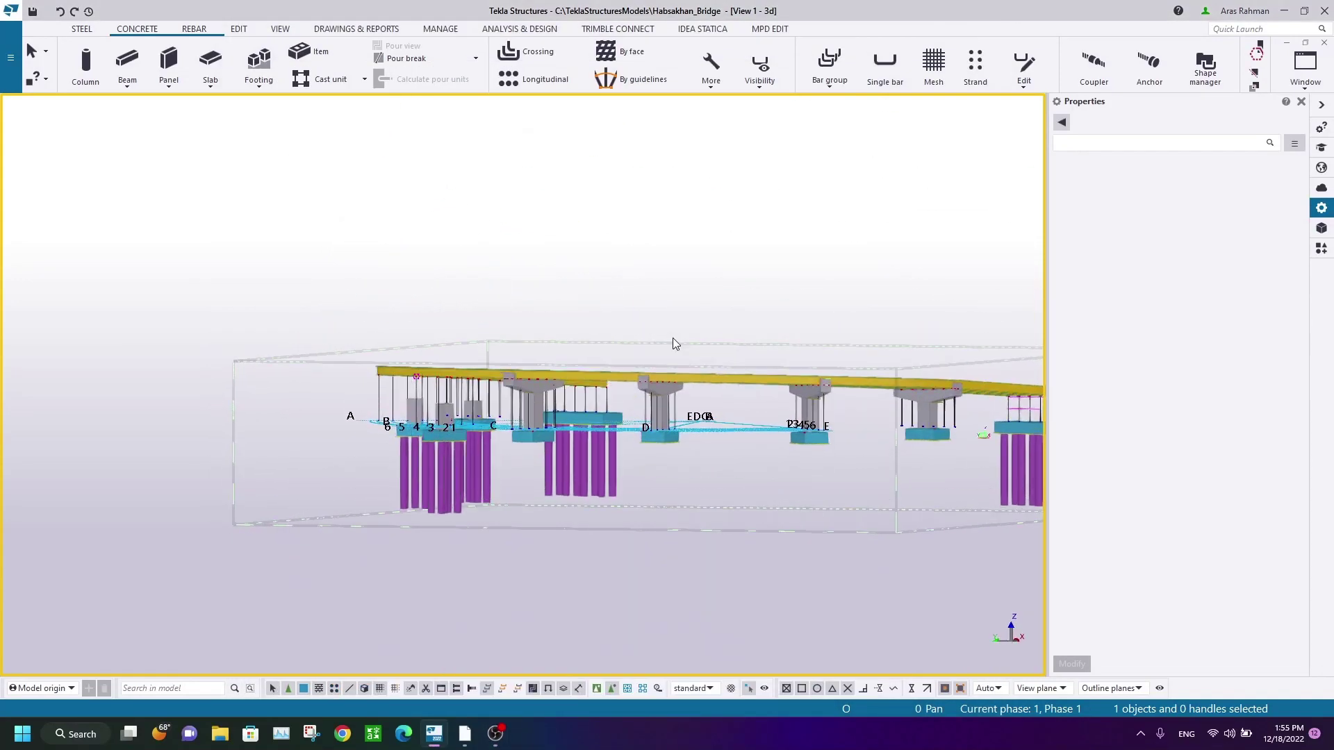
# Step: Examine the row of points under the curved girders above the pier at grid line B
pyautogui.keyDown('ctrl'); pyautogui.moveTo(794, 367); pyautogui.dragTo(569, 481, button='middle'); pyautogui.keyUp('ctrl')
pyautogui.scroll(3, 470, 448)
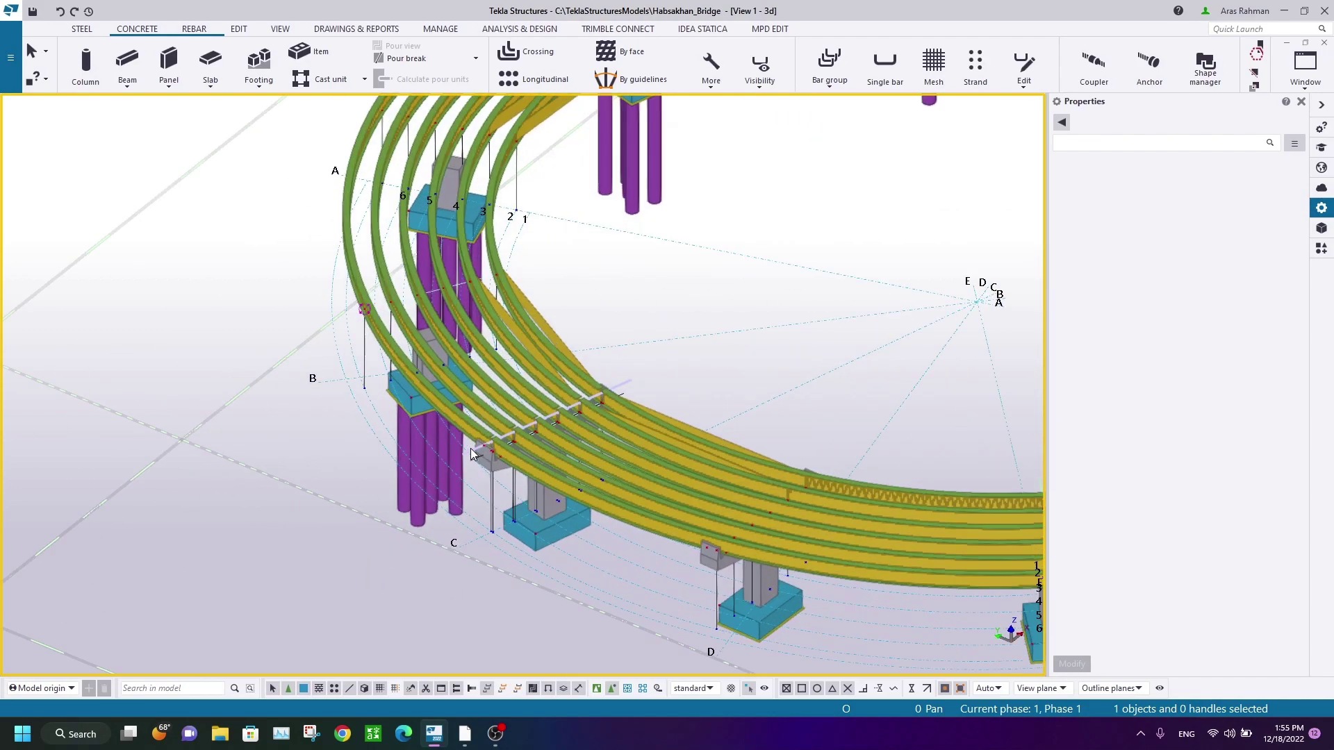
pyautogui.scroll(2, 469, 447)
pyautogui.keyDown('ctrl'); pyautogui.moveTo(590, 502); pyautogui.dragTo(663, 415, button='middle'); pyautogui.keyUp('ctrl')
pyautogui.moveTo(498, 458); pyautogui.dragTo(635, 389, button='middle')
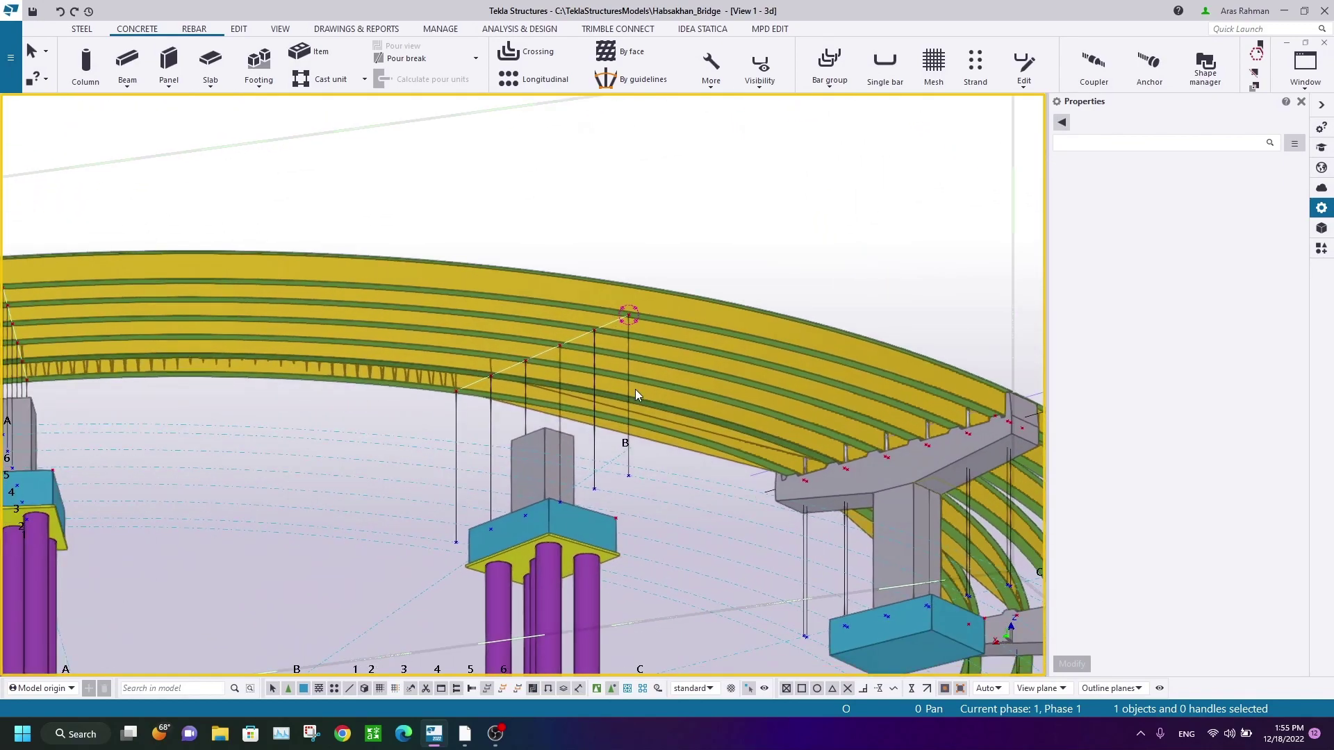
pyautogui.scroll(3, 621, 358)
pyautogui.keyDown('ctrl'); pyautogui.moveTo(593, 334); pyautogui.dragTo(614, 308, button='middle'); pyautogui.keyUp('ctrl')
pyautogui.scroll(2, 608, 308)
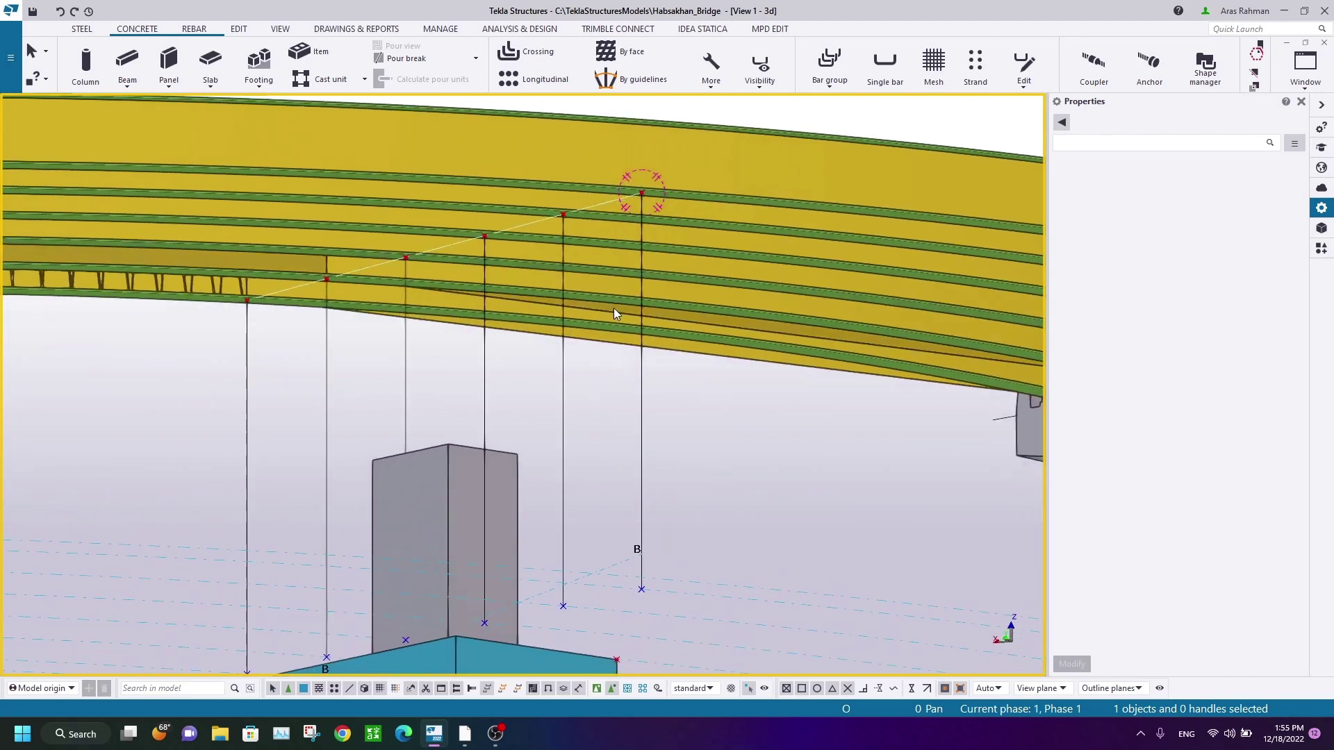
pyautogui.moveTo(626, 215); pyautogui.dragTo(594, 353, button='middle')
pyautogui.scroll(2, 594, 353)
pyautogui.moveTo(349, 453); pyautogui.dragTo(487, 381, button='middle')
pyautogui.scroll(3, 748, 303)
pyautogui.scroll(-5, 653, 363)
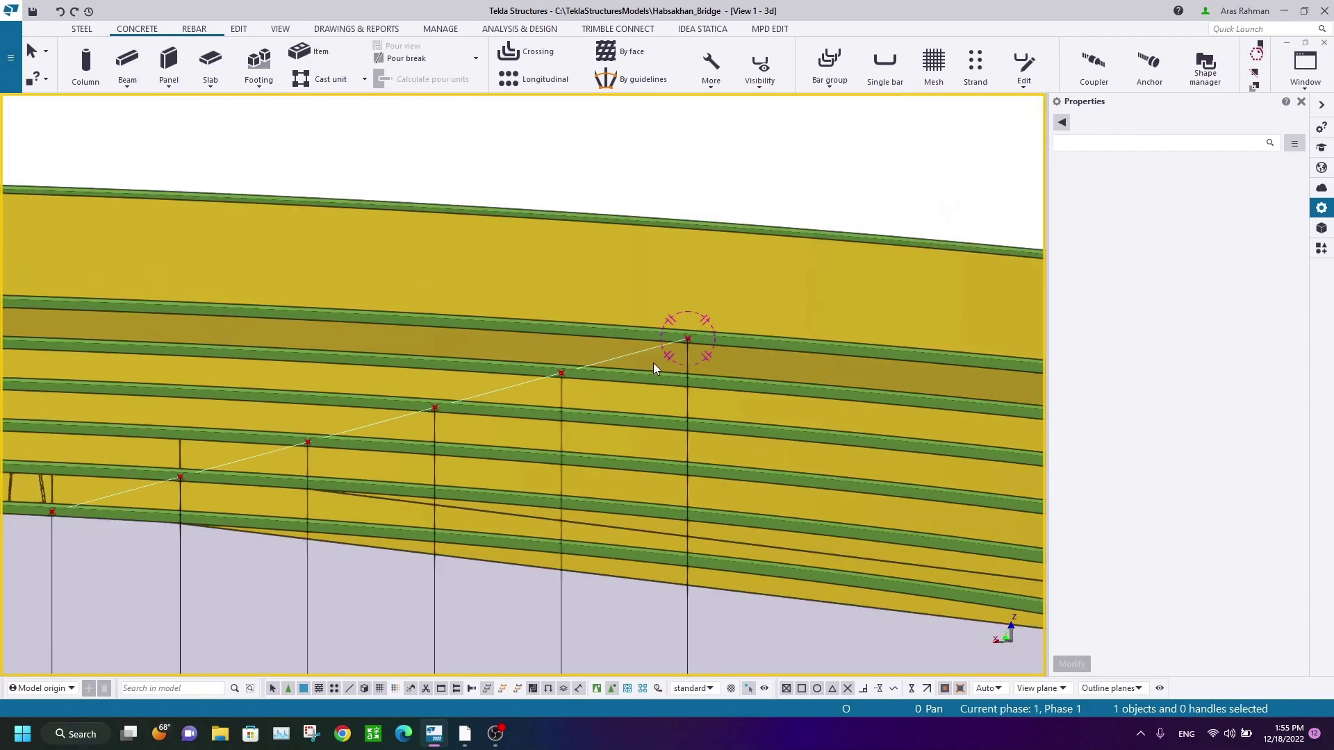
pyautogui.keyDown('ctrl'); pyautogui.moveTo(684, 401); pyautogui.dragTo(698, 248, button='middle'); pyautogui.keyUp('ctrl')
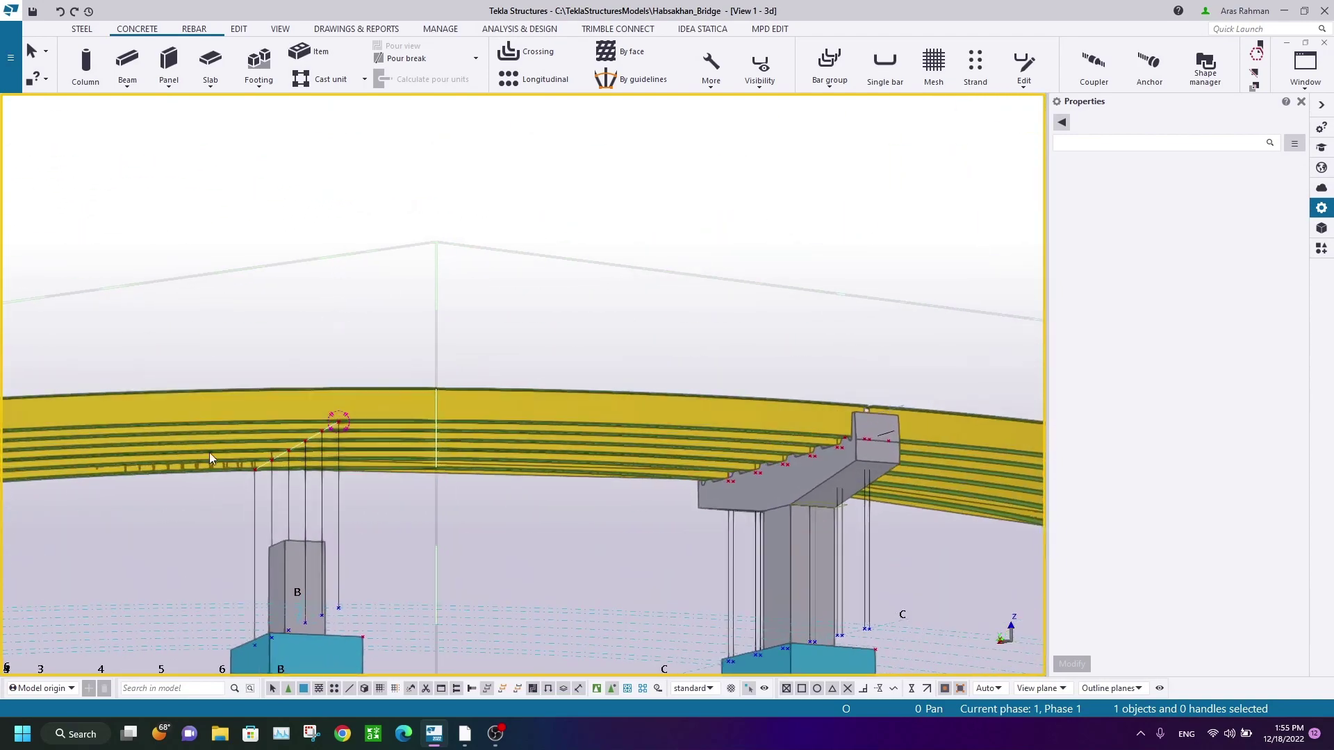
# Step: Examine how the circled point at grid line B sits on the outermost girder's bottom flange
pyautogui.scroll(2, 210, 455)
pyautogui.moveTo(357, 467); pyautogui.dragTo(396, 389, button='middle')
pyautogui.scroll(1, 396, 389)
pyautogui.scroll(3, 530, 258)
pyautogui.scroll(2, 506, 333)
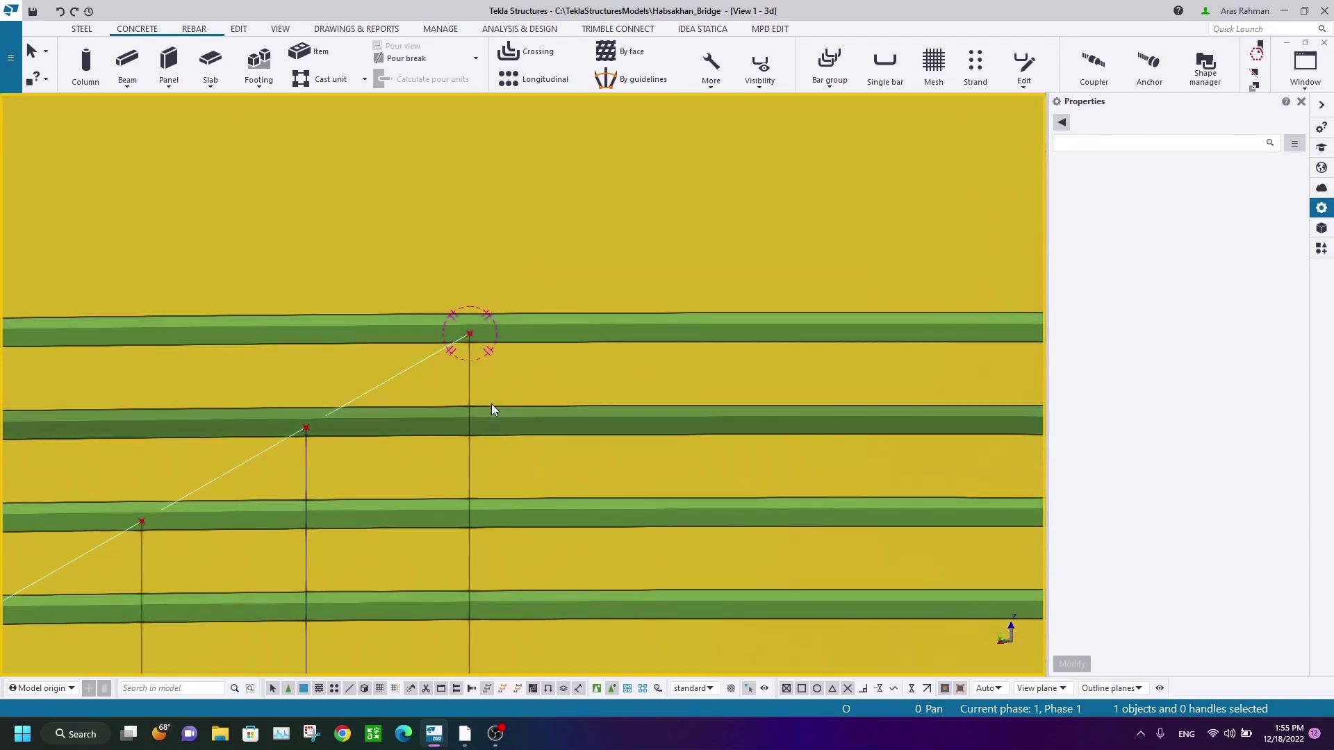
pyautogui.scroll(-3, 482, 338)
pyautogui.moveTo(390, 427); pyautogui.dragTo(585, 299, button='middle')
pyautogui.keyDown('ctrl'); pyautogui.moveTo(286, 432); pyautogui.dragTo(627, 207, button='middle'); pyautogui.keyUp('ctrl')
pyautogui.moveTo(655, 277); pyautogui.dragTo(575, 348, button='middle')
pyautogui.keyDown('ctrl'); pyautogui.moveTo(615, 339); pyautogui.dragTo(487, 416, button='middle'); pyautogui.keyUp('ctrl')
pyautogui.moveTo(560, 372); pyautogui.dragTo(285, 309, button='middle')
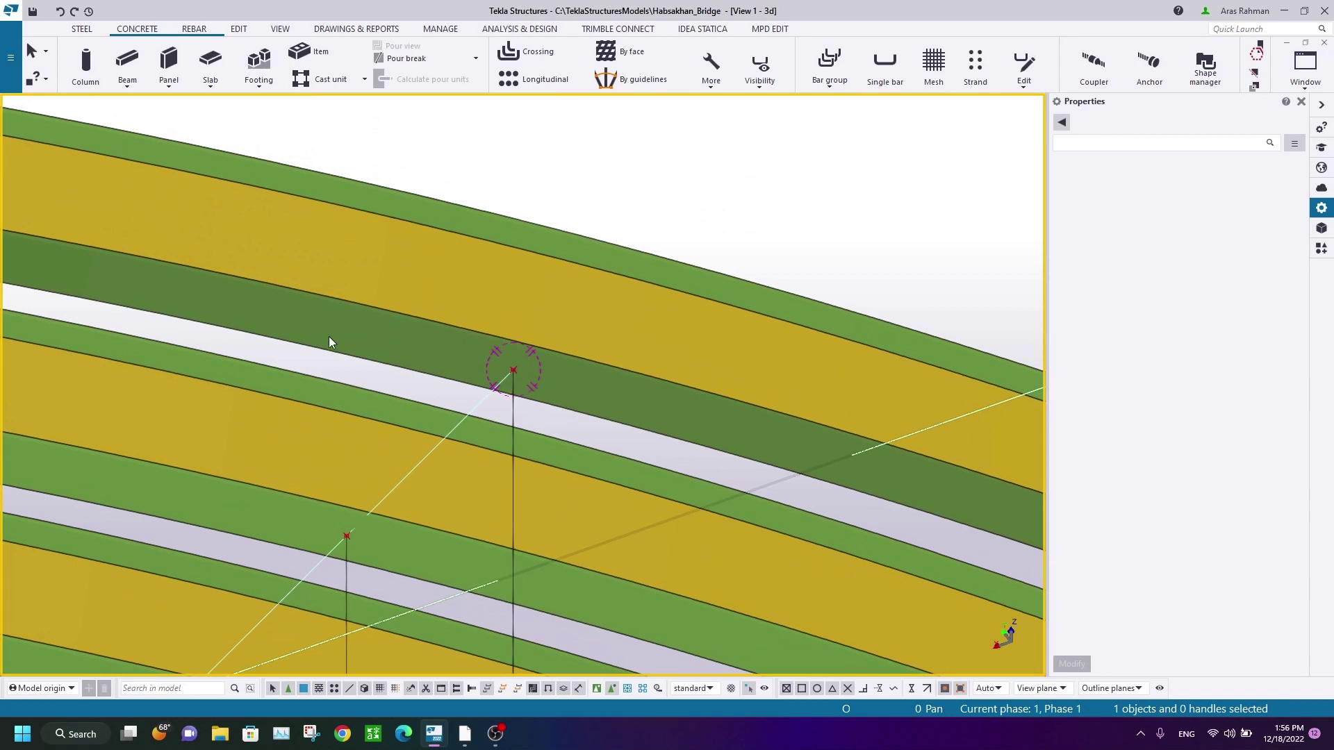
pyautogui.keyDown('ctrl'); pyautogui.moveTo(548, 399); pyautogui.dragTo(681, 448, button='middle'); pyautogui.keyUp('ctrl')
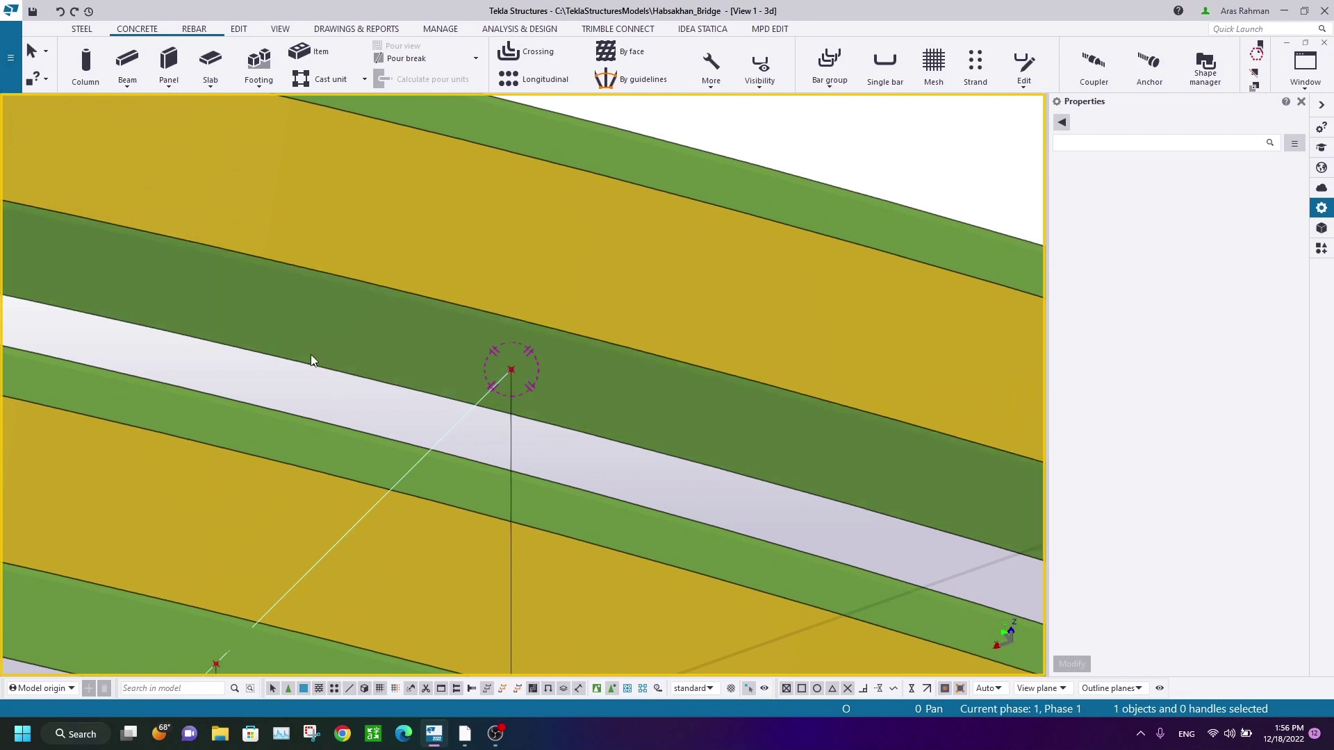
pyautogui.scroll(-2, 405, 347)
pyautogui.keyDown('ctrl'); pyautogui.moveTo(538, 347); pyautogui.dragTo(305, 288, button='middle'); pyautogui.keyUp('ctrl')
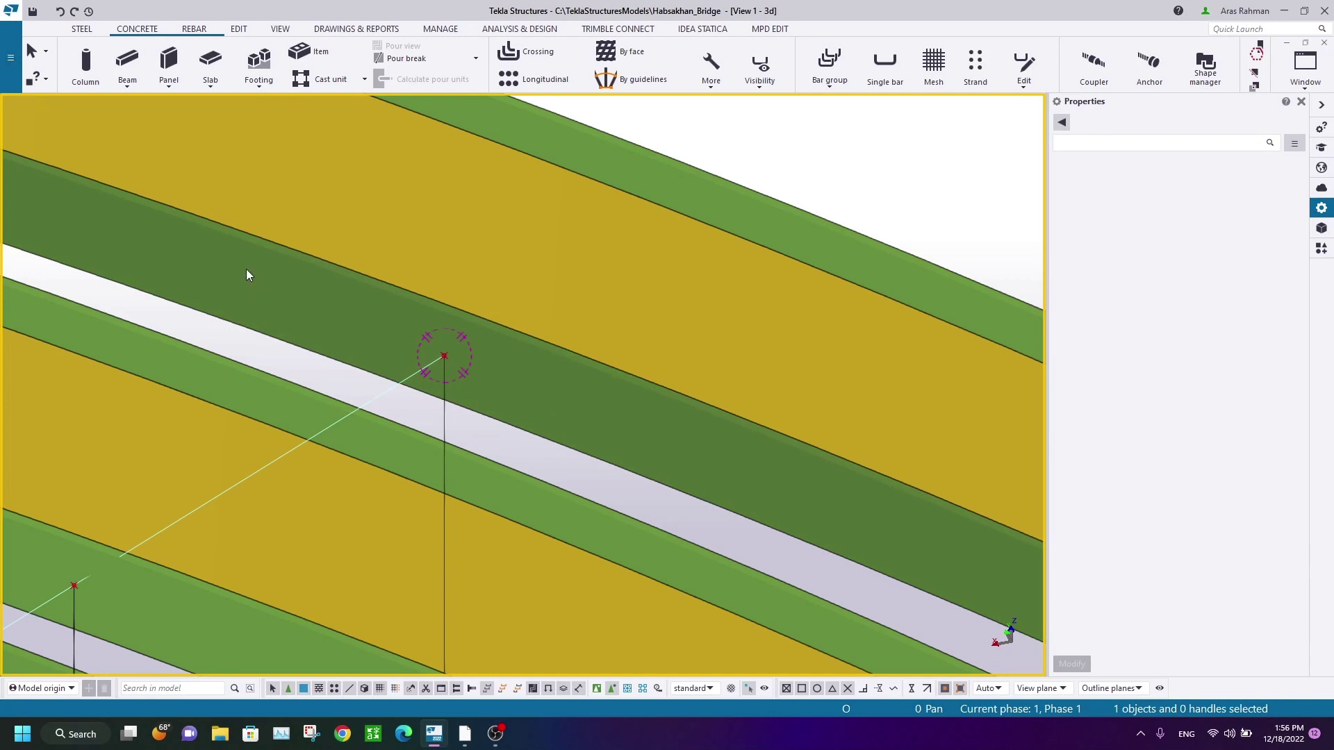
pyautogui.scroll(-2, 447, 319)
pyautogui.moveTo(486, 380); pyautogui.dragTo(545, 351, button='middle')
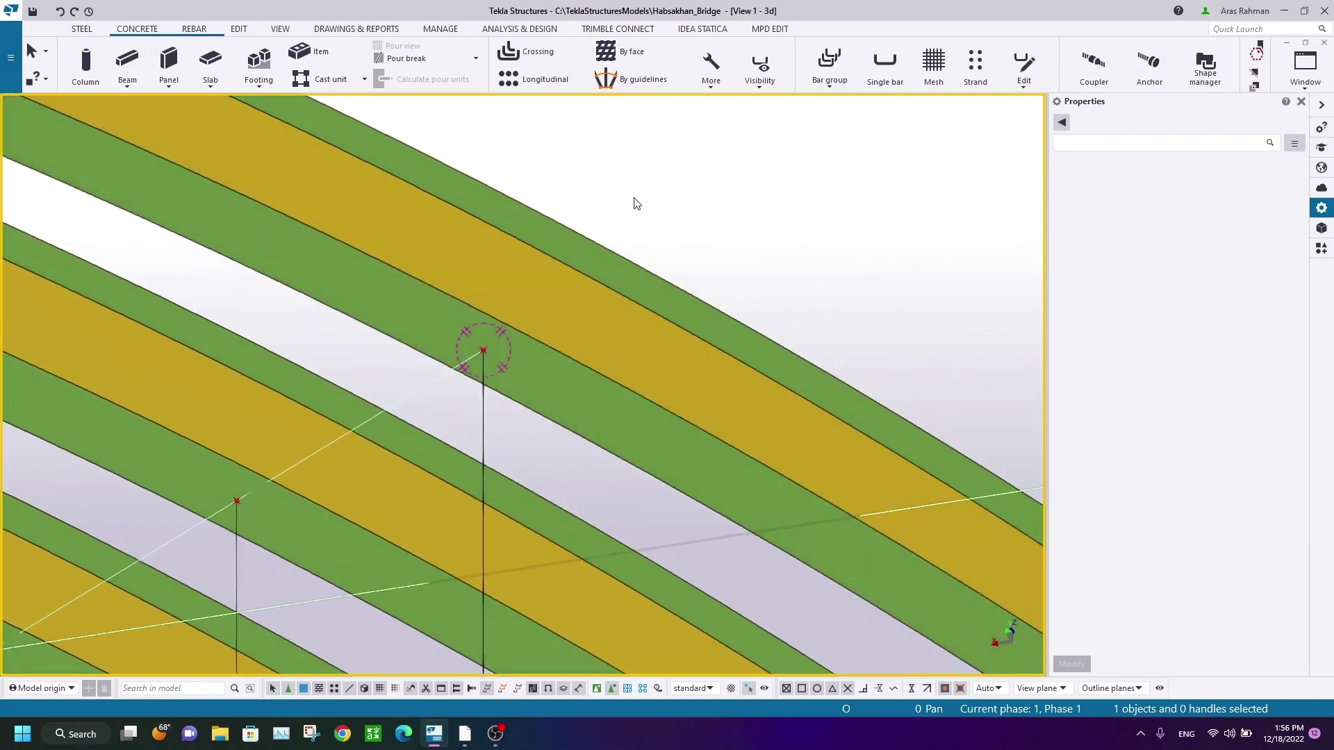
pyautogui.scroll(3, 485, 357)
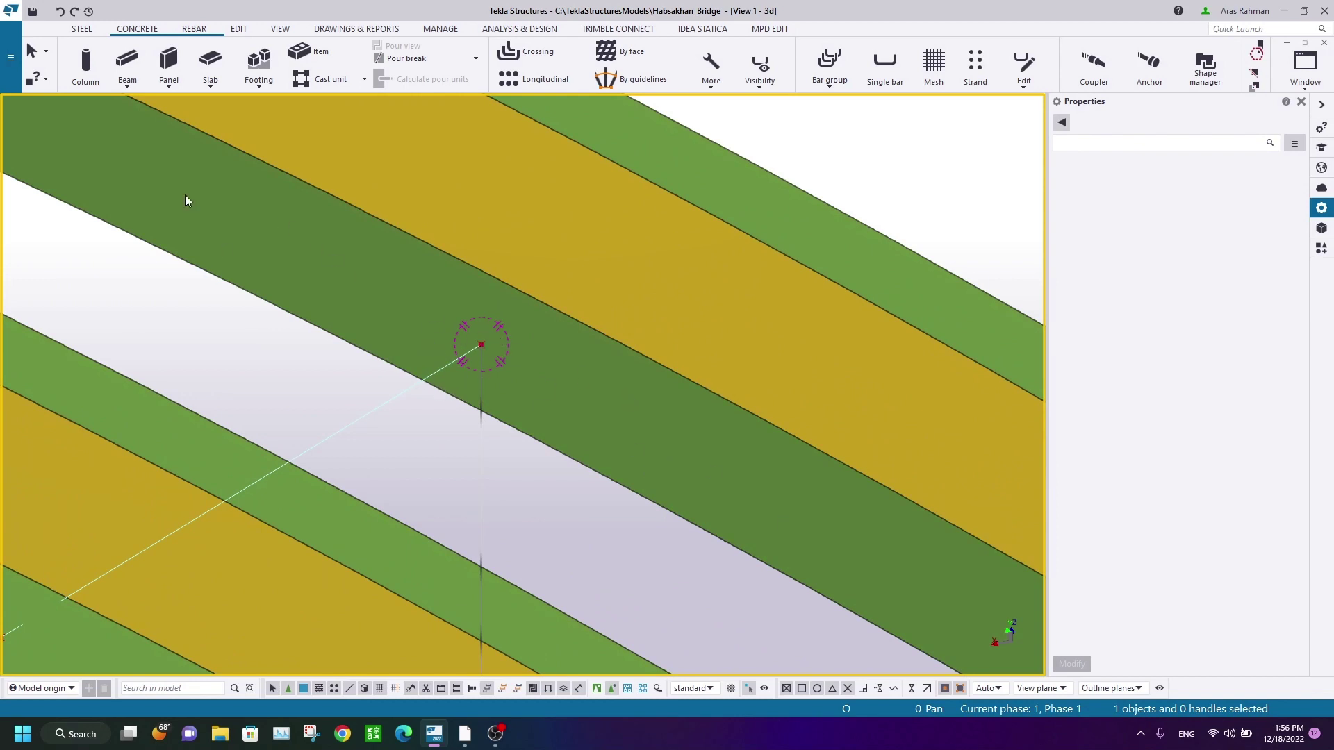
pyautogui.scroll(3, 550, 355)
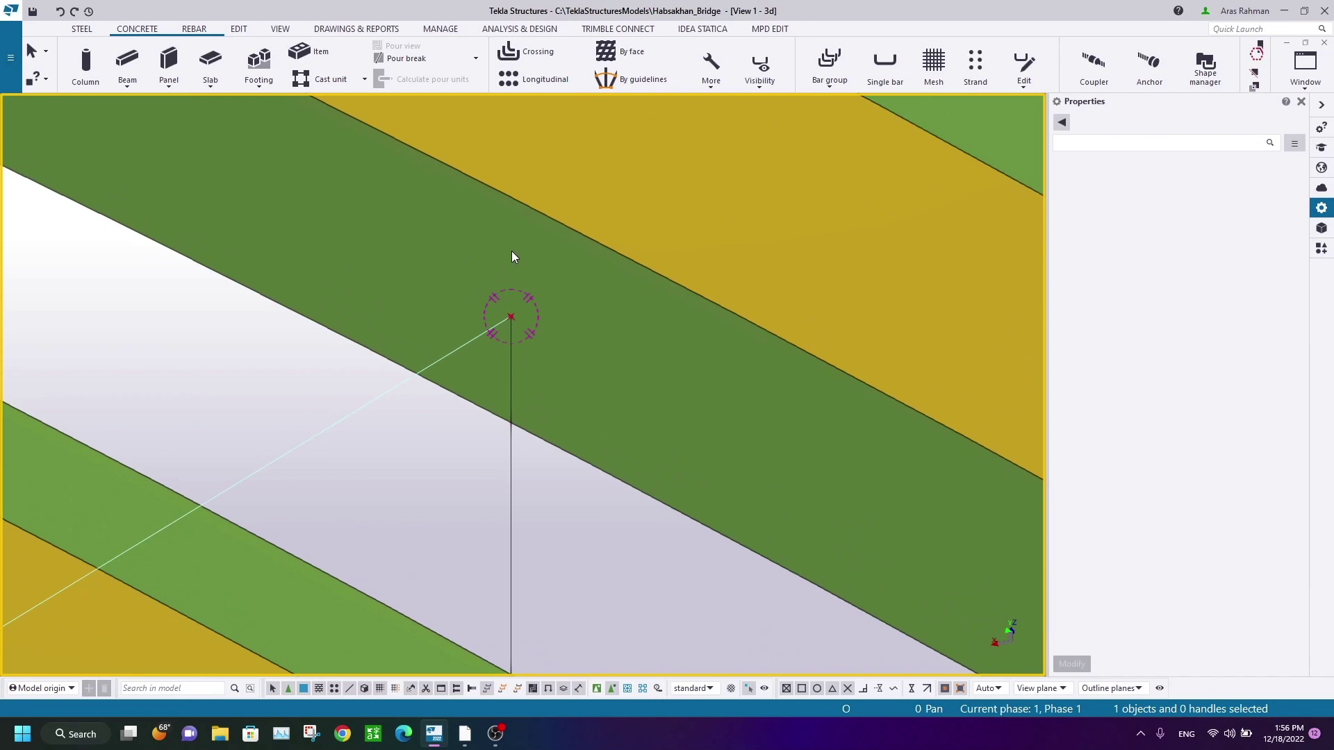
pyautogui.scroll(-3, 540, 302)
pyautogui.moveTo(541, 301); pyautogui.dragTo(518, 331, button='middle')
pyautogui.scroll(3, 516, 335)
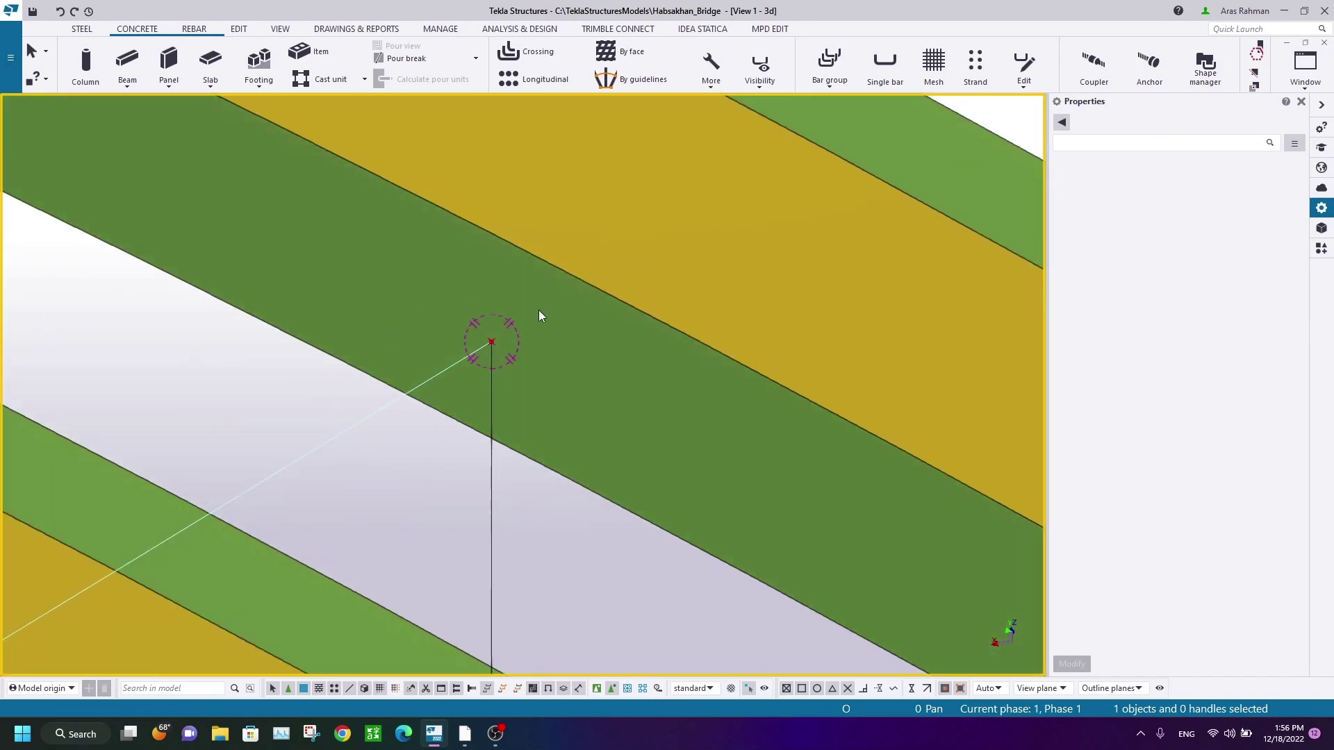
pyautogui.scroll(-6, 539, 310)
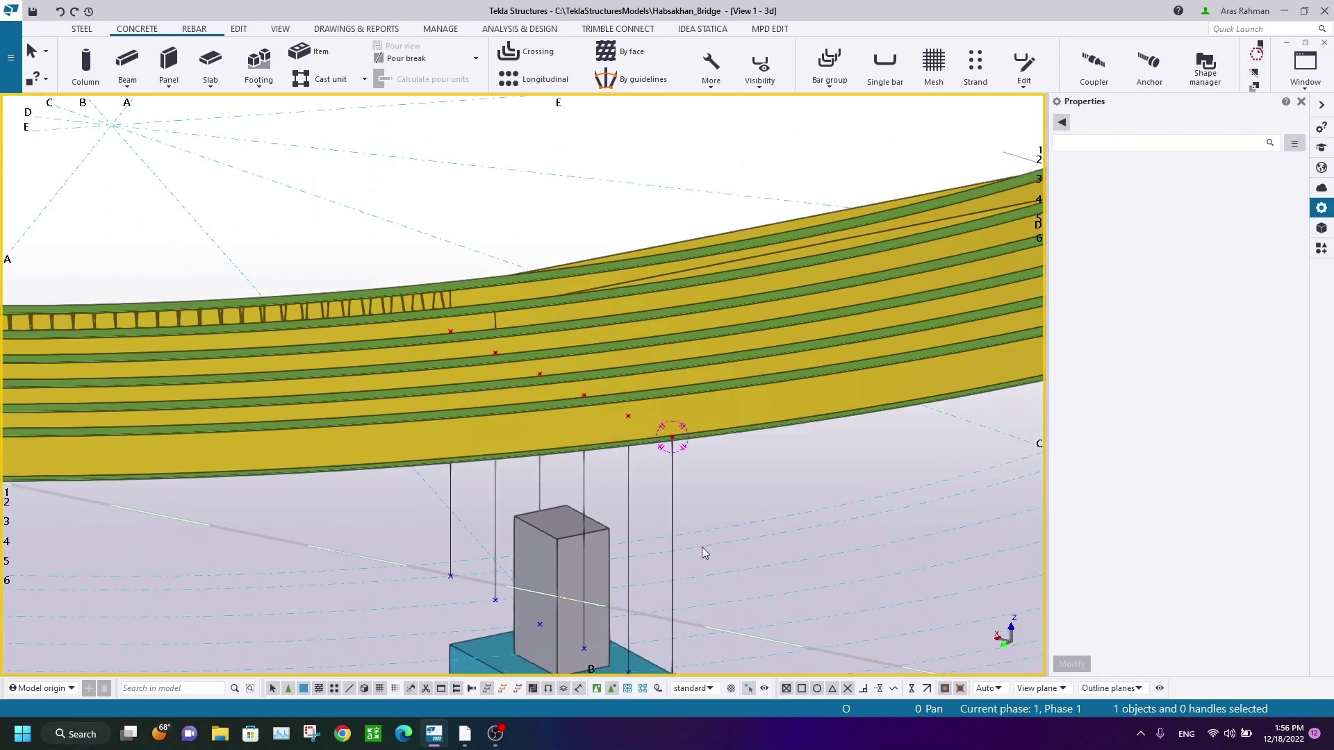
# Step: Inspect the pier caps PIER CAP 4 and PIER CAP 3 and the girder support points on them
pyautogui.moveTo(1001, 306); pyautogui.dragTo(278, 518, button='middle')
pyautogui.scroll(5, 598, 527)
pyautogui.click(558, 487)
pyautogui.scroll(-3, 349, 403)
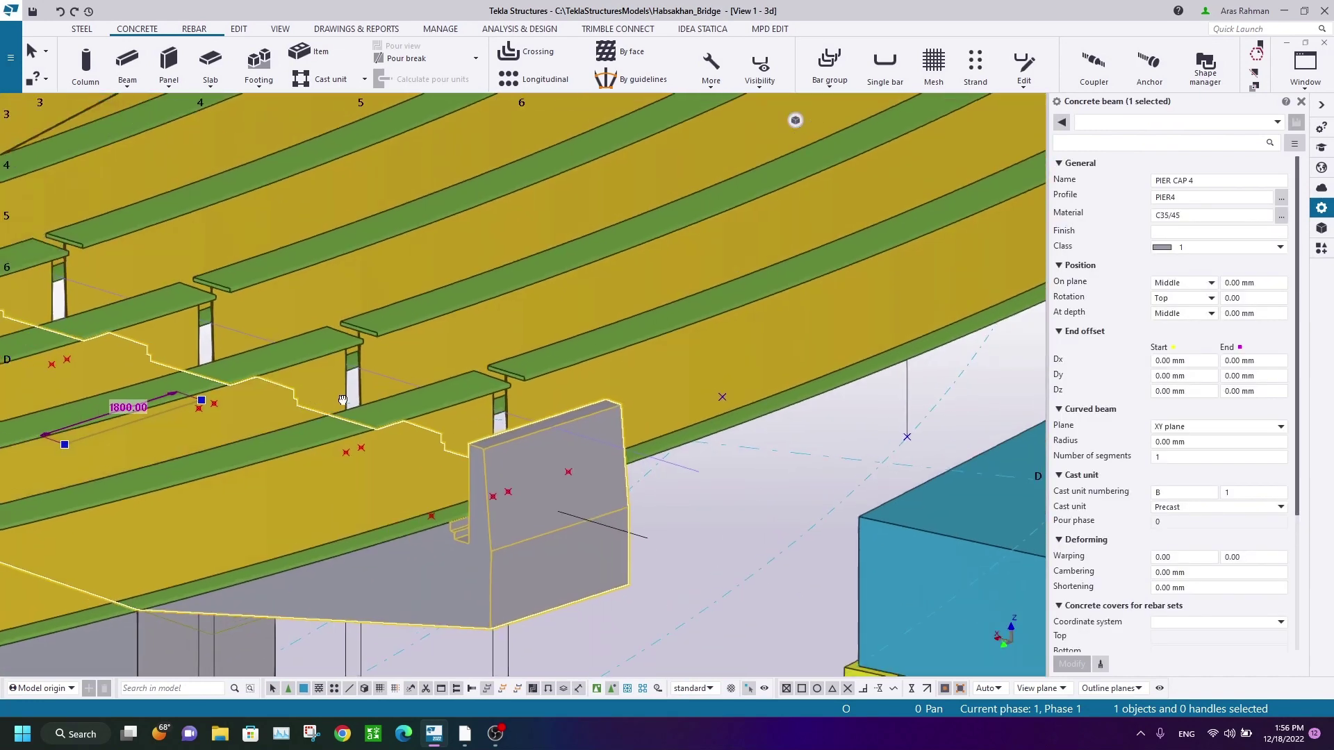
pyautogui.moveTo(138, 416); pyautogui.dragTo(282, 447, button='middle')
pyautogui.scroll(4, 282, 446)
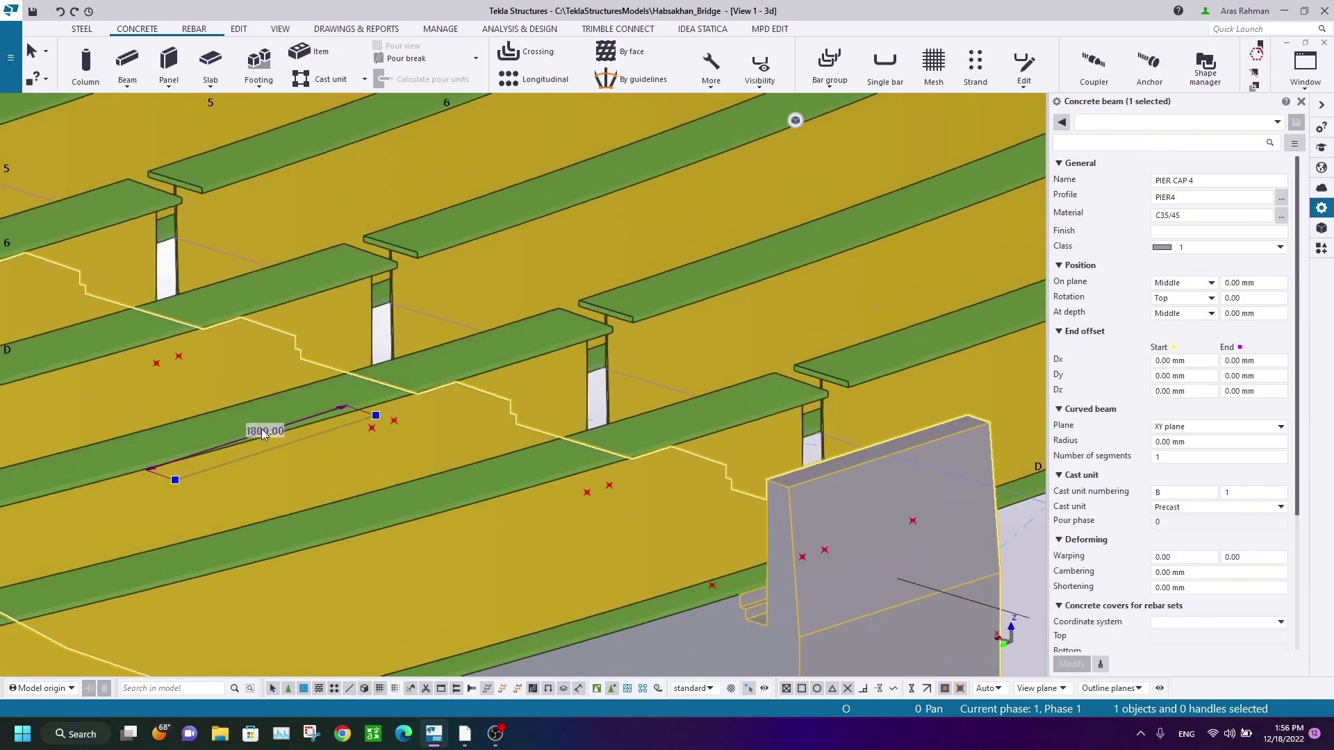
pyautogui.scroll(-6, 510, 336)
pyautogui.moveTo(865, 264); pyautogui.dragTo(662, 391, button='middle')
pyautogui.scroll(4, 662, 391)
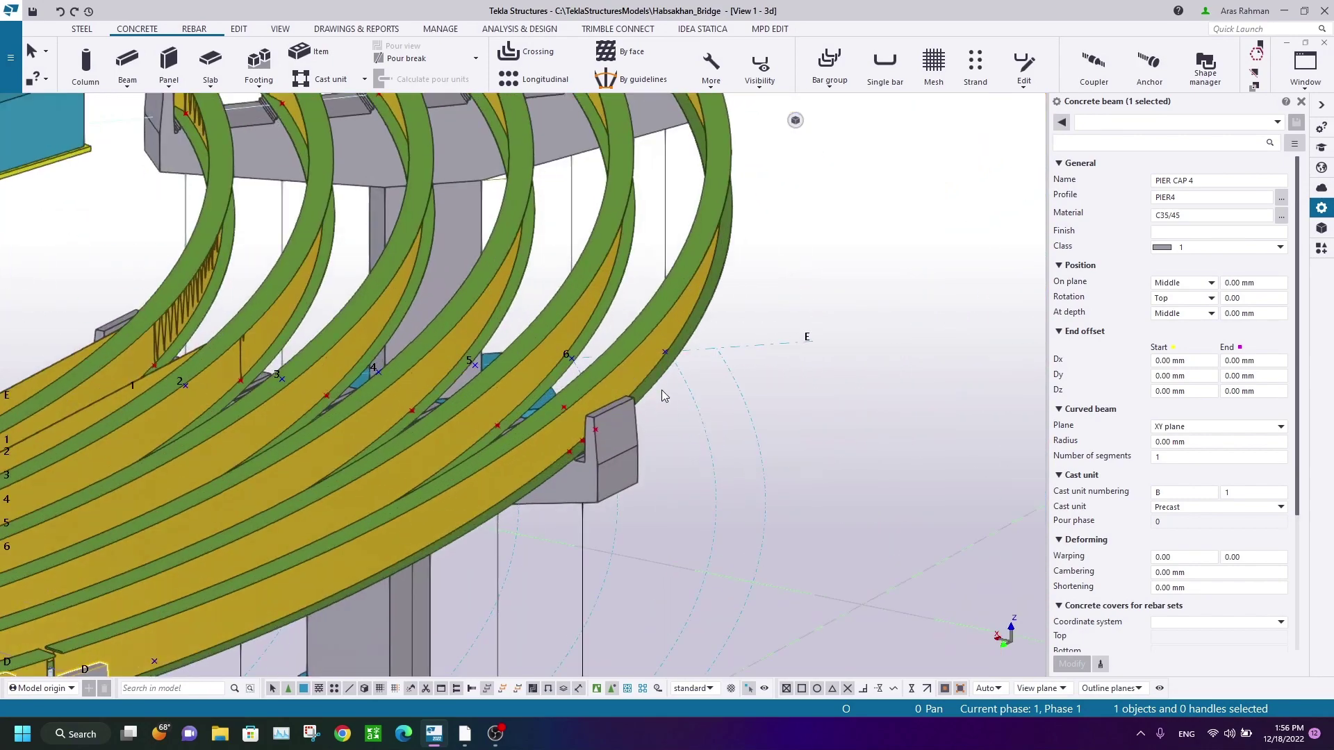
pyautogui.click(611, 419)
pyautogui.scroll(3, 611, 419)
pyautogui.scroll(-3, 403, 396)
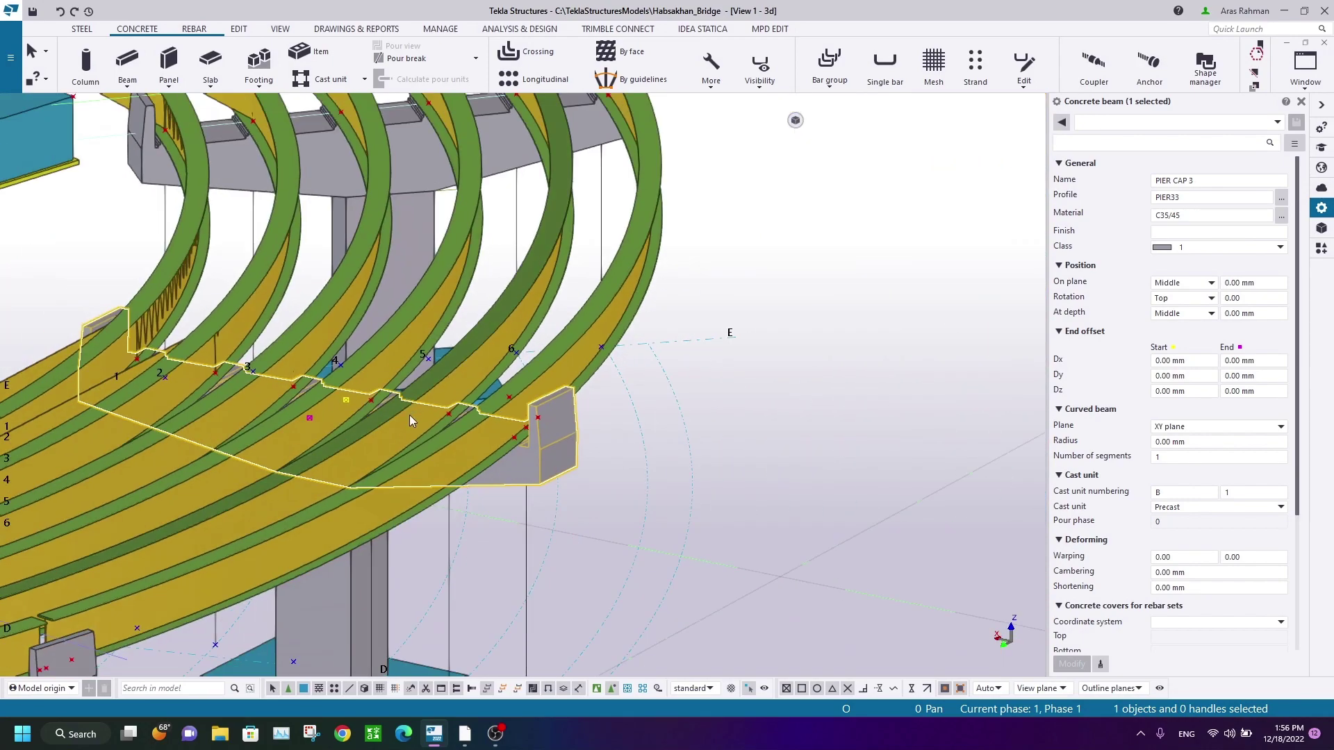
pyautogui.scroll(-3, 410, 415)
pyautogui.moveTo(412, 417); pyautogui.dragTo(854, 289, button='middle')
pyautogui.scroll(-3, 702, 316)
pyautogui.keyDown('ctrl'); pyautogui.moveTo(615, 364); pyautogui.dragTo(331, 465, button='middle'); pyautogui.keyUp('ctrl')
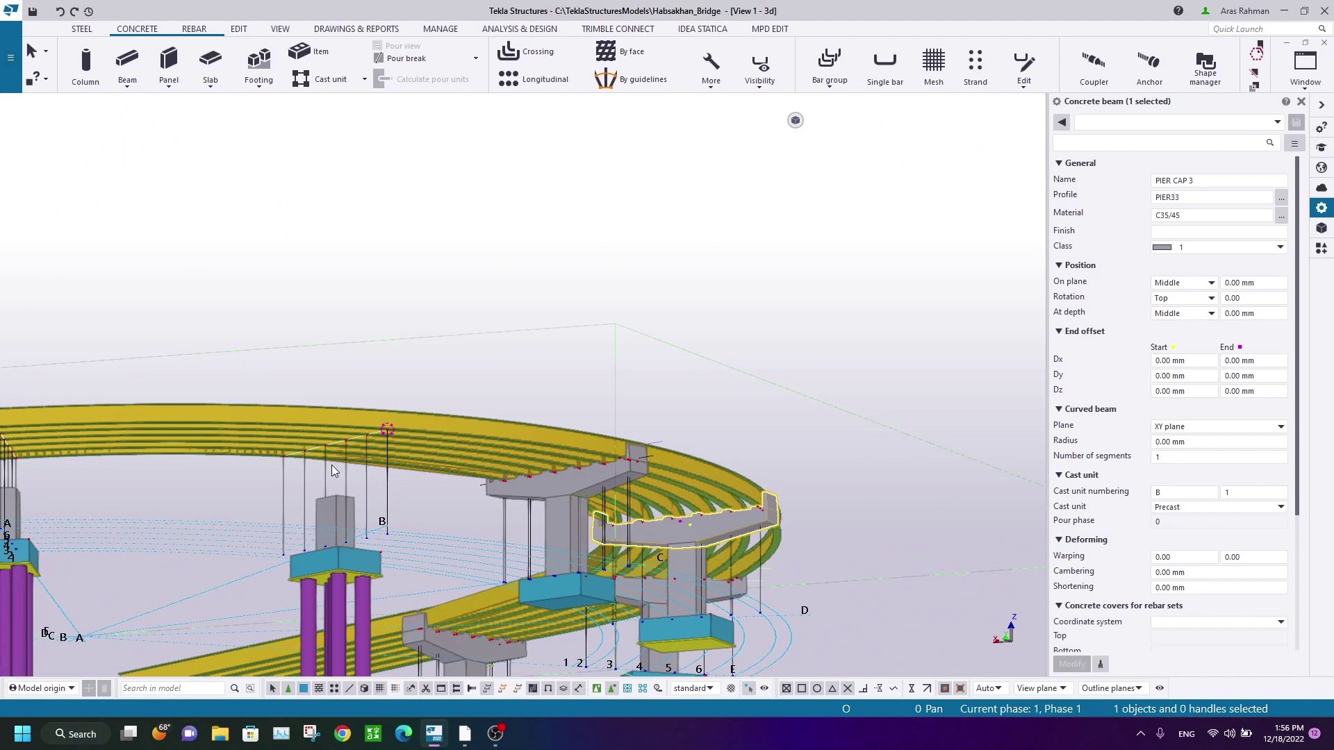
# Step: Set the work plane on the bottom flange face of the outermost girder, next to the circled point at grid line B
pyautogui.scroll(8, 372, 430)
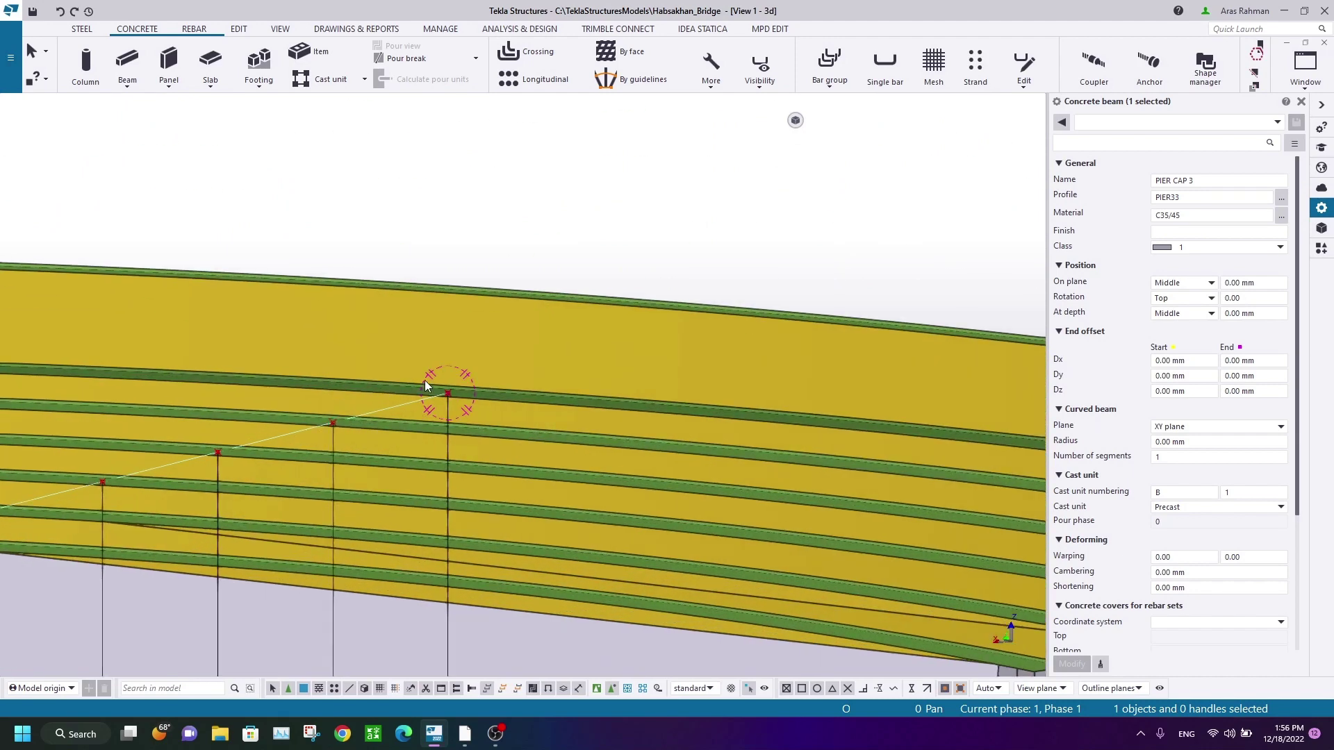
pyautogui.moveTo(452, 446); pyautogui.dragTo(728, 308, button='middle')
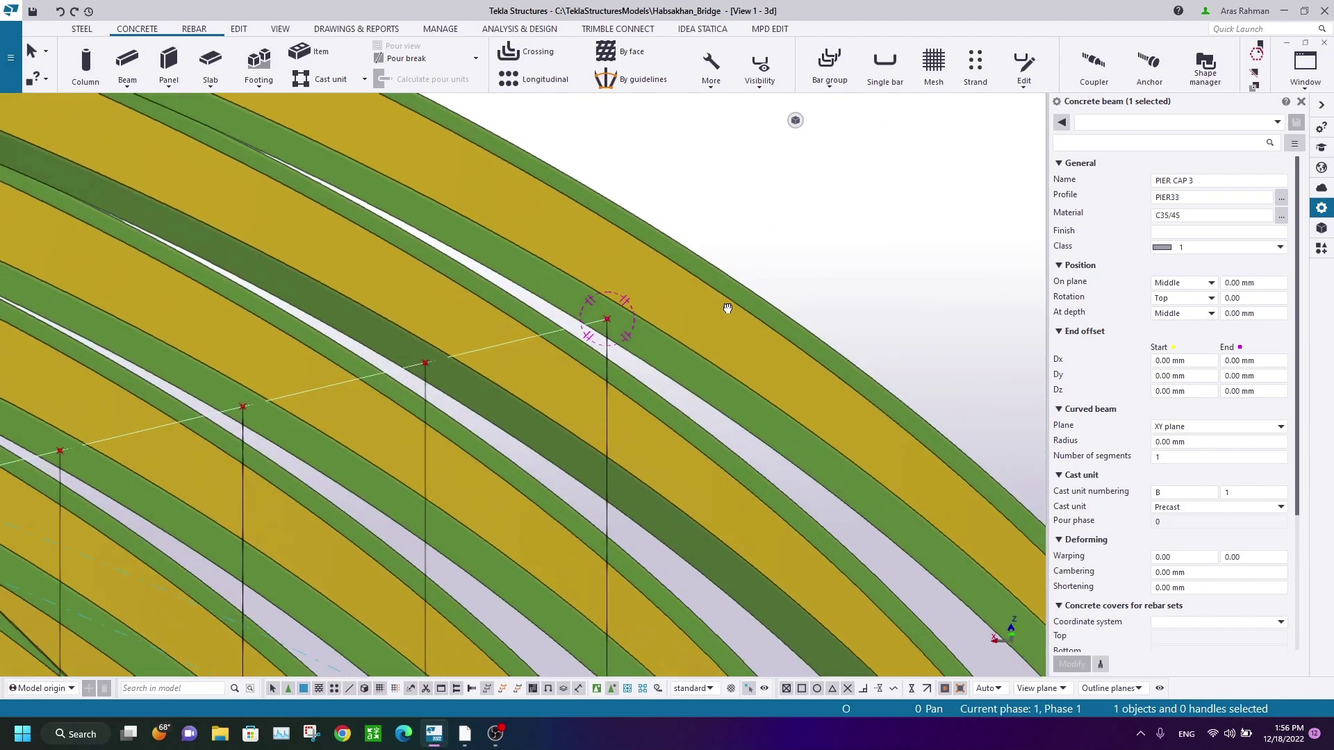
pyautogui.scroll(4, 727, 308)
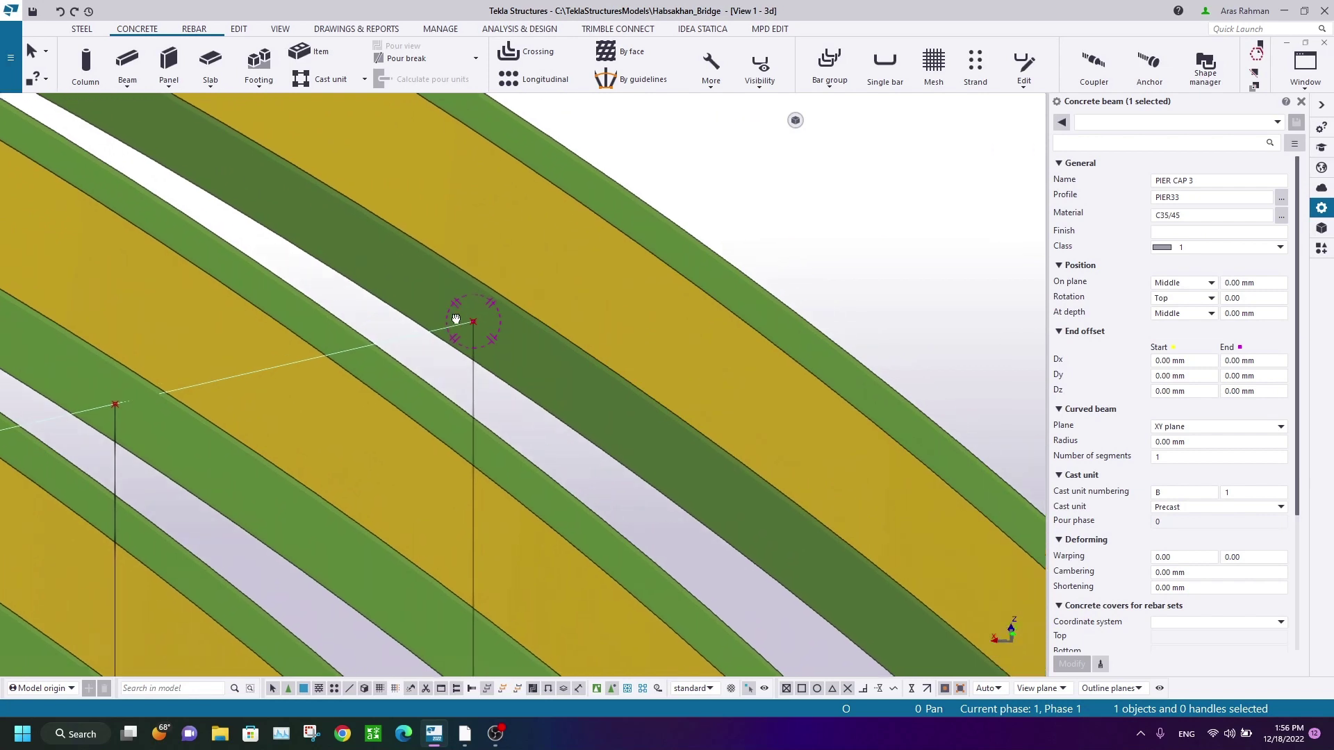
pyautogui.scroll(2, 473, 341)
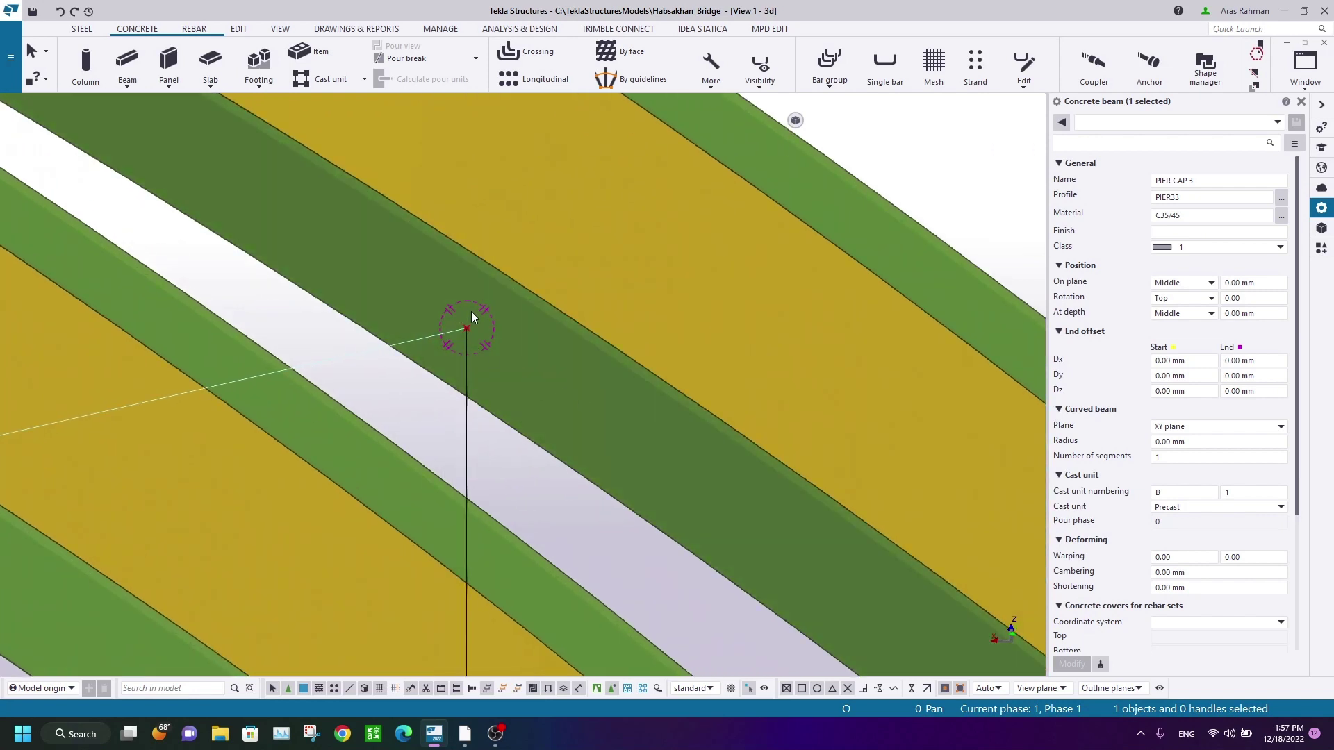
pyautogui.moveTo(474, 316); pyautogui.dragTo(471, 357, button='middle')
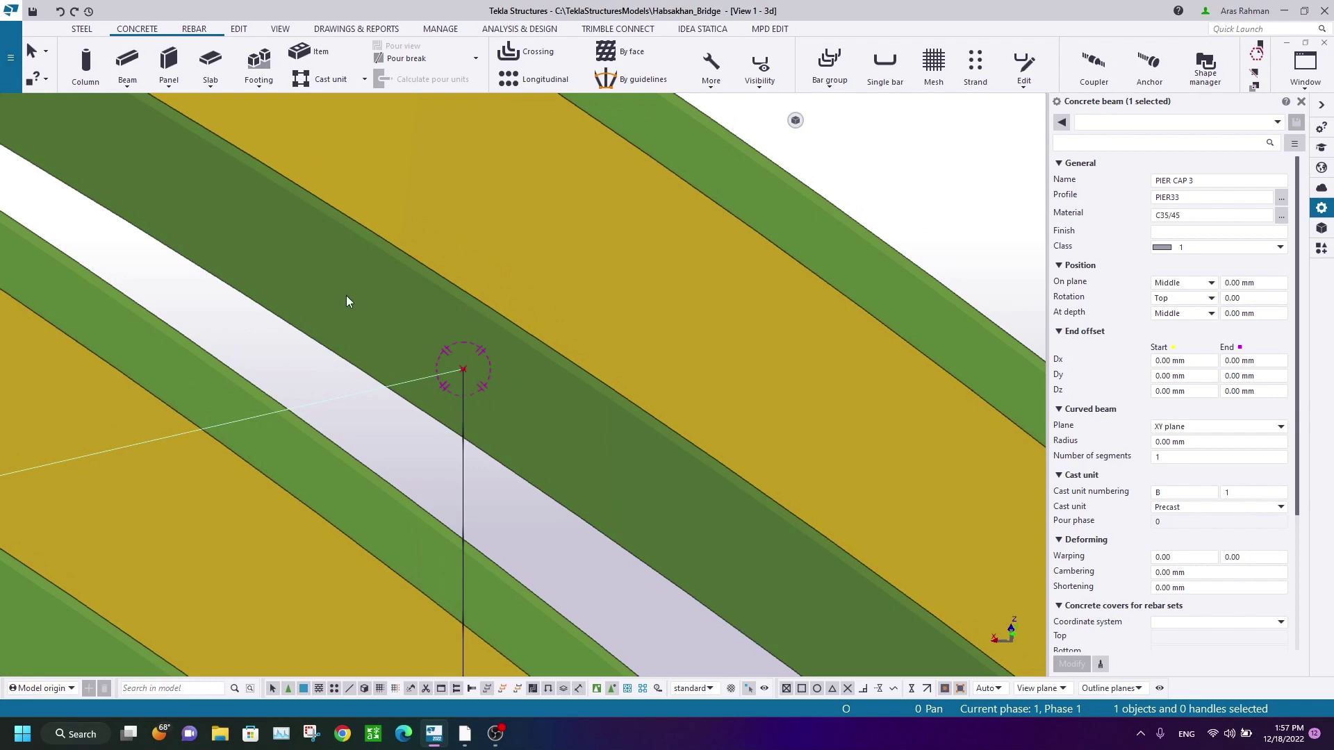
pyautogui.moveTo(465, 301)
pyautogui.keyDown('ctrl'); pyautogui.mouseDown(button='middle')
pyautogui.moveTo(482, 352)
pyautogui.moveTo(527, 378)
pyautogui.moveTo(507, 390)
pyautogui.moveTo(479, 327)
pyautogui.mouseUp(button='middle'); pyautogui.keyUp('ctrl')
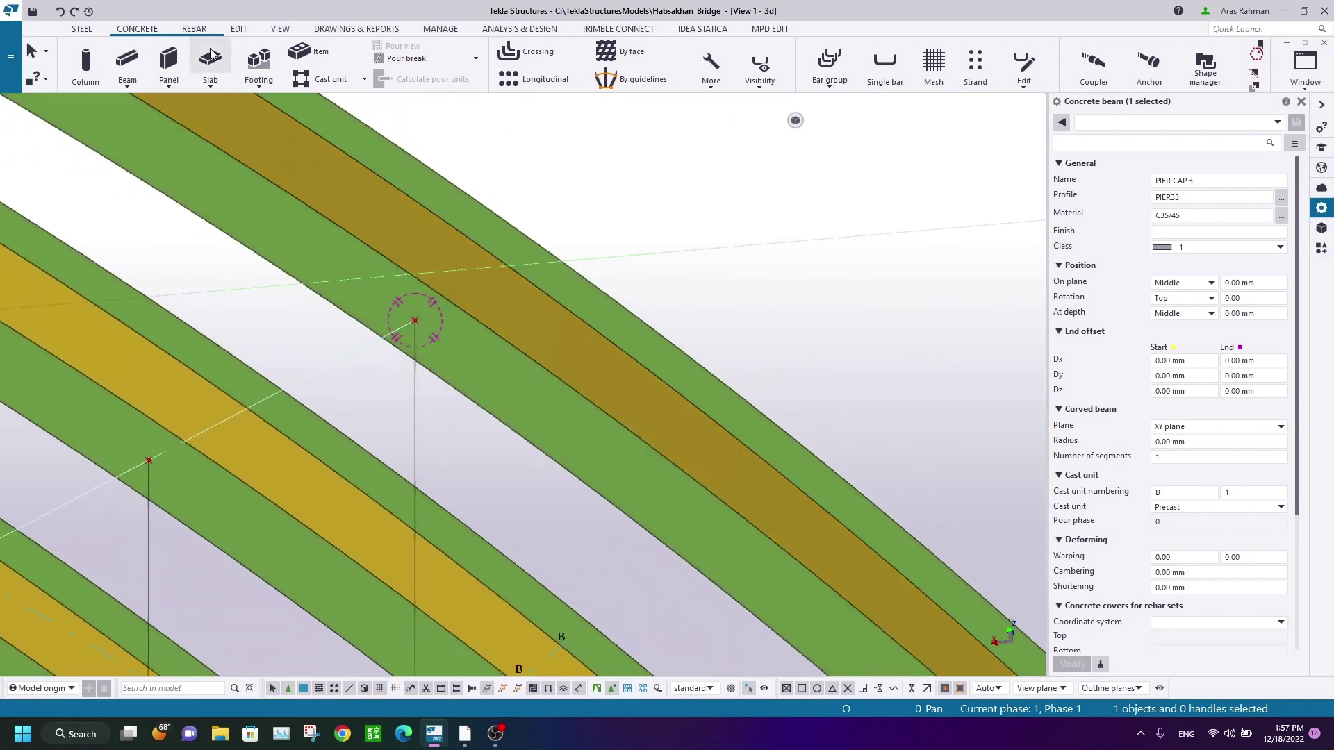
pyautogui.click(281, 29)
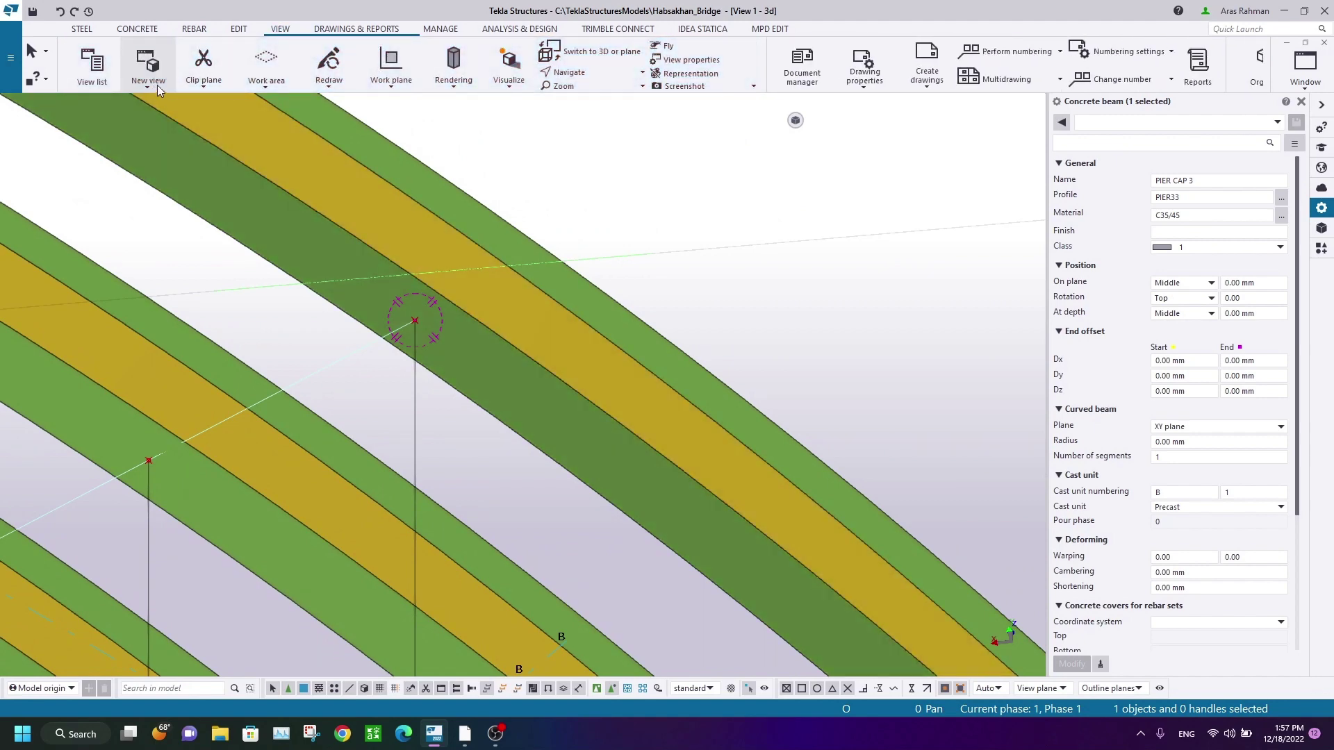
pyautogui.scroll(2, 445, 354)
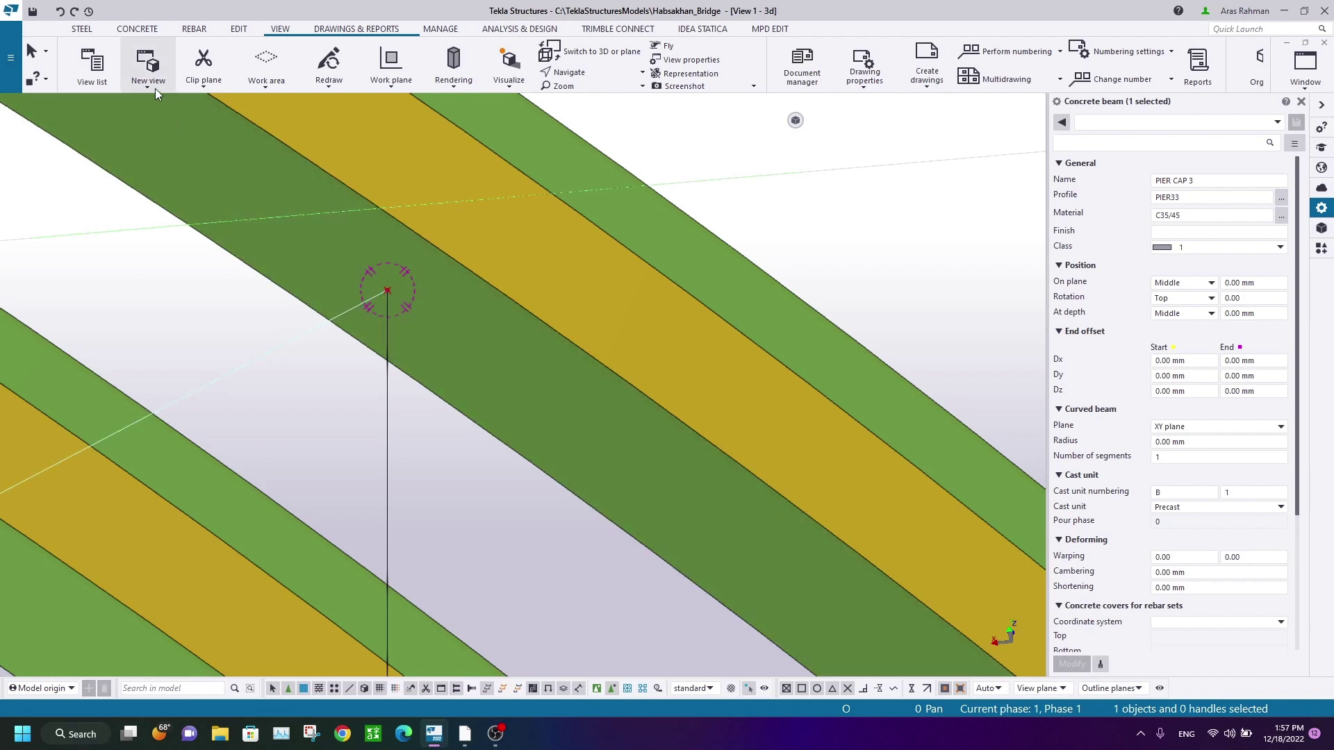
pyautogui.click(283, 30)
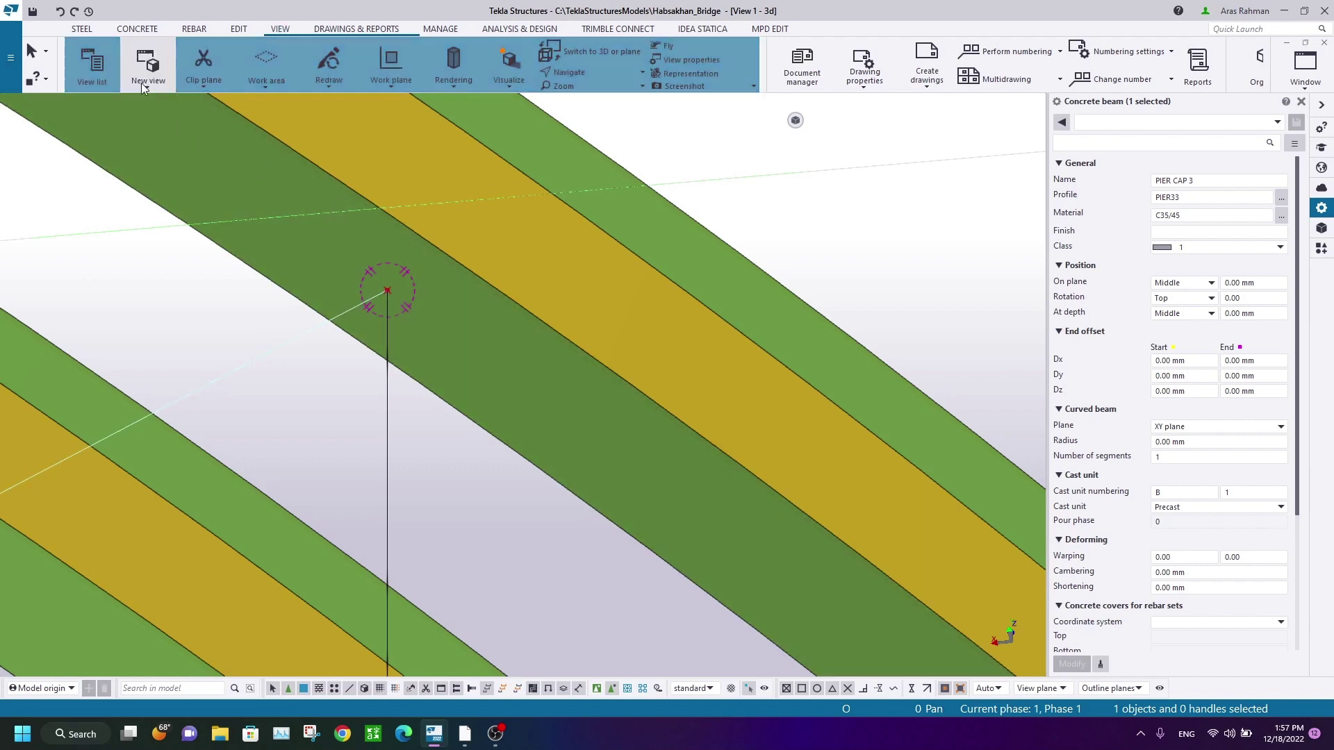
pyautogui.click(144, 78)
pyautogui.click(175, 288)
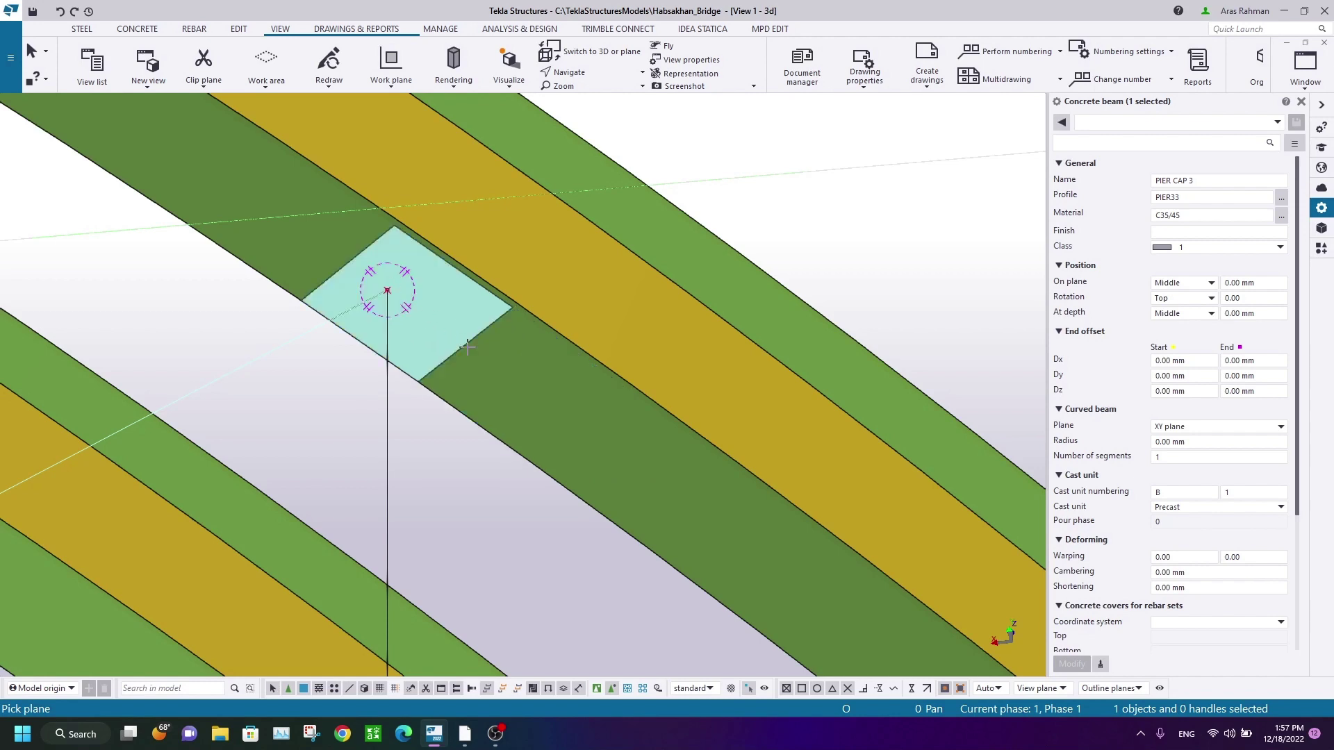
pyautogui.click(391, 63)
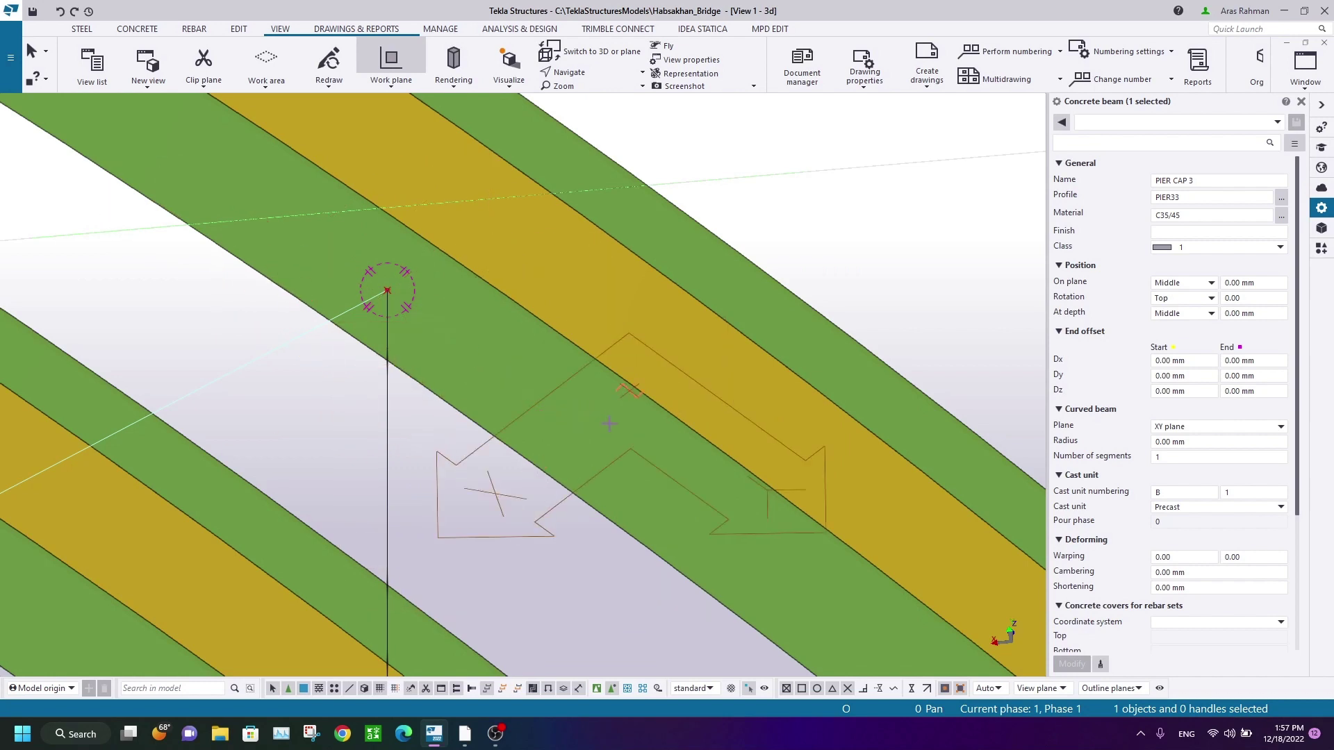
pyautogui.rightClick(781, 178)
pyautogui.click(832, 187)
# Step: Start a linear copy of the circled point at grid line B on the outermost girder's bottom flange
pyautogui.moveTo(626, 349); pyautogui.dragTo(622, 294, button='middle')
pyautogui.scroll(3, 611, 354)
pyautogui.scroll(-2, 602, 387)
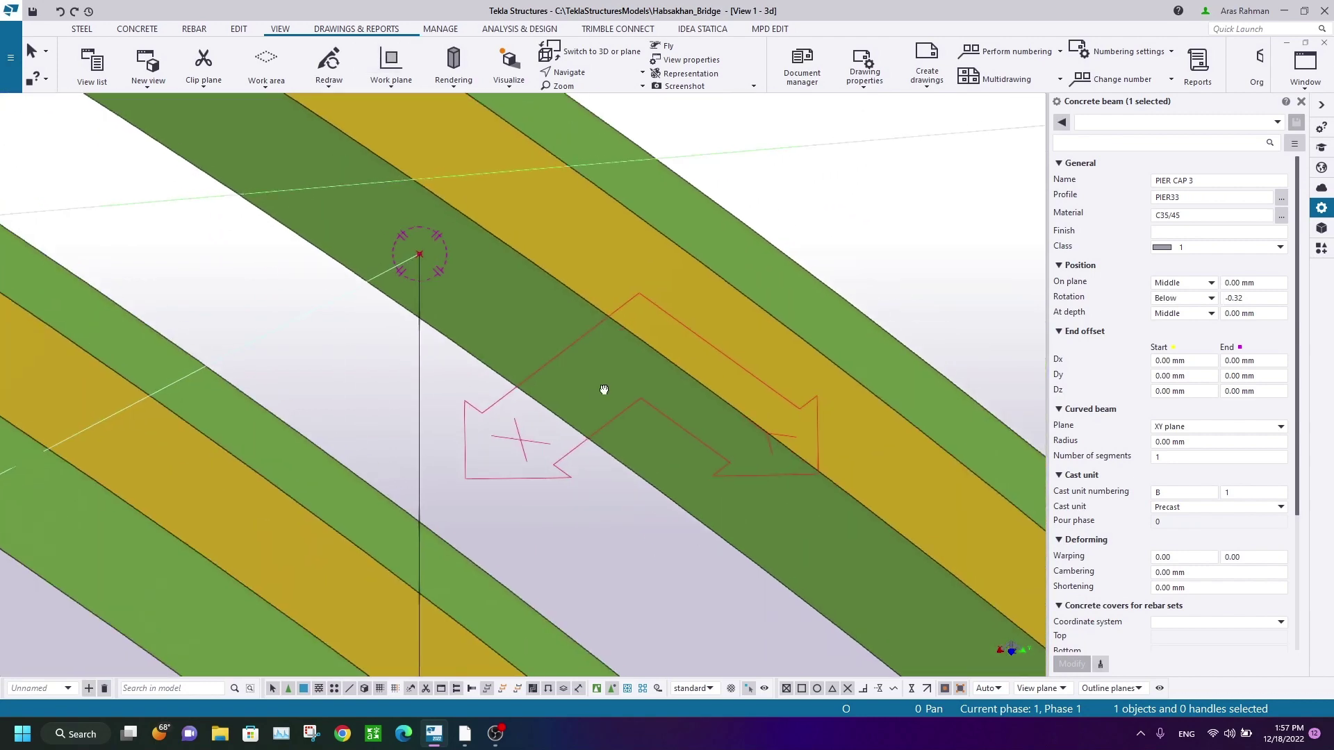
pyautogui.scroll(2, 495, 403)
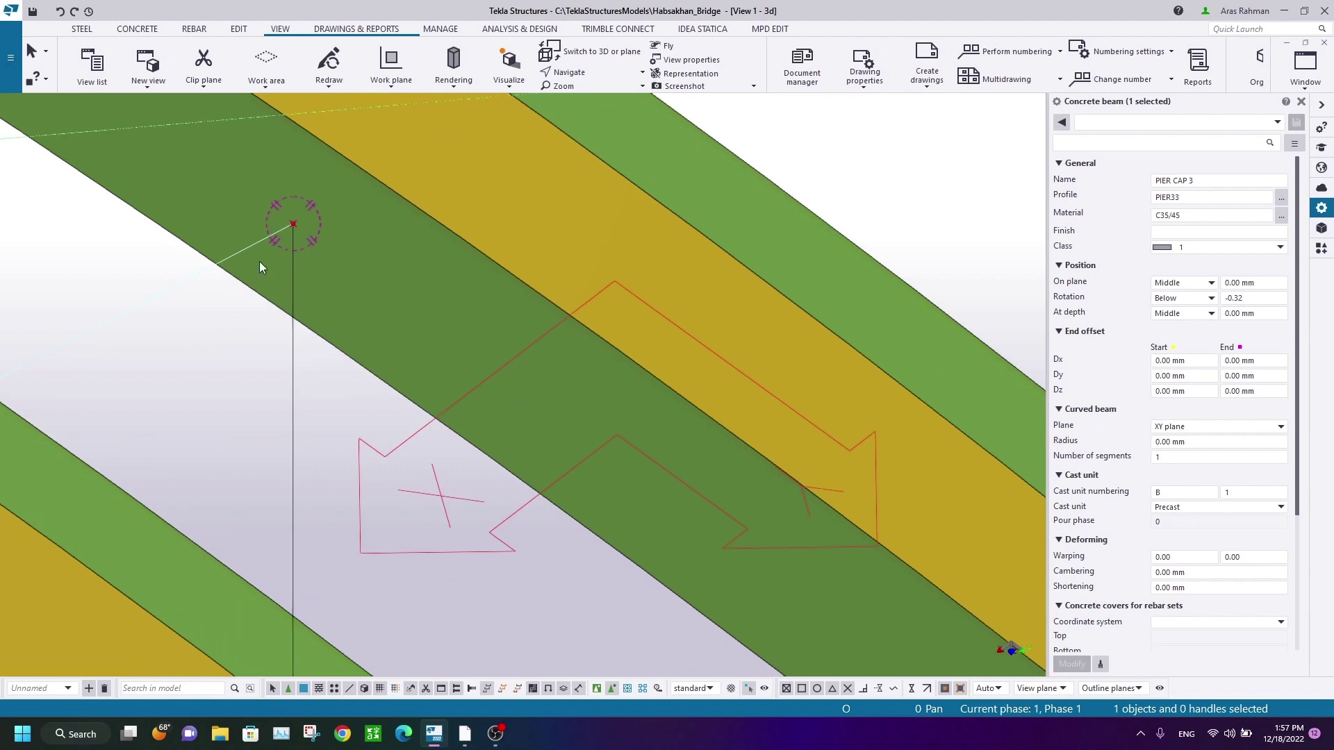
pyautogui.click(294, 224)
pyautogui.rightClick(520, 182)
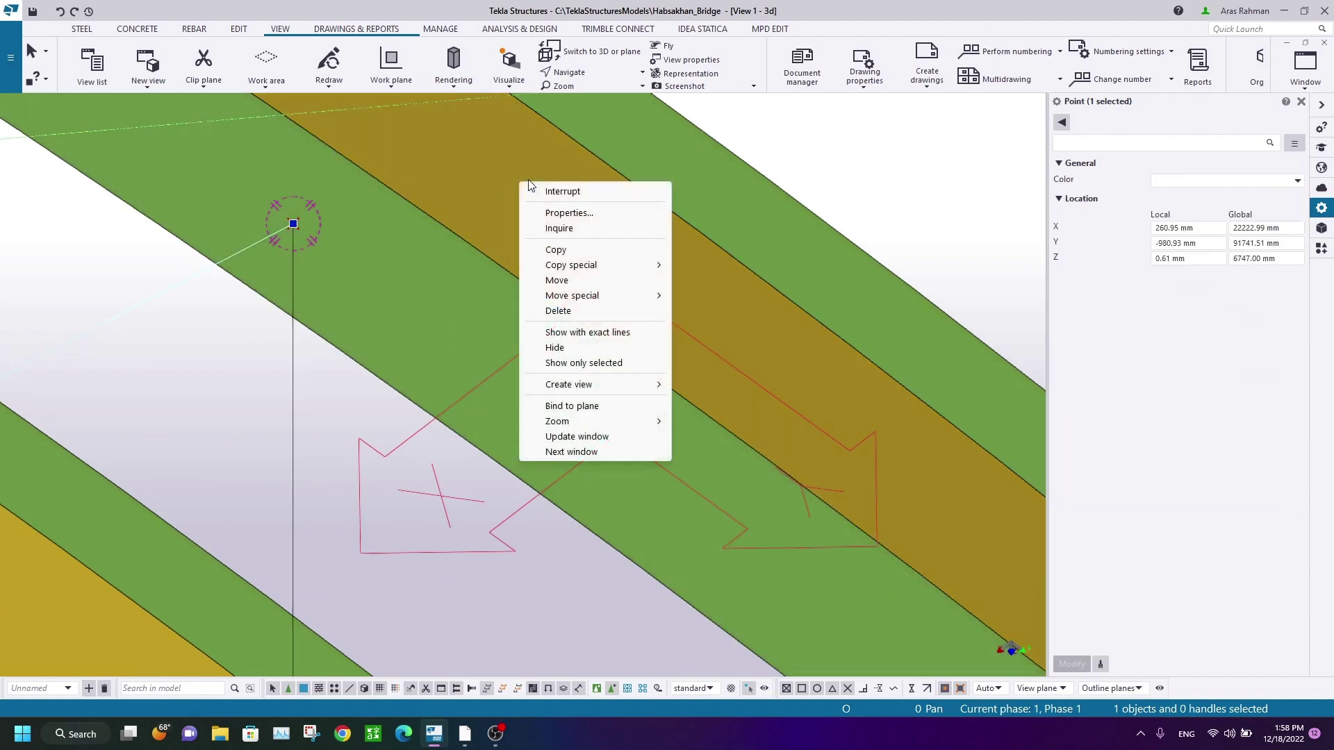
pyautogui.moveTo(639, 270)
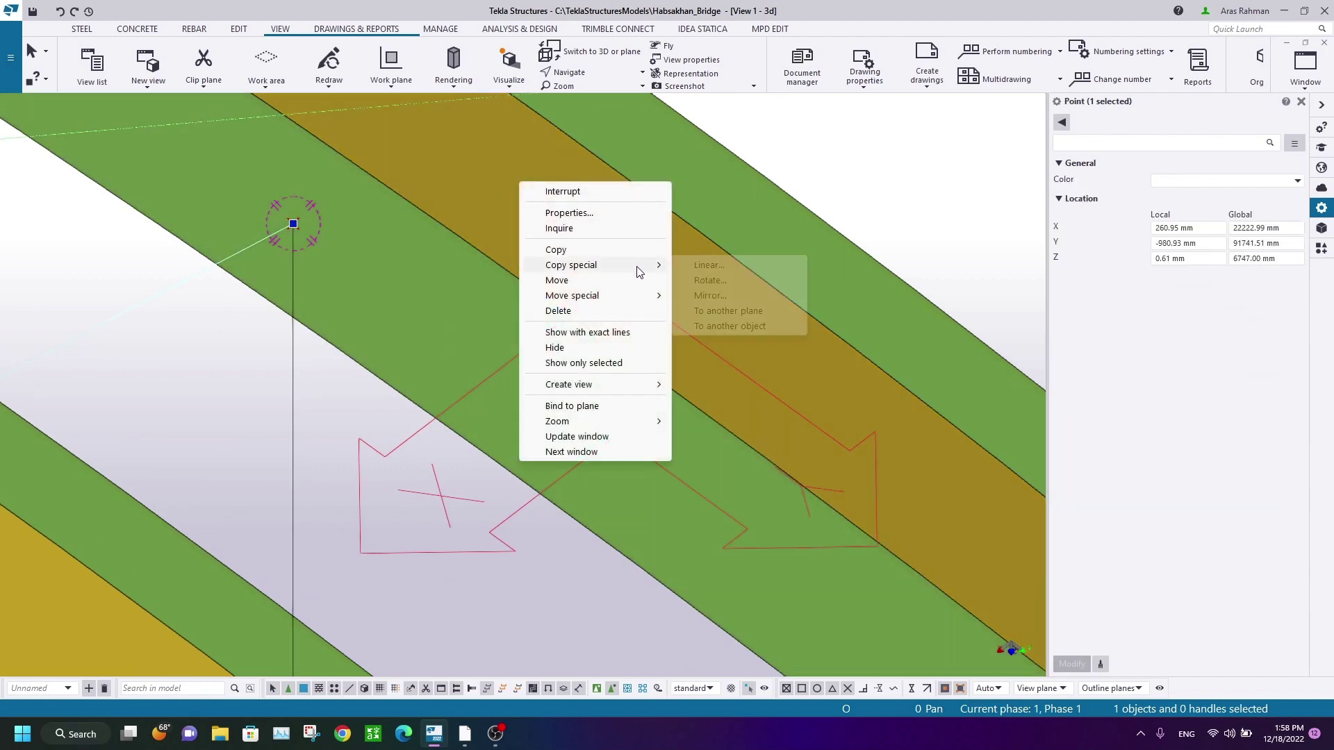
pyautogui.click(706, 265)
pyautogui.moveTo(735, 522); pyautogui.dragTo(655, 443, button='middle')
pyautogui.scroll(-1, 606, 383)
pyautogui.moveTo(570, 372); pyautogui.dragTo(585, 466, button='middle')
# Step: Try to copy the circled point linearly by 750 mm in dX, and undo that copy
pyautogui.click(822, 489)
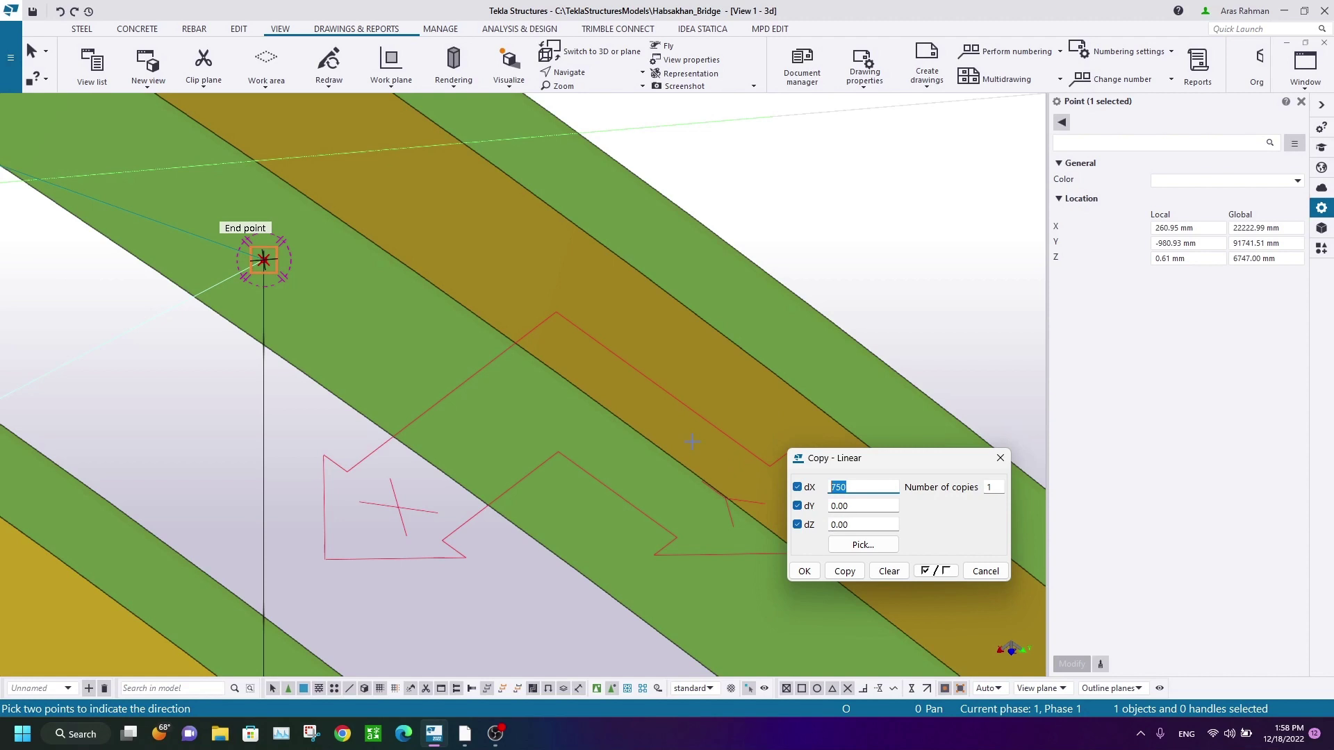
pyautogui.moveTo(298, 369); pyautogui.dragTo(423, 364, button='middle')
pyautogui.scroll(2, 416, 268)
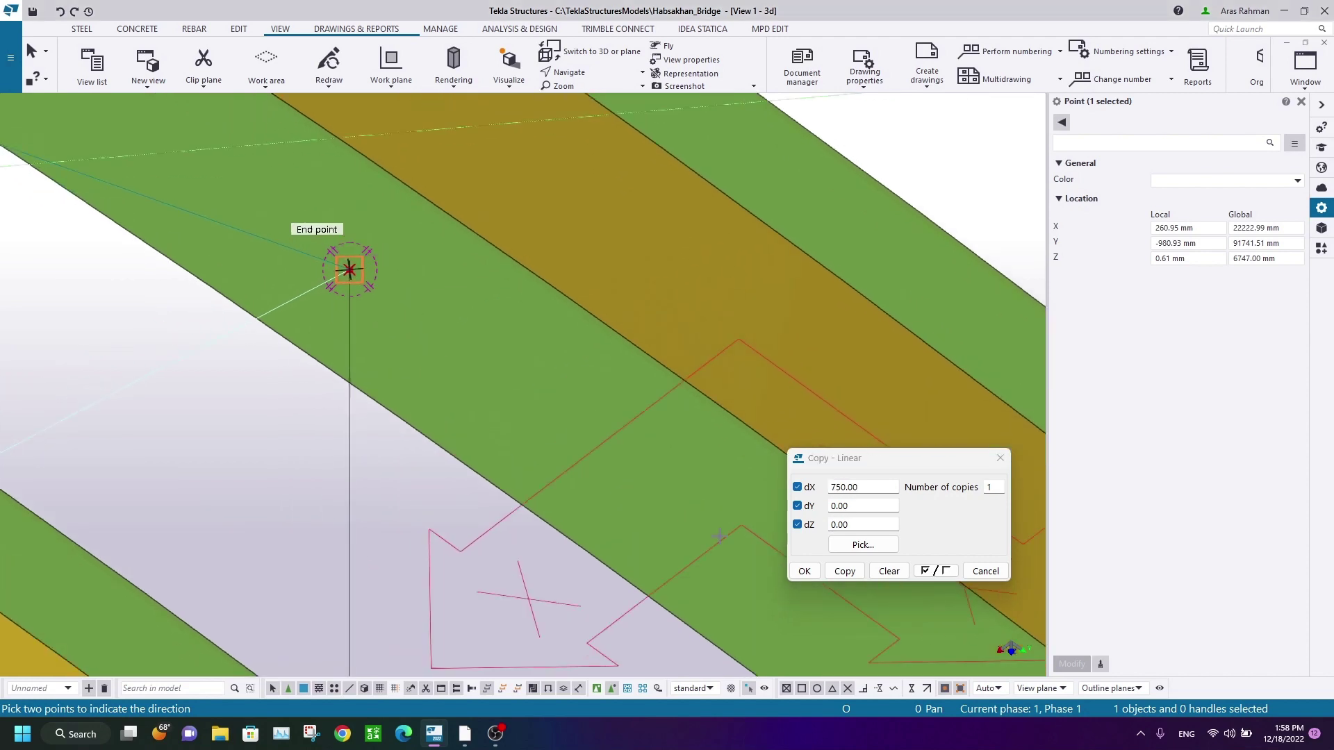
pyautogui.click(844, 571)
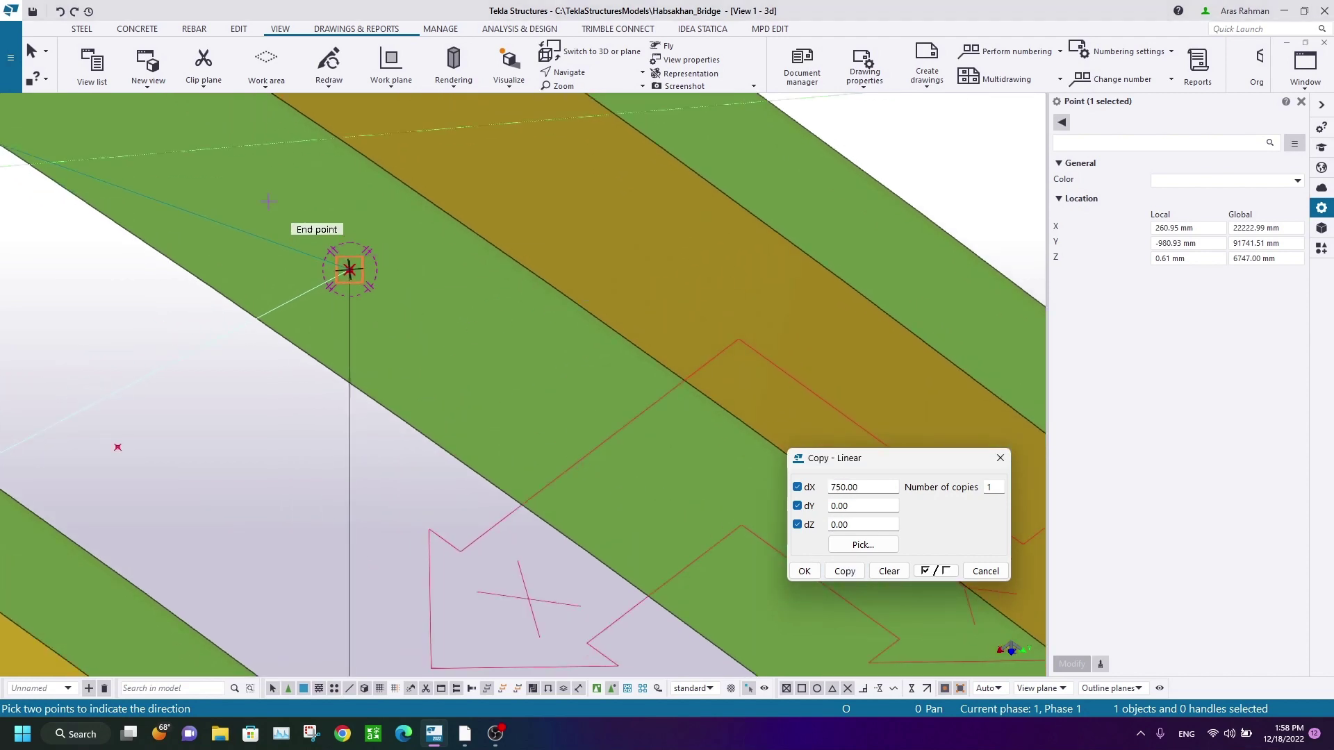
pyautogui.click(60, 12)
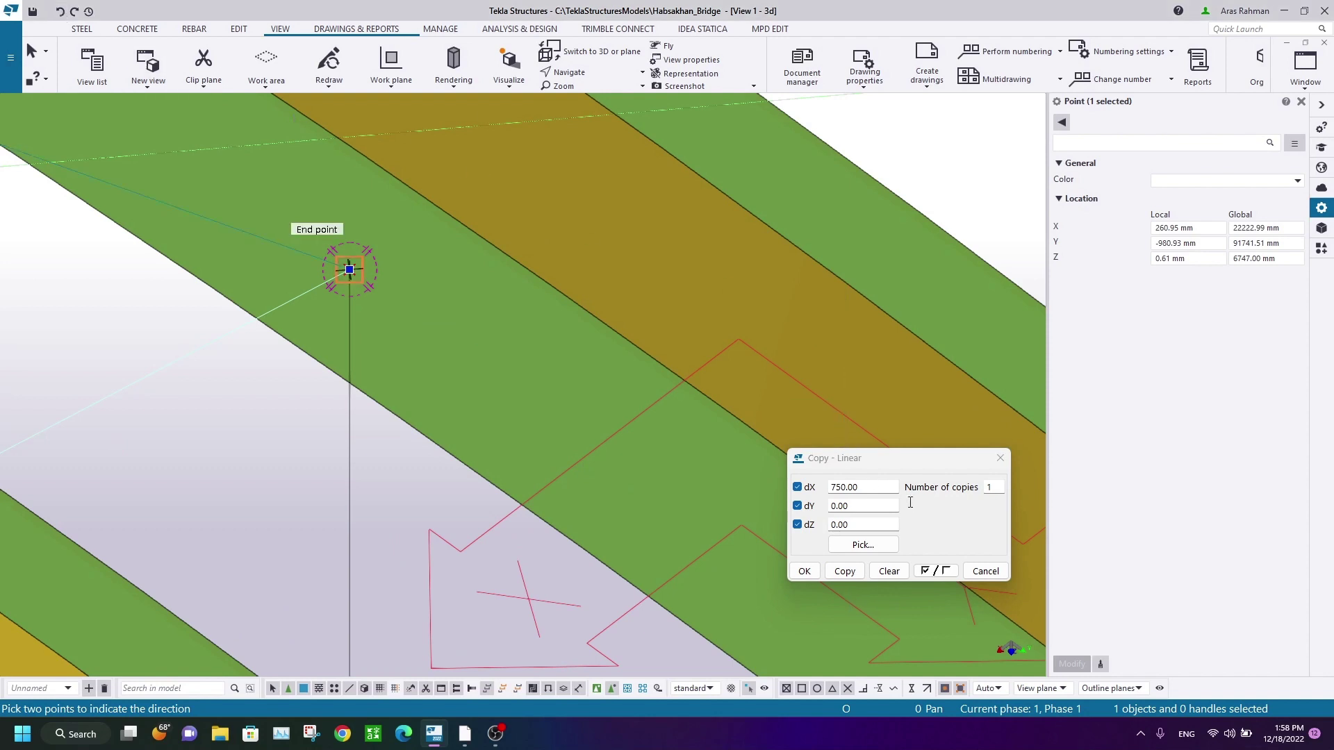
# Step: Copy the circled point once along the girder with dX 0 and dY 750 mm, and end the copy
pyautogui.click(881, 489)
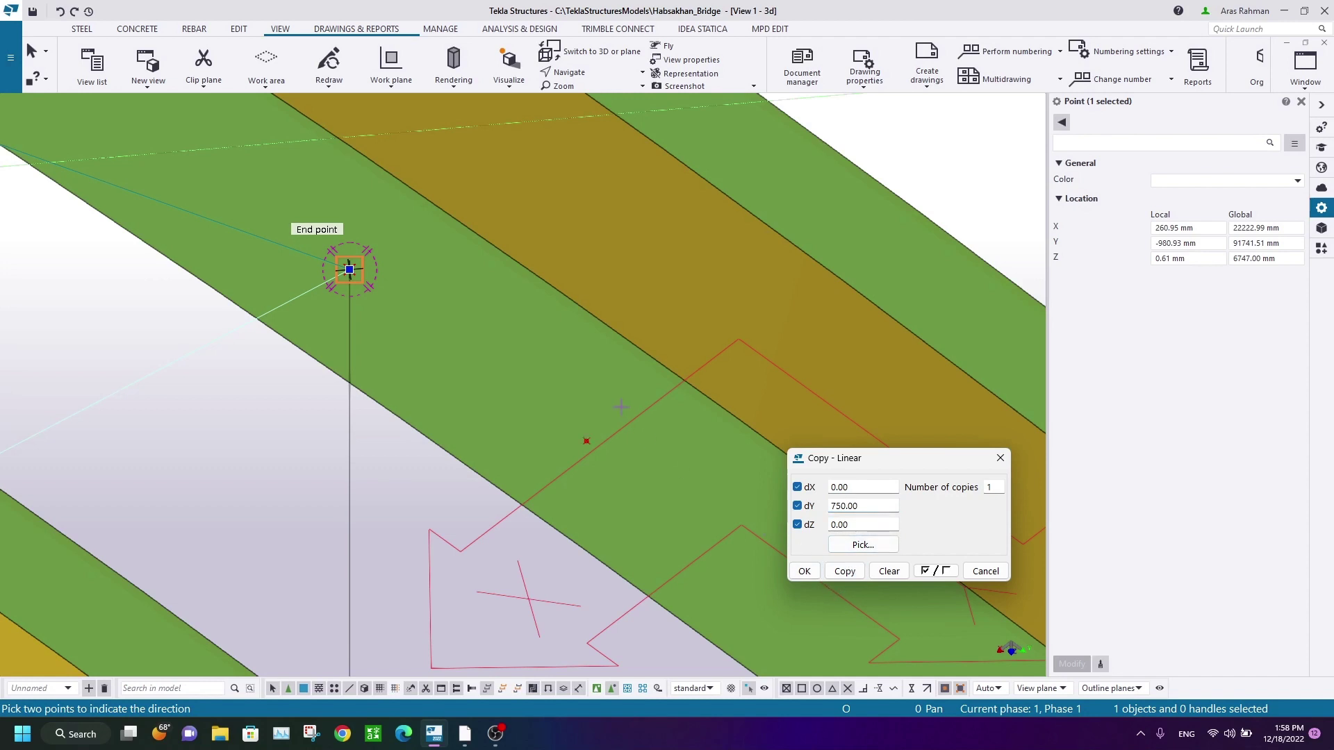
pyautogui.moveTo(621, 407); pyautogui.dragTo(536, 342, button='middle')
pyautogui.rightClick(970, 121)
pyautogui.click(1001, 136)
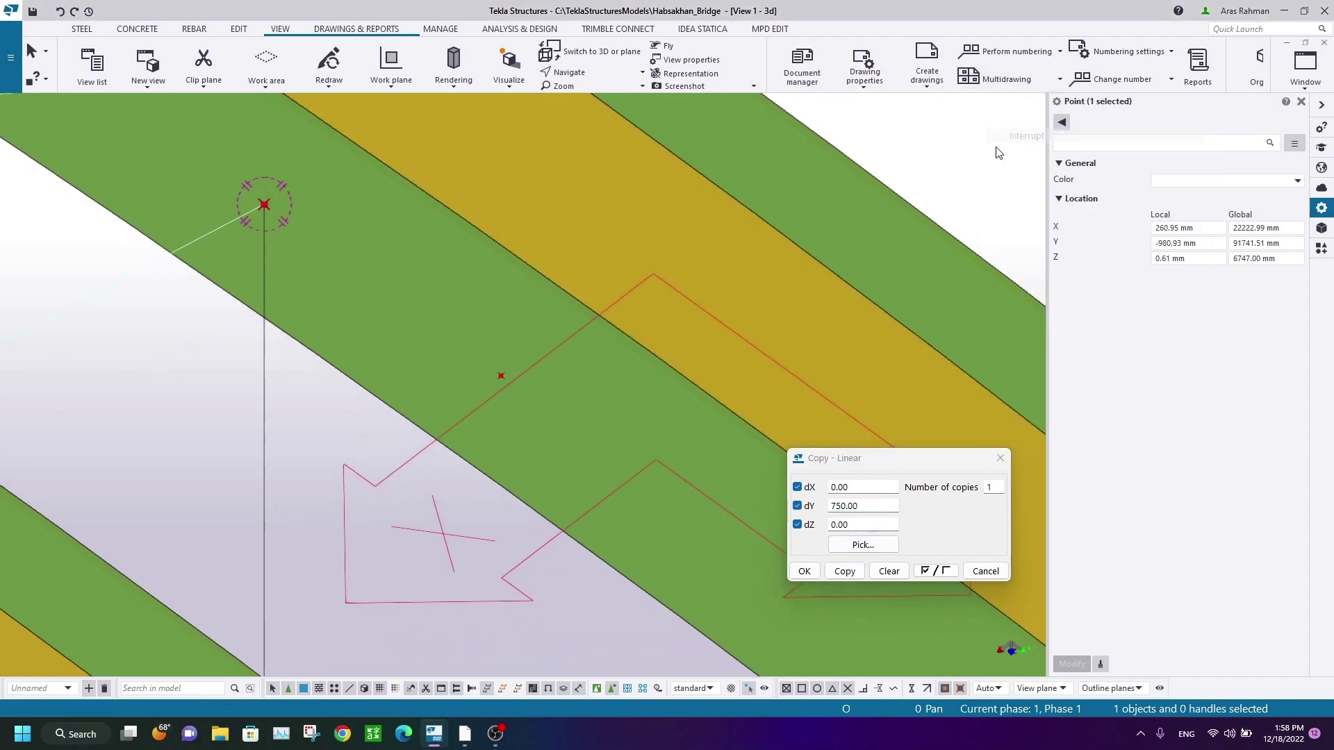
# Step: Create a new view on the plane of the outermost girder's bottom flange face beside the copied point
pyautogui.click(146, 85)
pyautogui.click(146, 259)
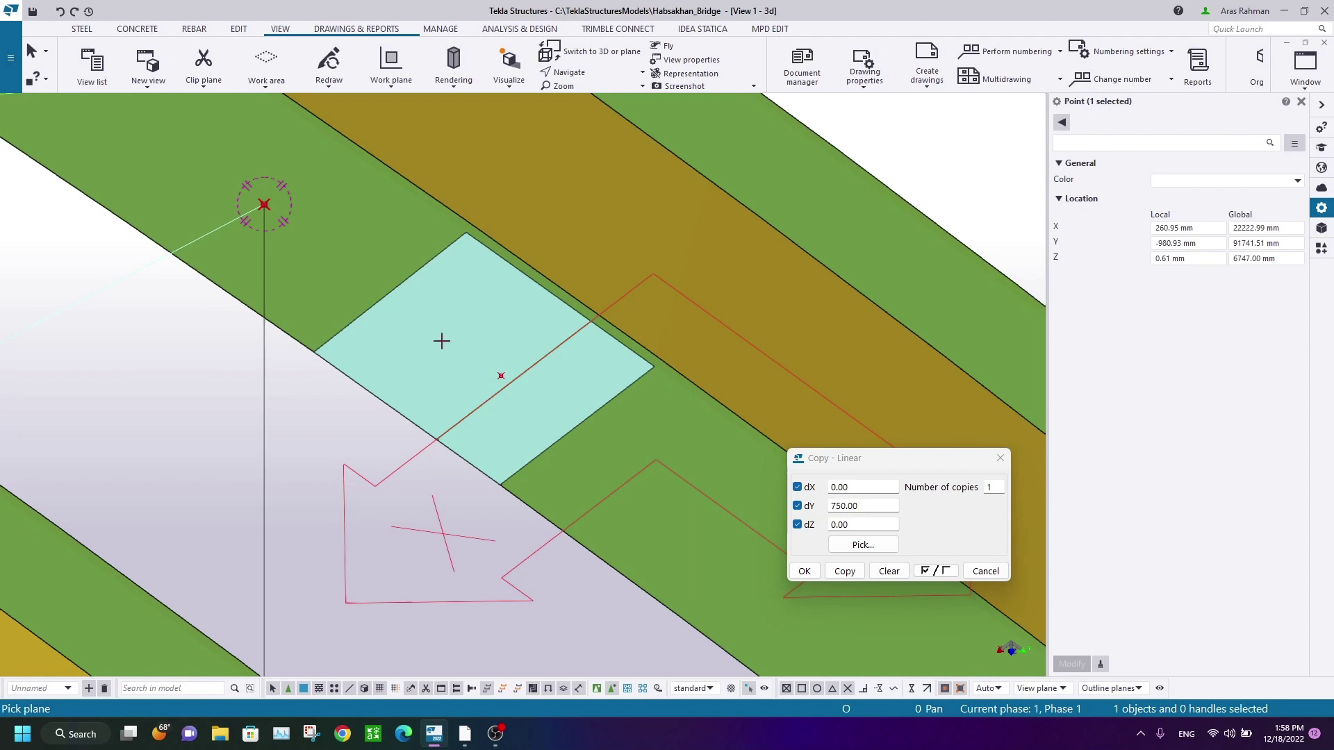
pyautogui.click(147, 78)
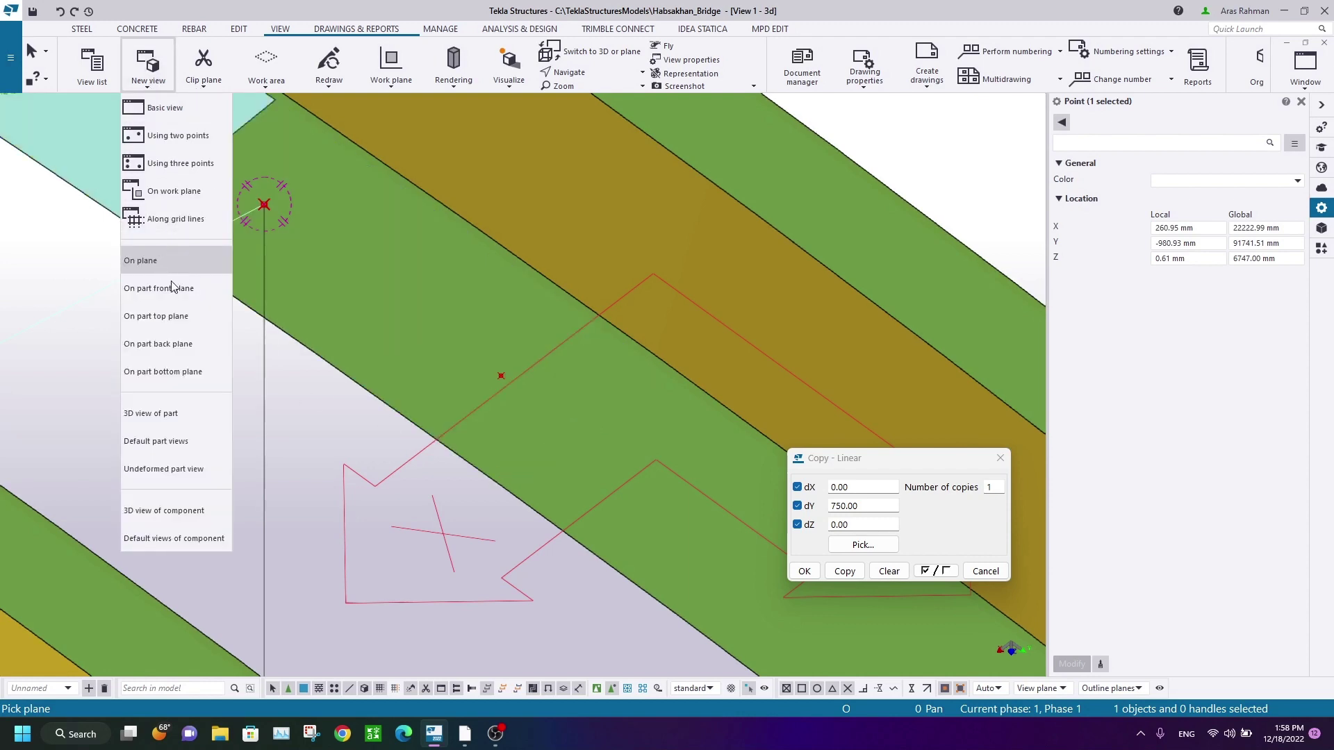
pyautogui.click(141, 261)
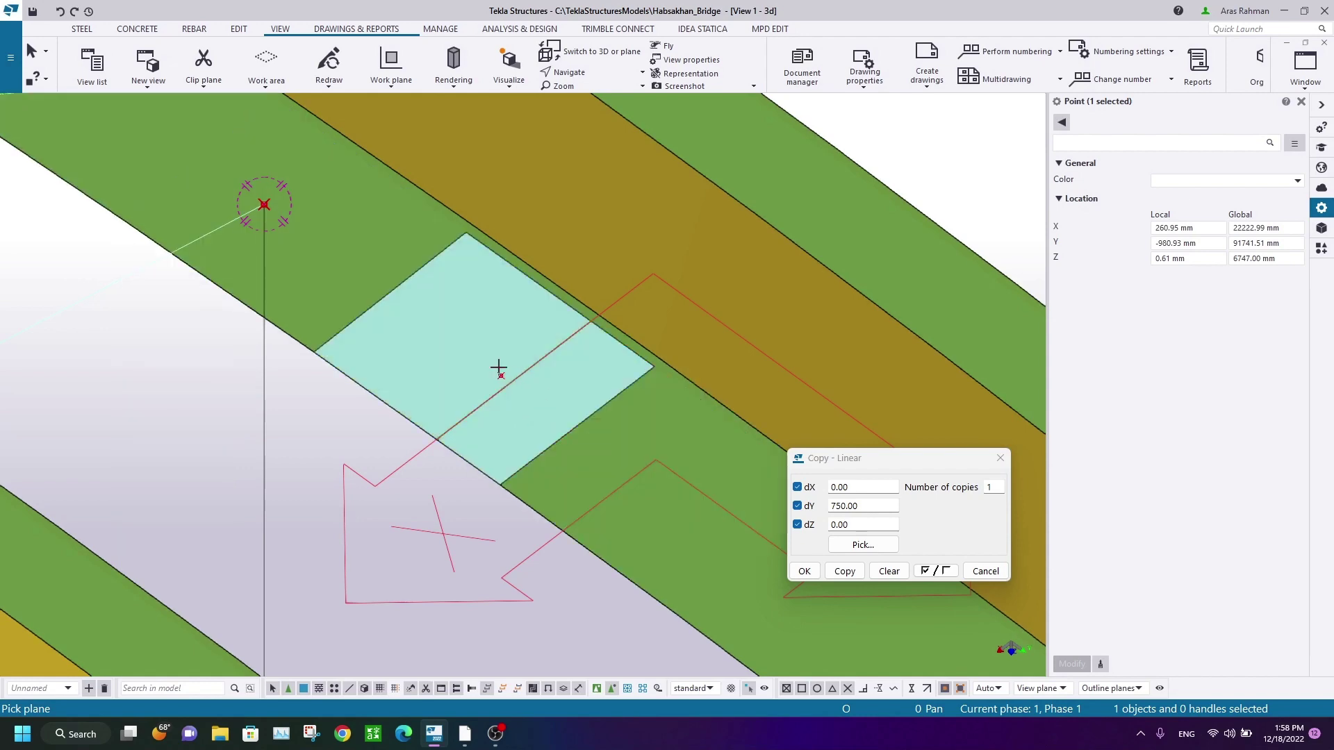
pyautogui.click(489, 368)
pyautogui.rightClick(533, 282)
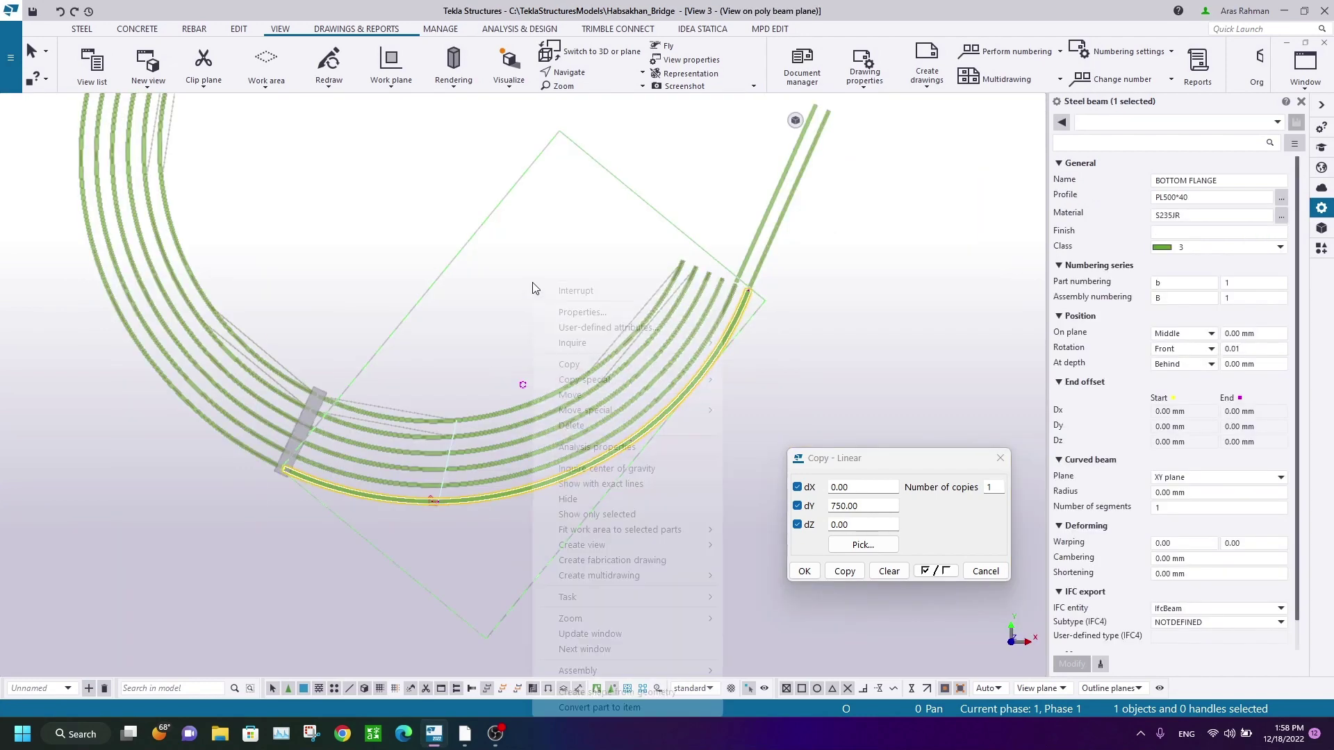
pyautogui.click(577, 288)
# Step: Examine the copied point and the original against the girder web lines in the plane view, and dismiss the linear copy settings
pyautogui.scroll(2, 415, 533)
pyautogui.scroll(8, 470, 462)
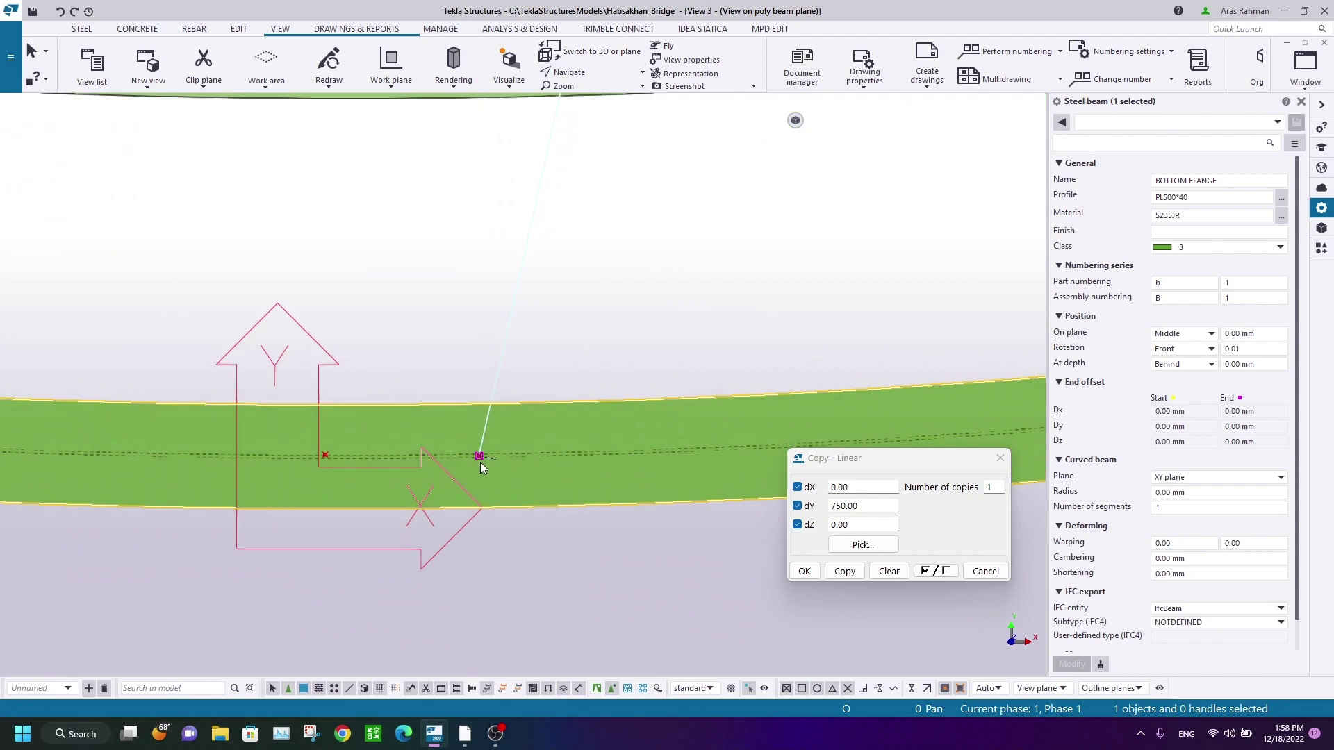
pyautogui.scroll(2, 486, 458)
pyautogui.scroll(-5, 419, 439)
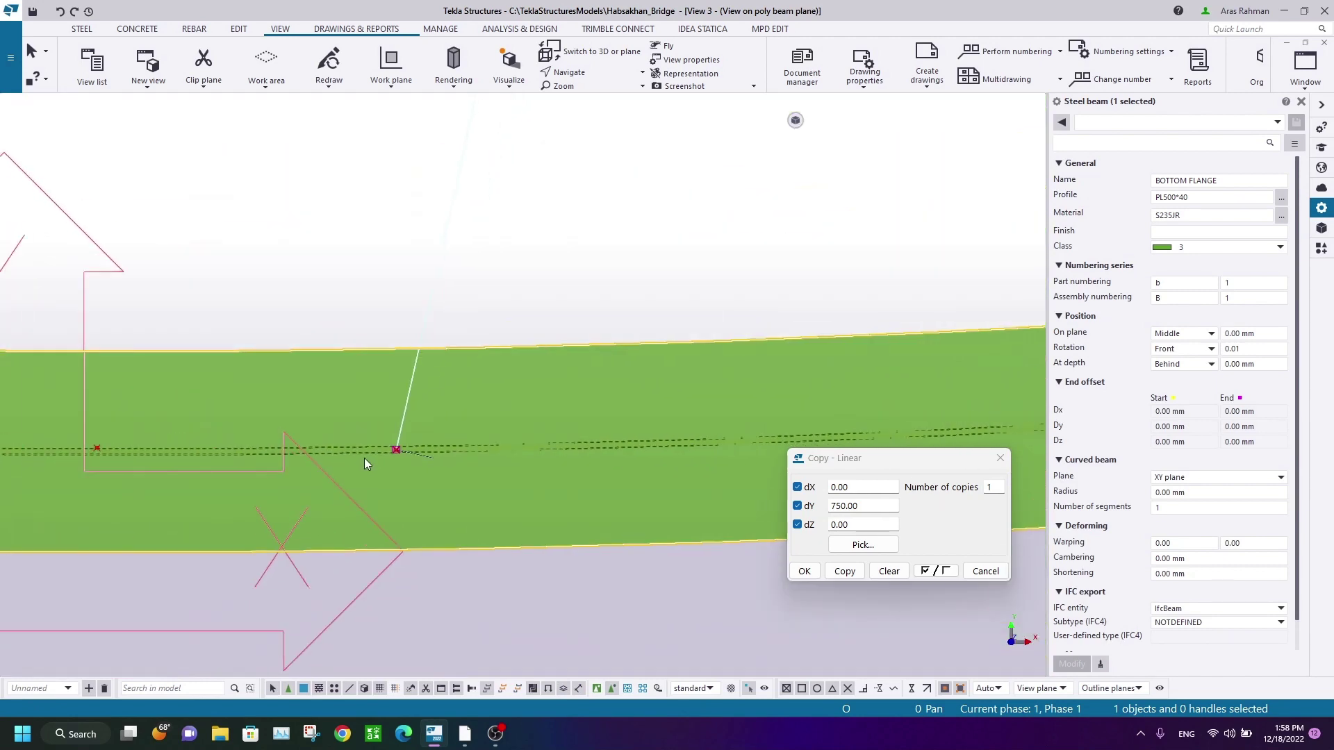
pyautogui.moveTo(380, 455); pyautogui.dragTo(637, 390, button='middle')
pyautogui.scroll(5, 615, 398)
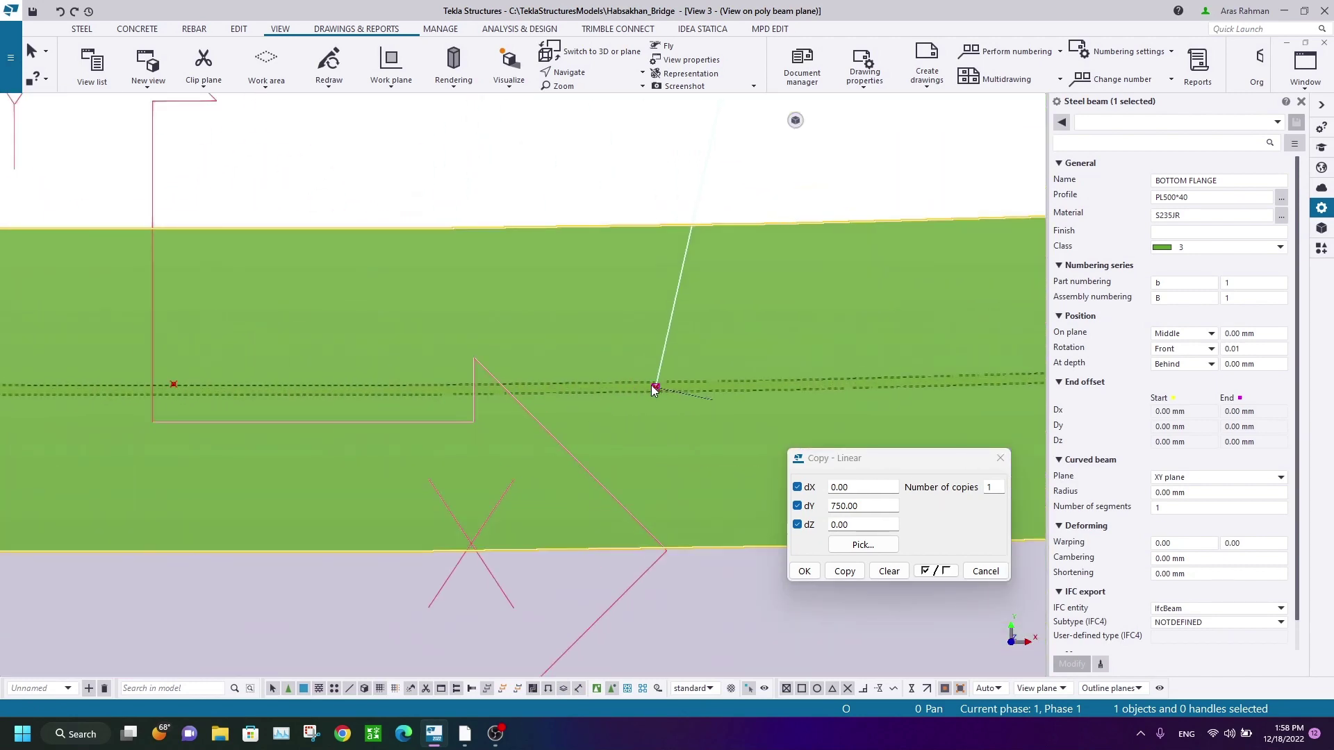
pyautogui.click(1001, 459)
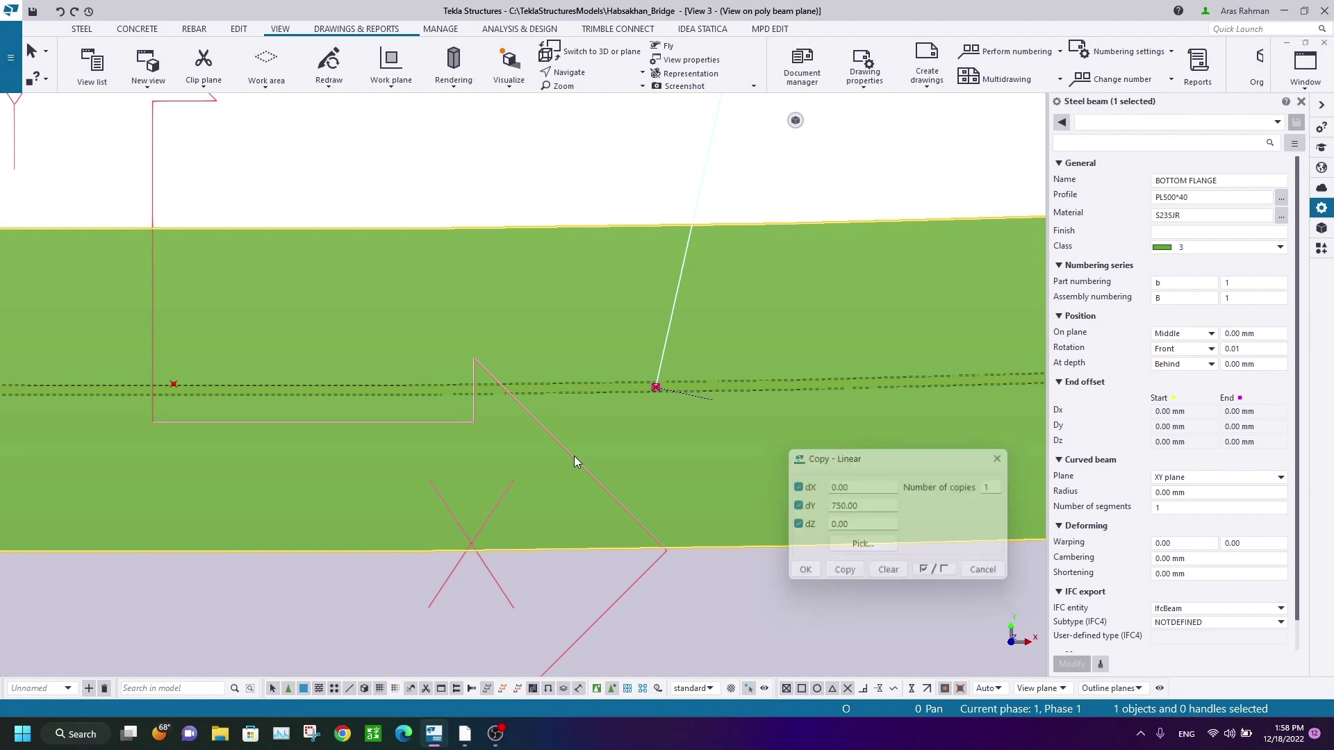
pyautogui.moveTo(278, 390); pyautogui.dragTo(513, 392, button='middle')
pyautogui.scroll(6, 466, 393)
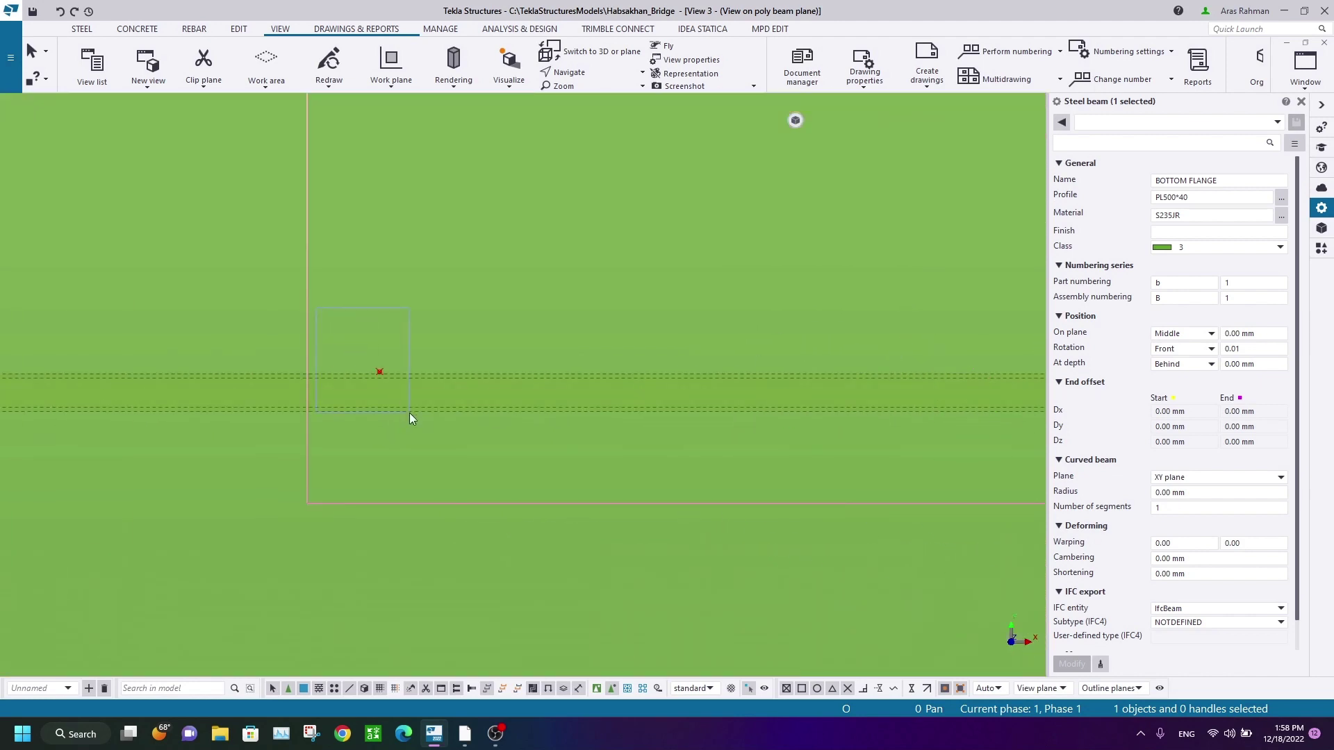
# Step: Clear the old move offsets and shift the copied point in dY onto the middle of the girder web
pyautogui.click(380, 372)
pyautogui.scroll(3, 379, 372)
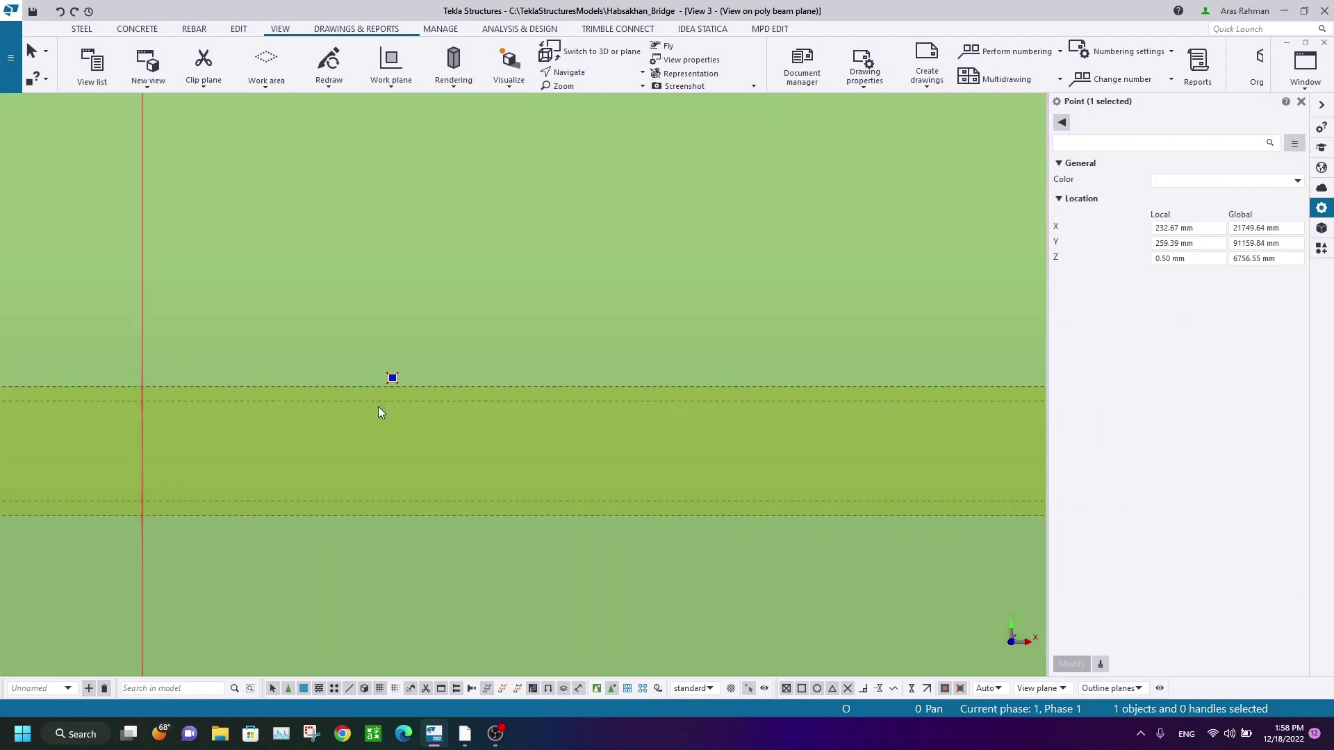
pyautogui.scroll(-5, 349, 400)
pyautogui.rightClick(392, 297)
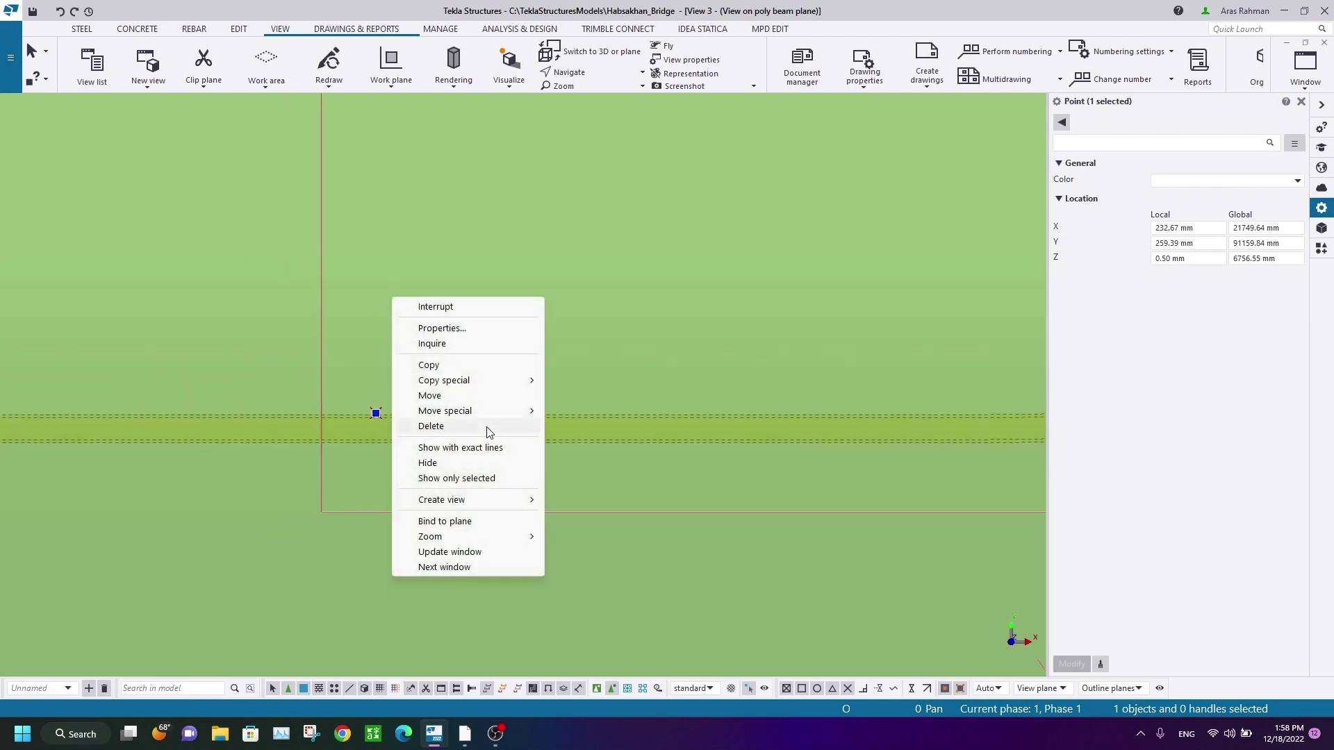
pyautogui.moveTo(472, 411)
pyautogui.click(627, 411)
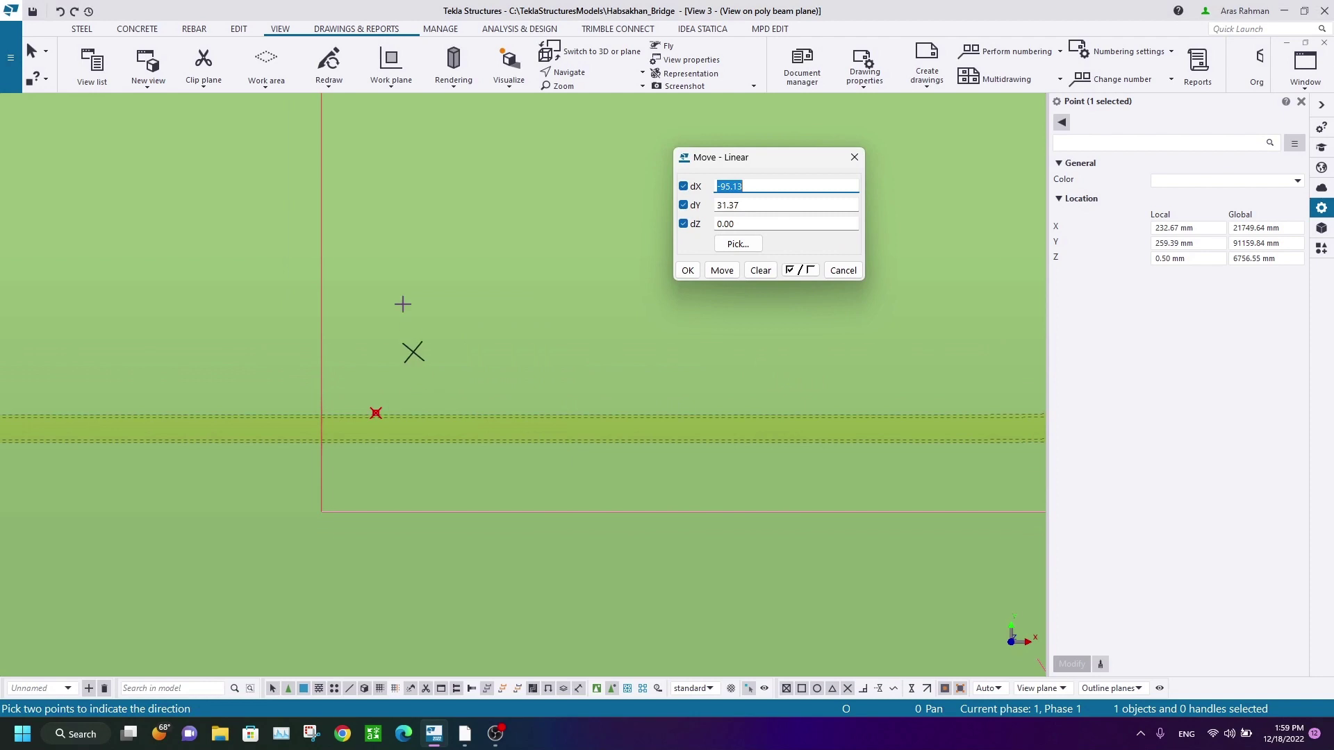
pyautogui.scroll(-4, 403, 305)
pyautogui.moveTo(403, 304); pyautogui.dragTo(417, 466, button='middle')
pyautogui.scroll(-3, 325, 279)
pyautogui.scroll(6, 357, 418)
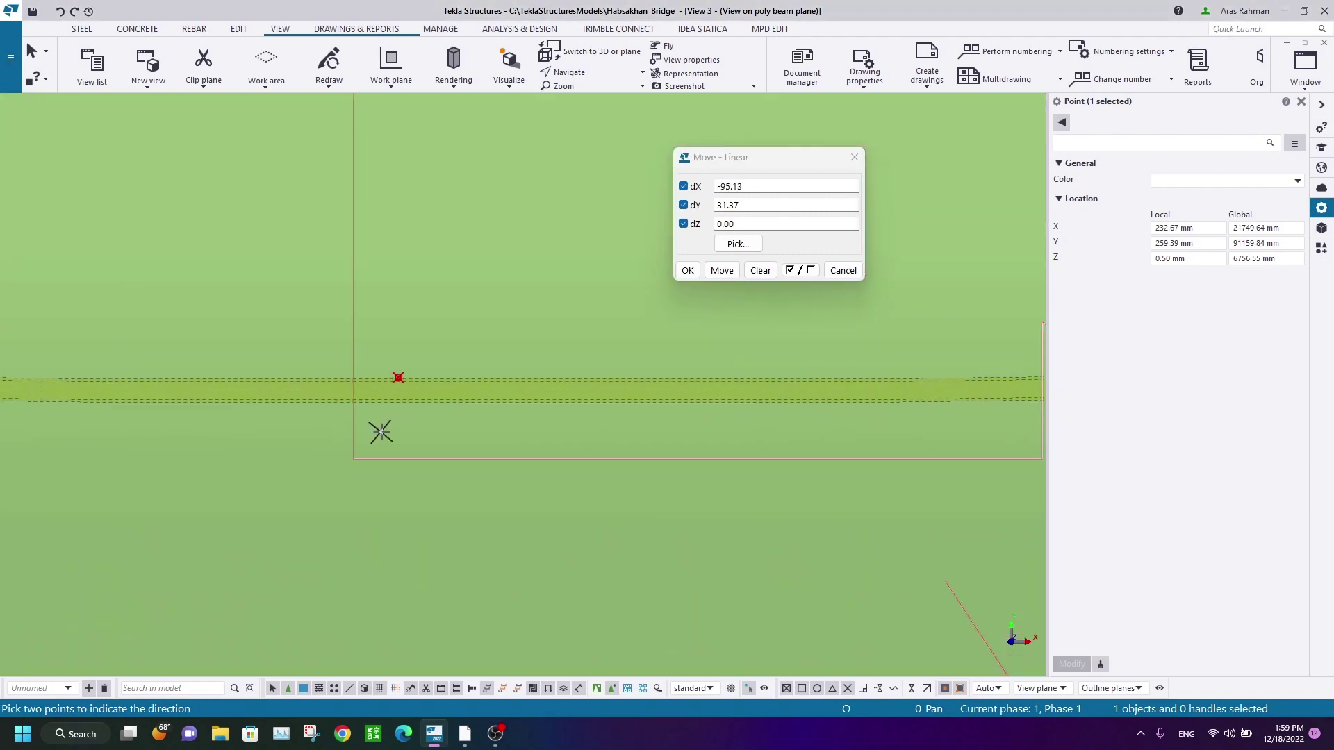
pyautogui.scroll(3, 423, 341)
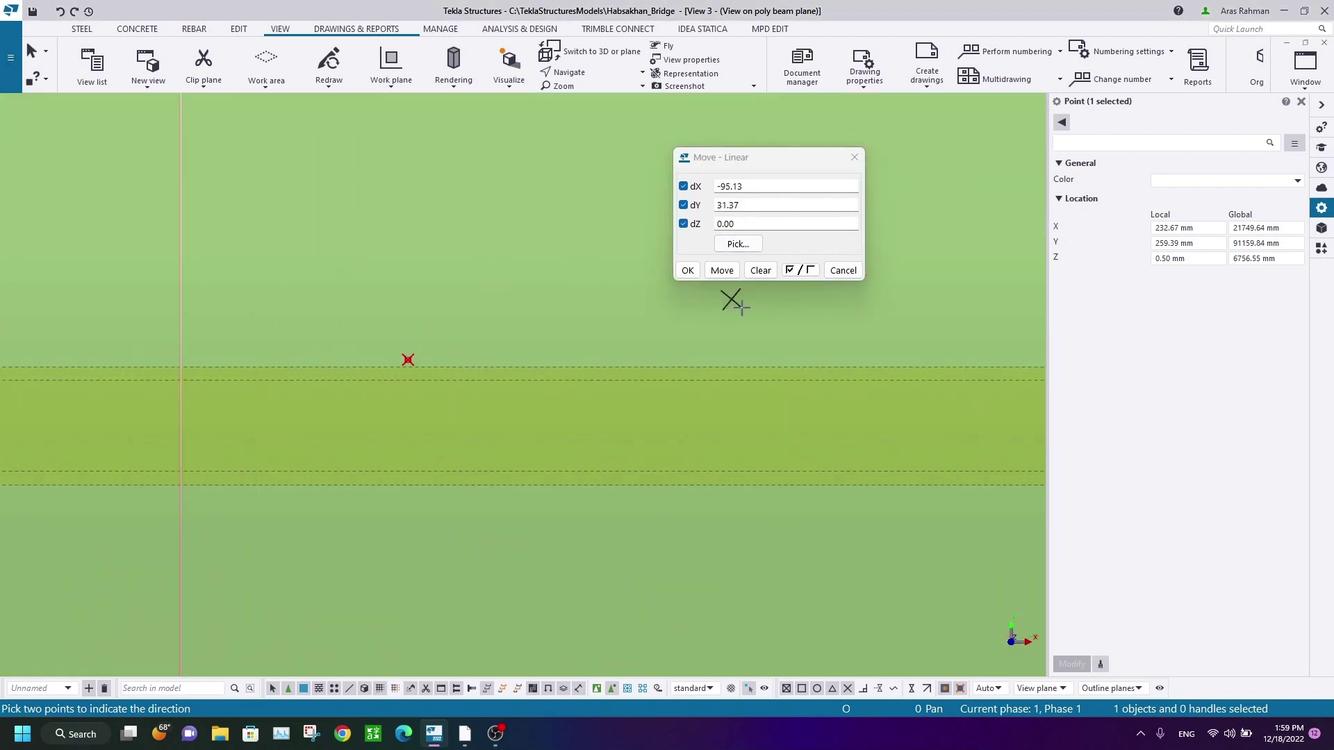
pyautogui.click(761, 271)
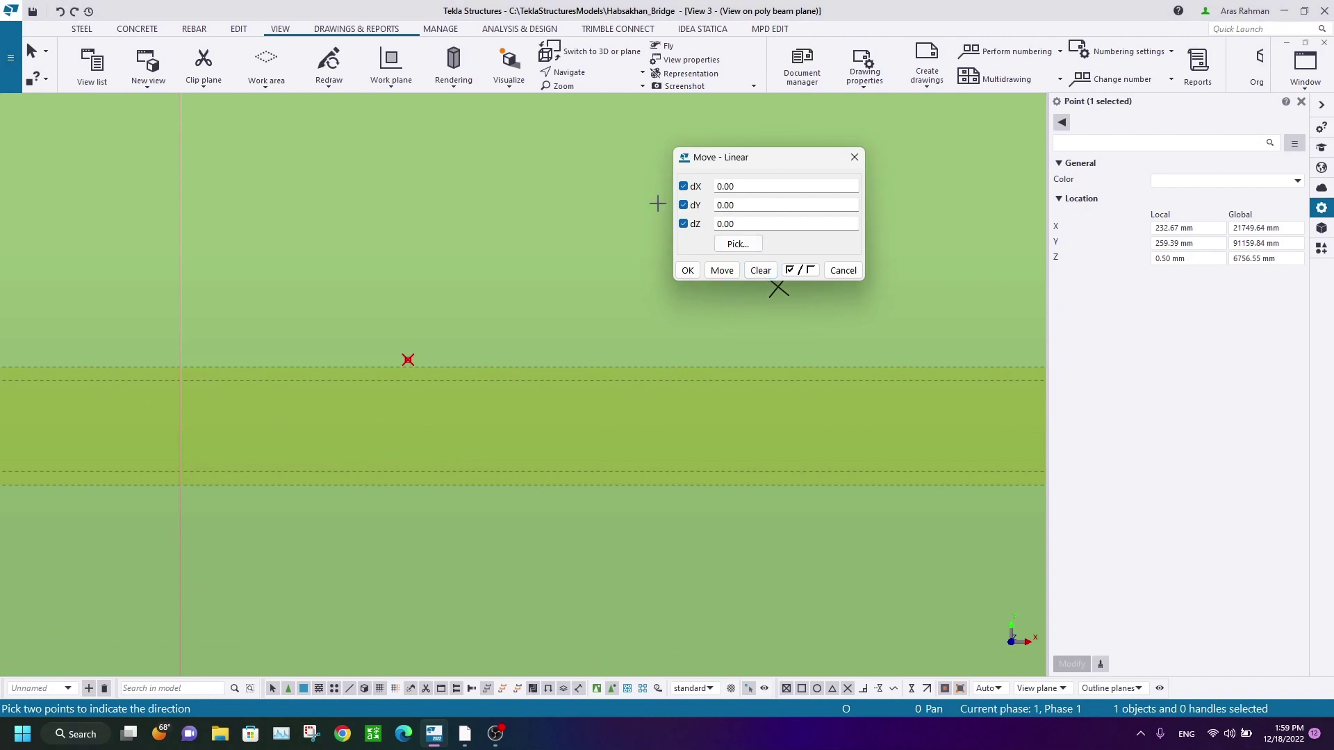
pyautogui.moveTo(758, 204); pyautogui.dragTo(712, 204)
pyautogui.click(721, 272)
pyautogui.click(857, 156)
pyautogui.rightClick(731, 169)
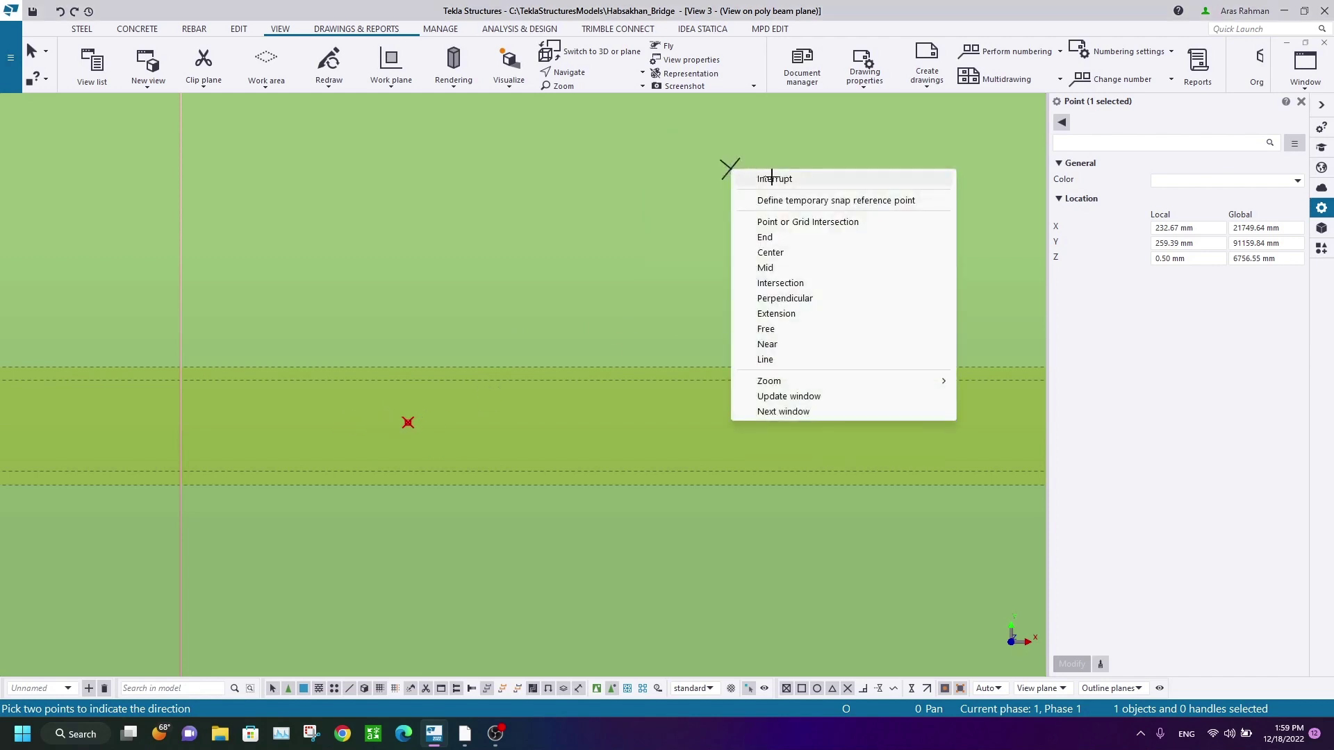
pyautogui.click(778, 179)
# Step: Measure the distance between the copied point and the original point at grid line B on the bottom flange
pyautogui.scroll(-13, 541, 320)
pyautogui.scroll(5, 743, 363)
pyautogui.moveTo(725, 372); pyautogui.dragTo(568, 388, button='middle')
pyautogui.click(595, 151)
pyautogui.scroll(4, 524, 347)
pyautogui.press('f')
pyautogui.click(393, 417)
pyautogui.scroll(-2, 689, 269)
pyautogui.moveTo(689, 292); pyautogui.dragTo(386, 307, button='middle')
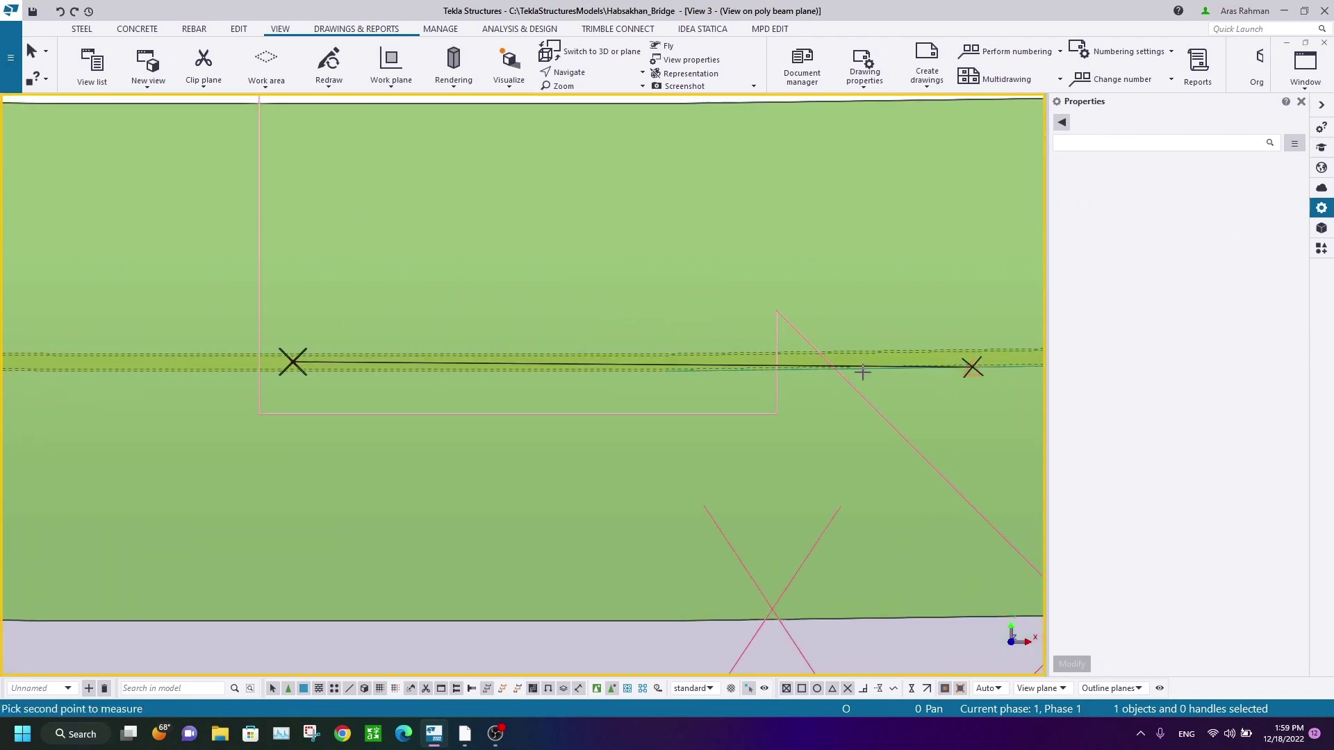
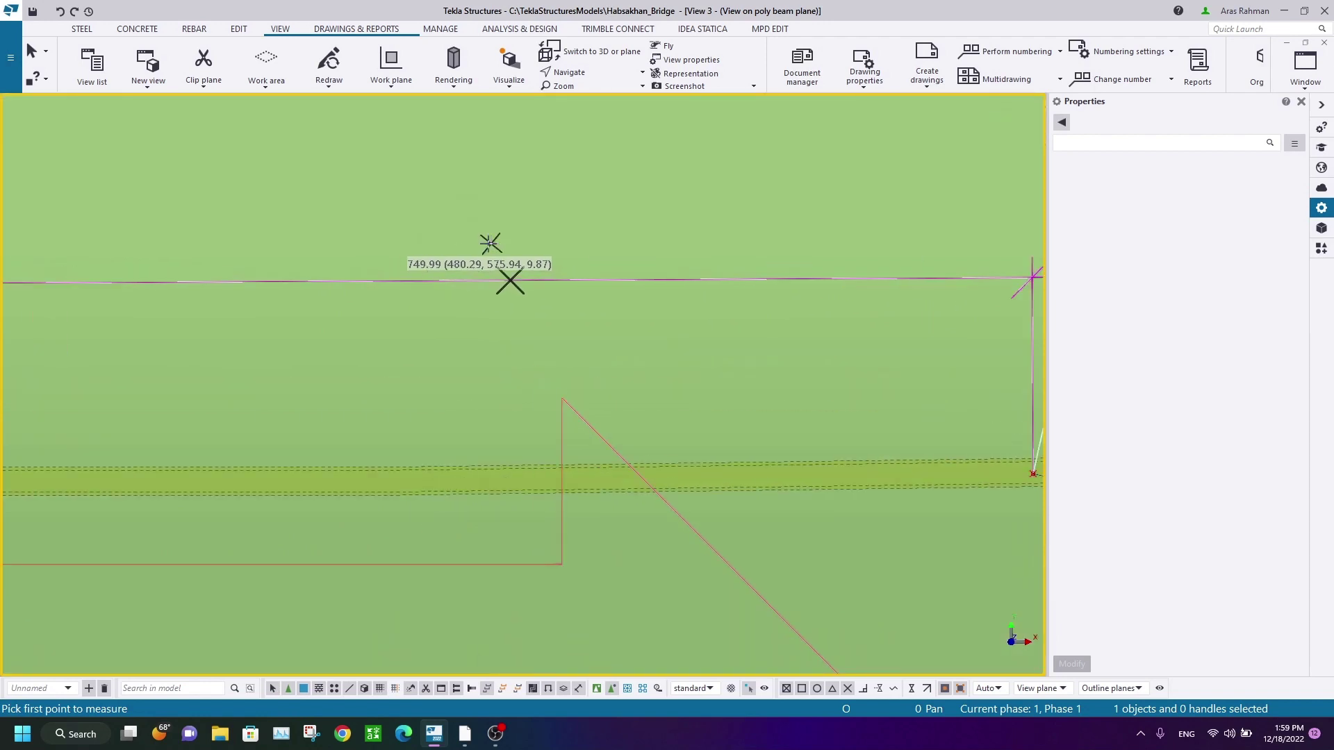
pyautogui.scroll(-3, 429, 272)
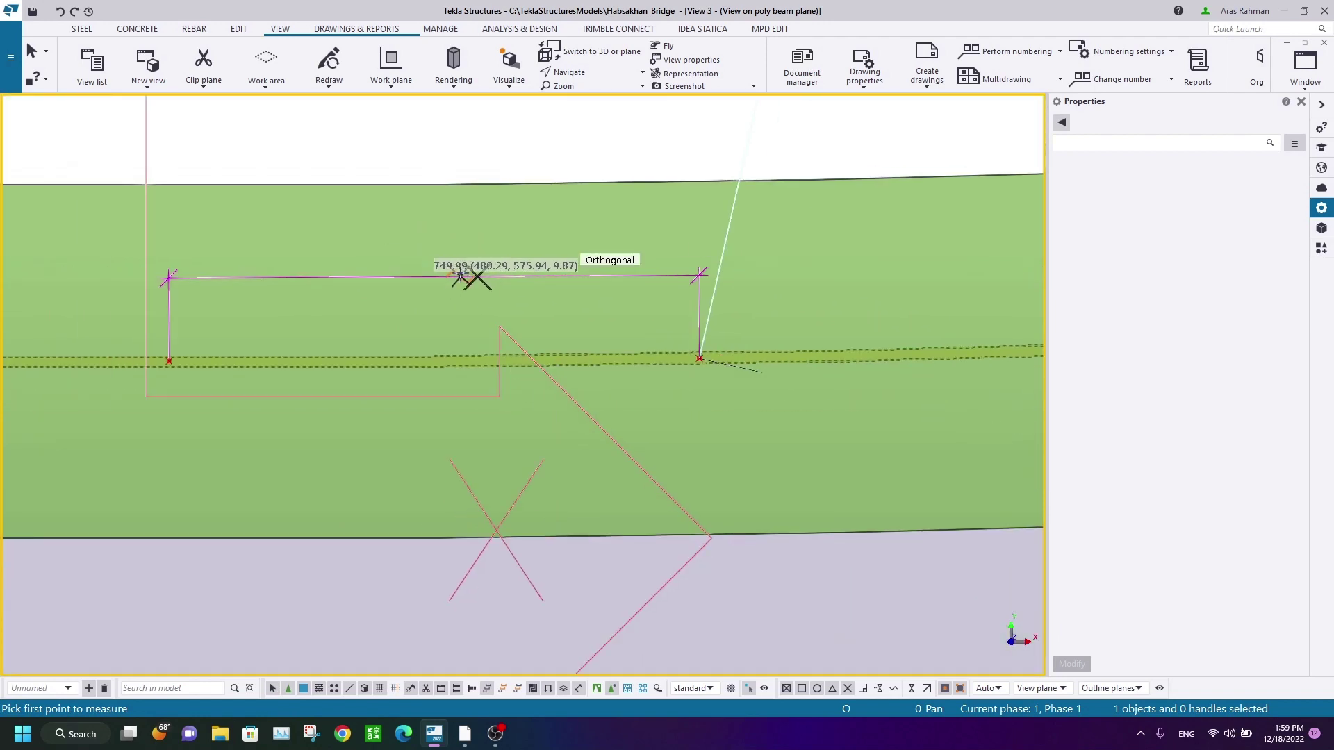
pyautogui.rightClick(486, 159)
pyautogui.click(530, 155)
pyautogui.scroll(-1, 963, 243)
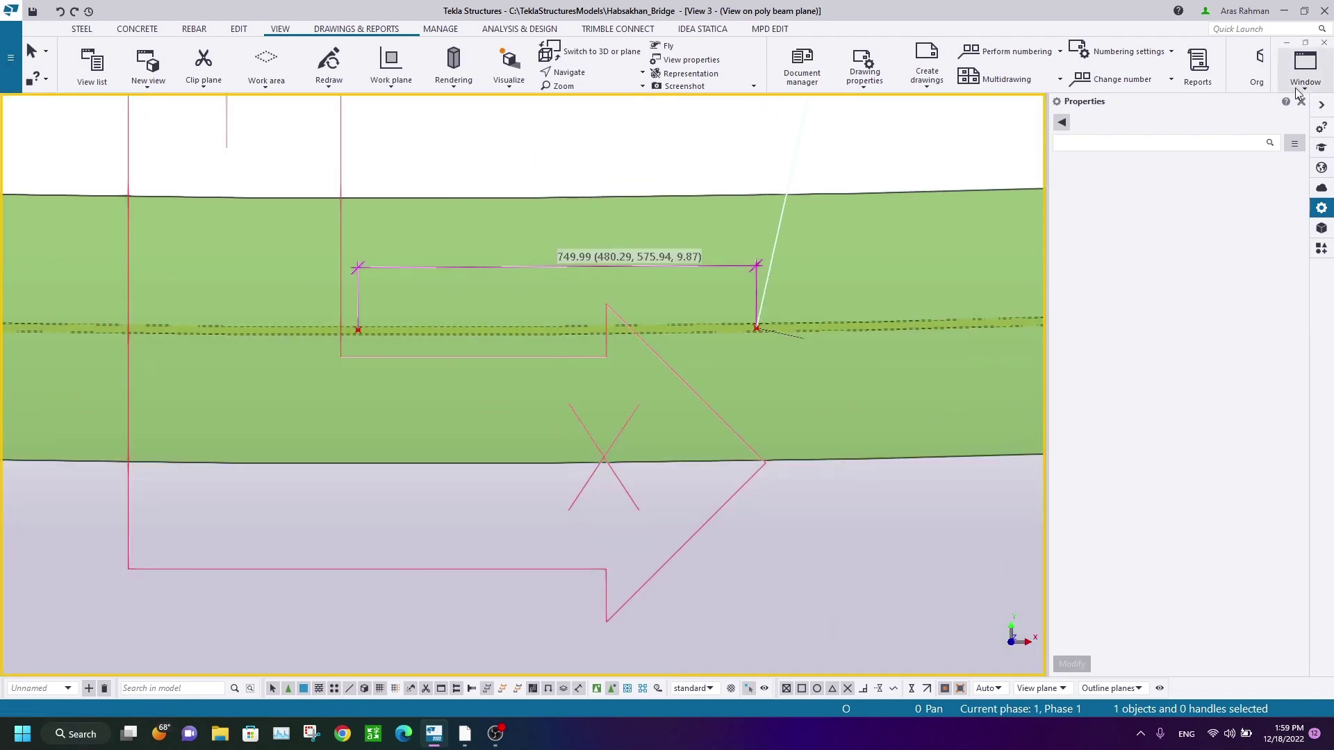
# Step: Switch back to the View 1 - 3d window, redraw it and inspect both points on the outermost girder's bottom flange
pyautogui.click(1305, 66)
pyautogui.click(1249, 226)
pyautogui.scroll(-3, 672, 319)
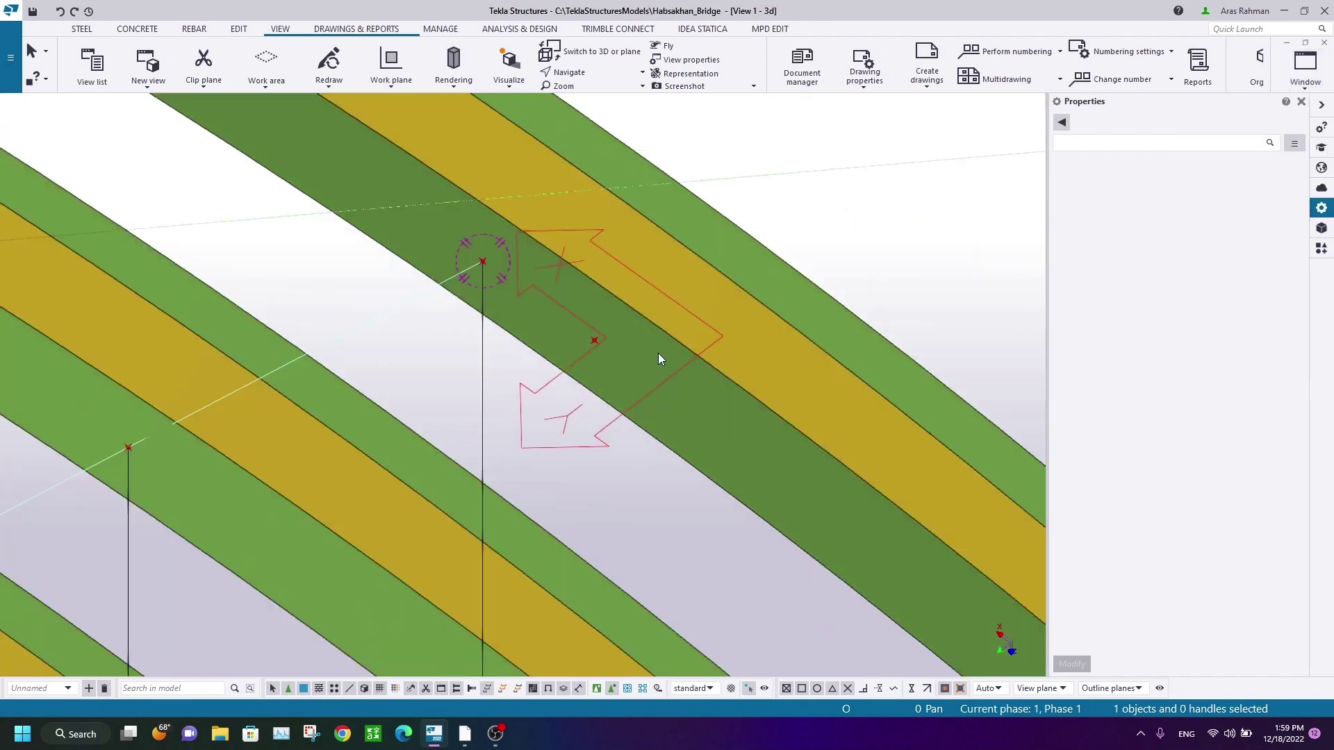
pyautogui.keyDown('ctrl'); pyautogui.moveTo(660, 358); pyautogui.dragTo(638, 397, button='middle'); pyautogui.keyUp('ctrl')
pyautogui.moveTo(598, 291); pyautogui.dragTo(681, 363, button='middle')
pyautogui.scroll(1, 679, 389)
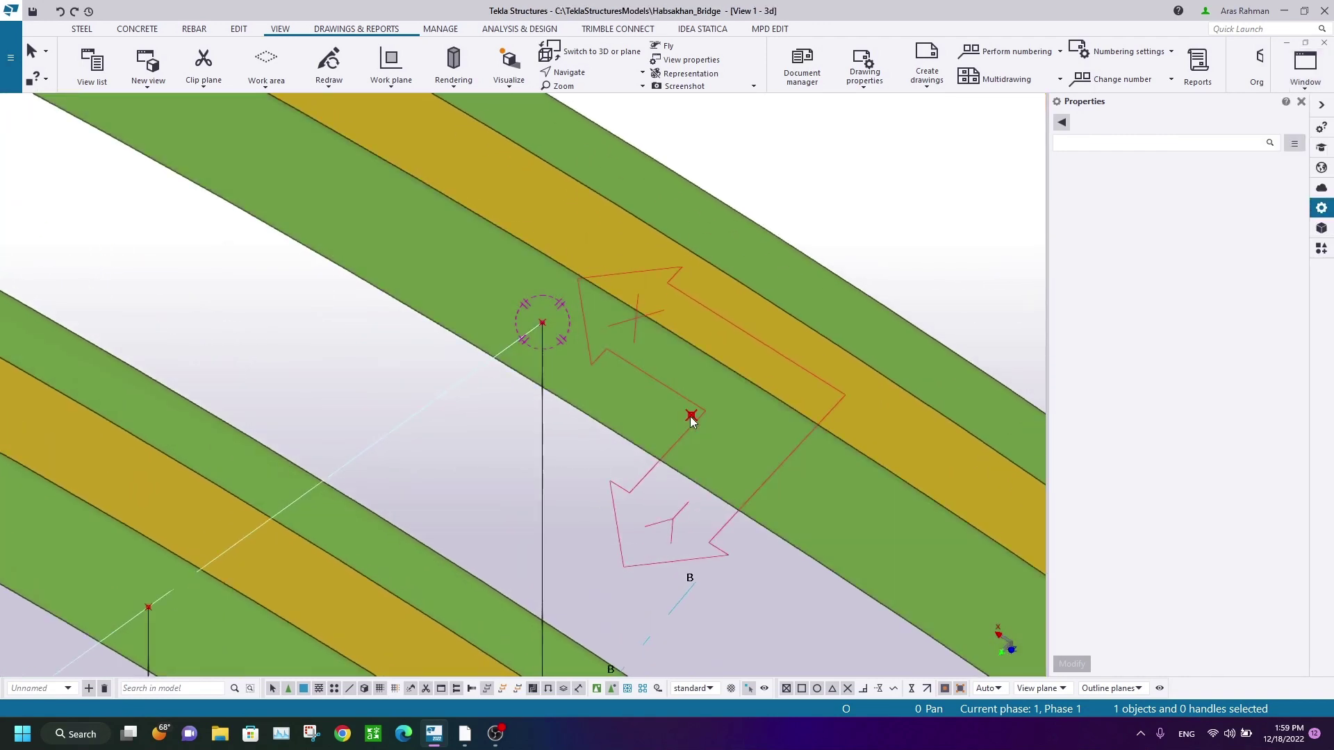
pyautogui.moveTo(496, 273); pyautogui.dragTo(468, 318, button='middle')
pyautogui.rightClick(825, 167)
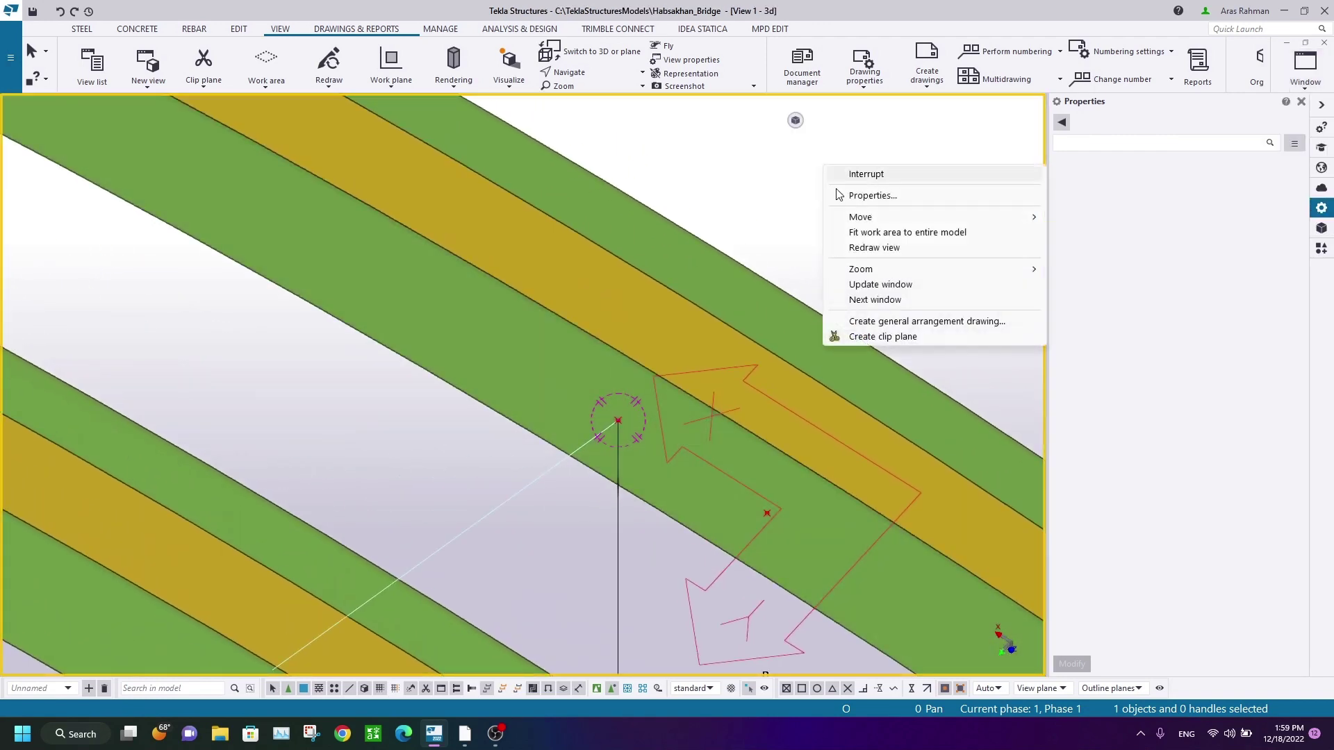
pyautogui.click(889, 248)
pyautogui.moveTo(680, 443); pyautogui.dragTo(661, 305, button='middle')
pyautogui.scroll(6, 760, 373)
pyautogui.scroll(-6, 616, 257)
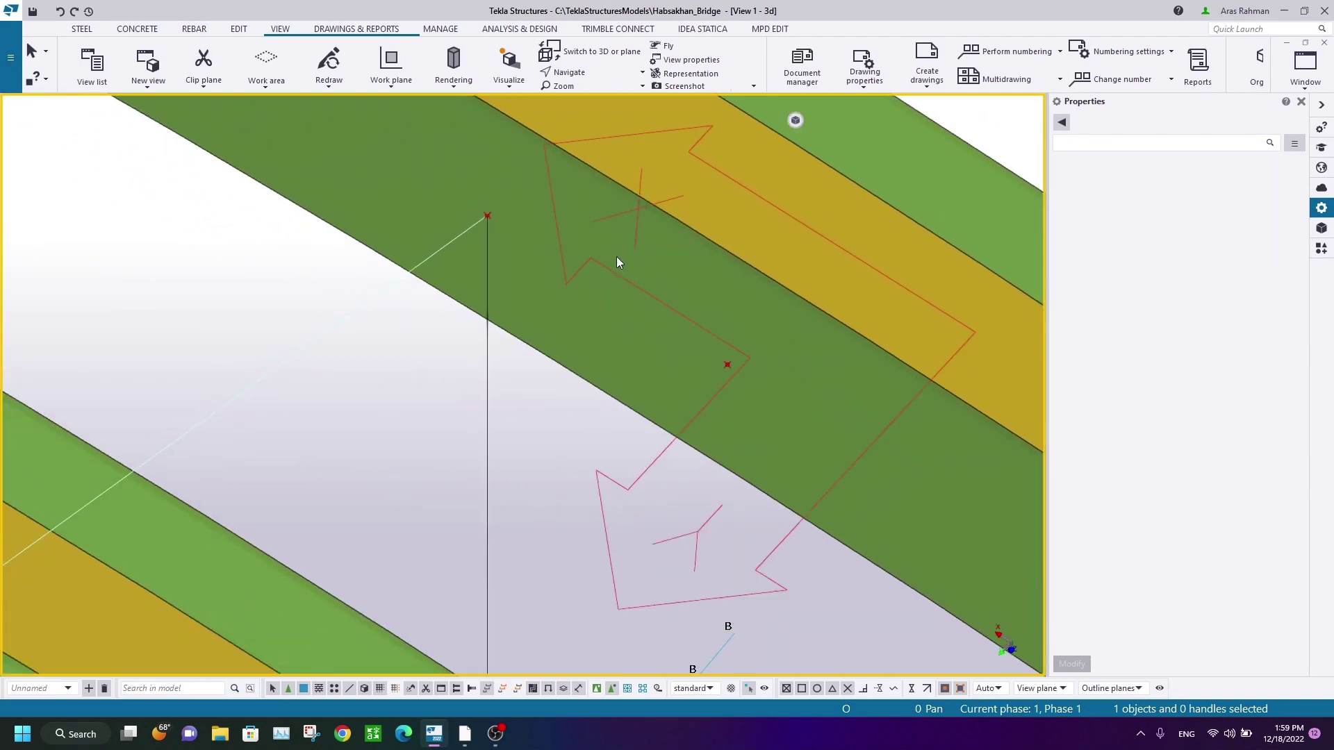
pyautogui.moveTo(409, 146); pyautogui.dragTo(424, 282, button='middle')
pyautogui.scroll(2, 703, 448)
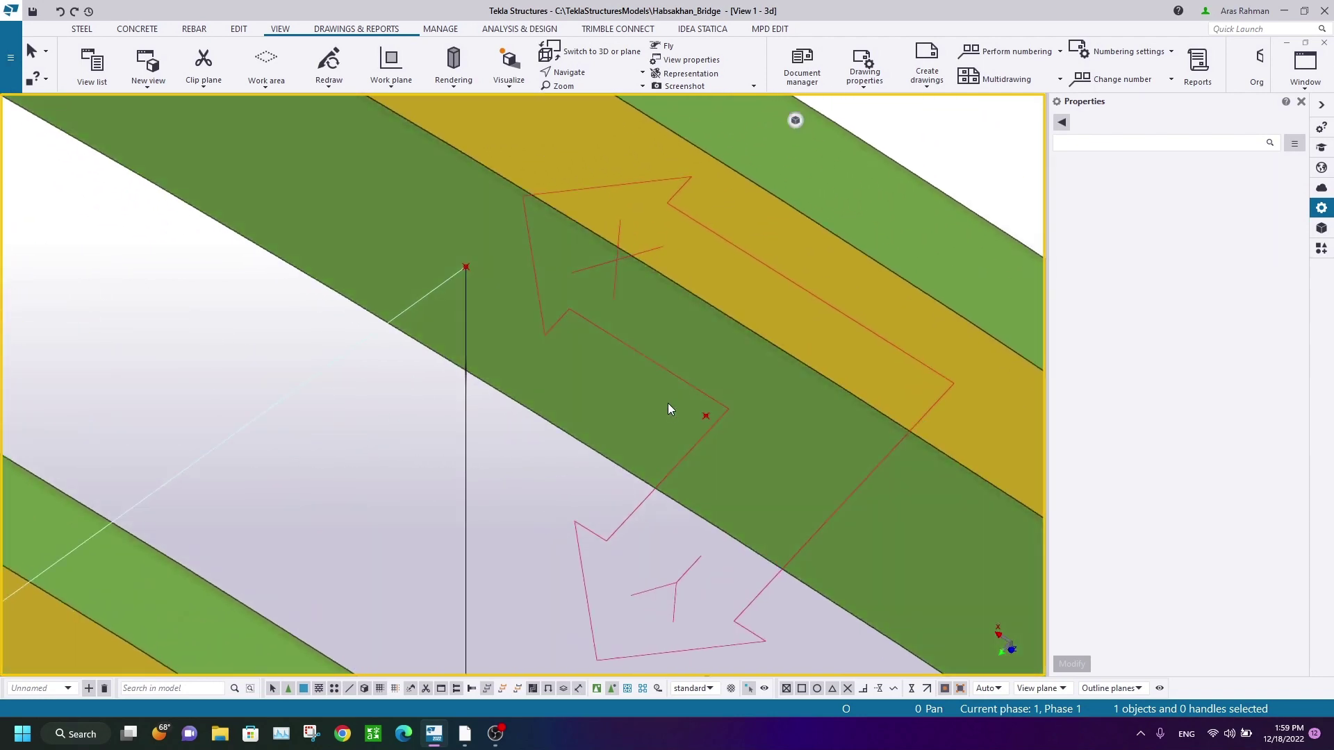
# Step: Set the work plane on the outermost girder's bottom flange beside the original grid line B point
pyautogui.moveTo(460, 292); pyautogui.dragTo(574, 467, button='middle')
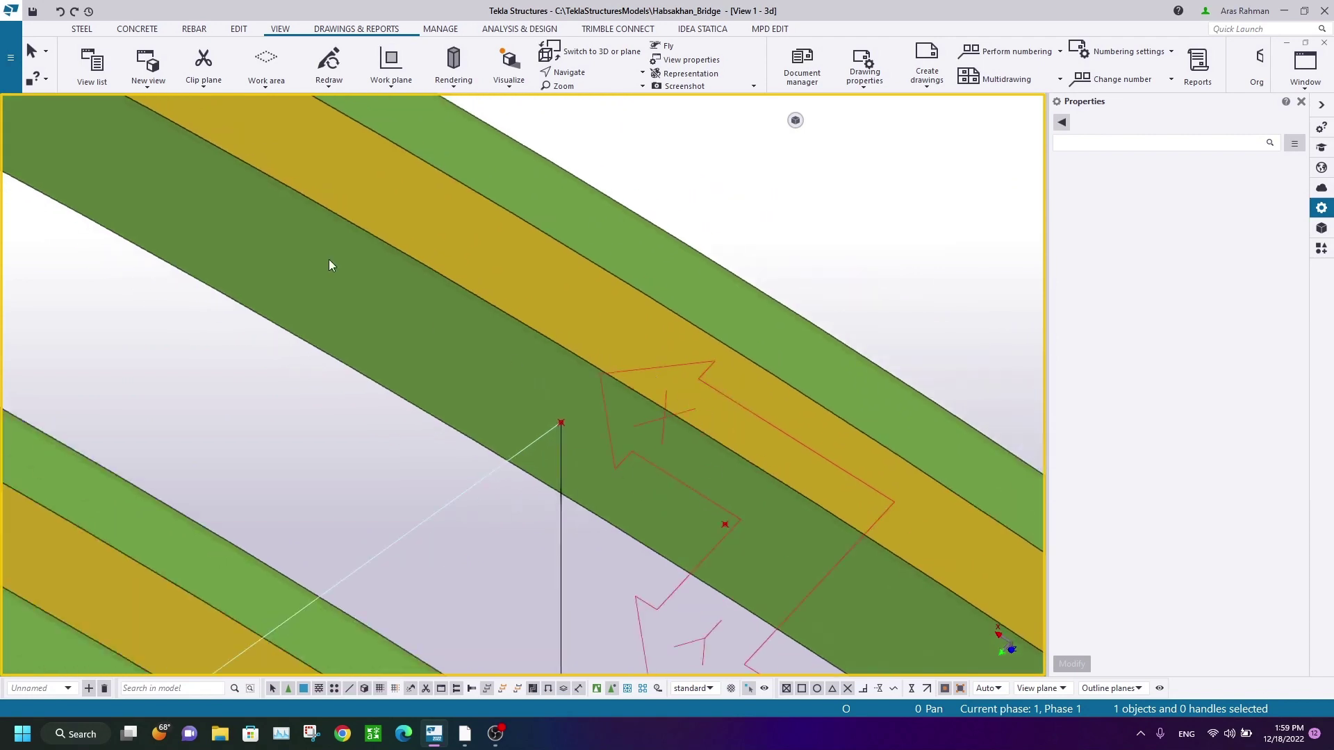
pyautogui.click(149, 82)
pyautogui.click(186, 262)
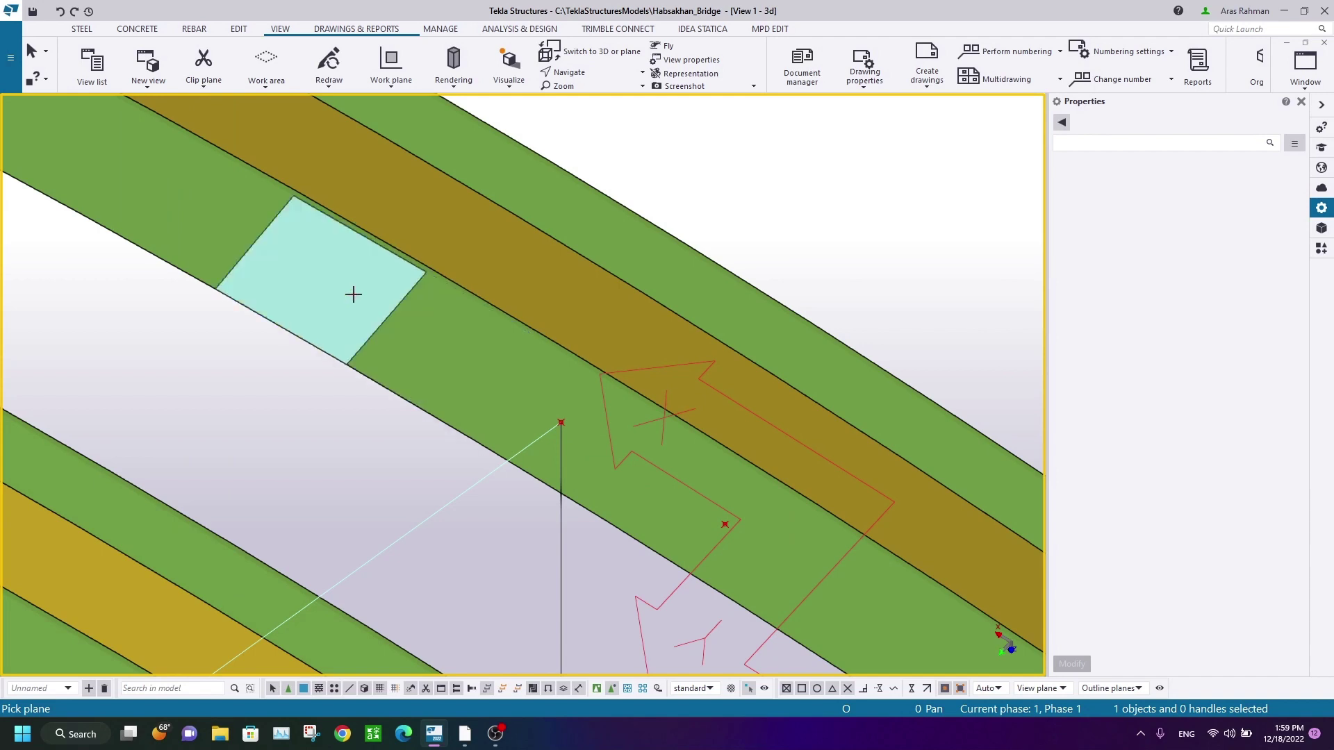
pyautogui.click(390, 59)
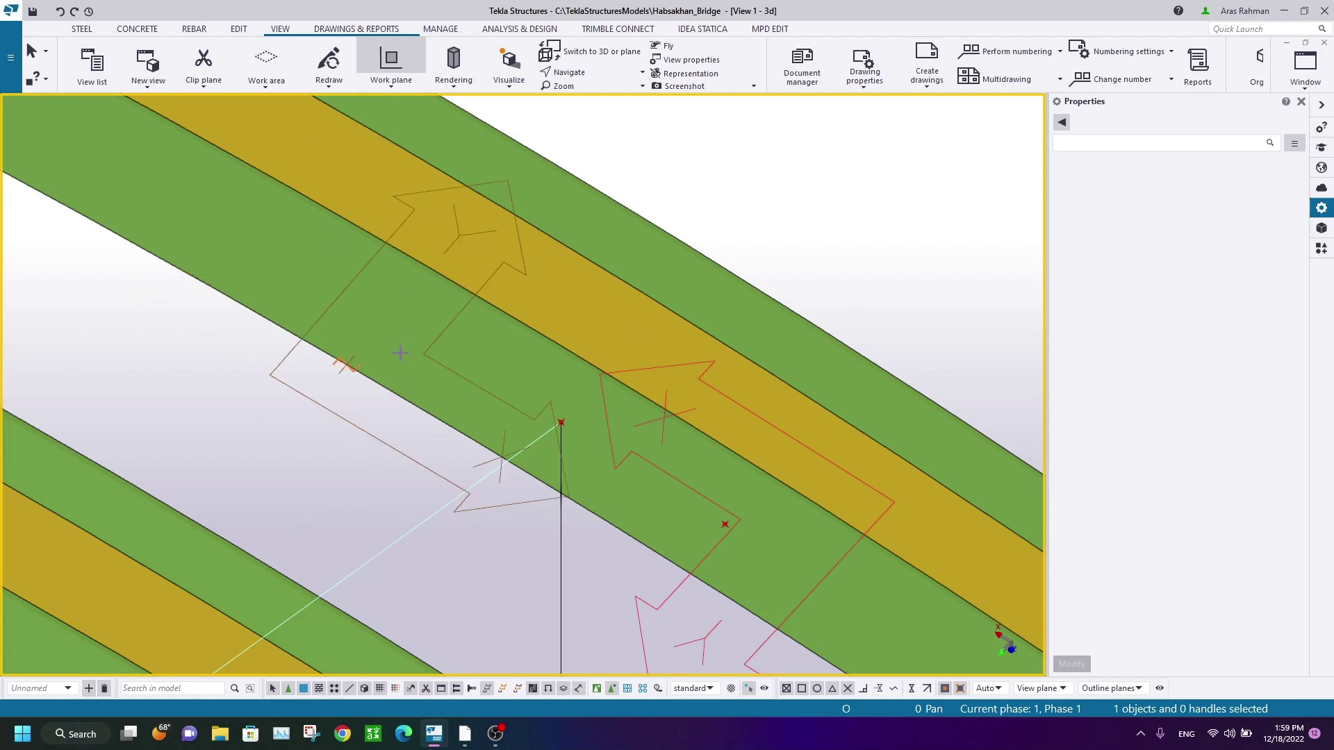
pyautogui.rightClick(685, 195)
pyautogui.click(722, 203)
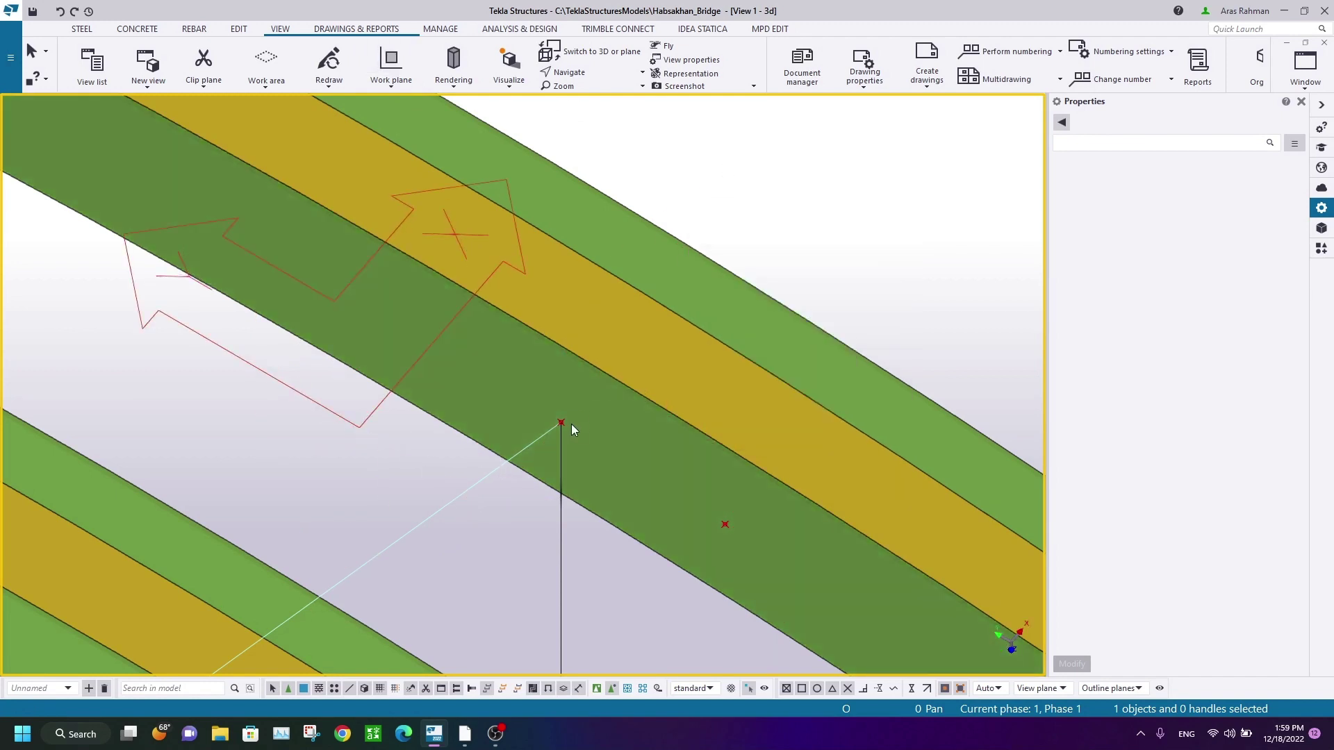
# Step: Copy the original grid line B point linearly once with a dY of 750 mm along the outermost girder's bottom flange
pyautogui.click(562, 421)
pyautogui.rightClick(734, 160)
pyautogui.moveTo(893, 251)
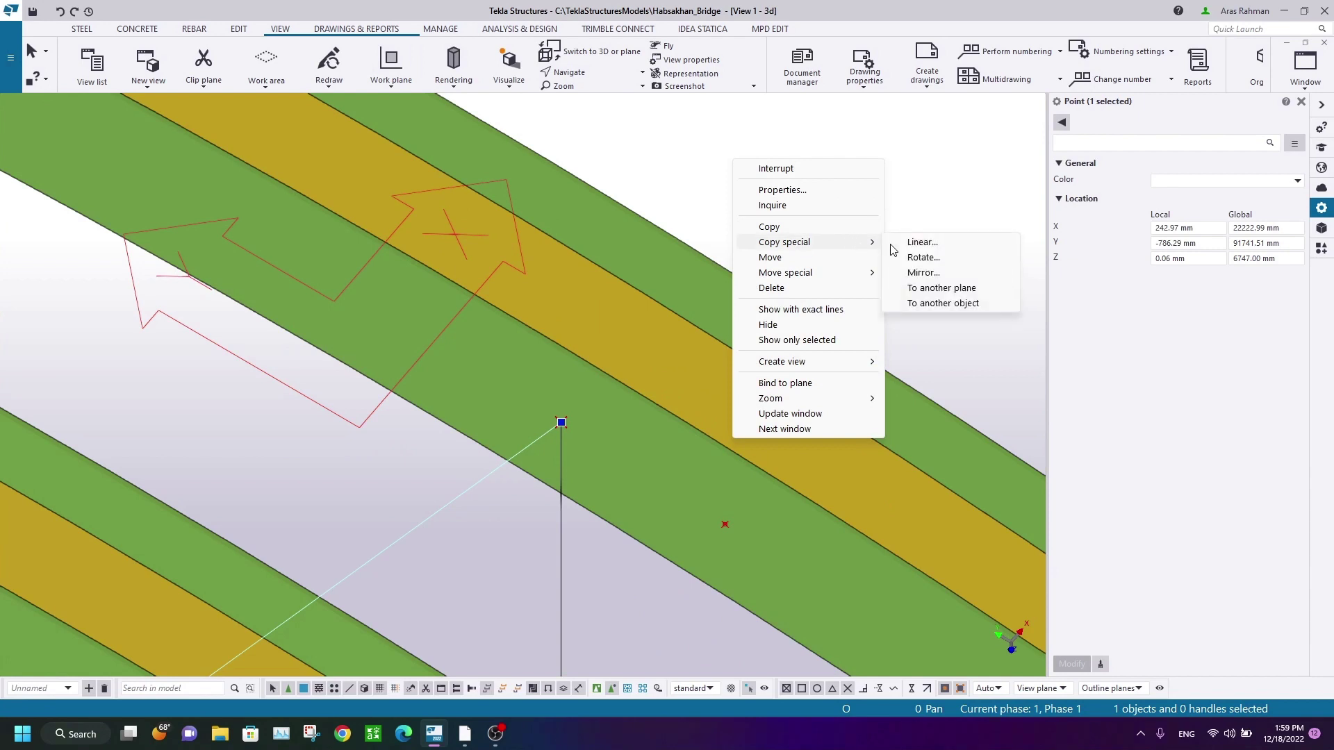
pyautogui.click(950, 242)
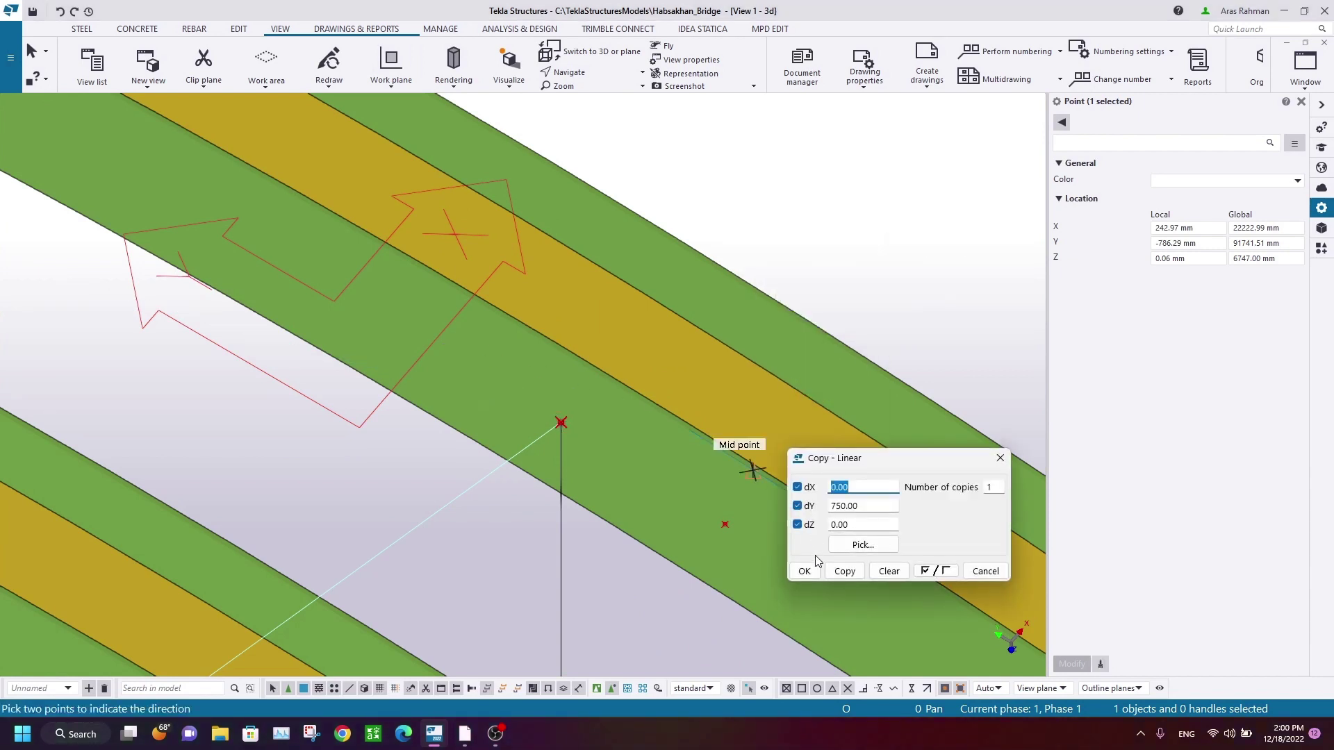
pyautogui.click(898, 571)
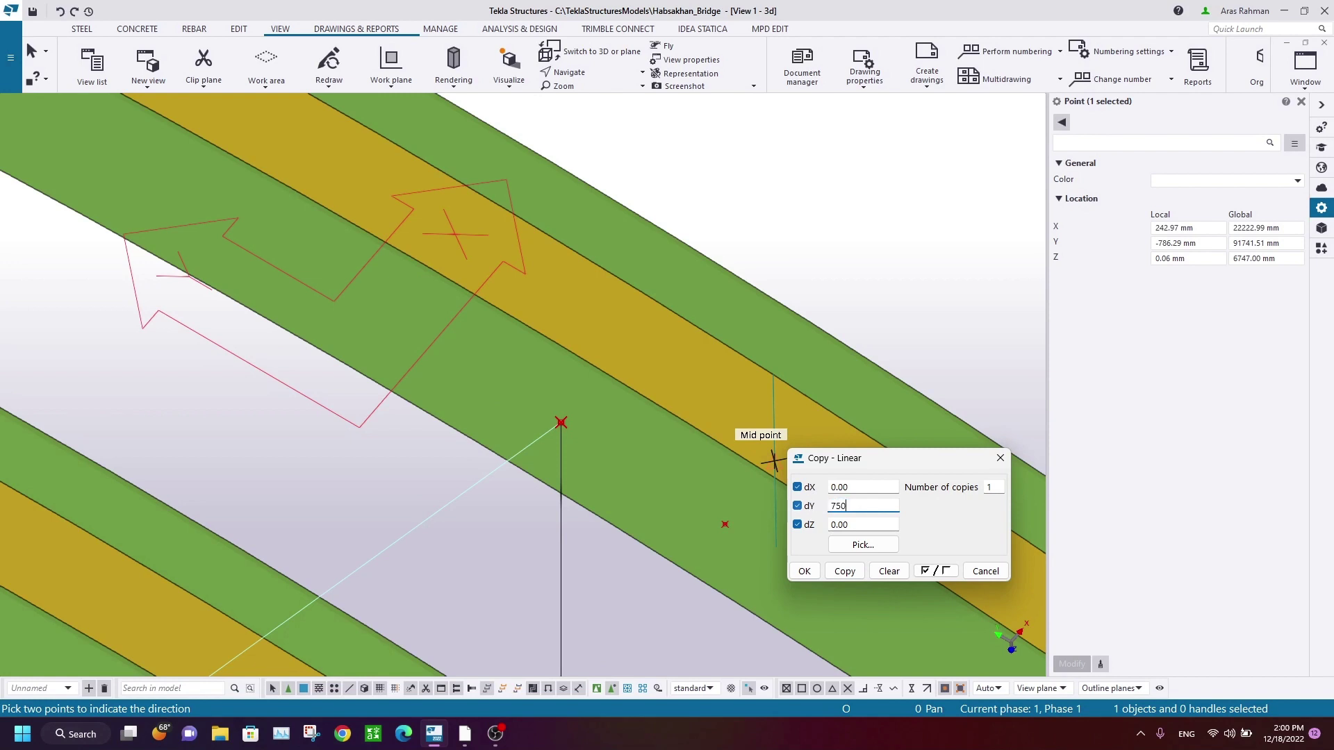
pyautogui.click(846, 572)
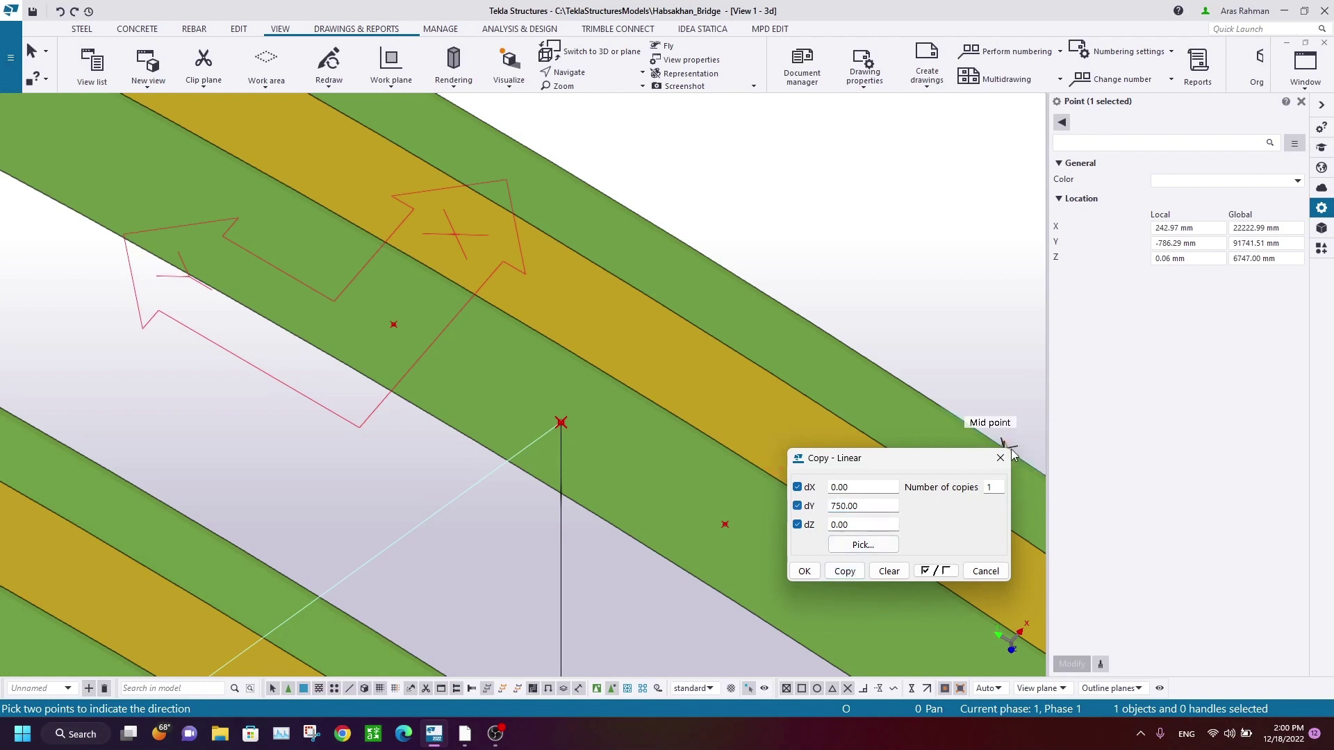
pyautogui.click(1000, 458)
pyautogui.rightClick(857, 303)
pyautogui.click(896, 320)
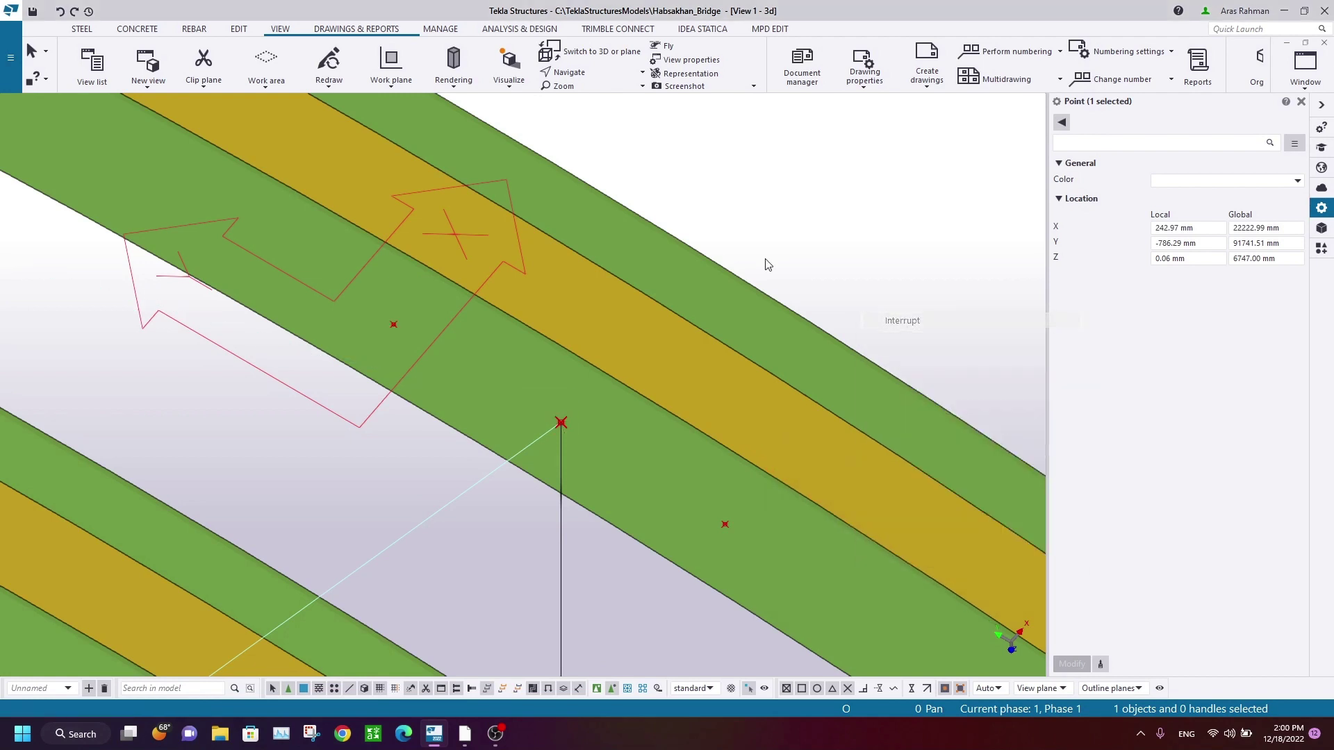
# Step: Create a new view on the plane of the outermost girder's bottom flange
pyautogui.click(148, 76)
pyautogui.click(139, 261)
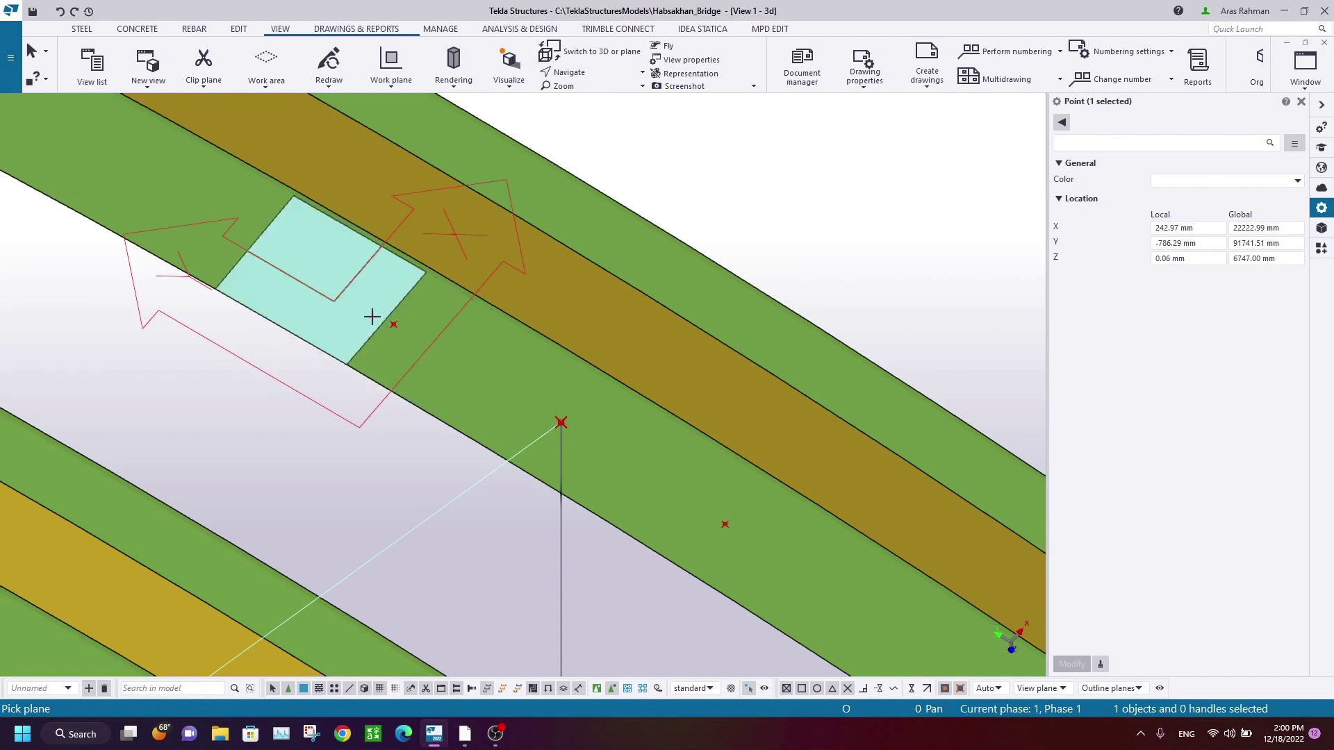
pyautogui.rightClick(734, 184)
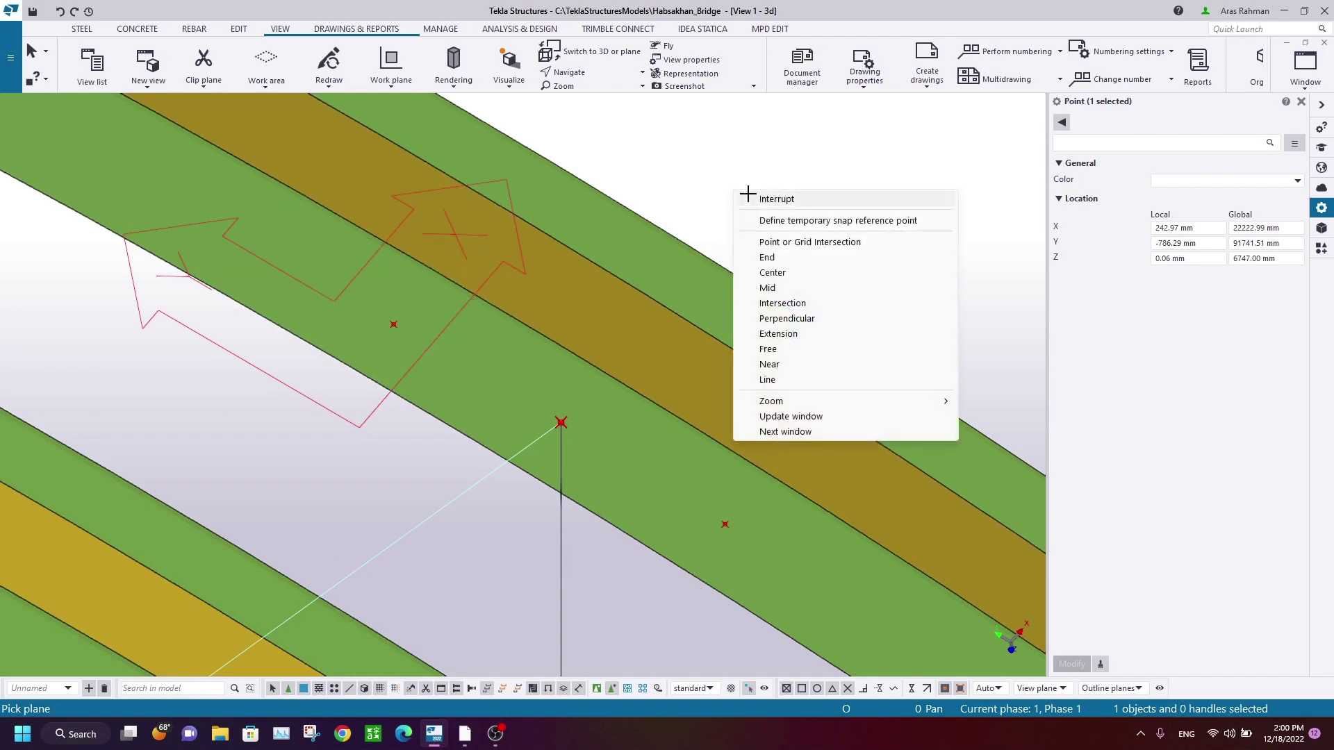
pyautogui.click(749, 192)
pyautogui.click(148, 64)
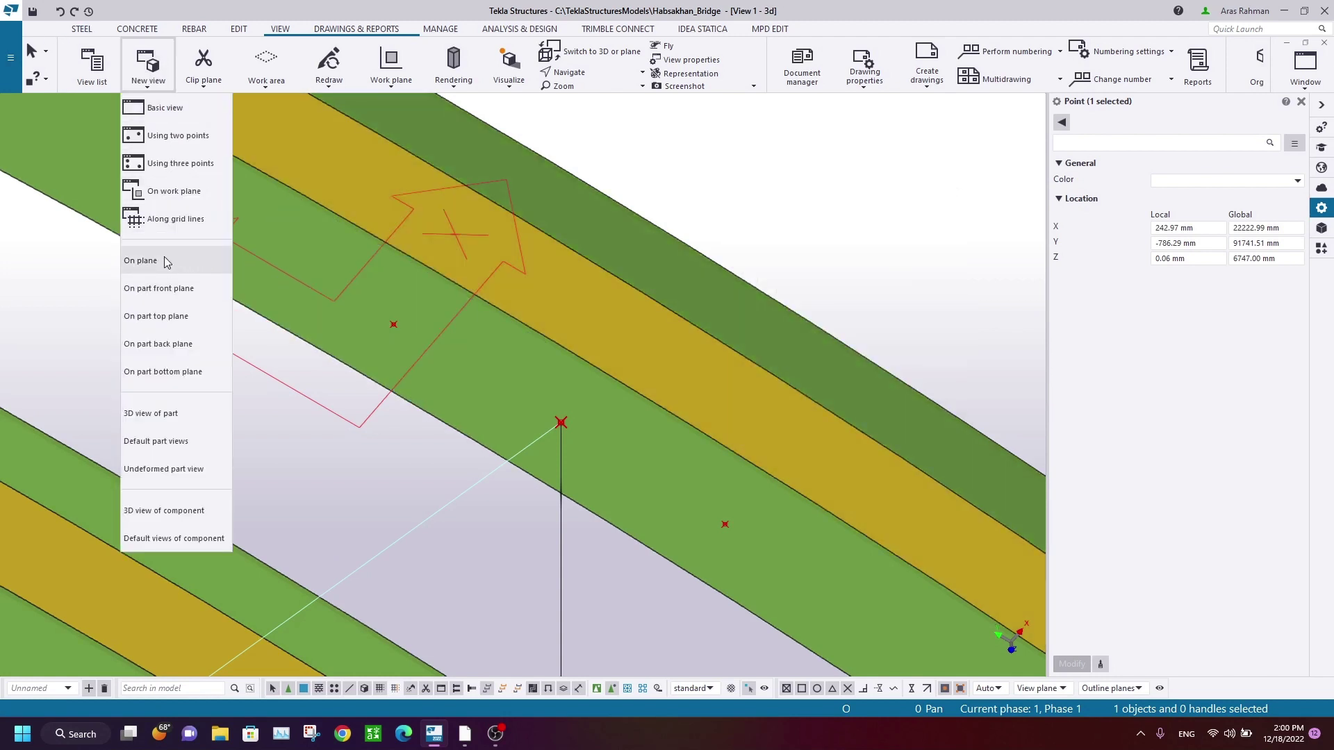
pyautogui.click(143, 260)
pyautogui.click(517, 336)
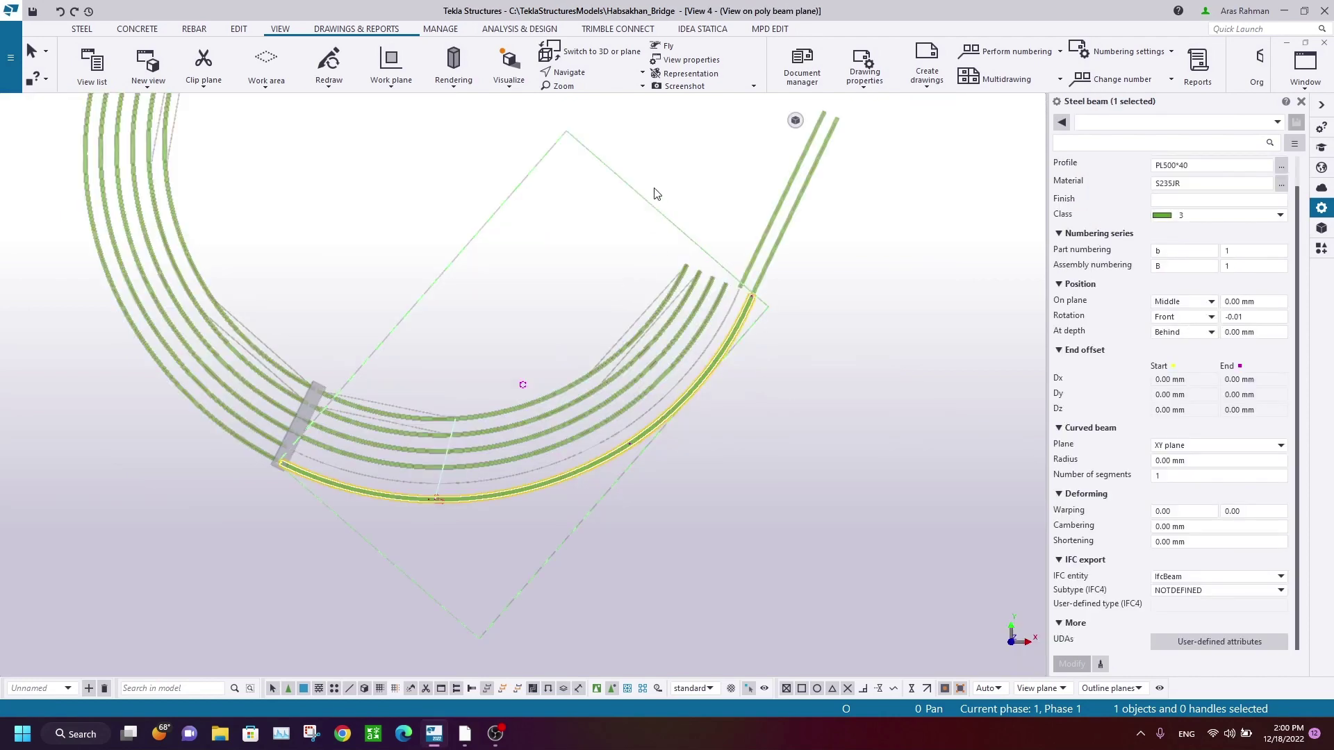
pyautogui.rightClick(661, 183)
pyautogui.click(695, 196)
# Step: Move the new copied point linearly in dY, in -1.00 mm increments, onto the middle of the girder web
pyautogui.scroll(10, 444, 497)
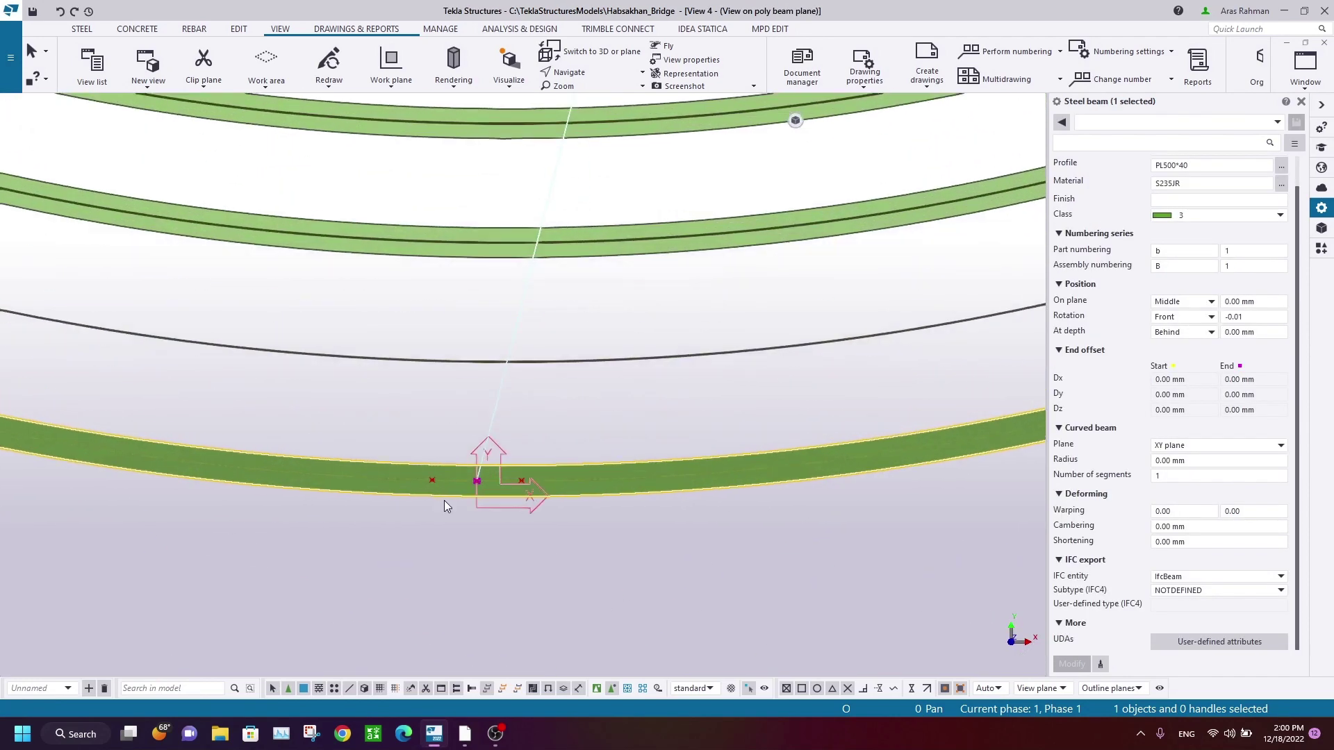
pyautogui.scroll(10, 611, 471)
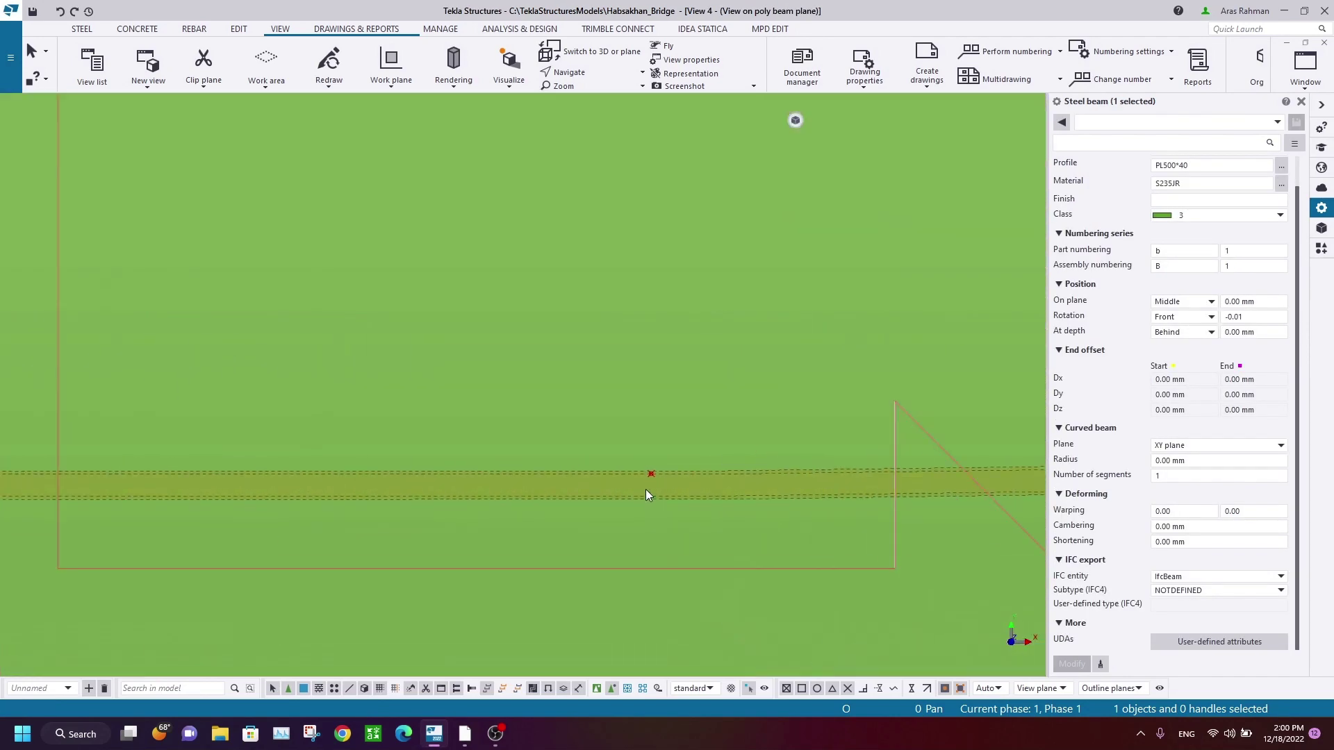
pyautogui.moveTo(649, 452); pyautogui.dragTo(709, 528)
pyautogui.rightClick(653, 223)
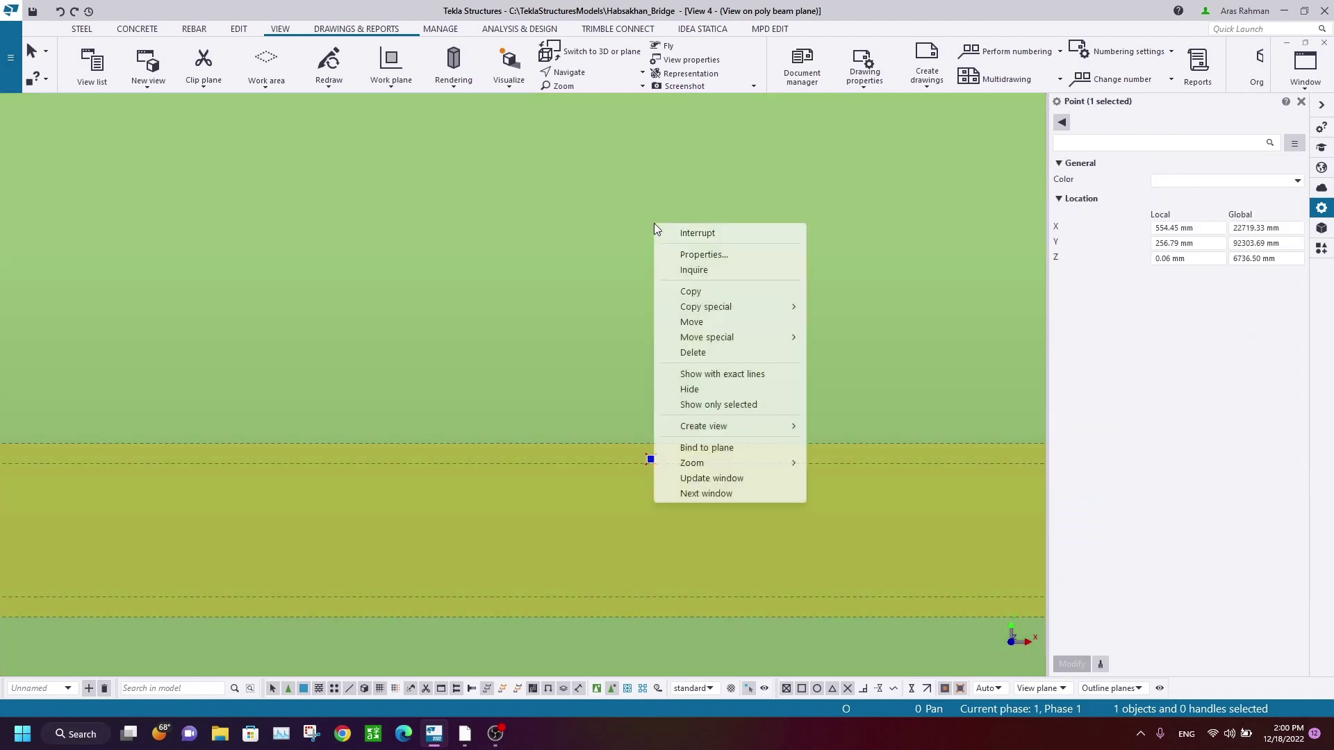
pyautogui.moveTo(774, 340)
pyautogui.click(832, 337)
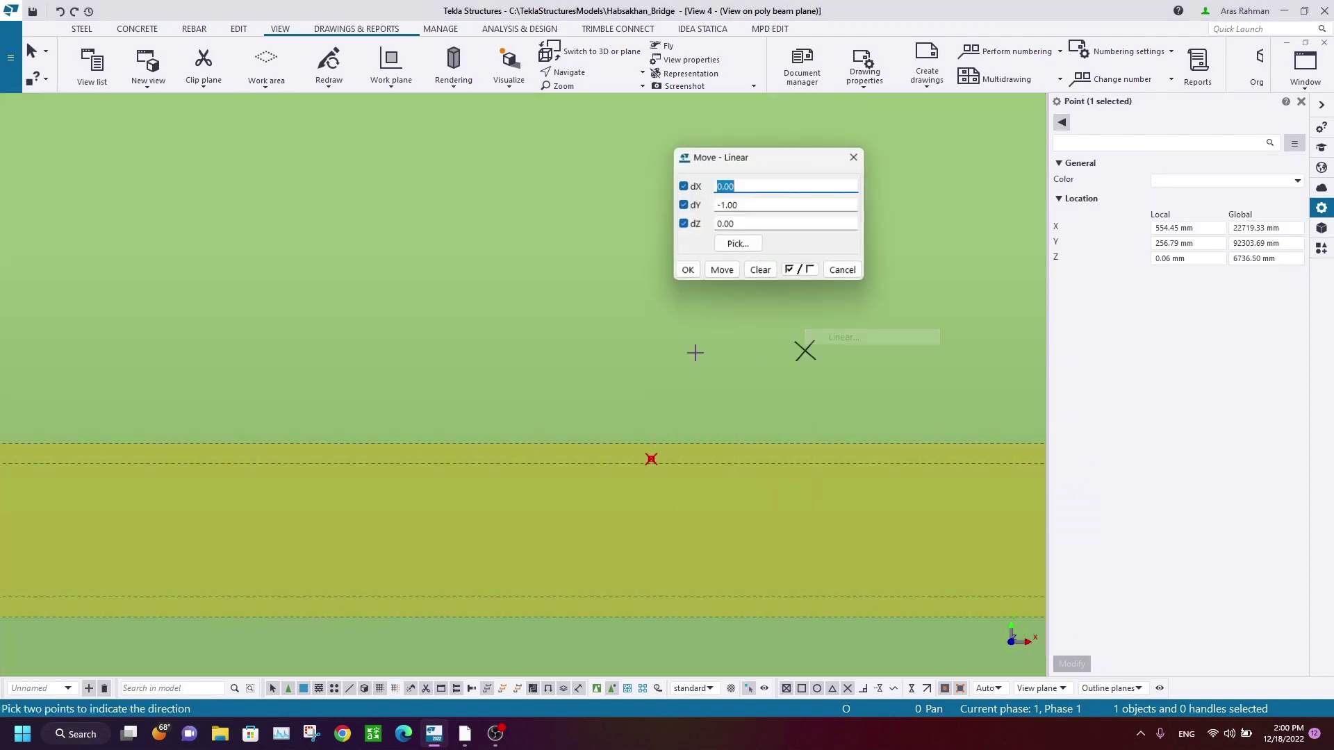
pyautogui.scroll(-5, 646, 375)
pyautogui.moveTo(565, 364); pyautogui.dragTo(640, 423, button='middle')
pyautogui.scroll(-6, 511, 323)
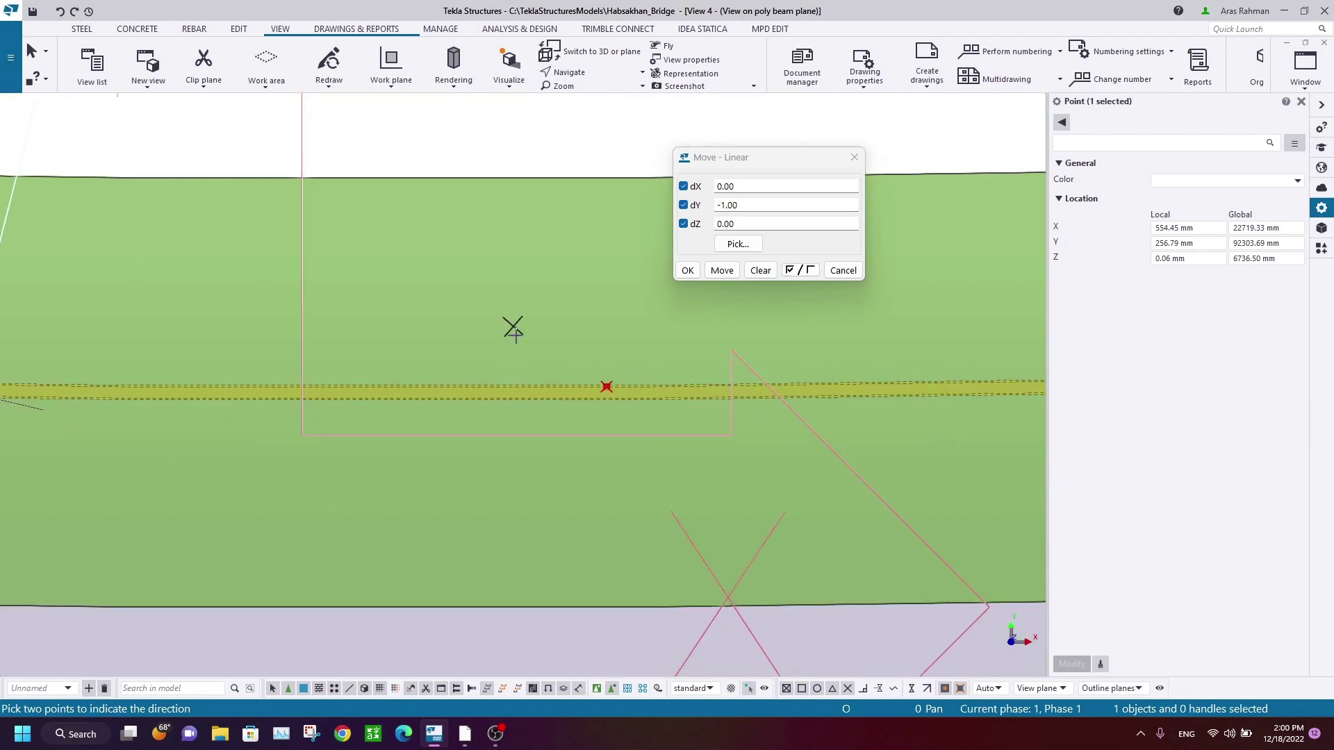
pyautogui.moveTo(515, 334); pyautogui.dragTo(535, 410, button='middle')
pyautogui.scroll(-6, 420, 212)
pyautogui.moveTo(428, 269); pyautogui.dragTo(434, 330, button='middle')
pyautogui.scroll(8, 497, 368)
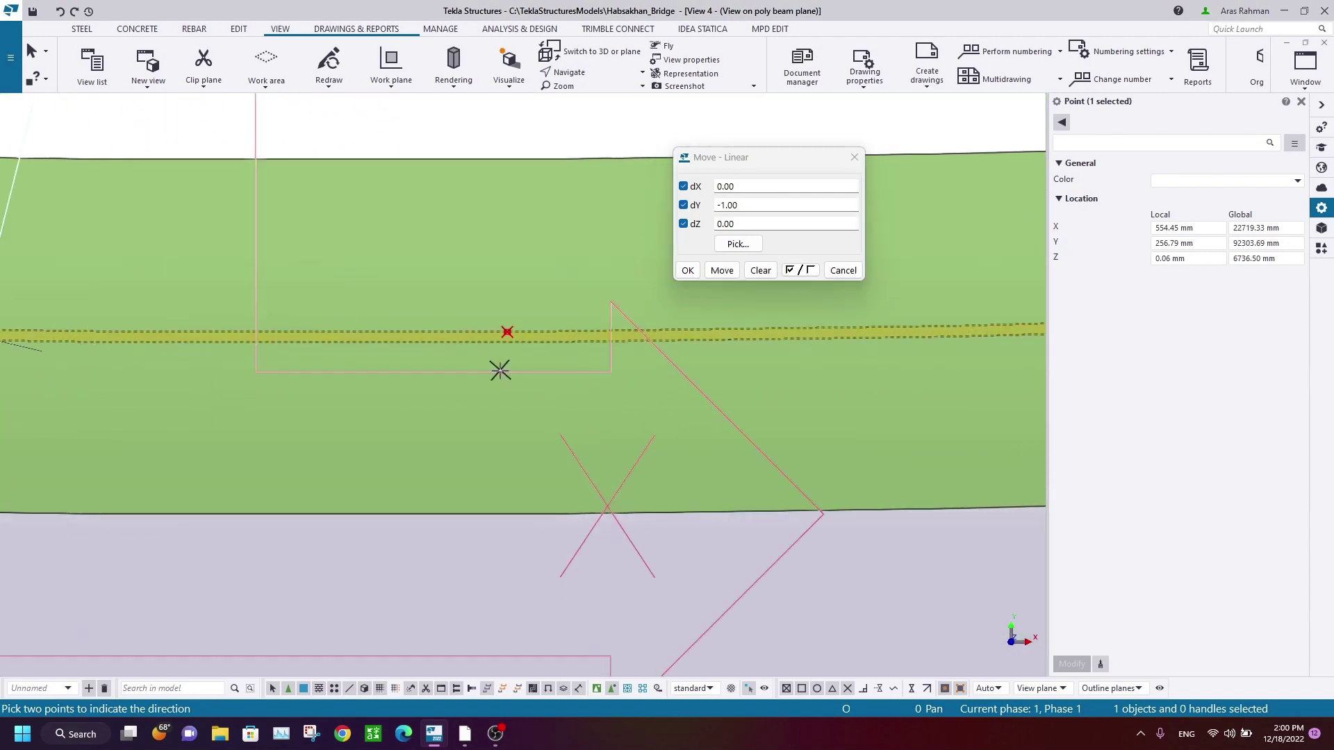
pyautogui.scroll(3, 463, 352)
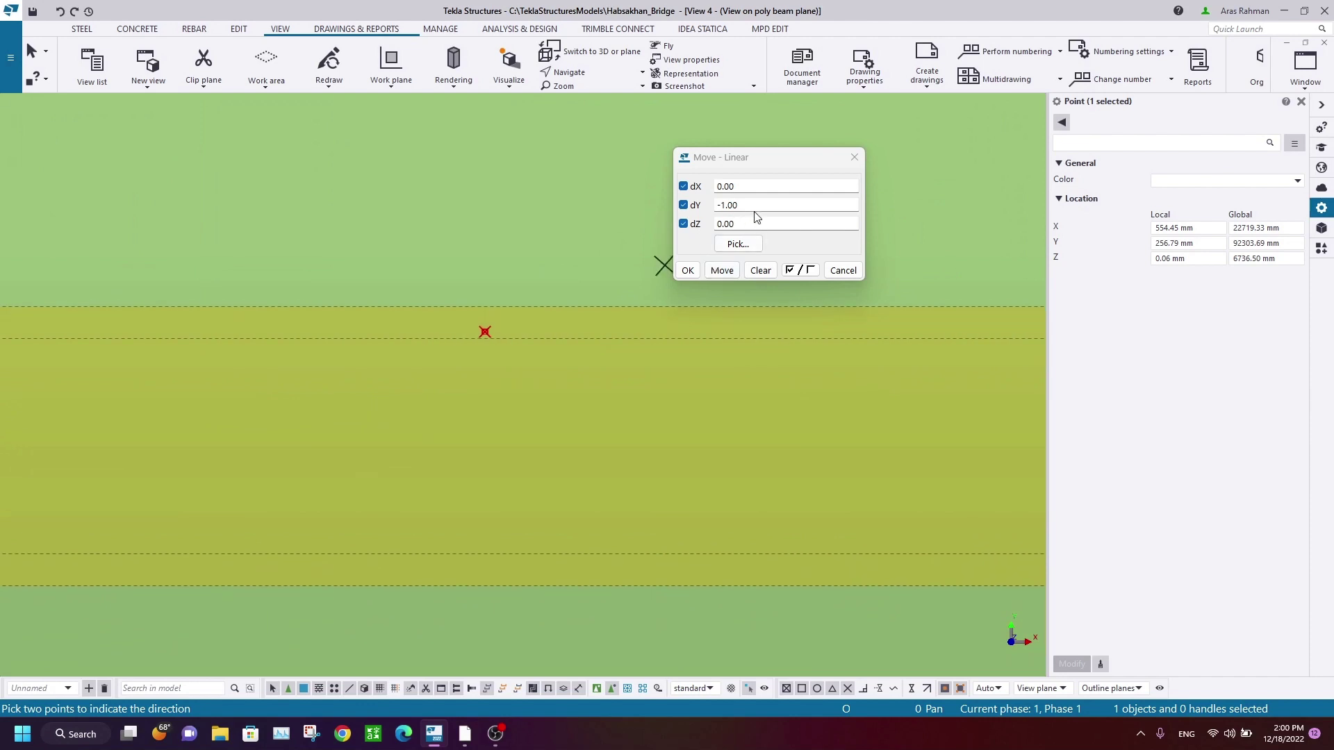
pyautogui.moveTo(754, 209); pyautogui.dragTo(705, 217)
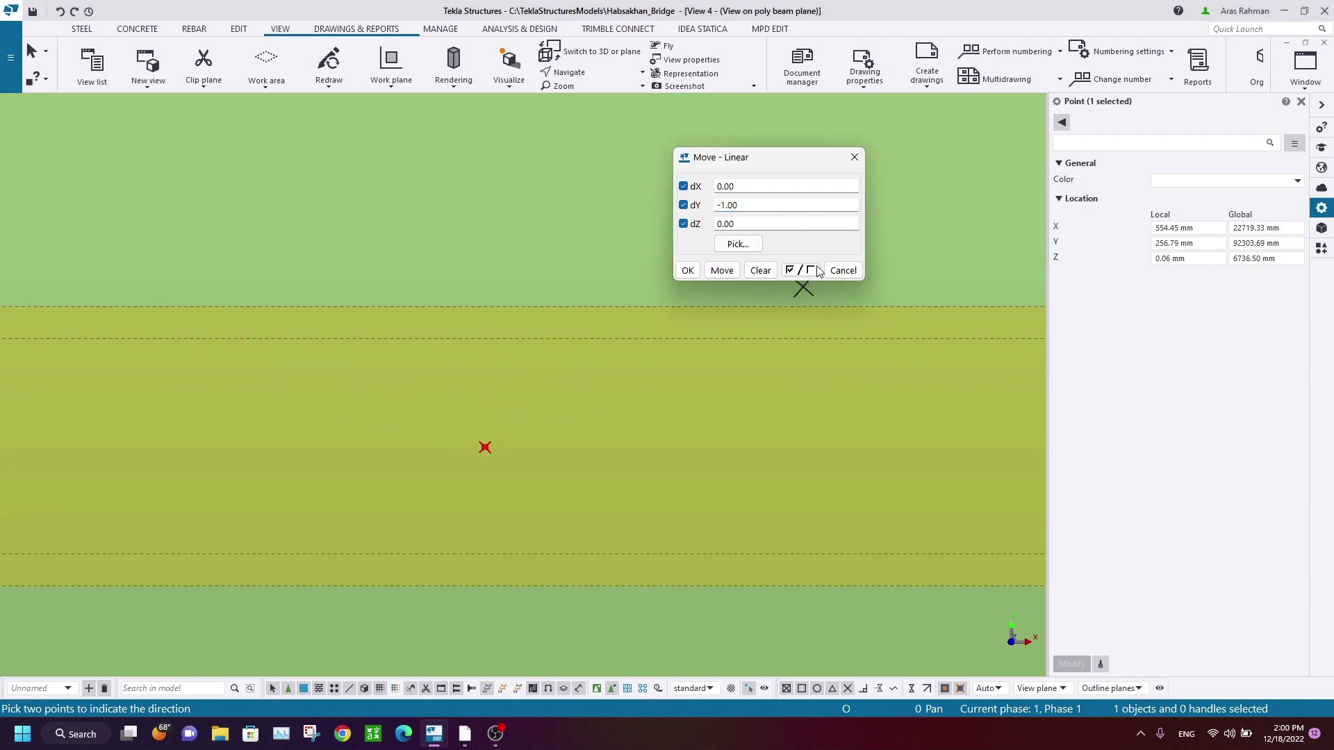
pyautogui.click(855, 157)
# Step: Measure the distance between the two copied points on either side of the original point, placing the dimension above the flange
pyautogui.scroll(-5, 520, 193)
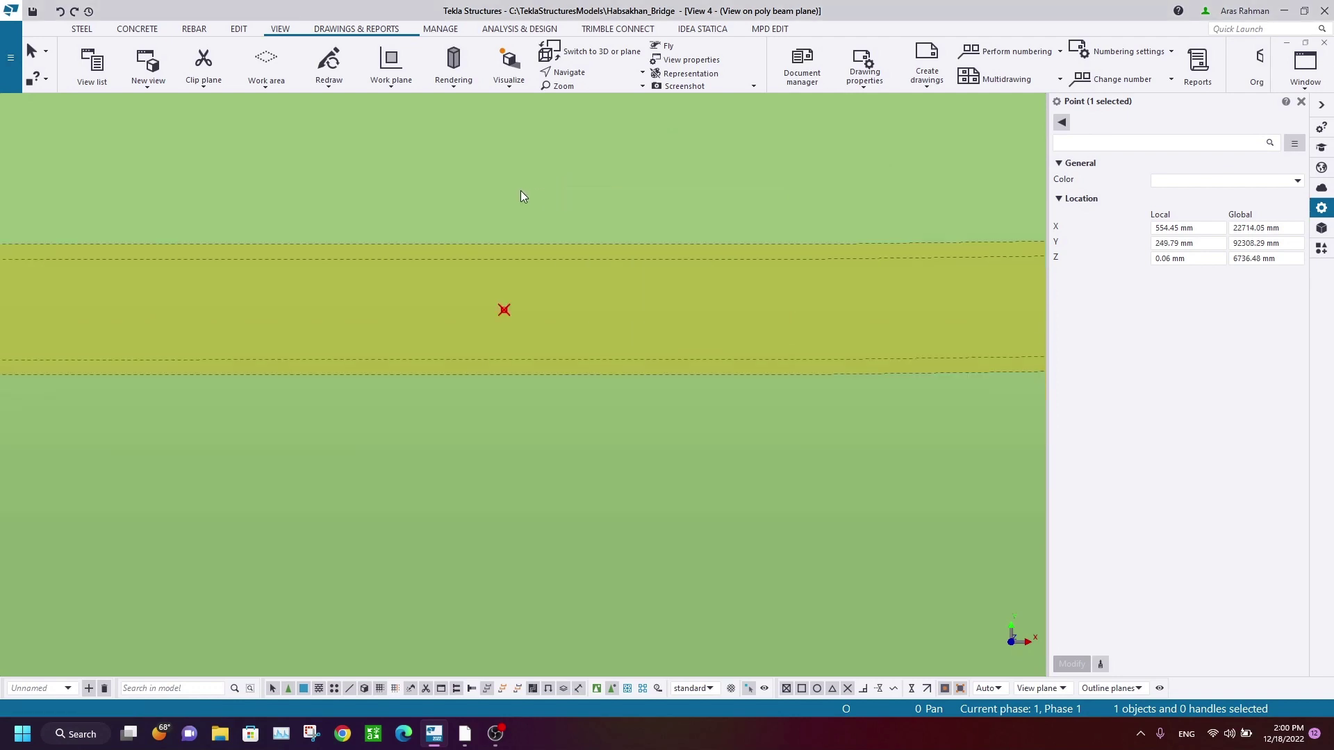
pyautogui.scroll(-7, 540, 208)
pyautogui.moveTo(611, 334); pyautogui.dragTo(661, 435, button='middle')
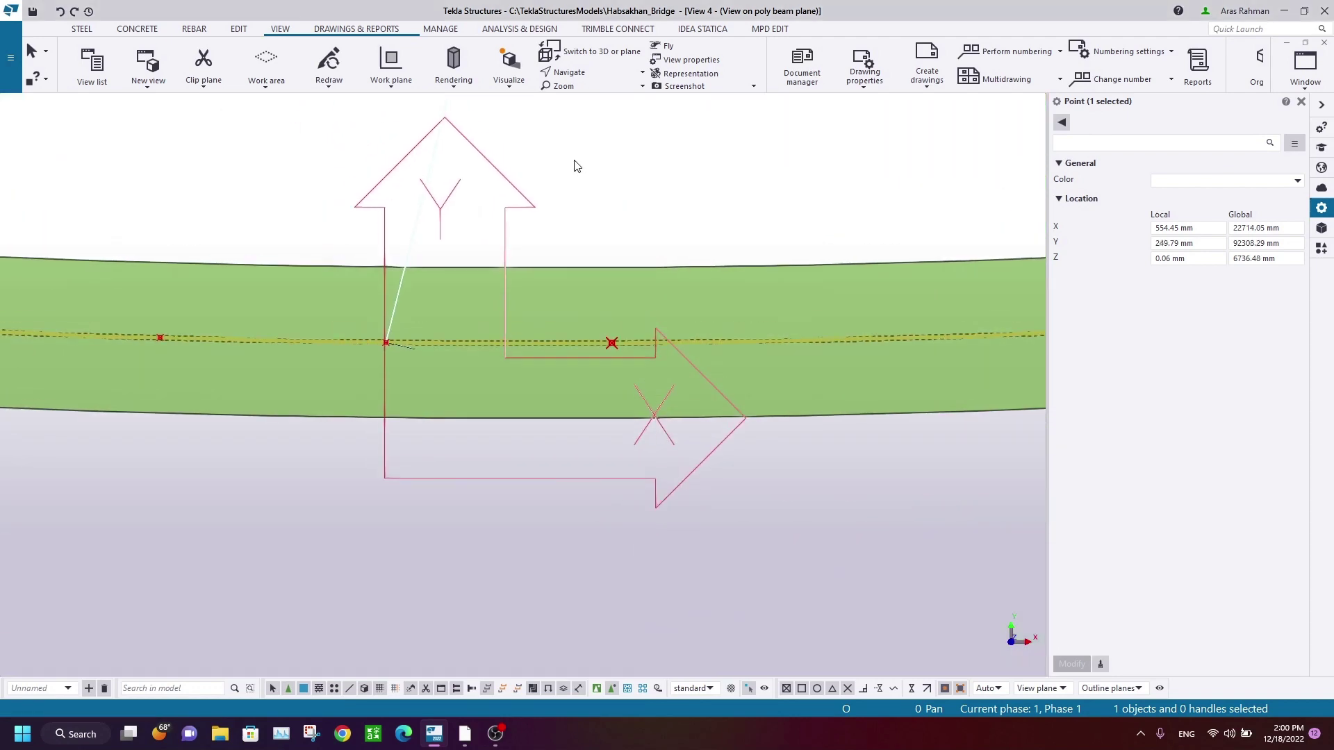
pyautogui.click(575, 160)
pyautogui.scroll(3, 558, 353)
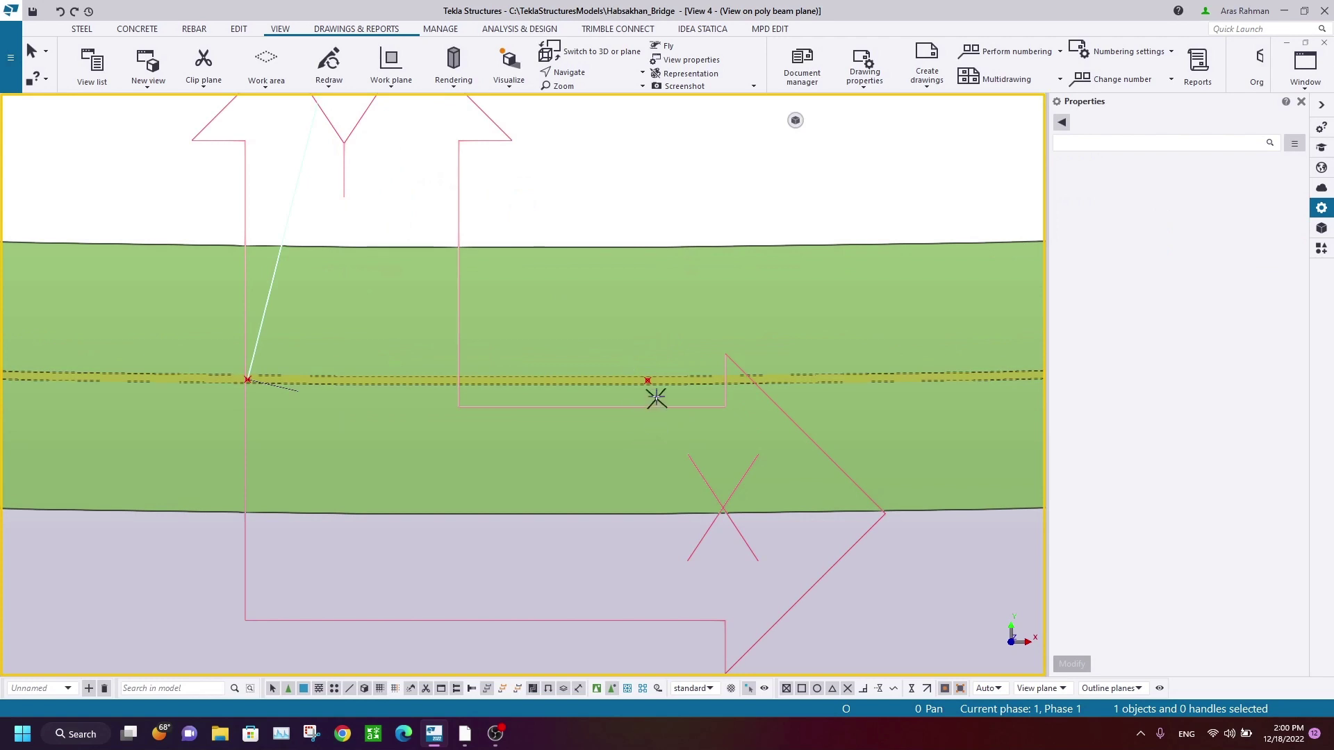
pyautogui.press('f')
pyautogui.scroll(7, 649, 392)
pyautogui.click(634, 354)
pyautogui.scroll(-4, 208, 465)
pyautogui.moveTo(208, 465); pyautogui.dragTo(819, 452, button='middle')
pyautogui.scroll(-3, 186, 439)
pyautogui.moveTo(186, 439); pyautogui.dragTo(701, 452, button='middle')
pyautogui.scroll(4, 272, 418)
pyautogui.click(275, 405)
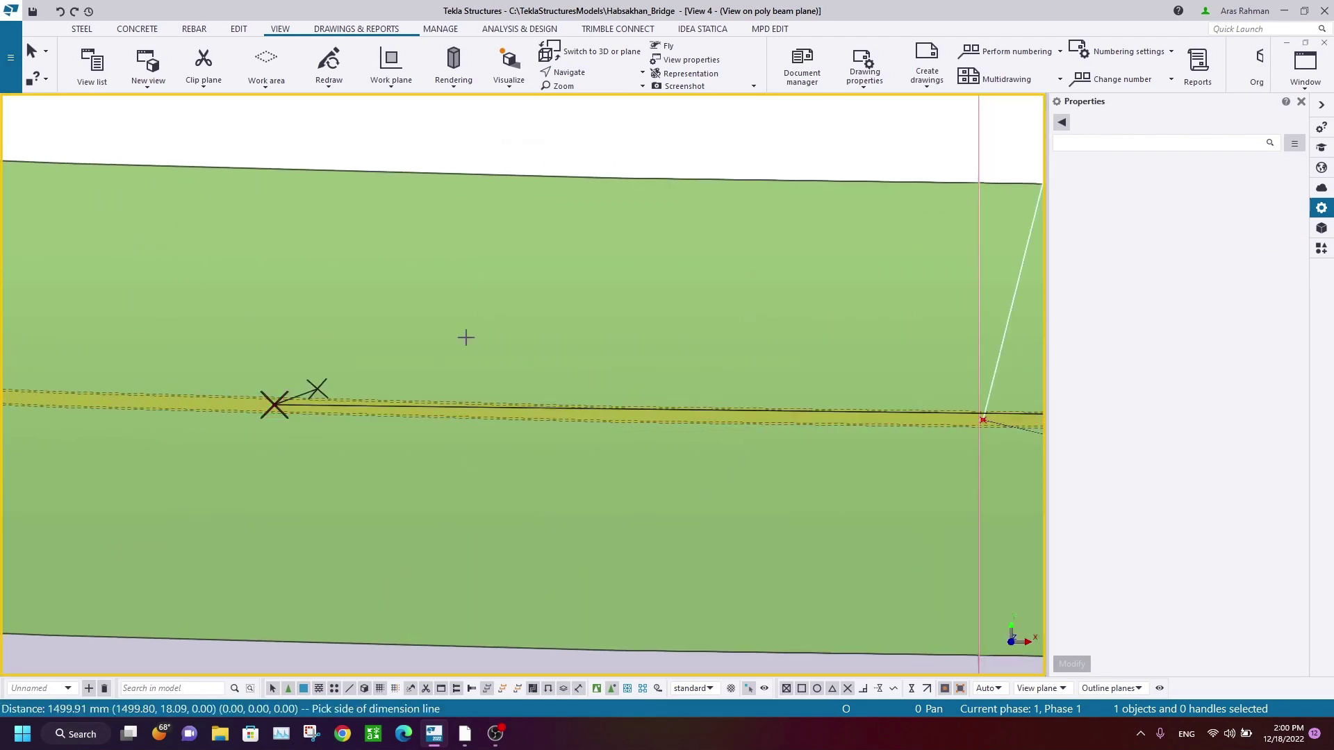
pyautogui.scroll(-3, 721, 243)
pyautogui.moveTo(721, 243); pyautogui.dragTo(393, 465, button='middle')
pyautogui.click(491, 333)
pyautogui.scroll(5, 562, 332)
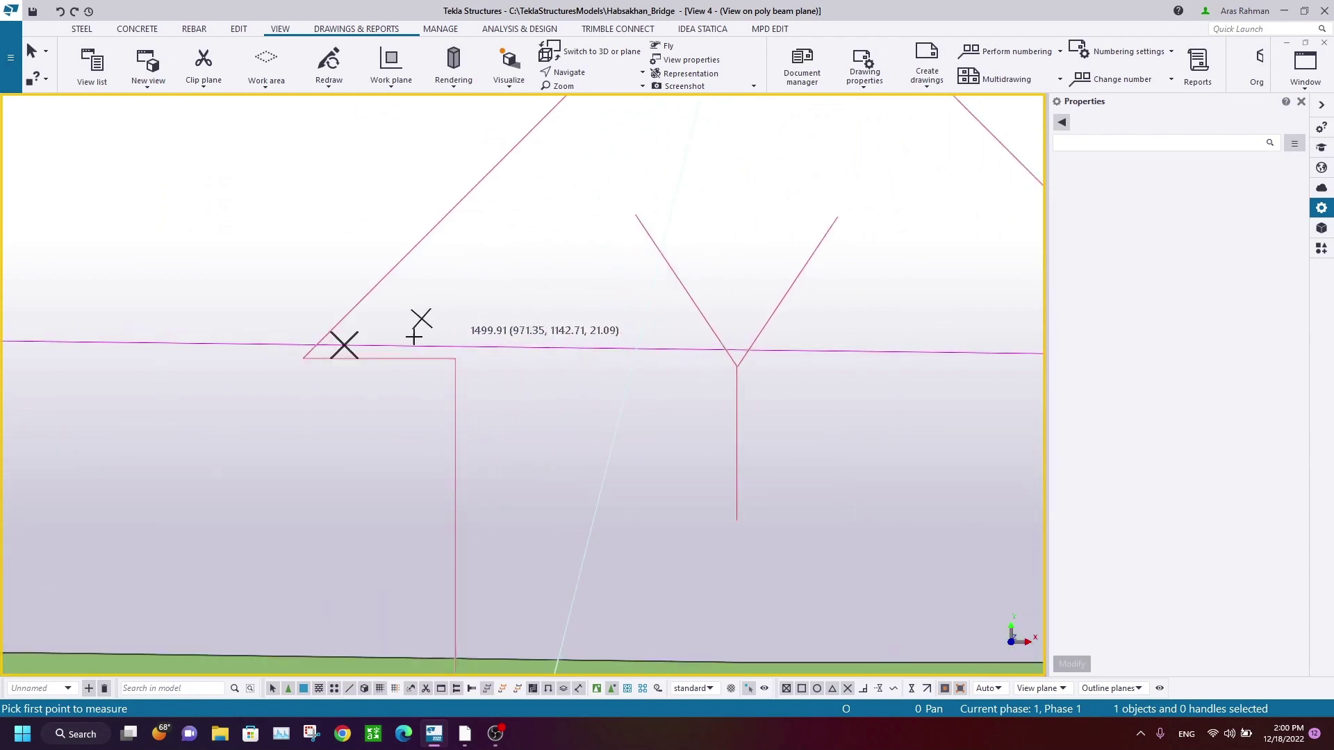
# Step: End the measuring, switch back to the View 1 - 3d window and update it
pyautogui.rightClick(519, 257)
pyautogui.click(575, 267)
pyautogui.scroll(-8, 577, 275)
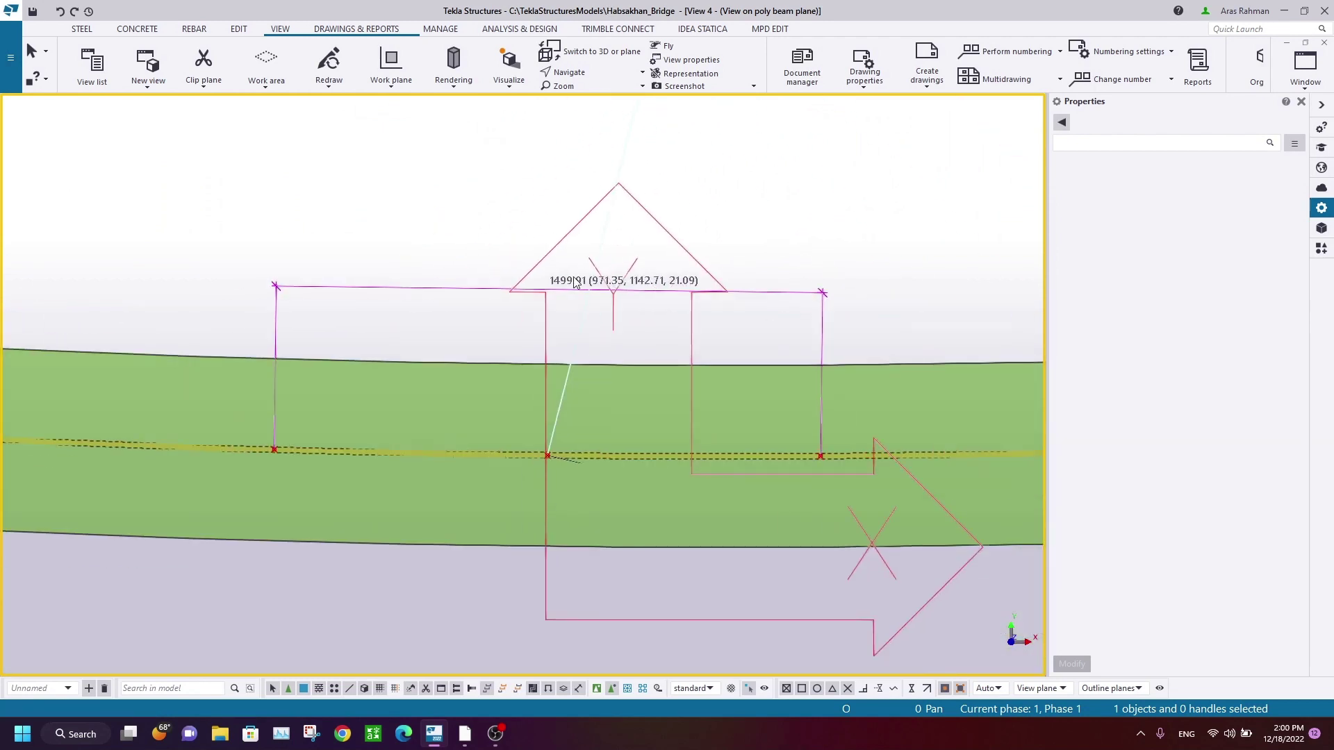
pyautogui.rightClick(474, 197)
pyautogui.click(490, 206)
pyautogui.click(1306, 66)
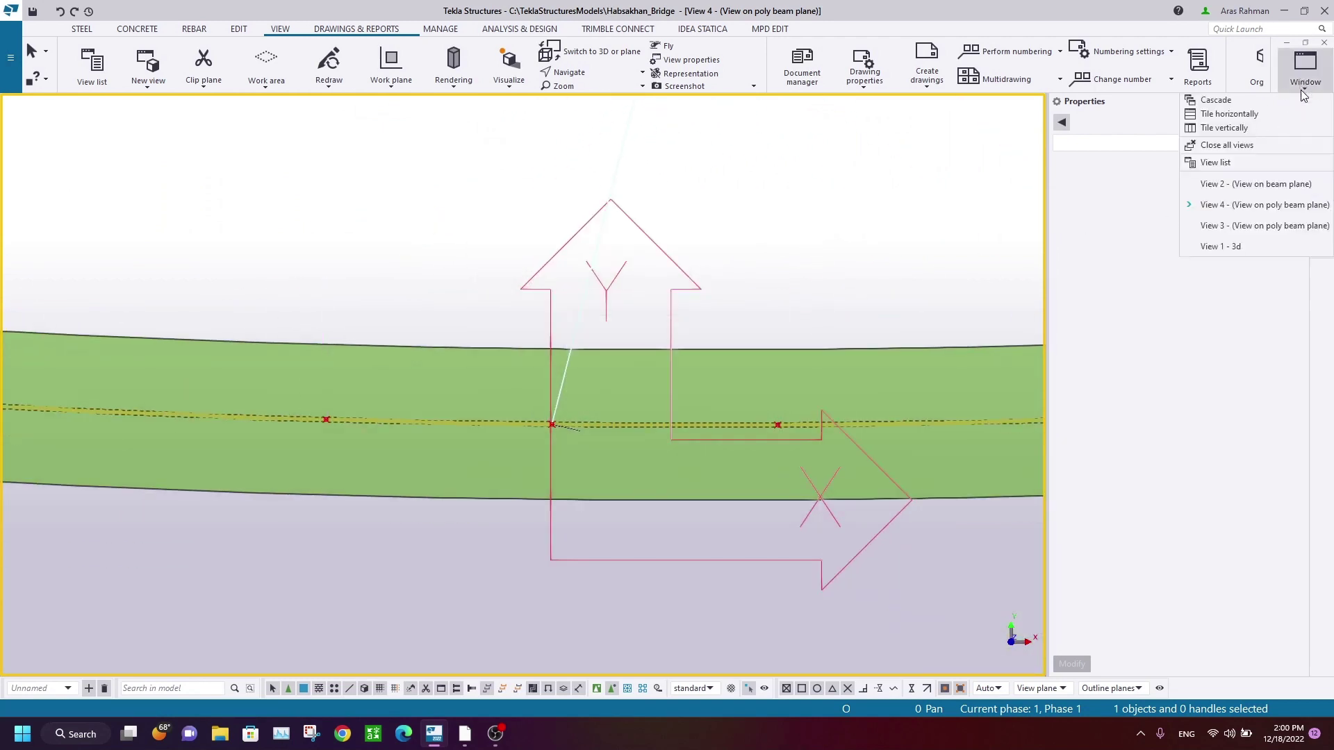
pyautogui.click(1241, 247)
pyautogui.scroll(-5, 716, 246)
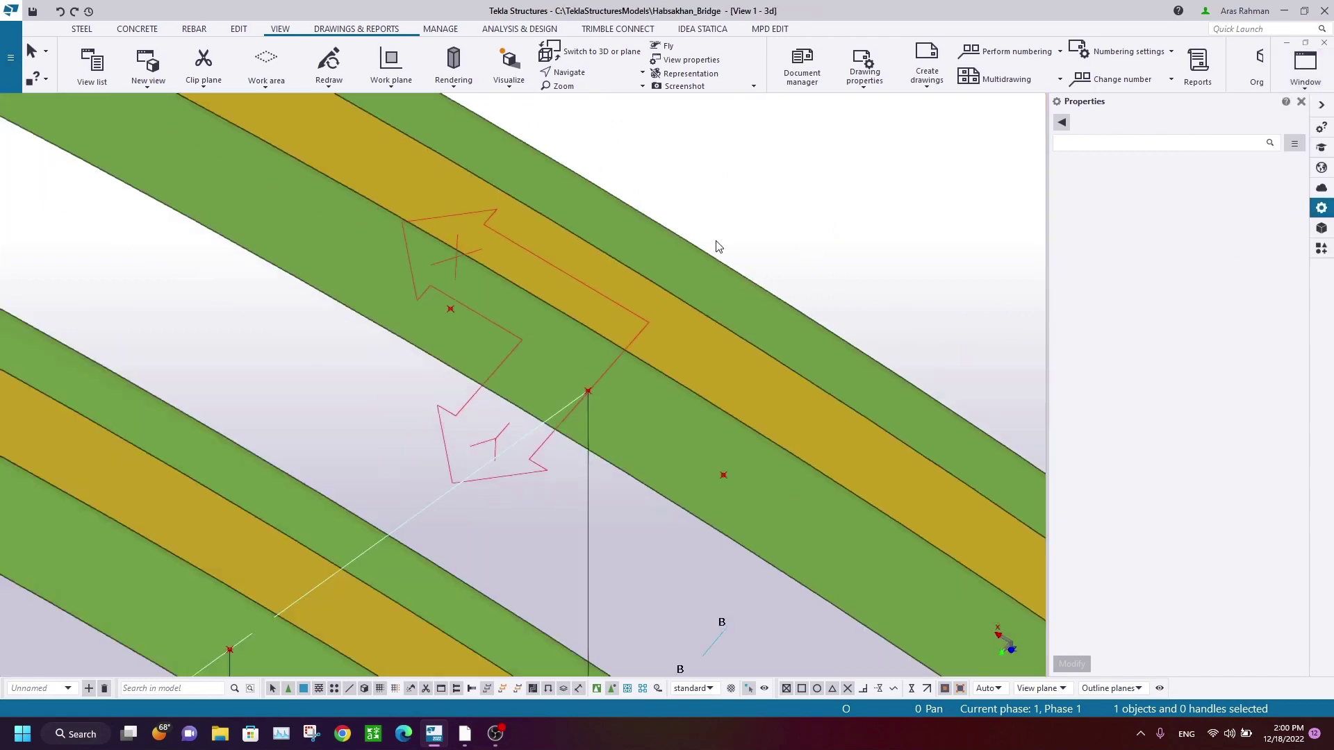
pyautogui.rightClick(768, 206)
pyautogui.click(852, 290)
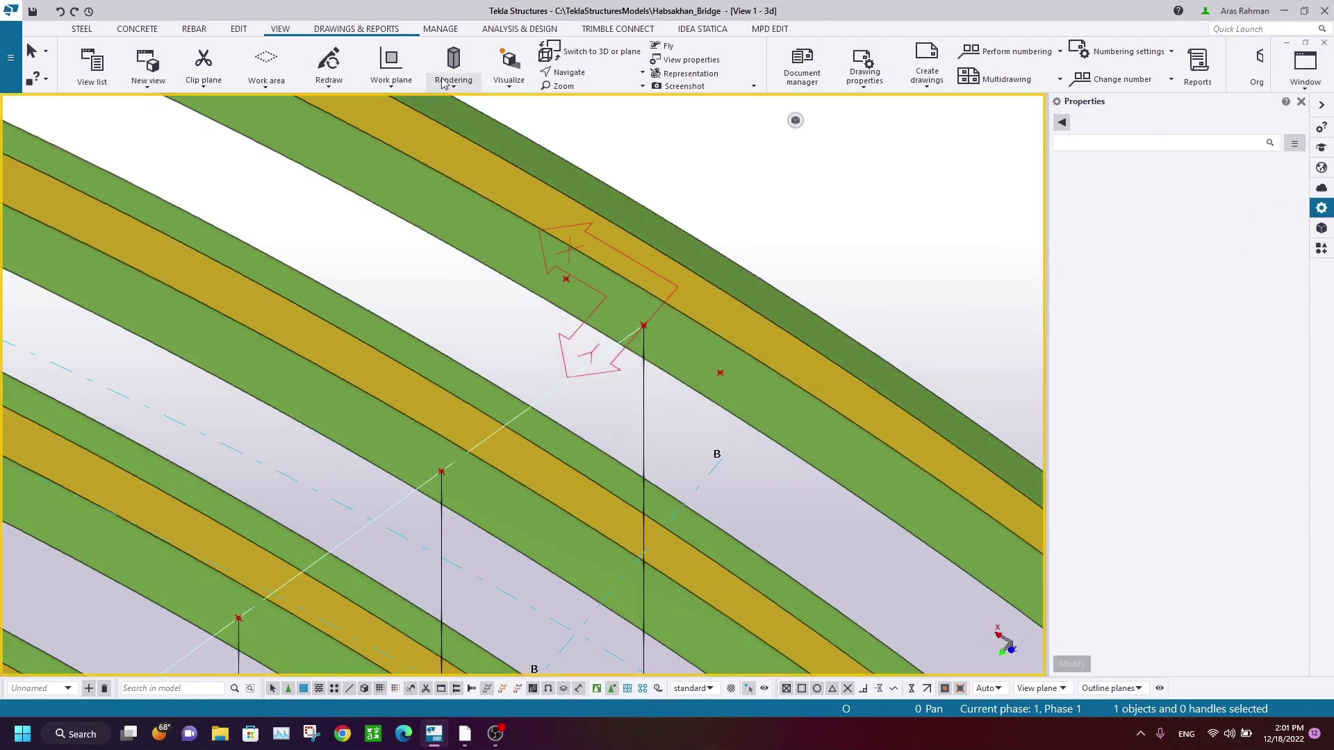
# Step: Reset the work plane to the model origin and inspect the three points on the girder's bottom flange
pyautogui.click(392, 69)
pyautogui.click(406, 324)
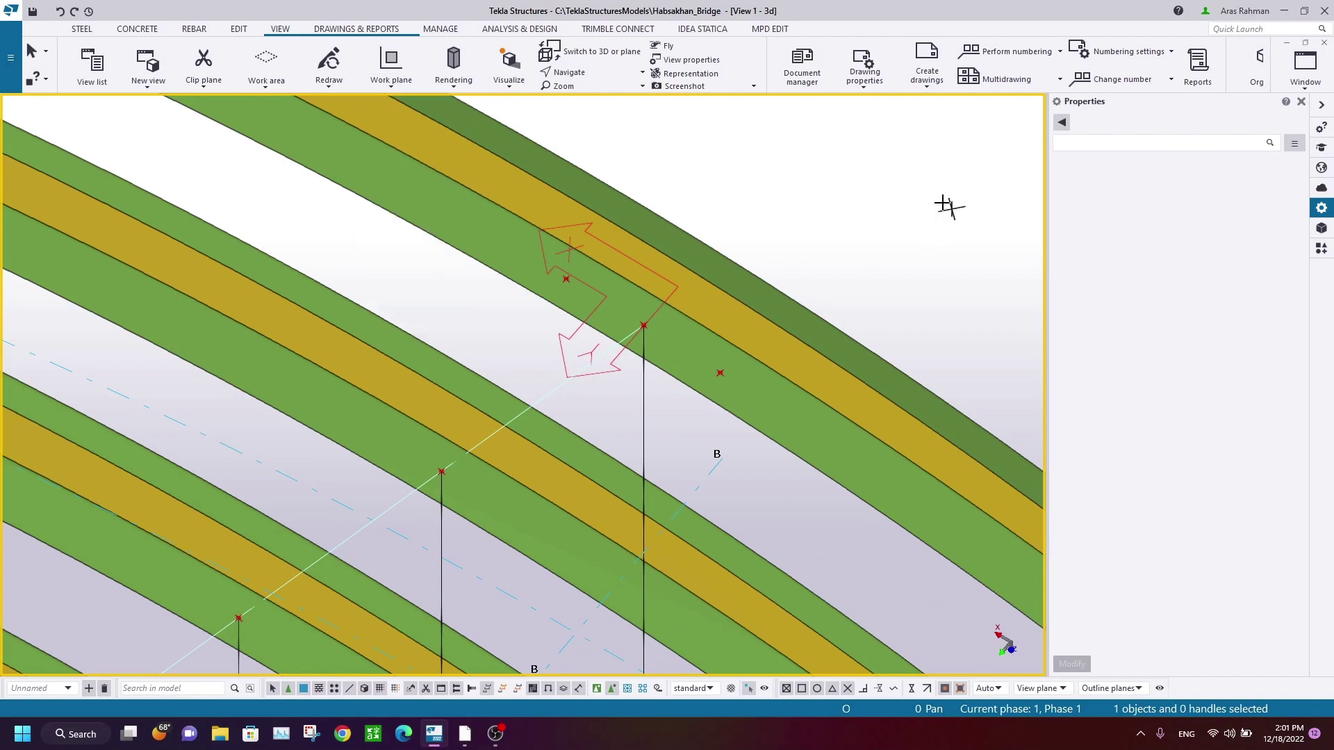
pyautogui.click(611, 254)
pyautogui.scroll(-3, 611, 254)
pyautogui.keyDown('ctrl'); pyautogui.moveTo(678, 316); pyautogui.dragTo(455, 335, button='middle'); pyautogui.keyUp('ctrl')
pyautogui.scroll(5, 607, 340)
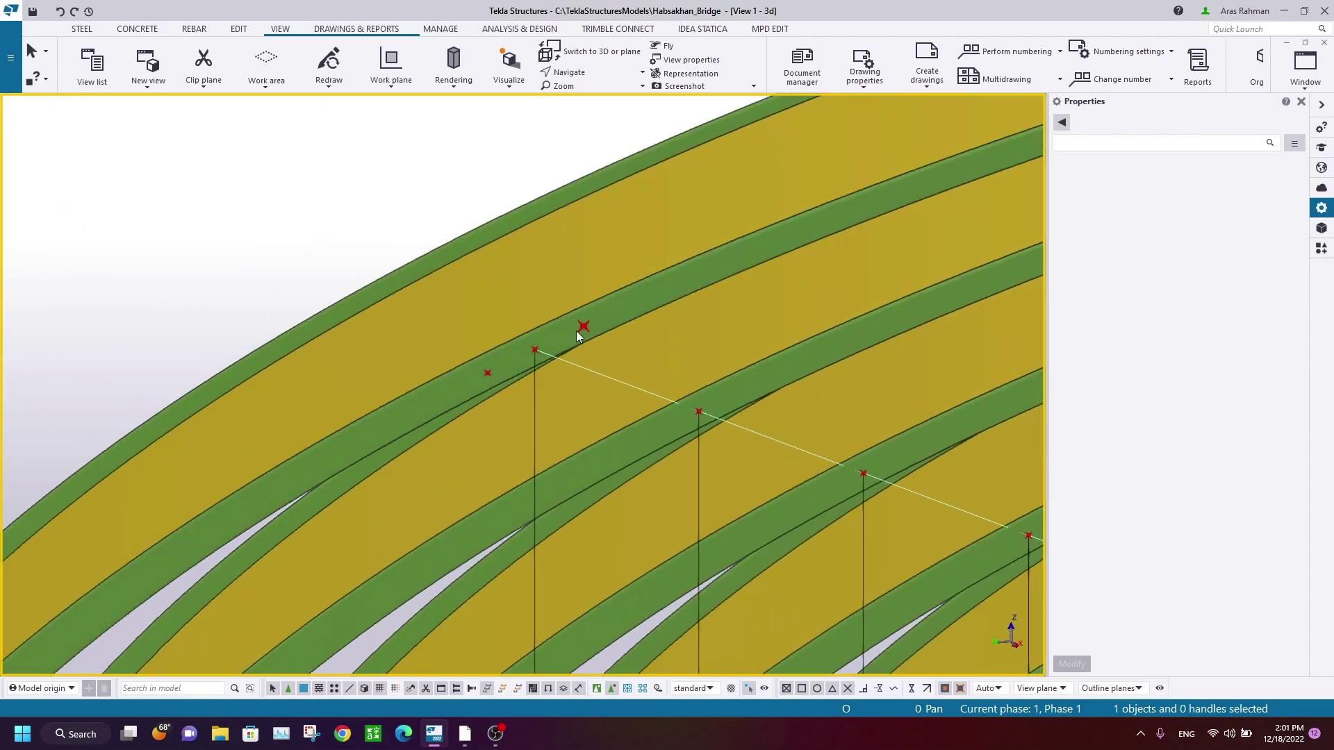
pyautogui.click(491, 373)
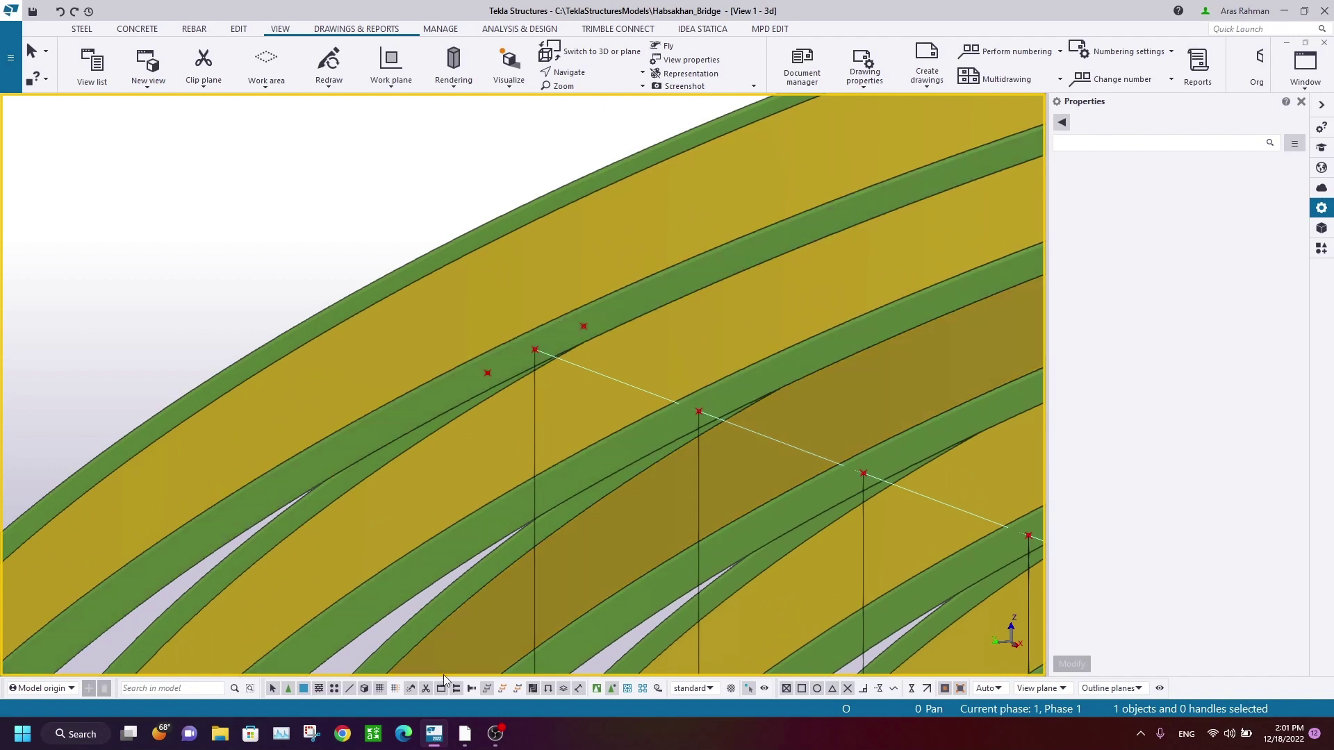
# Step: Switch to the Pier 5 drawing in AutoCAD, maximize its window and examine the whole pier cross-section outline
pyautogui.moveTo(465, 735)
pyautogui.click(531, 666)
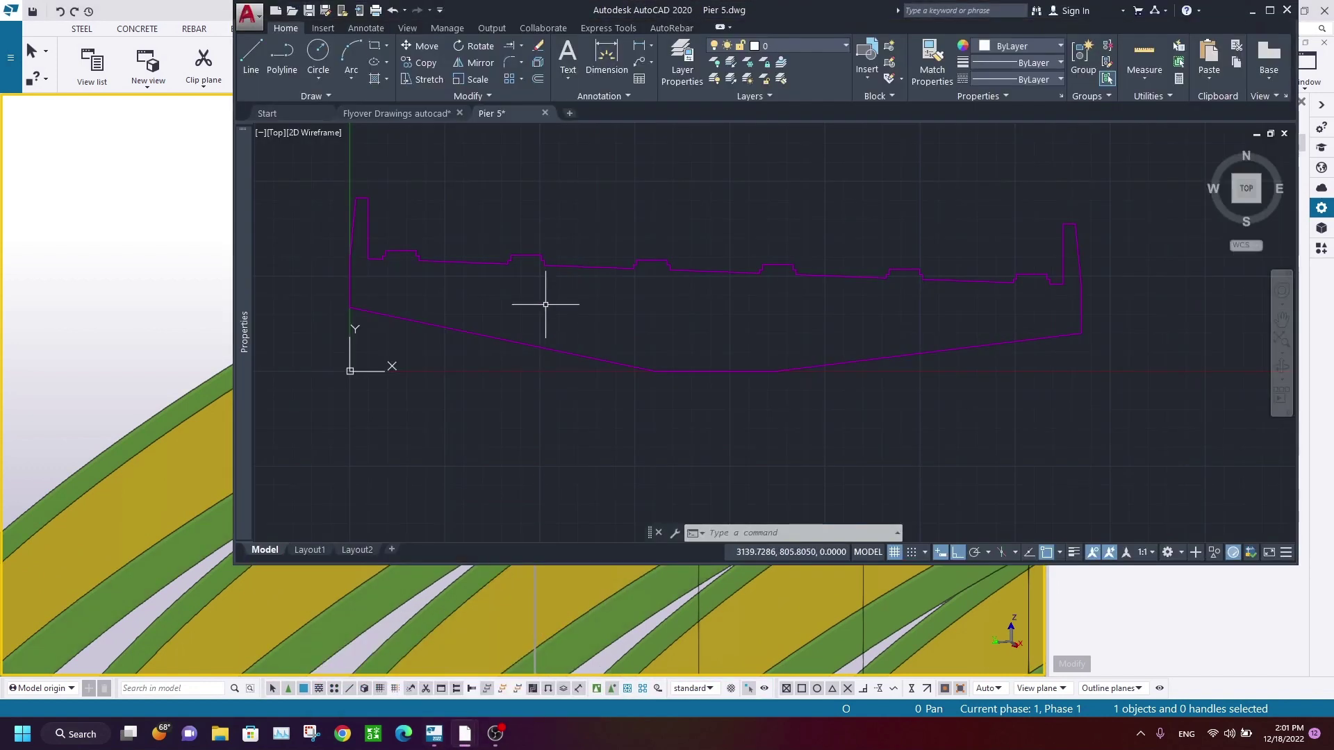
pyautogui.moveTo(811, 326); pyautogui.dragTo(791, 377, button='middle')
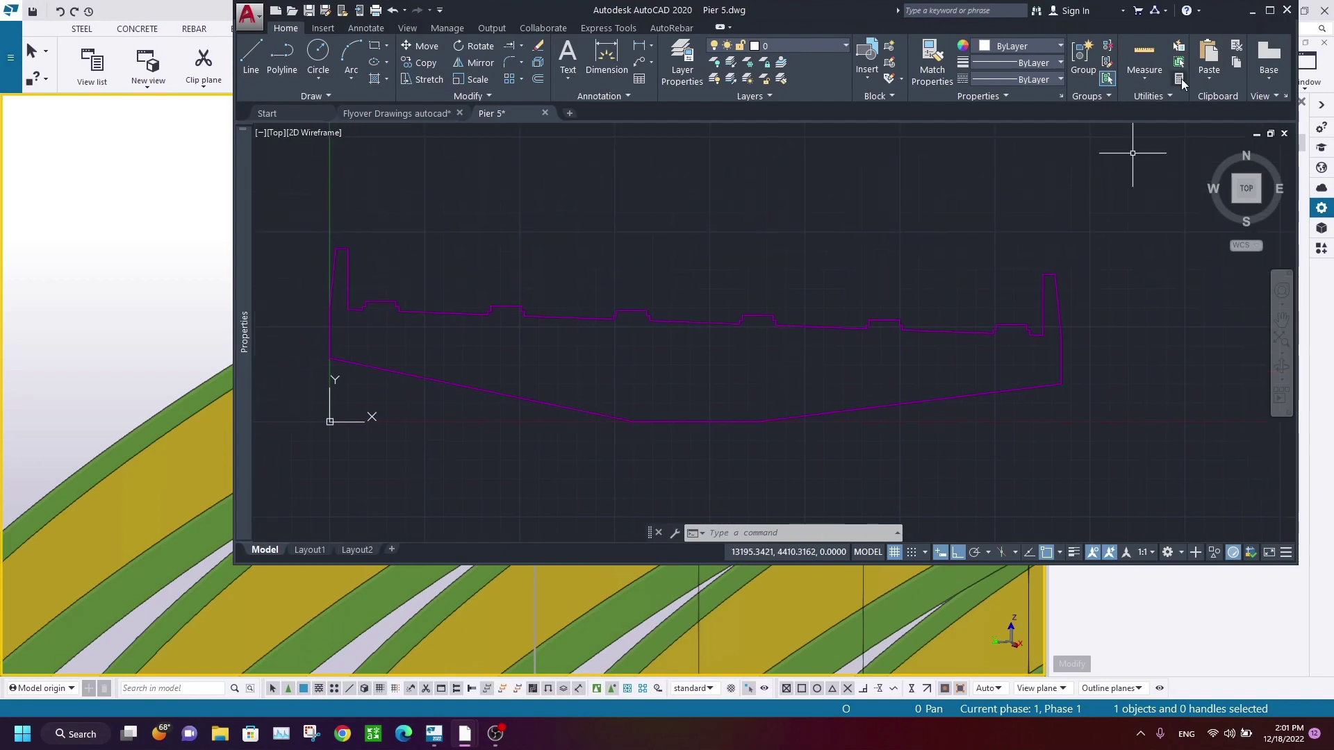
pyautogui.click(1269, 11)
pyautogui.scroll(2, 497, 298)
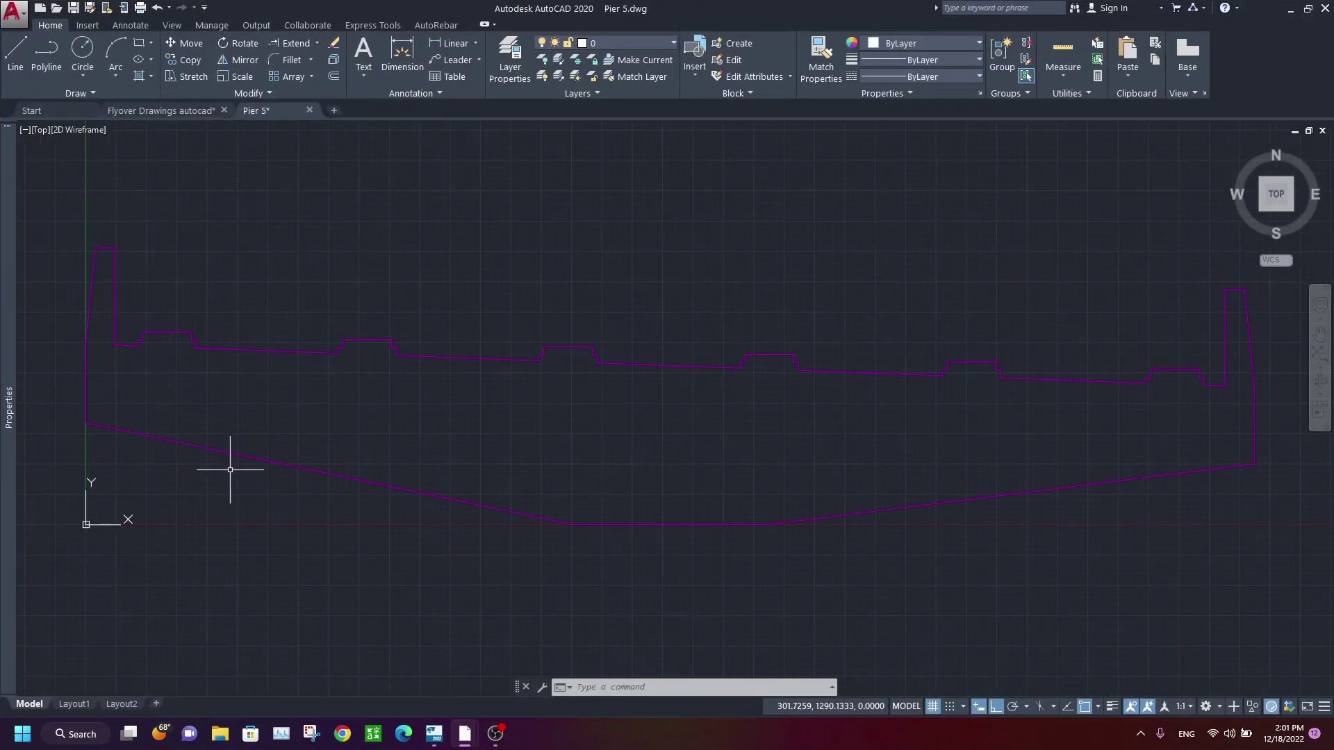
pyautogui.scroll(-4, 649, 424)
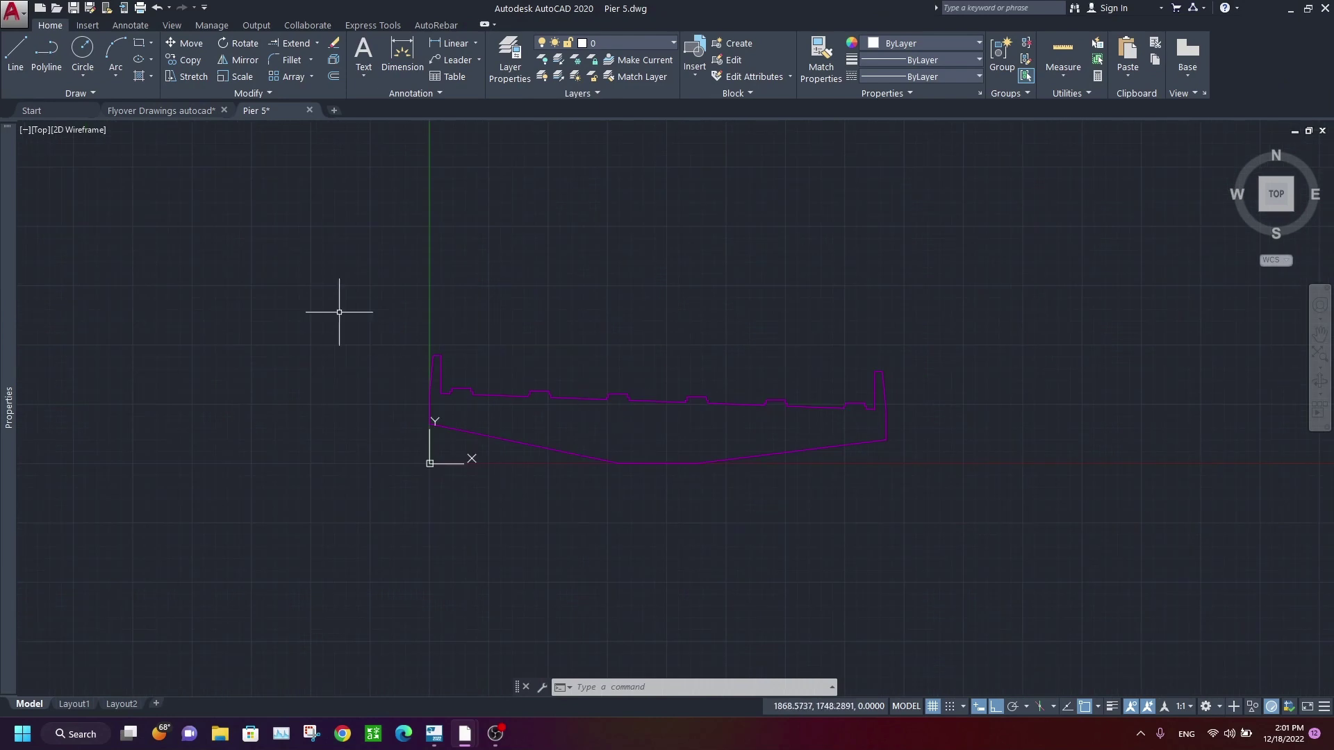
pyautogui.click(322, 286)
pyautogui.click(976, 569)
pyautogui.press('Escape')
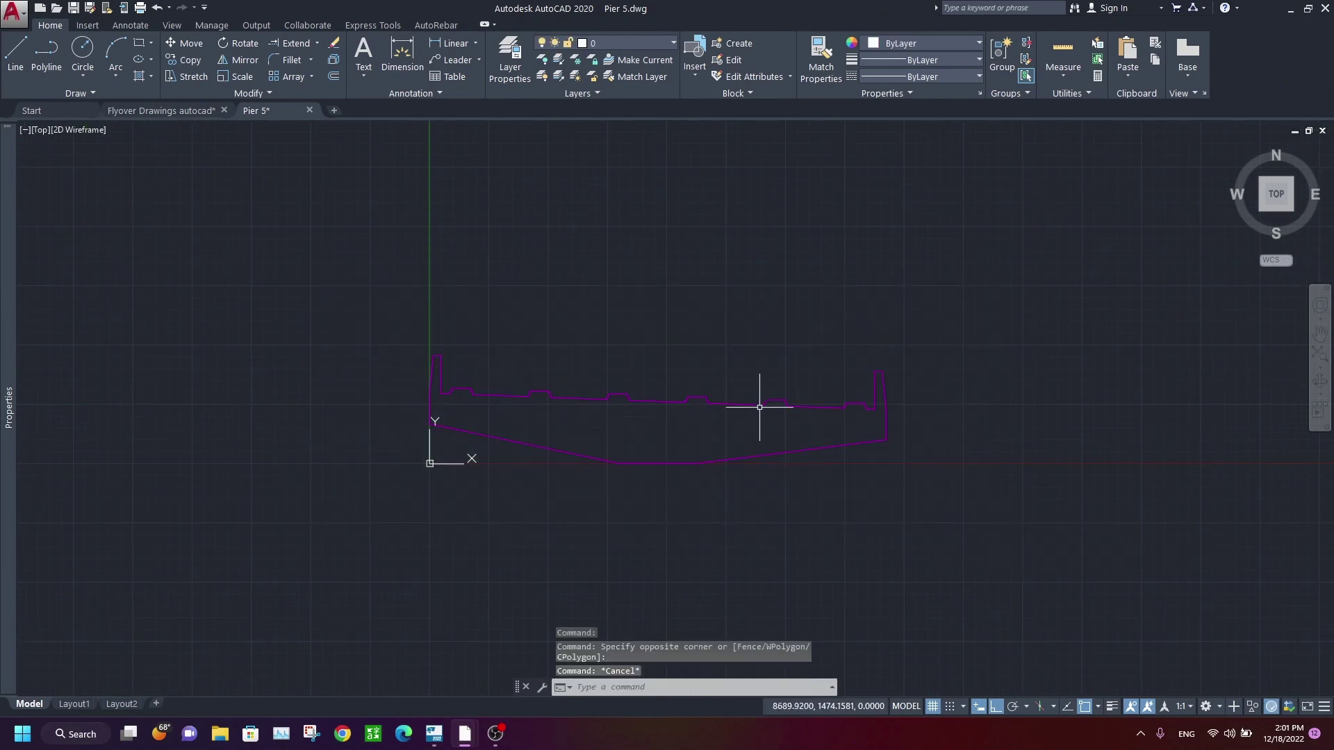
# Step: Check the drawing's length type and insertion scale in the Drawing Units settings, and accept them as they are
pyautogui.write('unit')
pyautogui.press('Return')
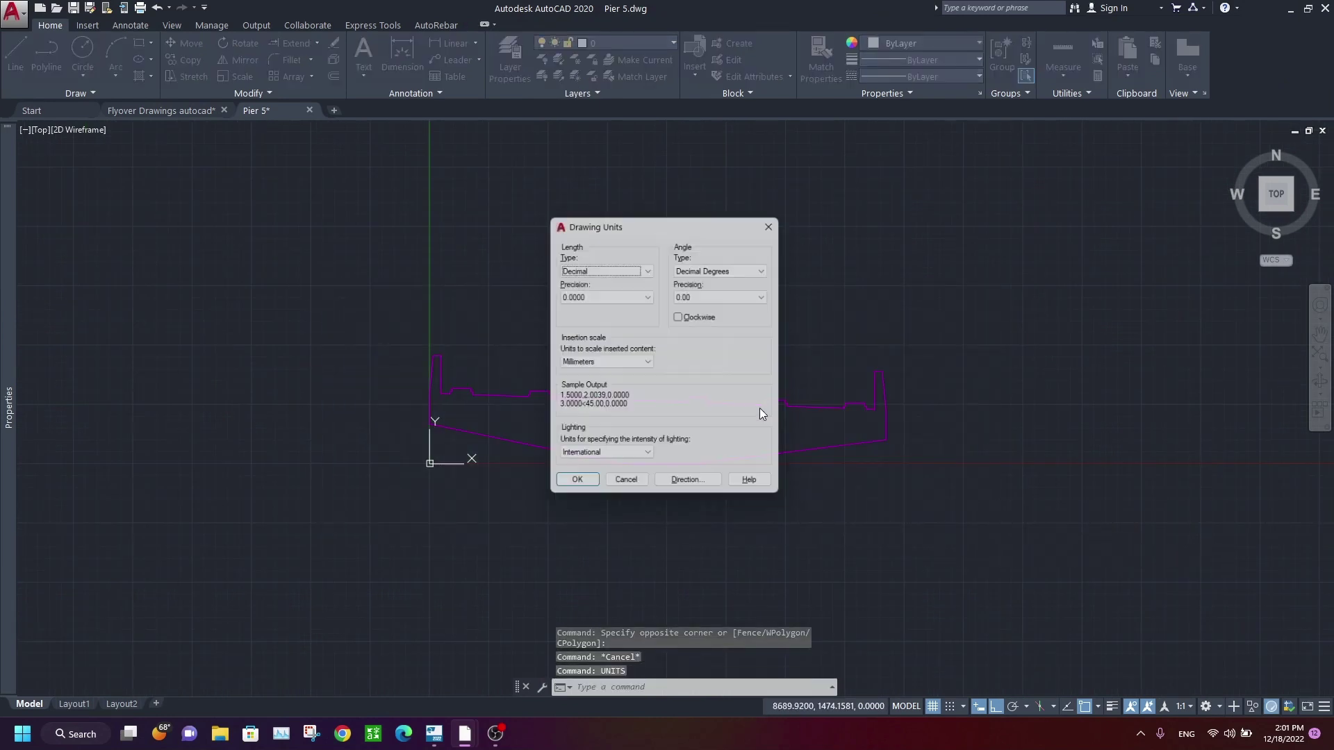
pyautogui.moveTo(592, 216); pyautogui.dragTo(295, 236)
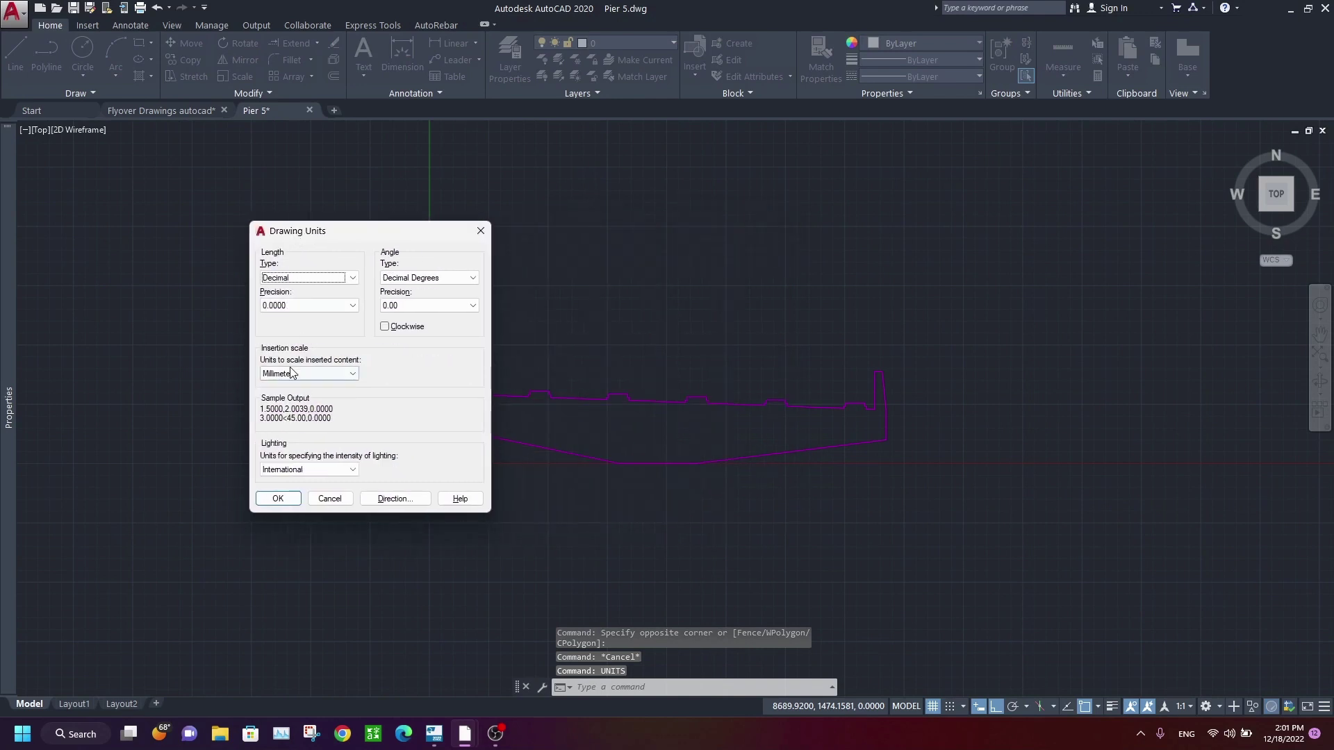
pyautogui.click(278, 498)
# Step: Select all lines of the pier outline to examine how the section is composed, and clear the selection
pyautogui.click(363, 298)
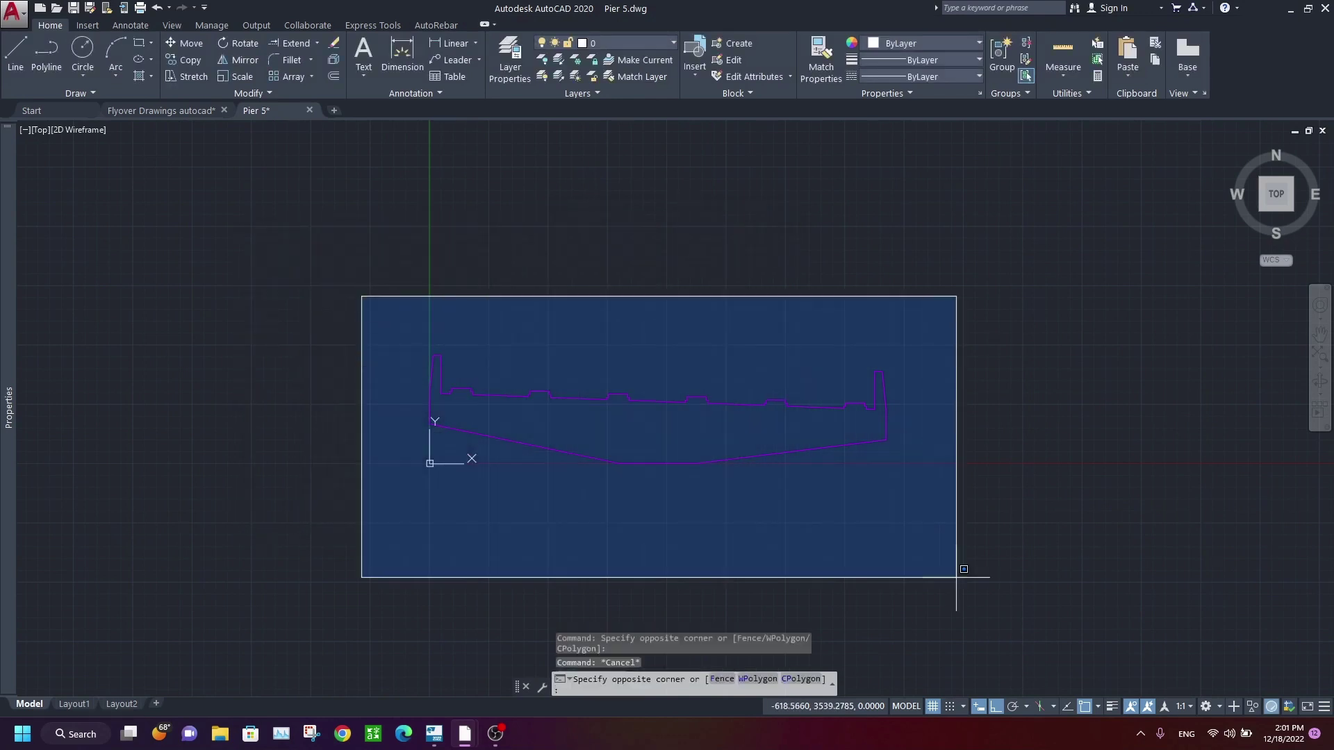
pyautogui.click(956, 565)
pyautogui.press('Escape')
pyautogui.scroll(2, 740, 428)
pyautogui.click(723, 352)
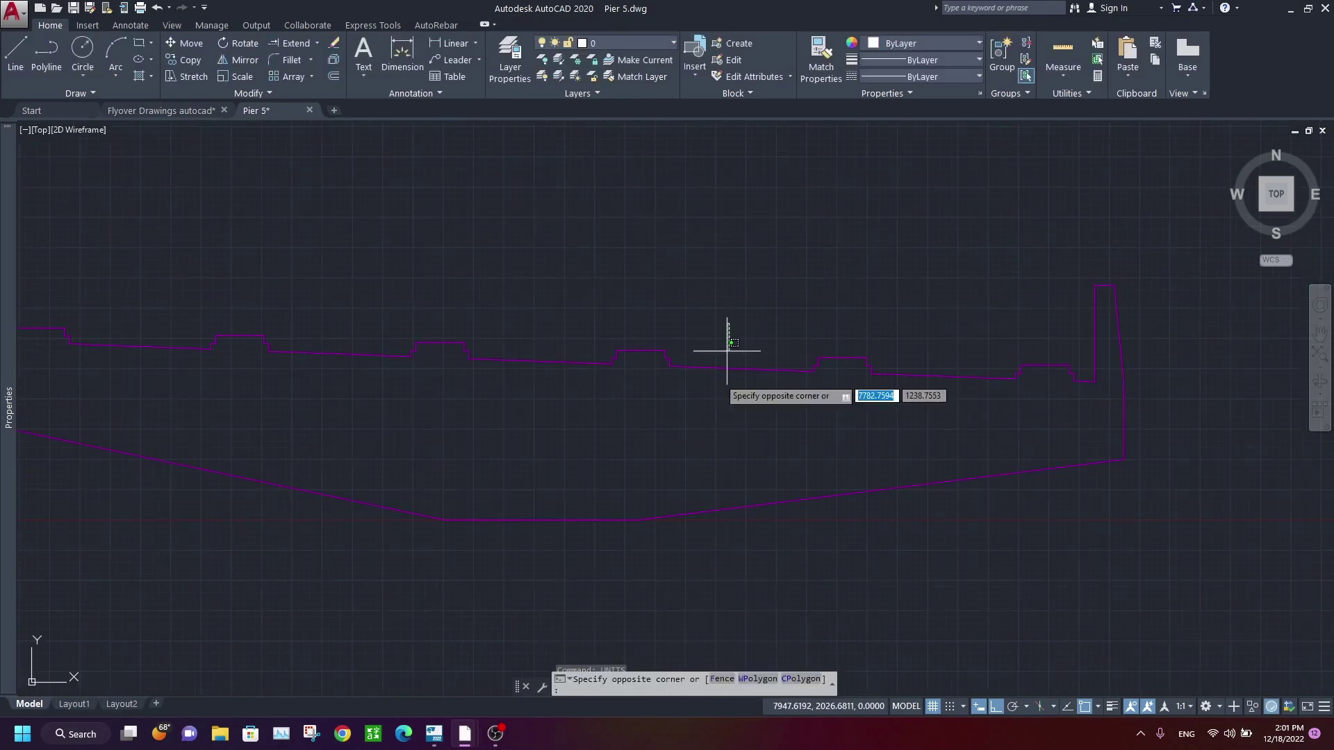
pyautogui.press('Escape')
pyautogui.moveTo(364, 290); pyautogui.dragTo(417, 300, button='middle')
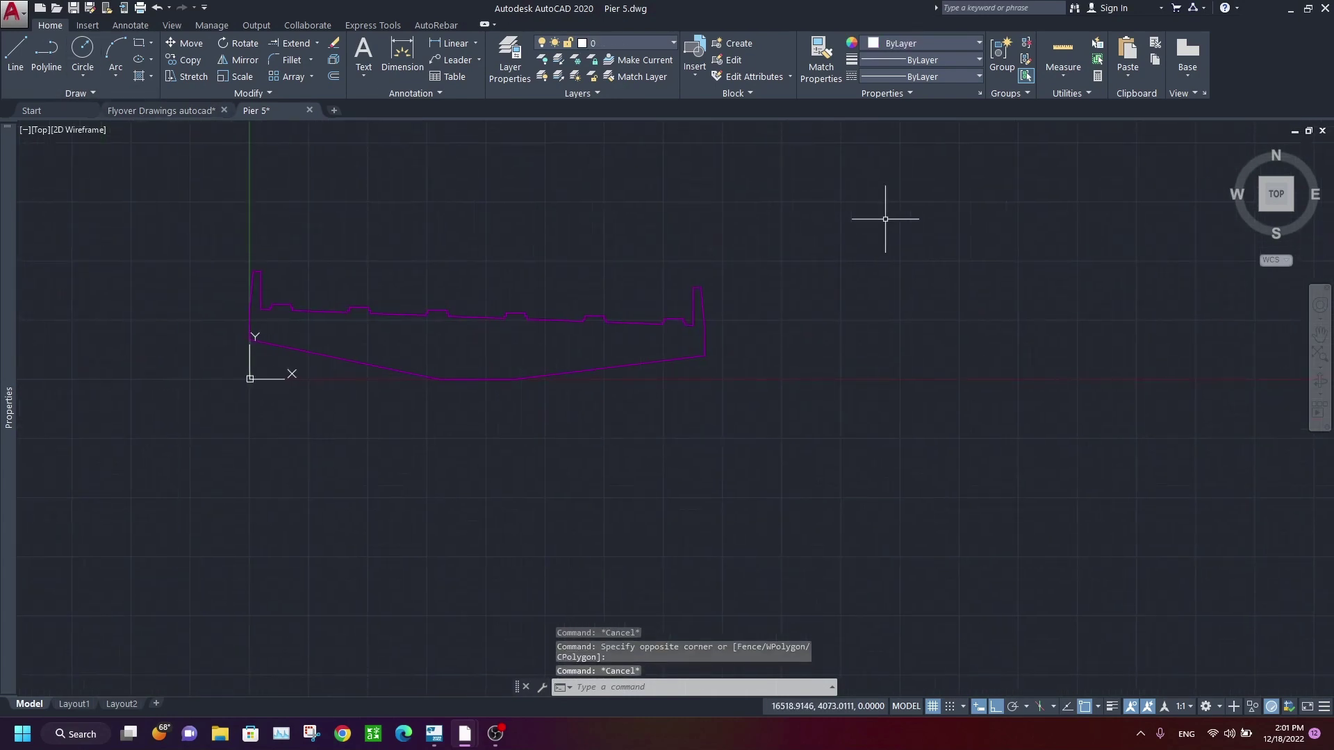
pyautogui.click(887, 218)
pyautogui.click(186, 416)
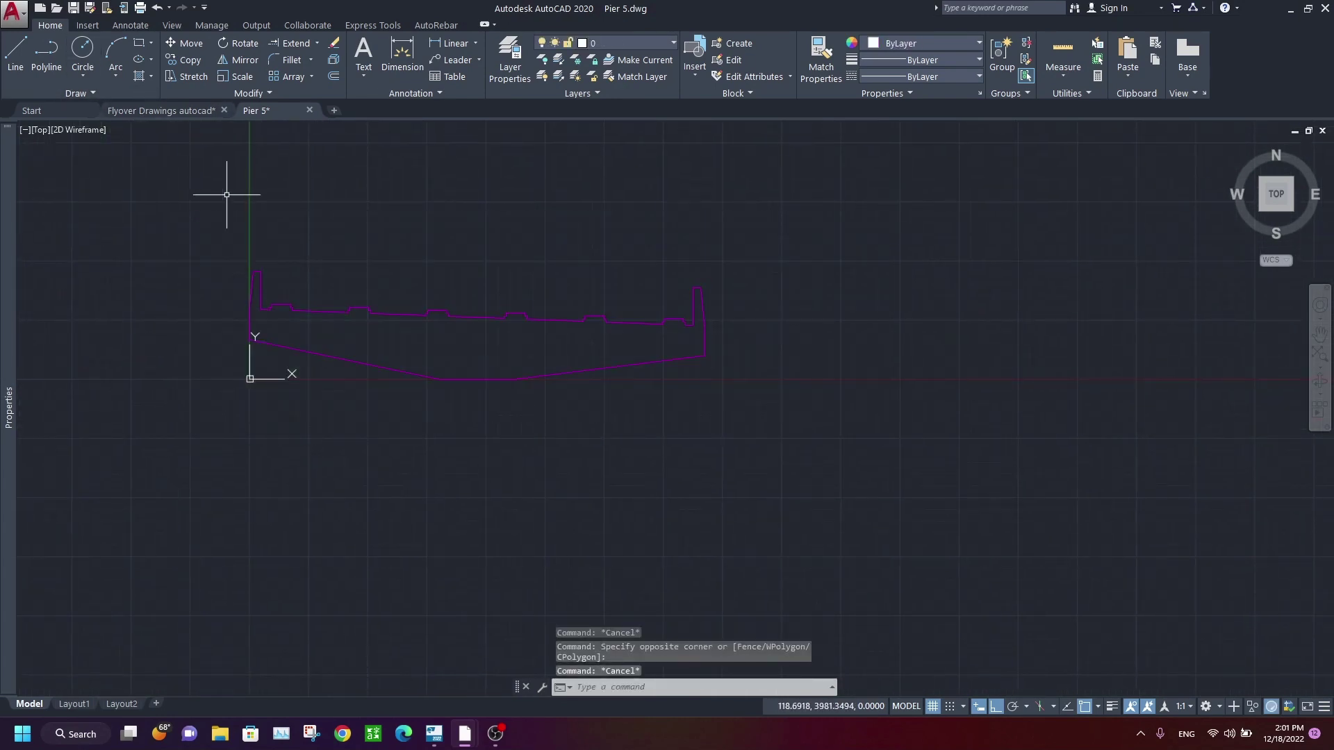
pyautogui.click(911, 242)
pyautogui.click(173, 482)
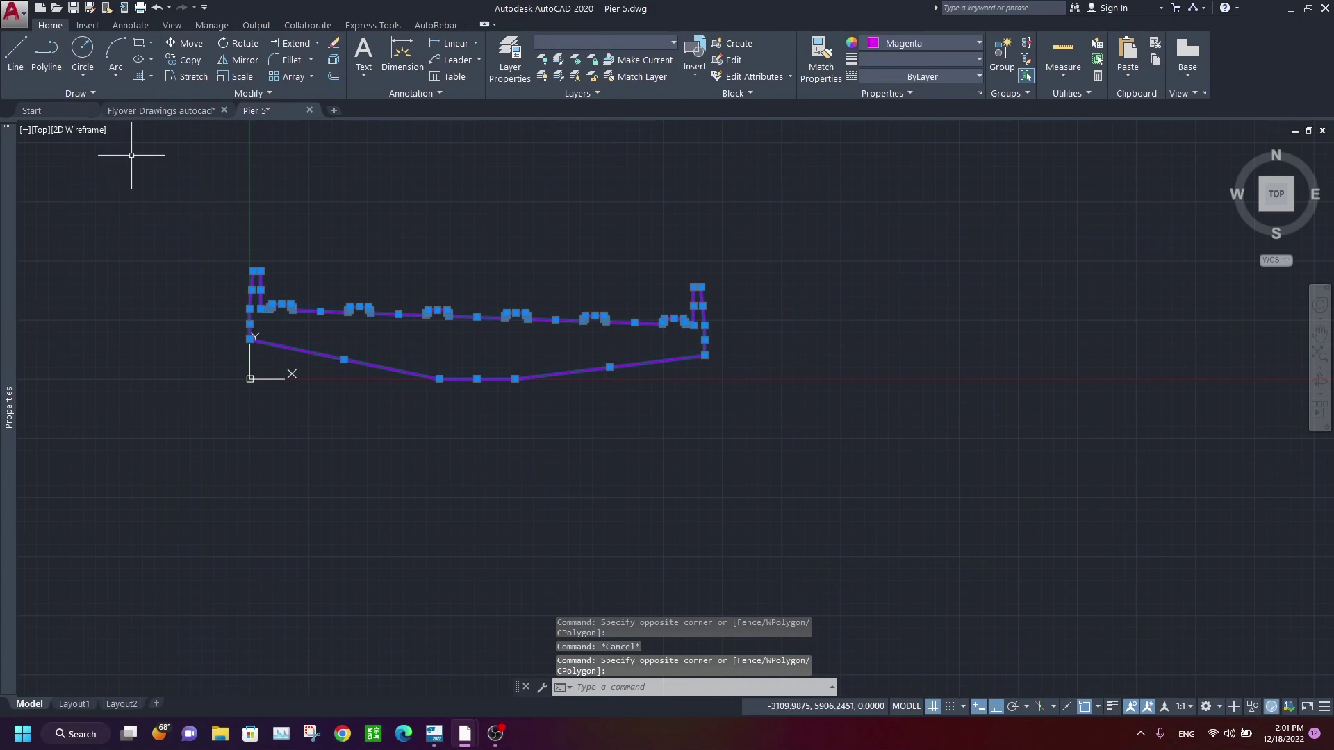
pyautogui.press('Escape')
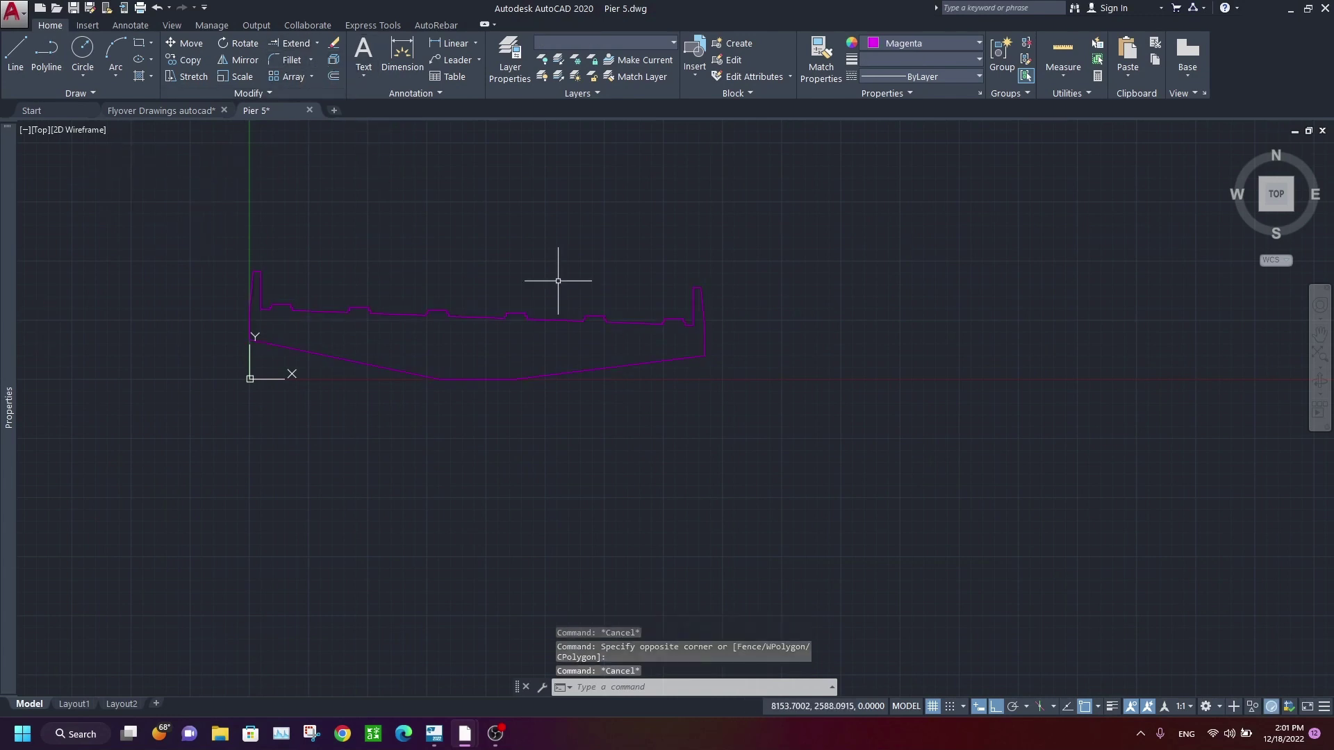
# Step: Examine the individual line segments along the outline's stepped upper edge and the complete section, leaving nothing selected
pyautogui.click(479, 356)
pyautogui.press('Escape')
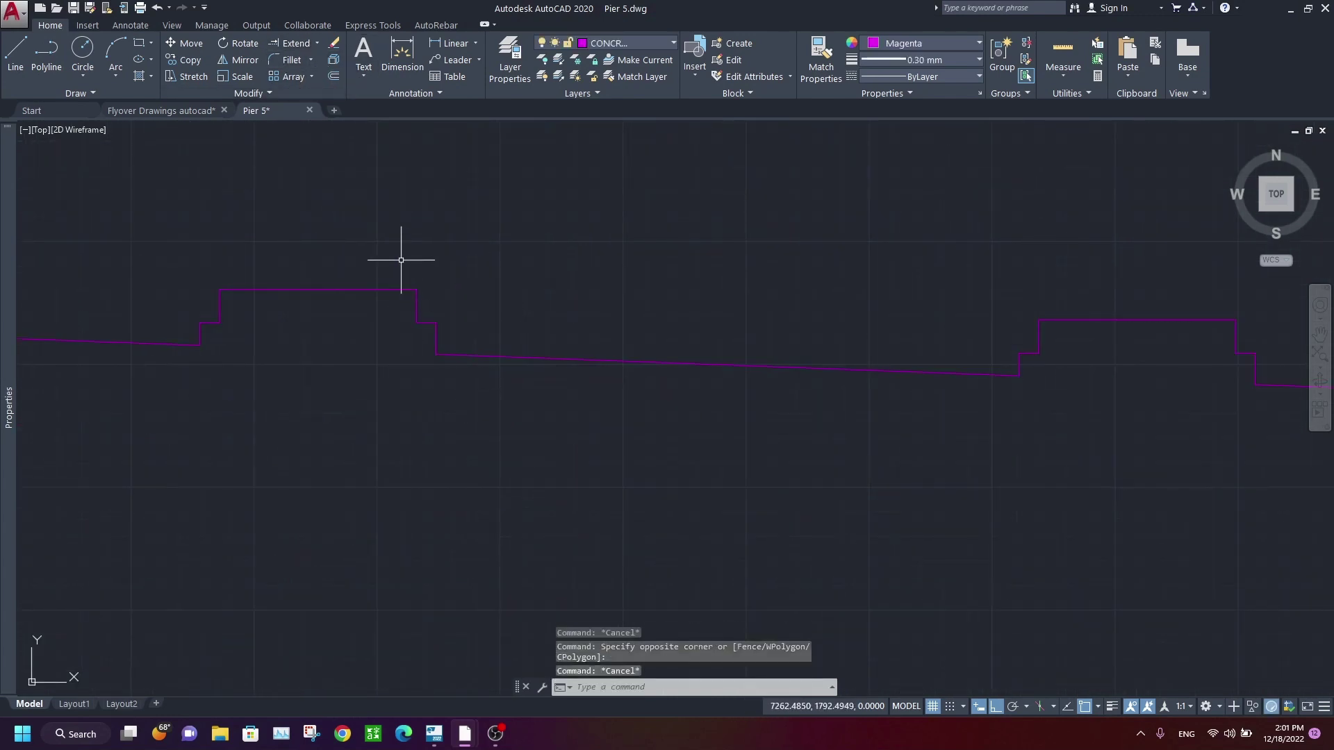
pyautogui.click(375, 290)
pyautogui.scroll(-5, 345, 407)
pyautogui.scroll(4, 607, 370)
pyautogui.click(571, 331)
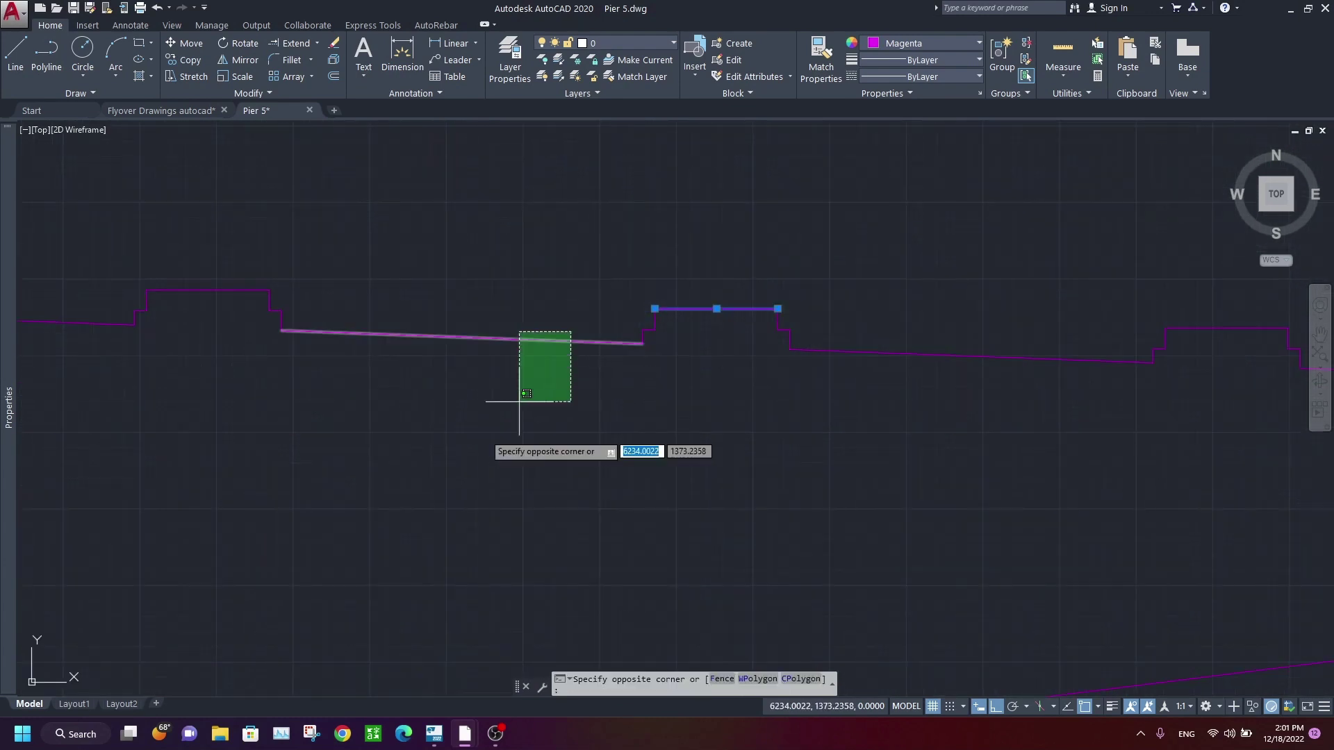
pyautogui.click(517, 403)
pyautogui.press('Escape')
pyautogui.scroll(-8, 484, 437)
pyautogui.moveTo(472, 430); pyautogui.dragTo(588, 319, button='middle')
pyautogui.scroll(-2, 674, 380)
pyautogui.click(408, 236)
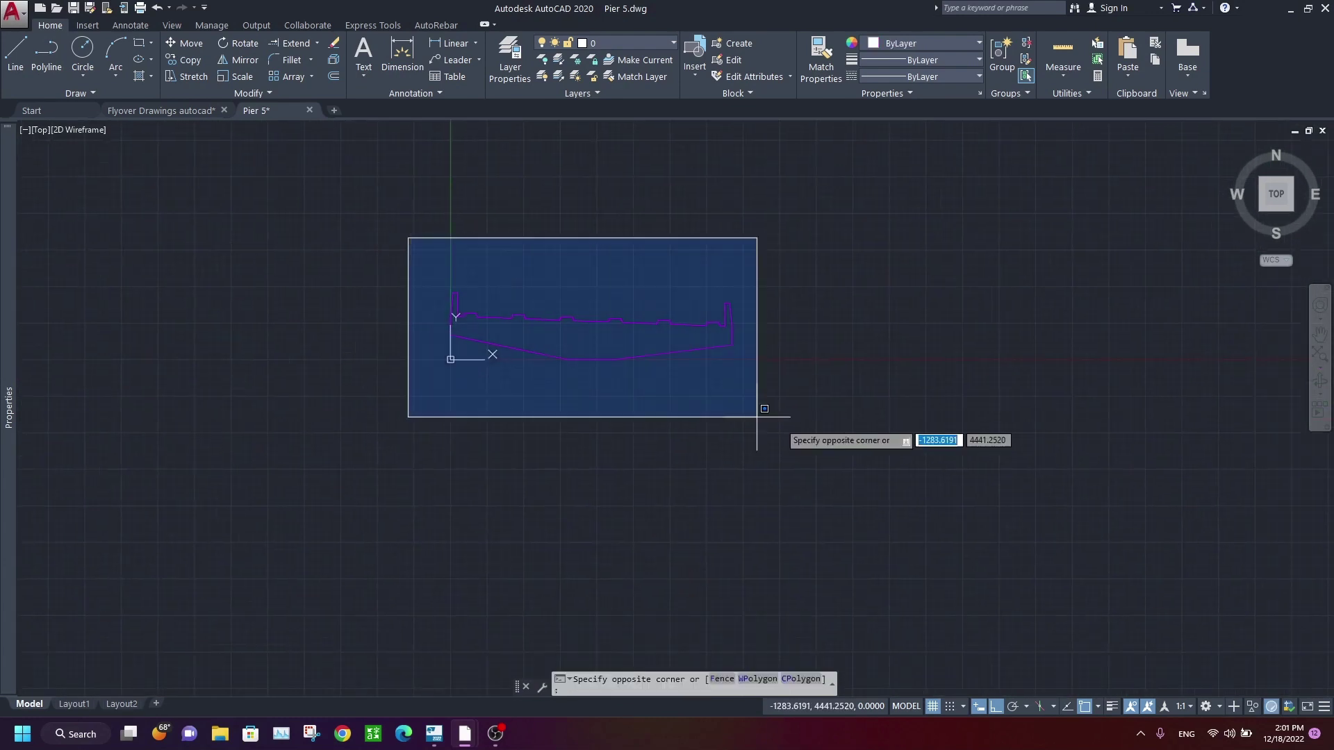
pyautogui.click(778, 423)
pyautogui.press('Escape')
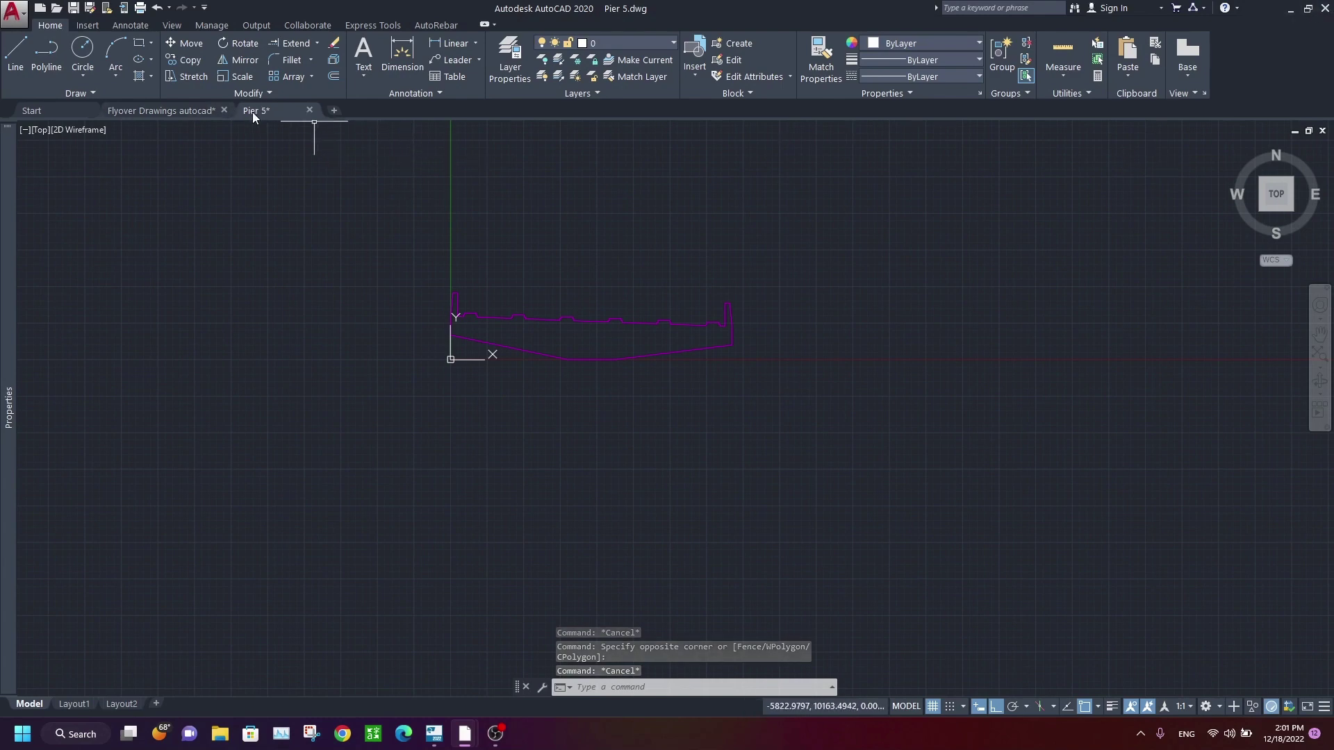
# Step: Return to Tekla Structures and start defining a profile cross section using a DWG file
pyautogui.click(1294, 9)
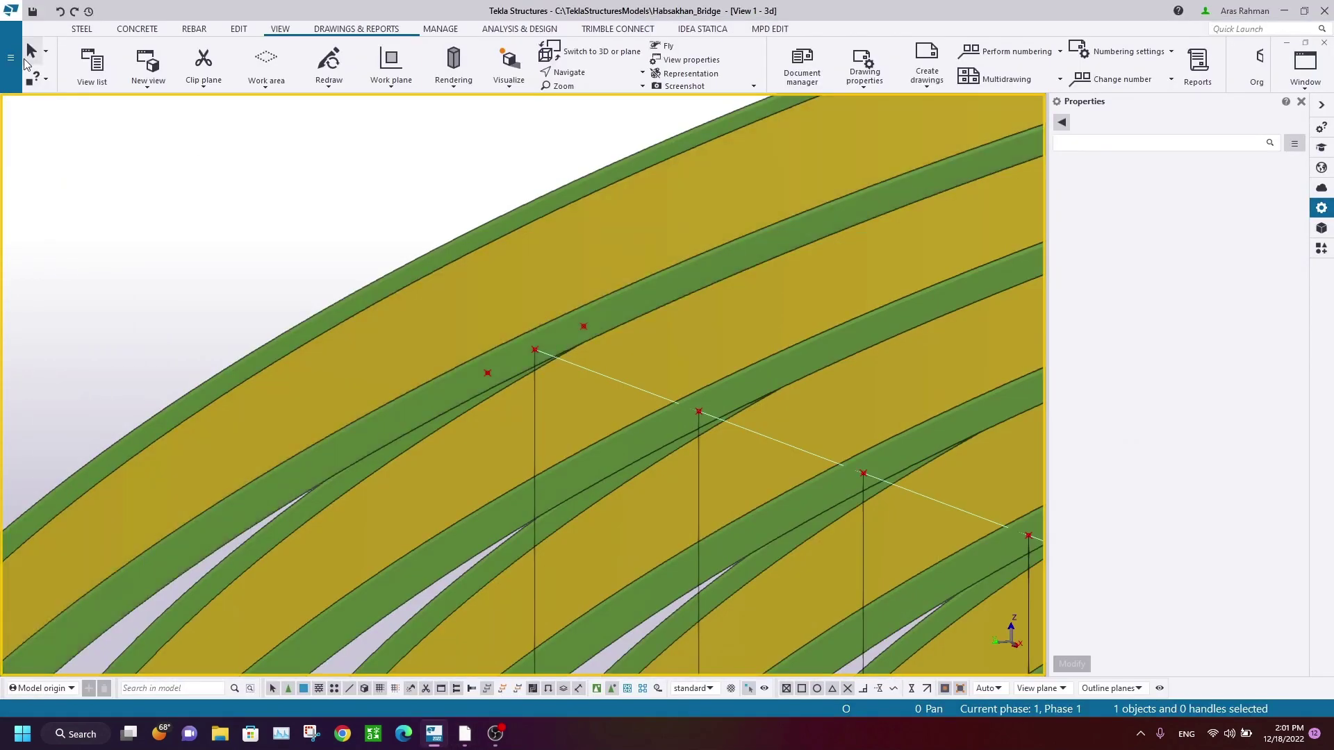
pyautogui.click(20, 29)
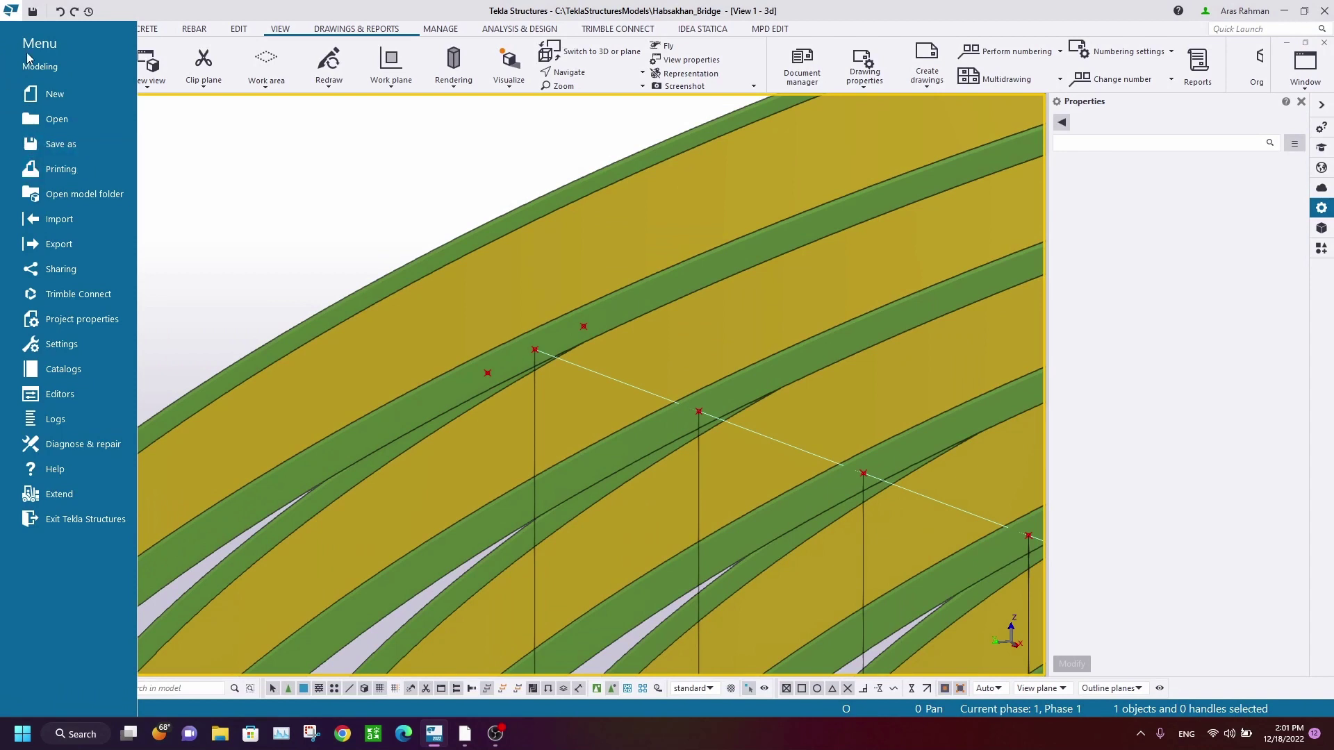
pyautogui.click(197, 175)
pyautogui.click(14, 66)
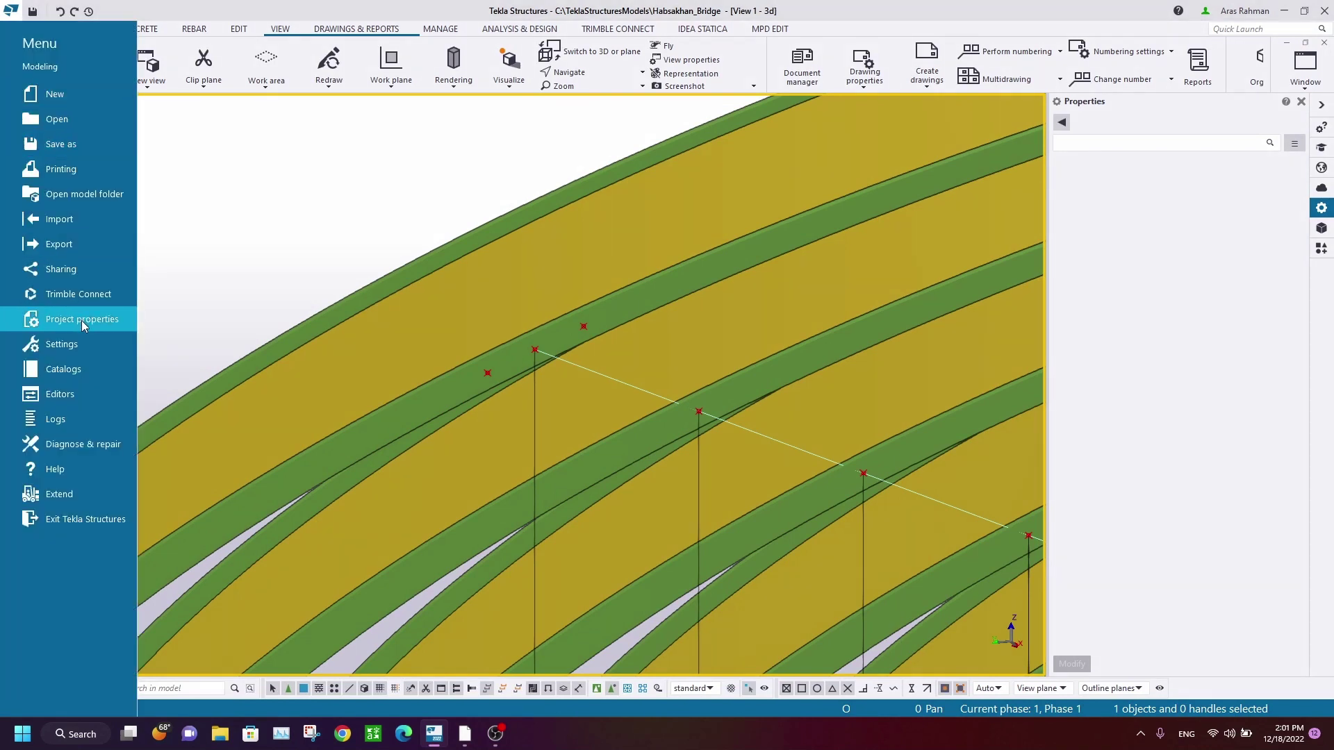
pyautogui.click(84, 369)
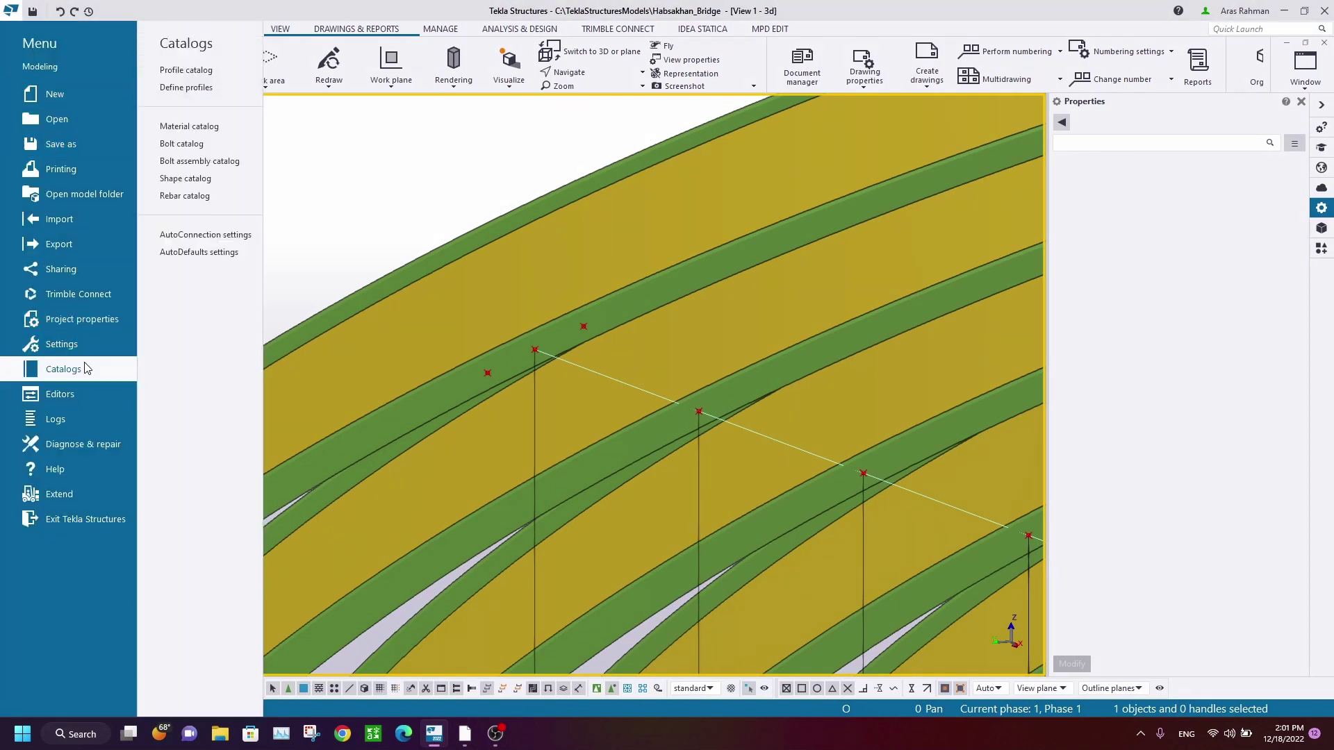
pyautogui.click(198, 88)
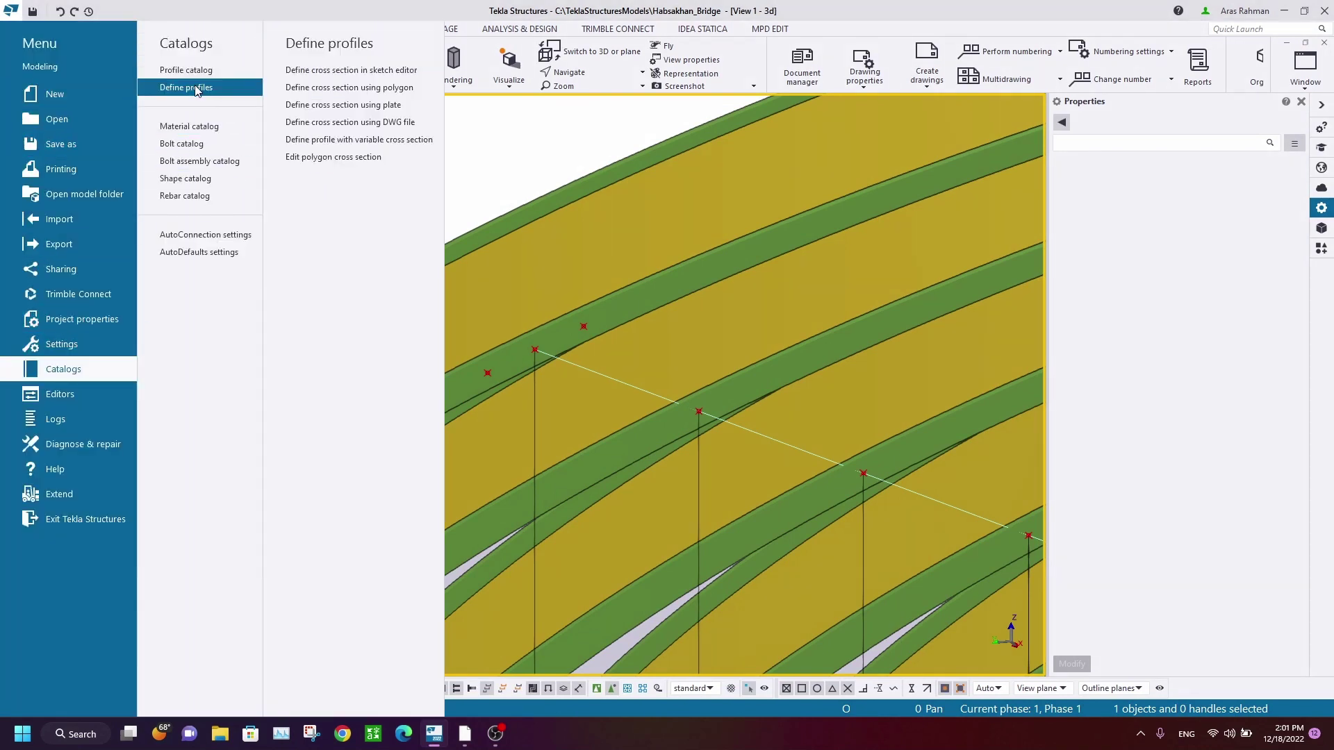
pyautogui.click(343, 124)
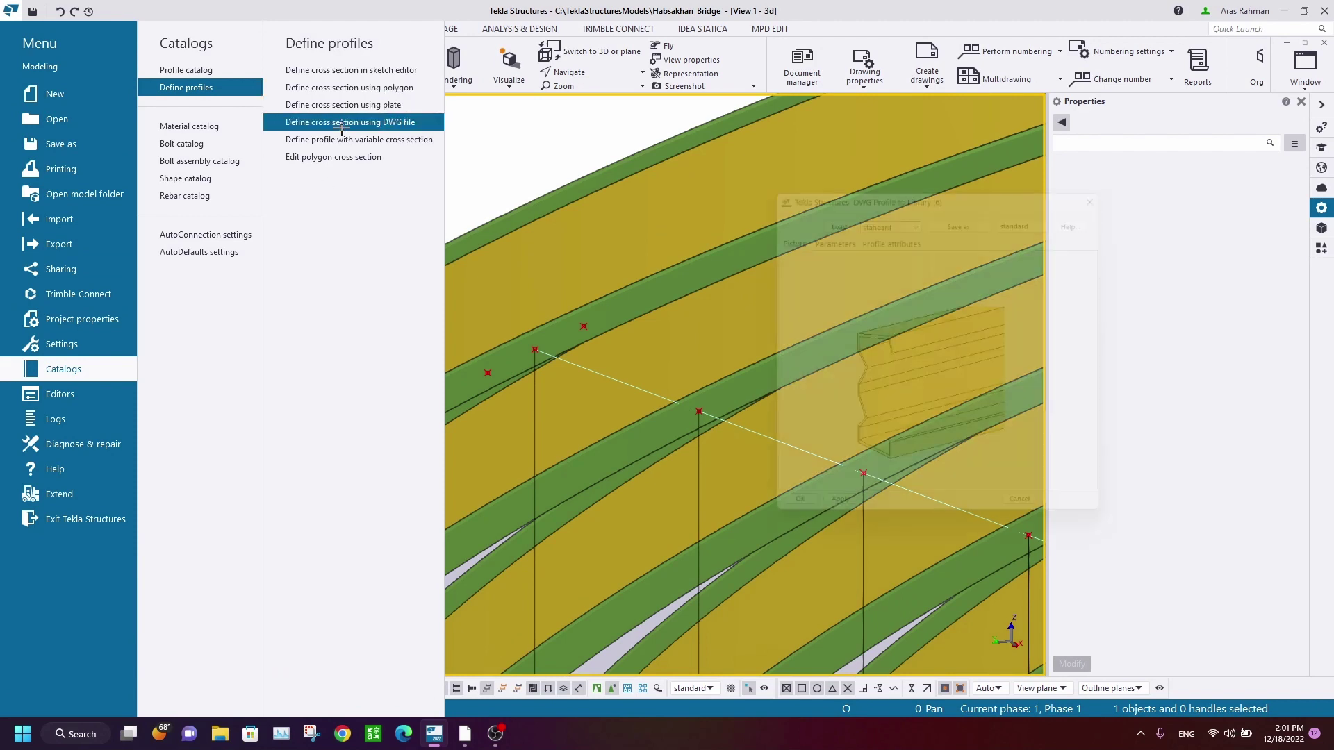
# Step: Choose Pier 5.dwg as the input file in the DWG profile's parameters
pyautogui.click(827, 232)
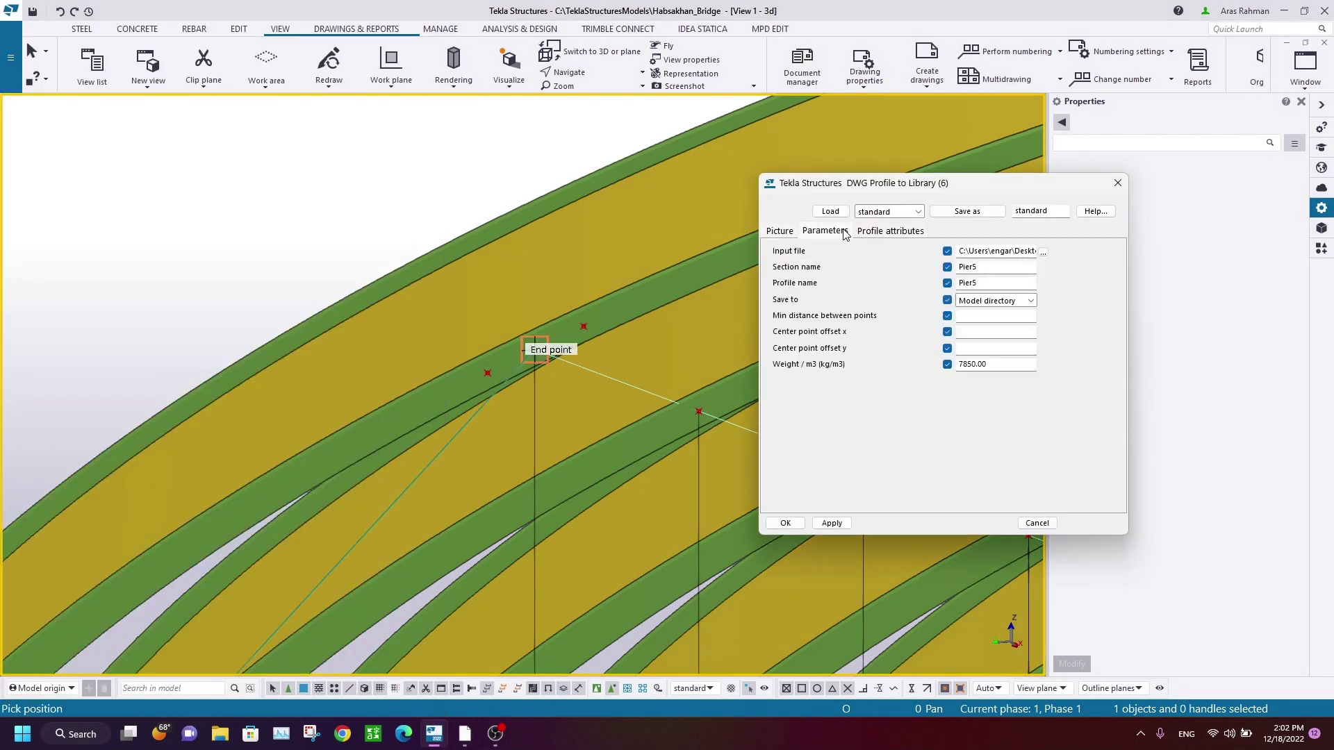
pyautogui.moveTo(974, 190); pyautogui.dragTo(766, 191)
pyautogui.click(834, 251)
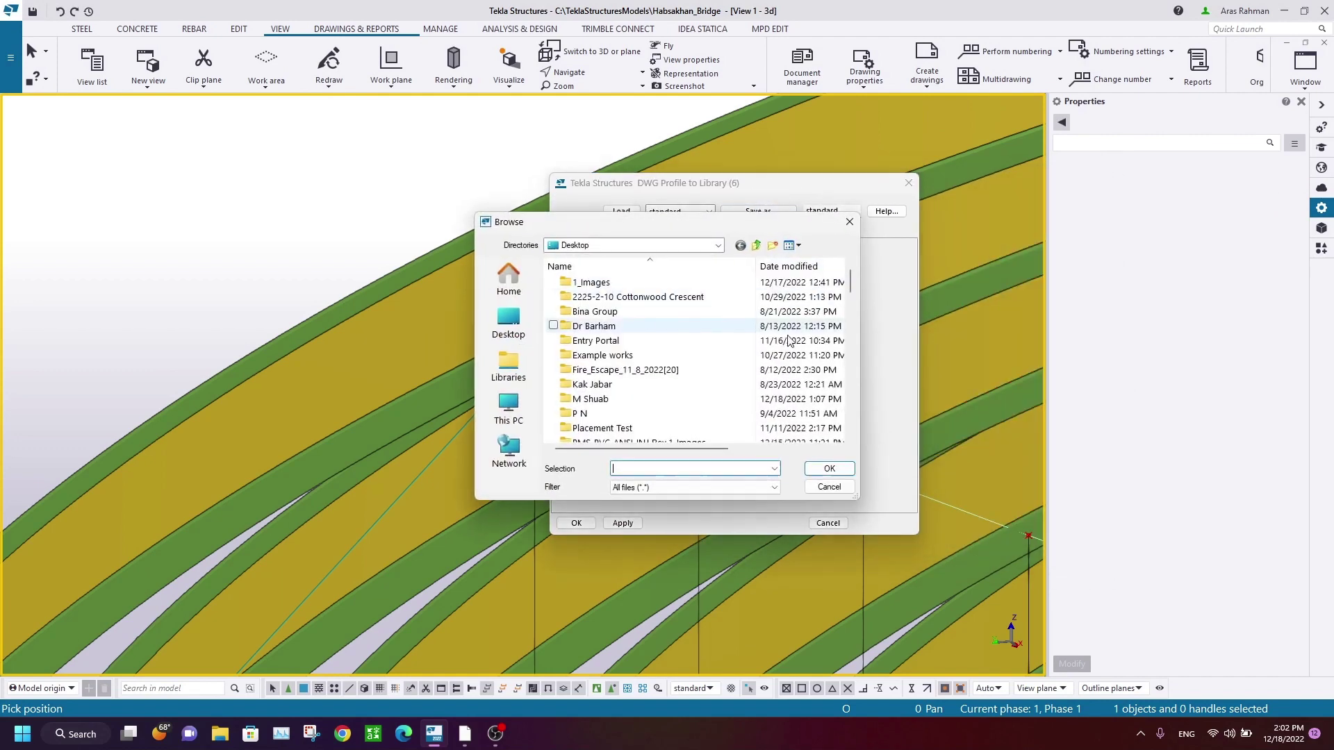
pyautogui.write('pier')
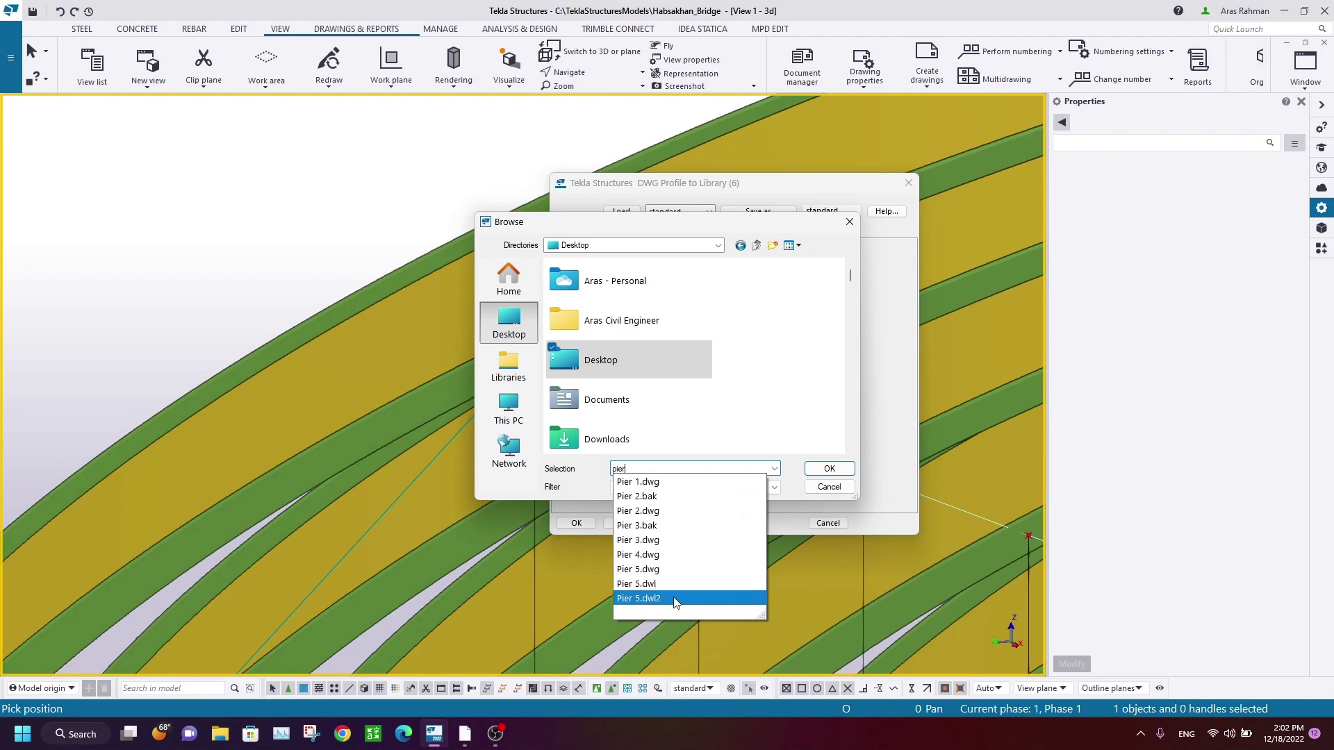
pyautogui.click(665, 570)
pyautogui.click(830, 469)
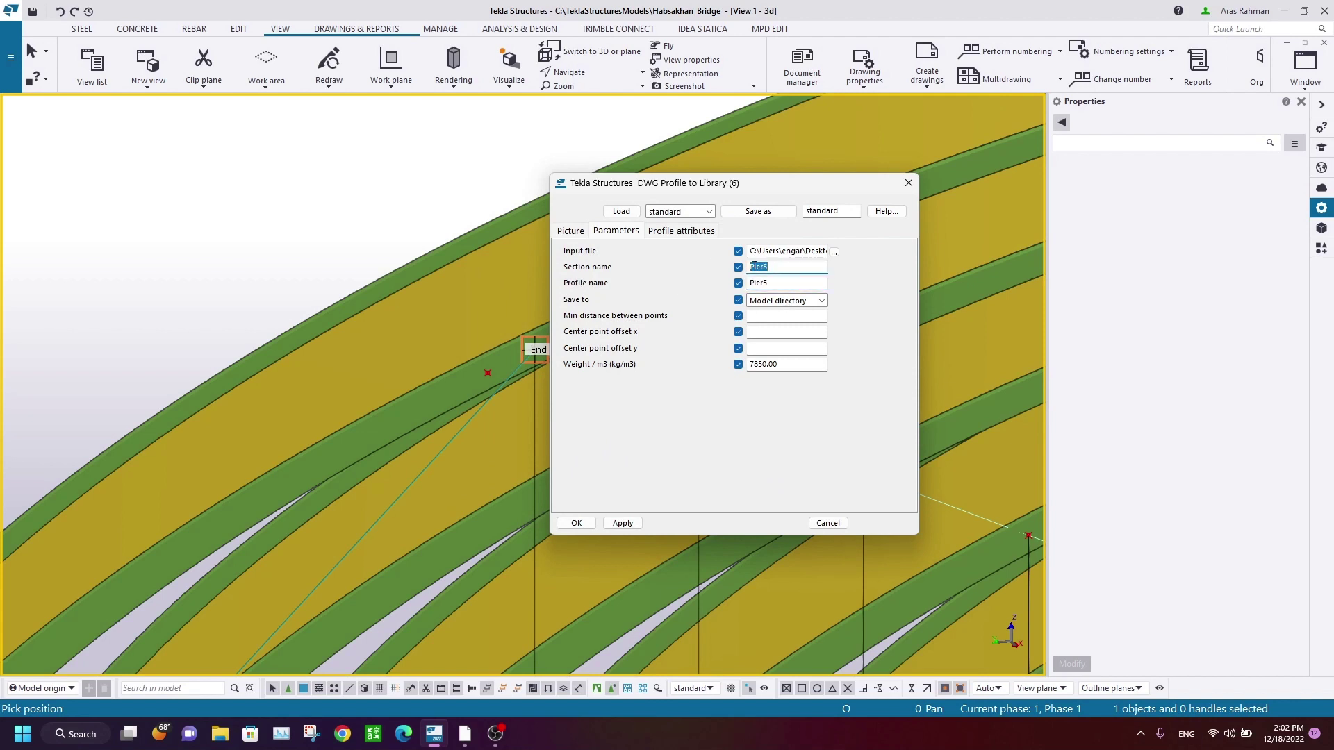
# Step: Set the profile type to the ? option in the profile attributes and return to the DWG profile's parameters
pyautogui.click(693, 233)
pyautogui.click(670, 262)
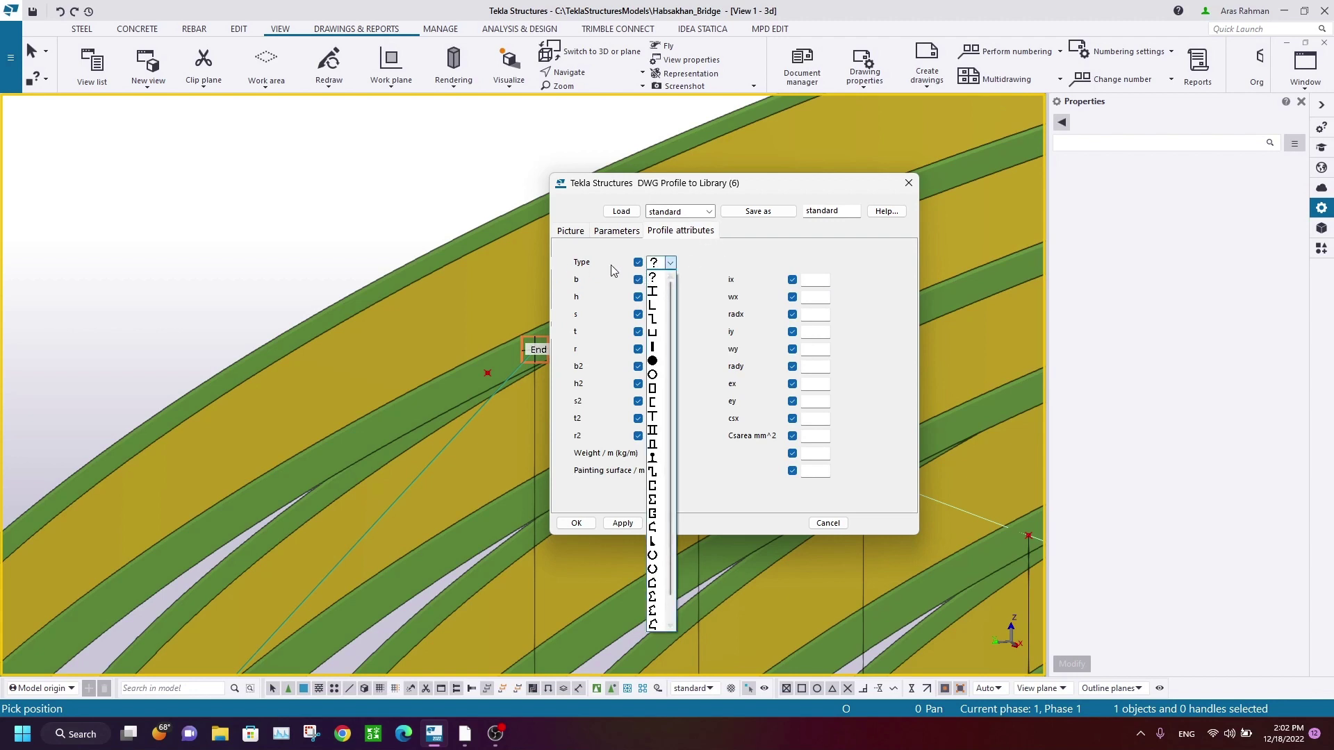
pyautogui.click(659, 278)
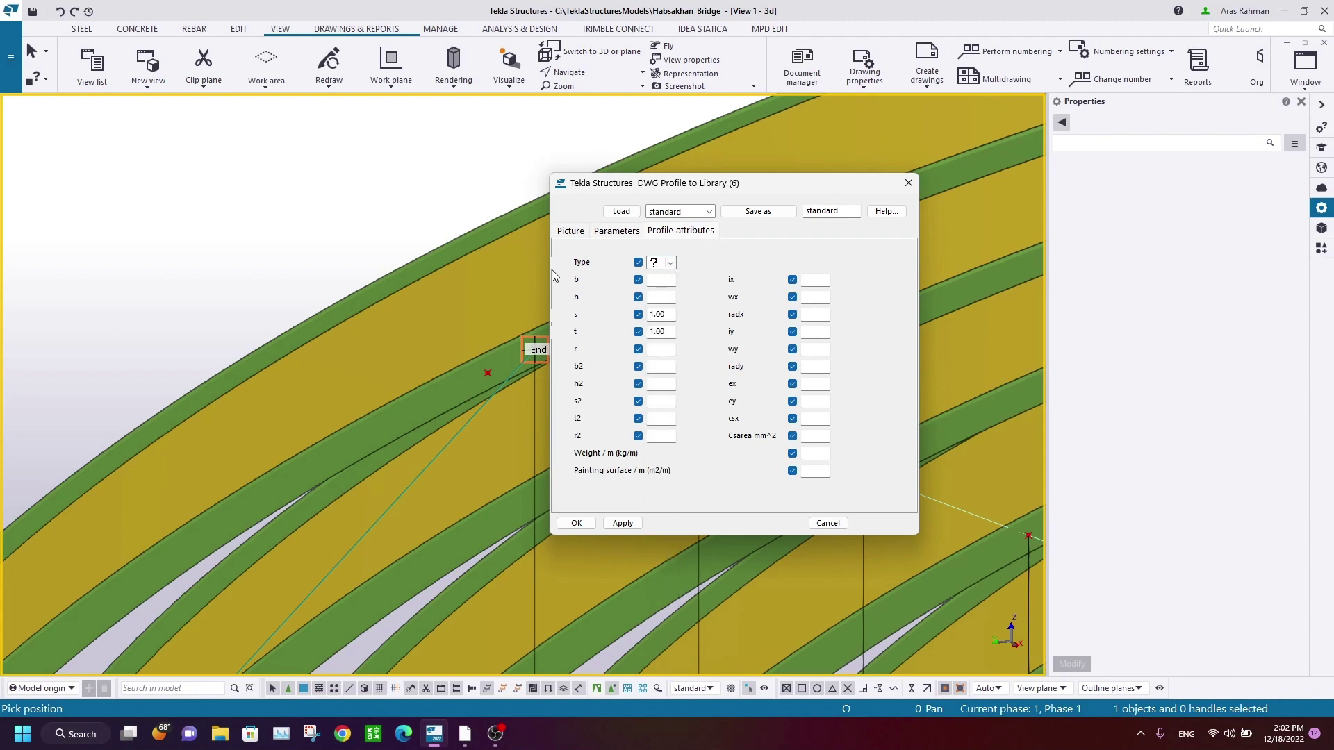
pyautogui.click(571, 233)
pyautogui.click(616, 231)
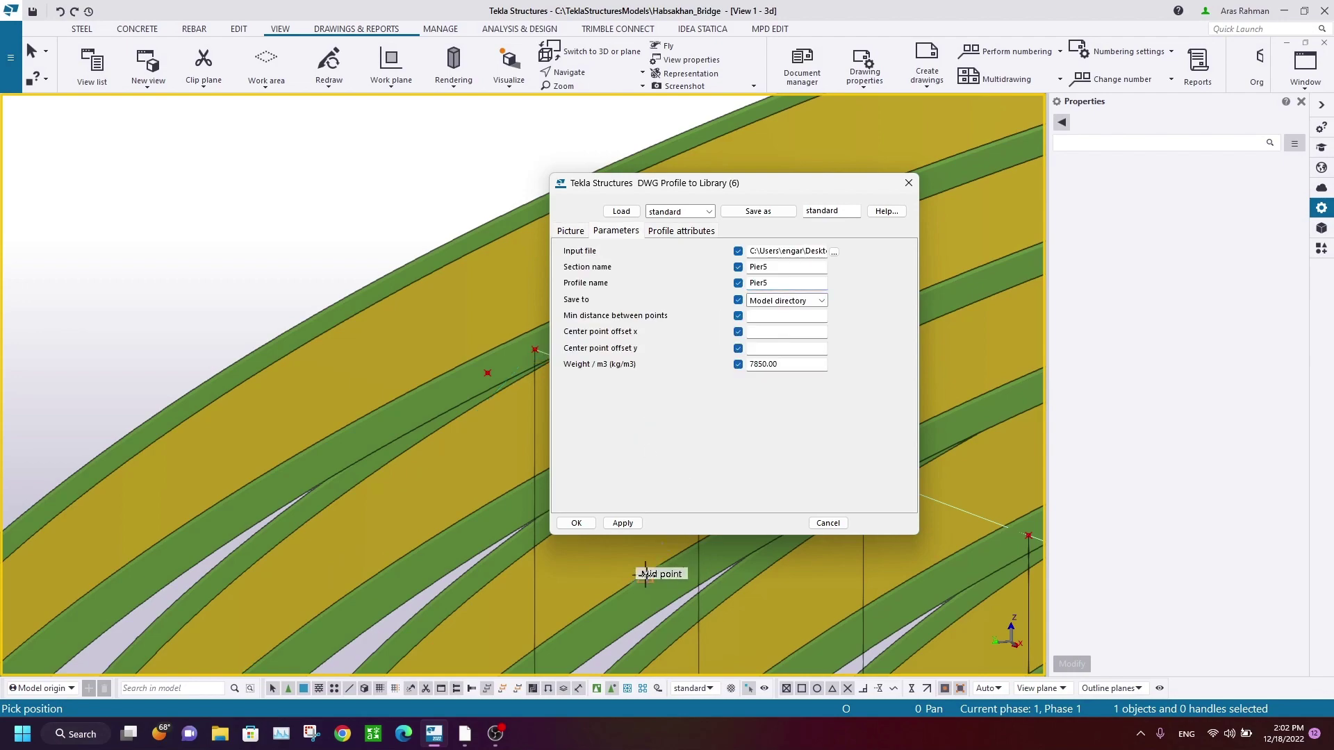
# Step: Pick two positions in the empty area inside the curved girders to create the Pier5 profile from the DWG
pyautogui.scroll(-10, 338, 254)
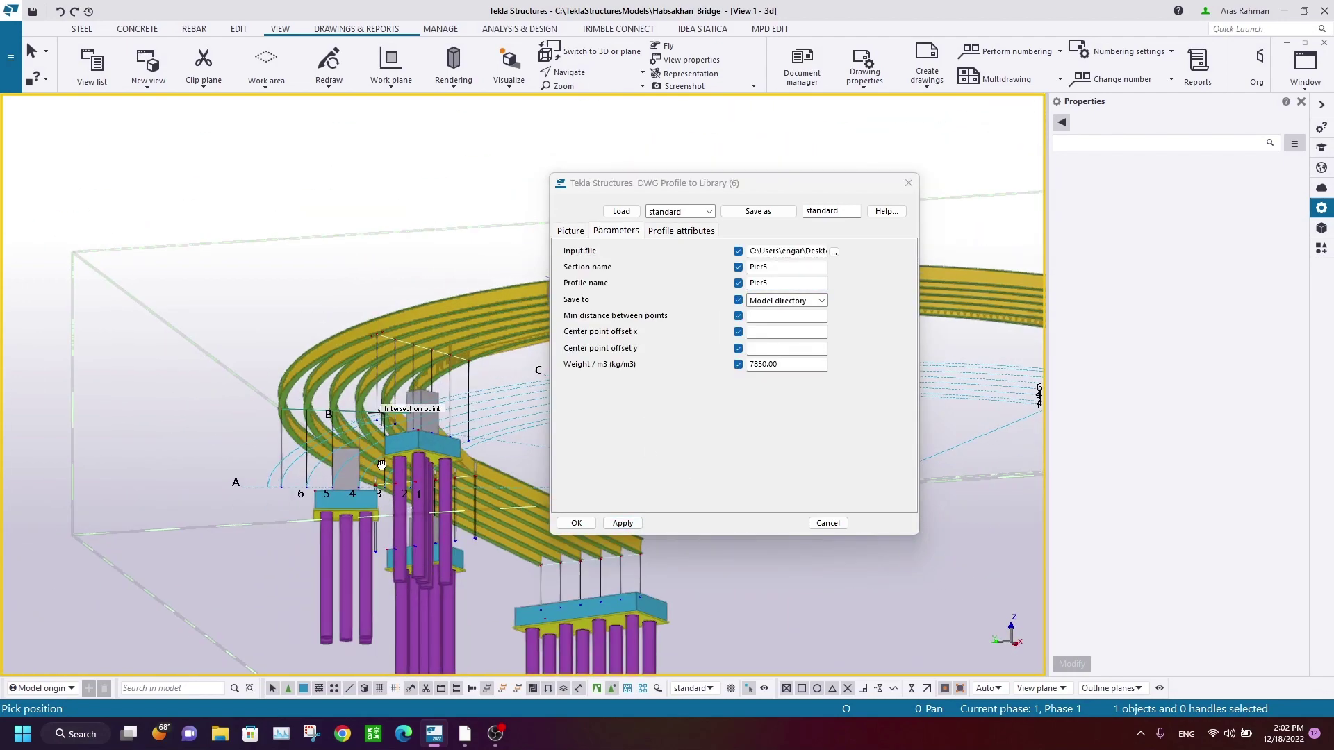
pyautogui.keyDown('ctrl'); pyautogui.moveTo(375, 410); pyautogui.dragTo(123, 482, button='middle'); pyautogui.keyUp('ctrl')
pyautogui.scroll(10, 455, 389)
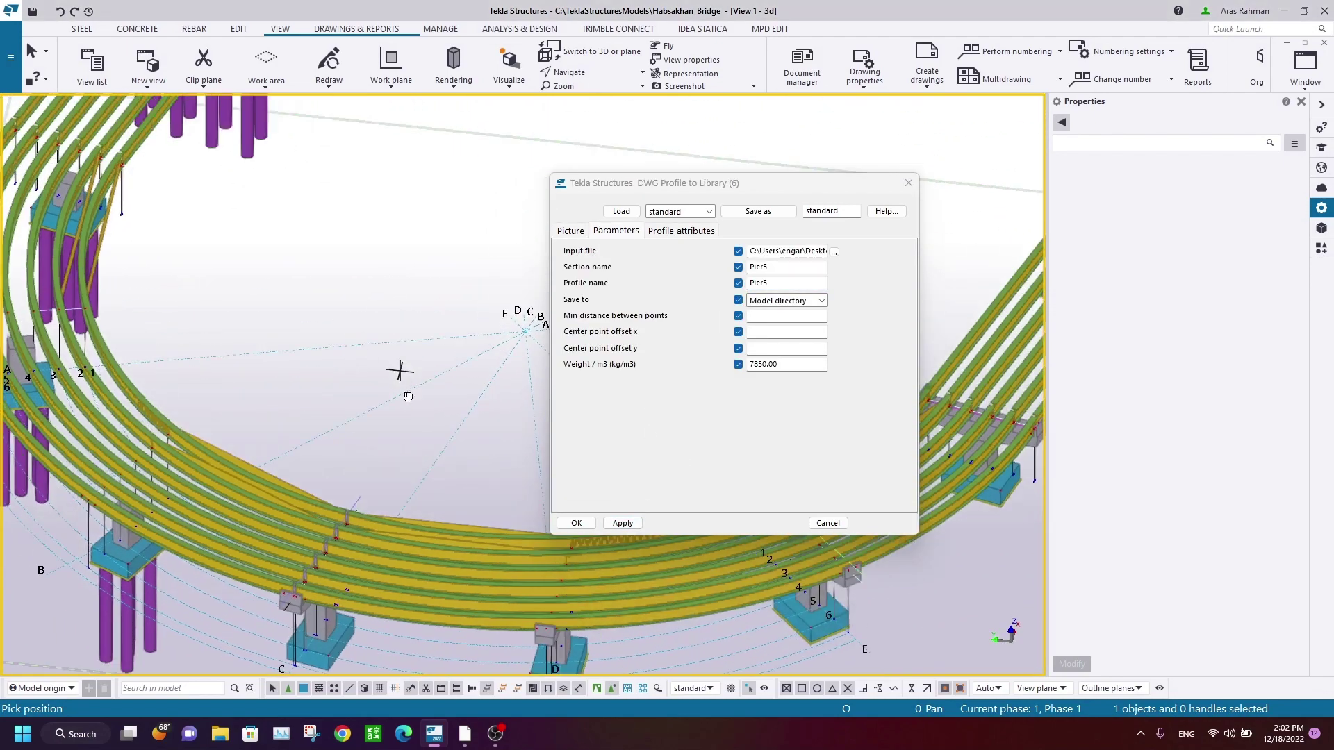
pyautogui.moveTo(448, 425); pyautogui.dragTo(263, 425, button='middle')
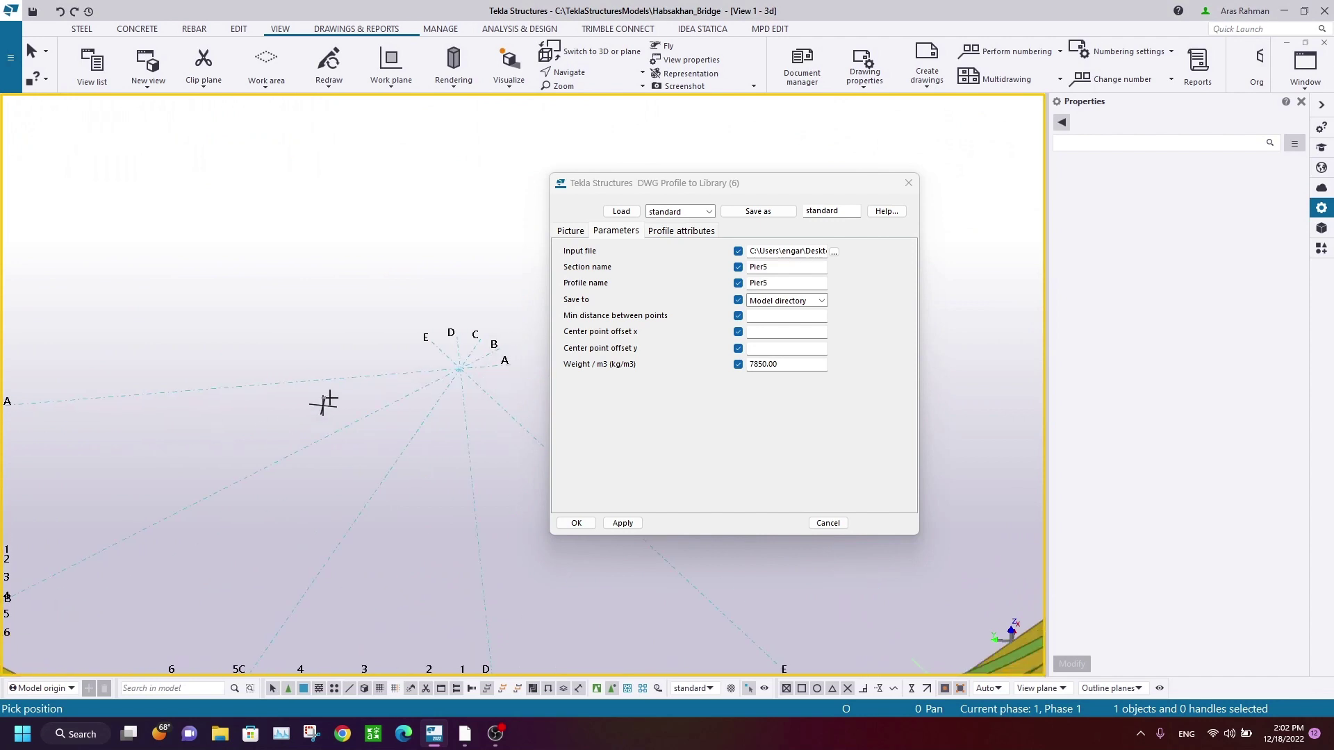
pyautogui.click(372, 374)
pyautogui.moveTo(149, 461); pyautogui.dragTo(442, 403, button='middle')
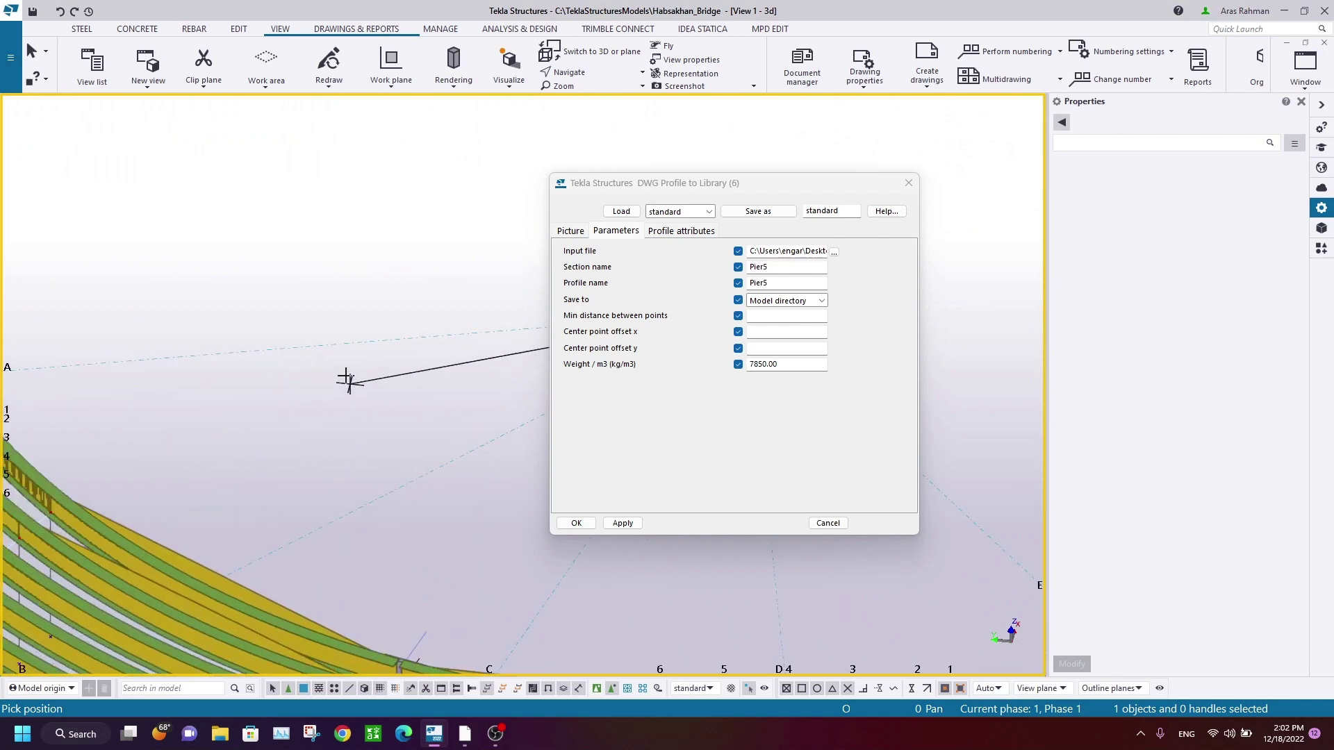
pyautogui.click(330, 348)
pyautogui.scroll(-3, 431, 291)
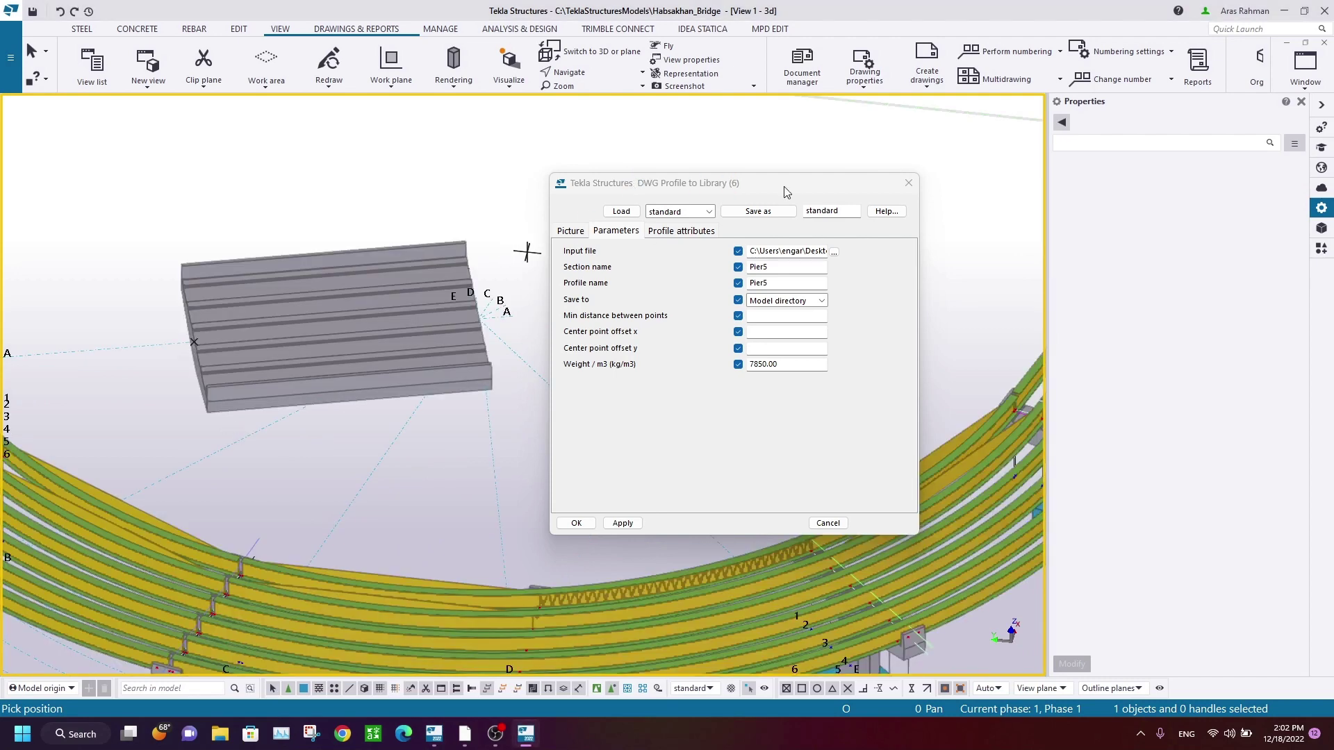
# Step: End the DWG profile import, close its settings and delete the sample part created in the empty area inside the girders
pyautogui.moveTo(785, 191); pyautogui.dragTo(873, 208)
pyautogui.scroll(5, 487, 452)
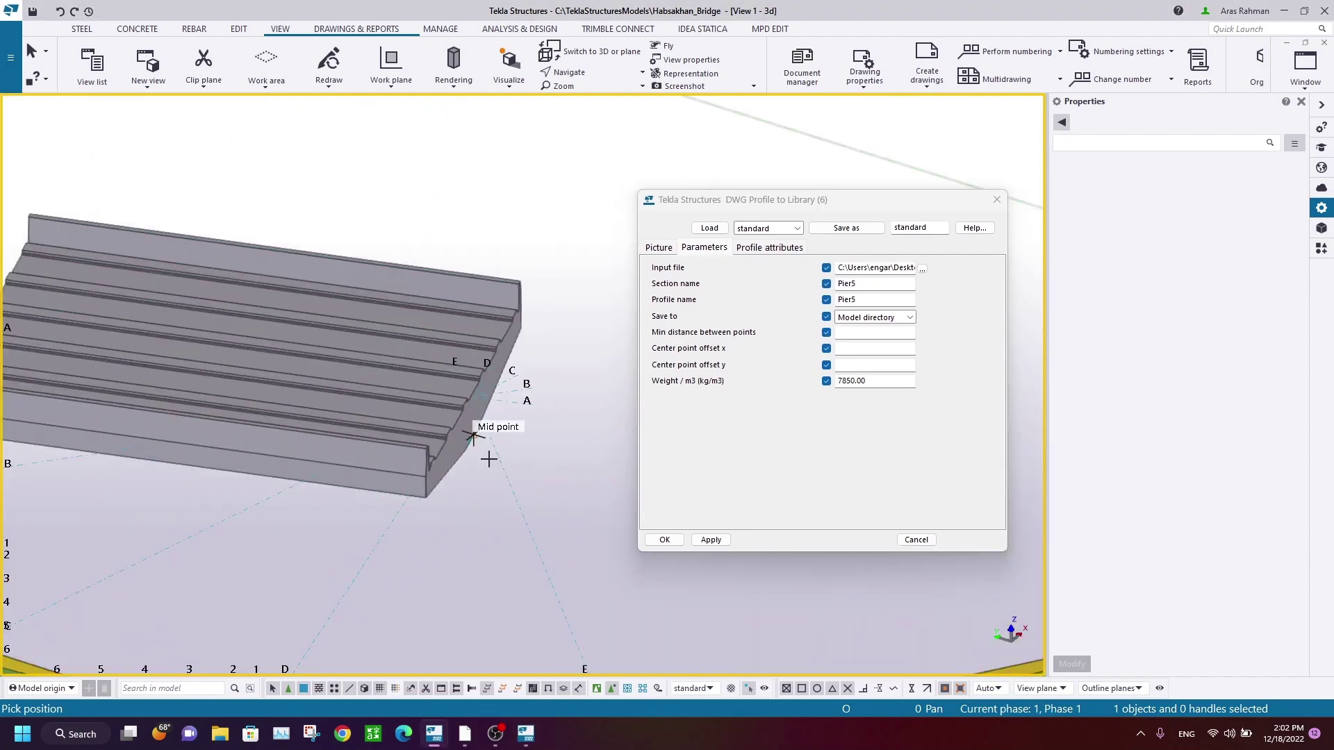
pyautogui.scroll(2, 489, 461)
pyautogui.keyDown('ctrl'); pyautogui.moveTo(530, 515); pyautogui.dragTo(414, 337, button='middle'); pyautogui.keyUp('ctrl')
pyautogui.rightClick(329, 329)
pyautogui.click(411, 339)
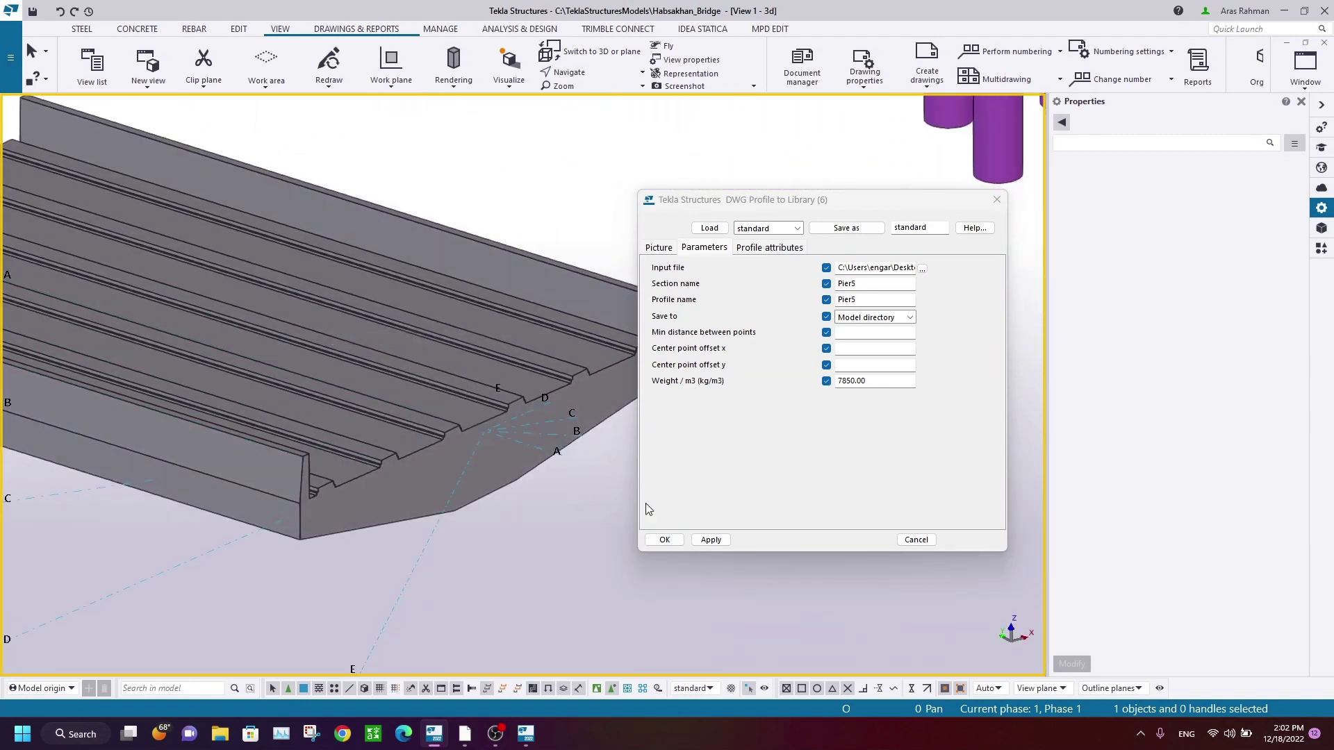
pyautogui.click(675, 541)
pyautogui.click(596, 283)
pyautogui.press('Delete')
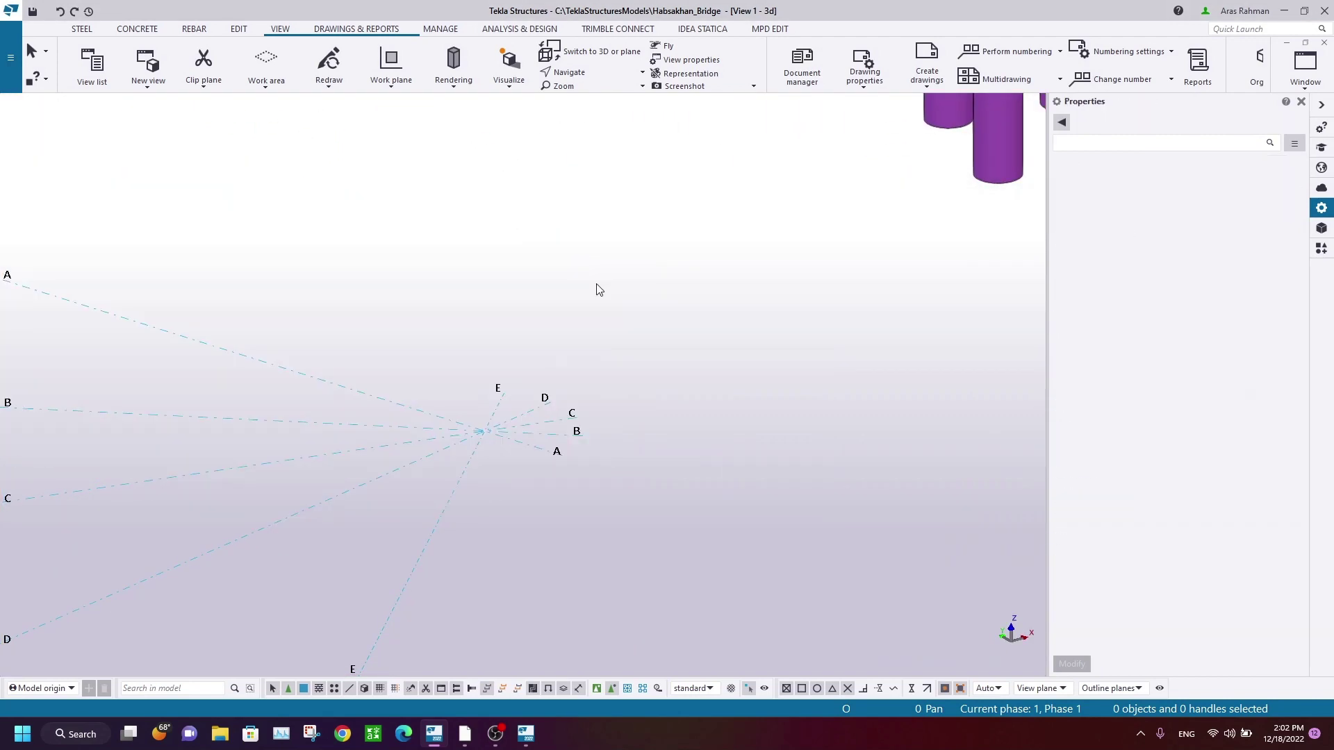
# Step: Redraw the 3D model view
pyautogui.scroll(-3, 612, 206)
pyautogui.rightClick(613, 205)
pyautogui.rightClick(461, 187)
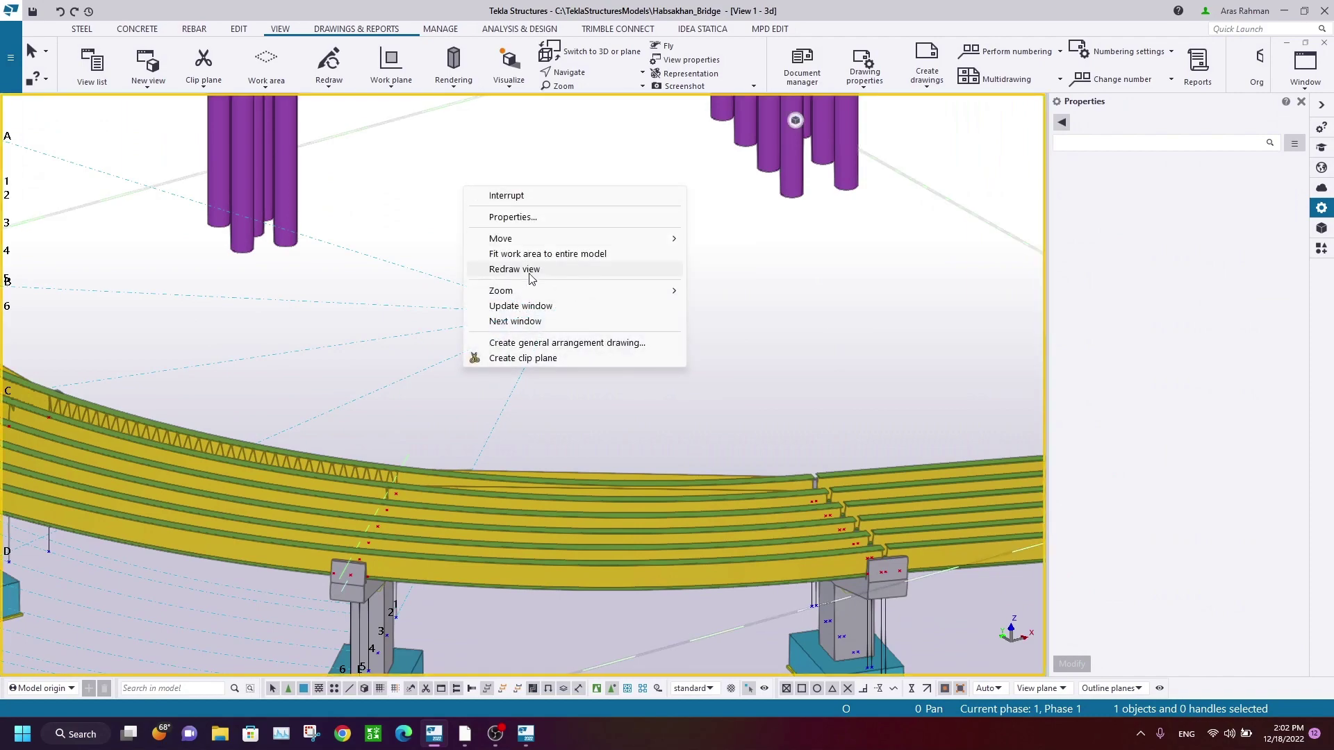
pyautogui.click(514, 268)
# Step: Start a concrete beam for the cap at grid B's support and name it PIER CAP 5
pyautogui.keyDown('ctrl'); pyautogui.moveTo(626, 412); pyautogui.dragTo(781, 398, button='middle'); pyautogui.keyUp('ctrl')
pyautogui.keyDown('ctrl'); pyautogui.moveTo(822, 383); pyautogui.dragTo(906, 407, button='middle'); pyautogui.keyUp('ctrl')
pyautogui.moveTo(430, 380); pyautogui.dragTo(639, 511, button='middle')
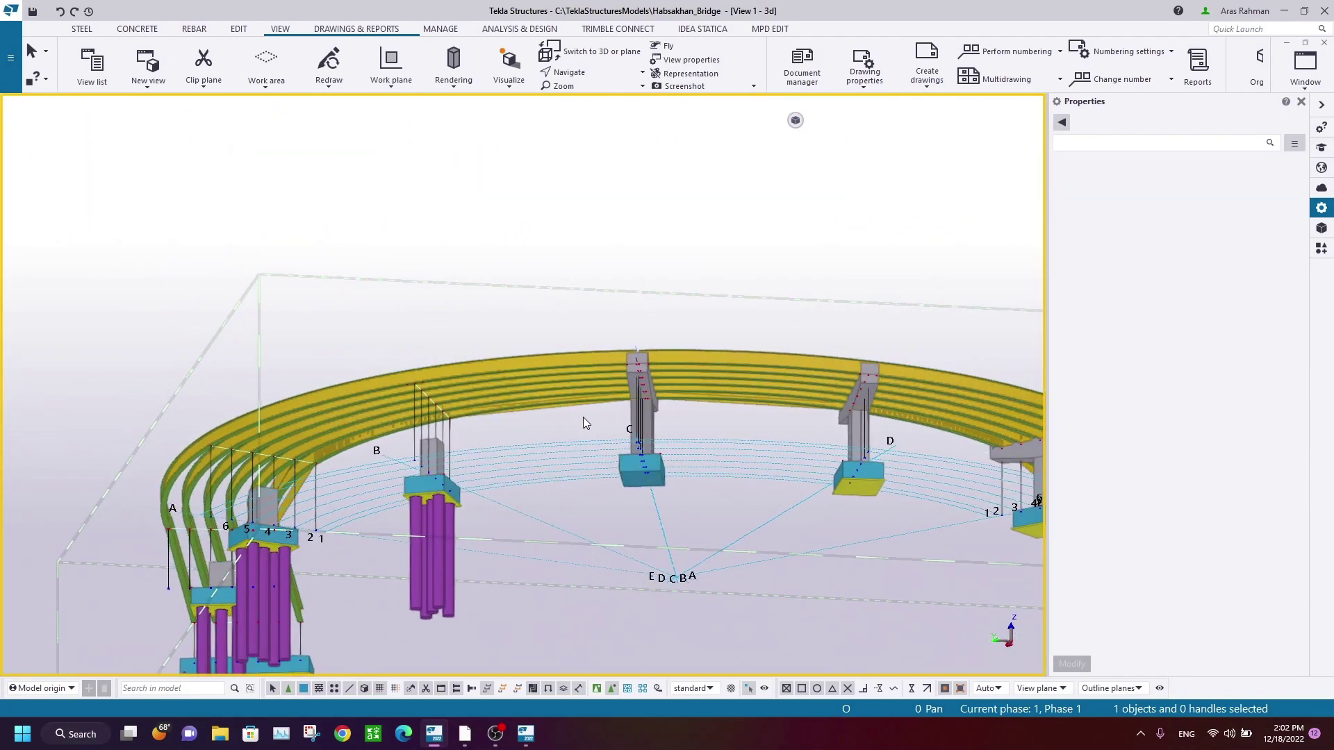
pyautogui.scroll(8, 458, 375)
pyautogui.click(137, 28)
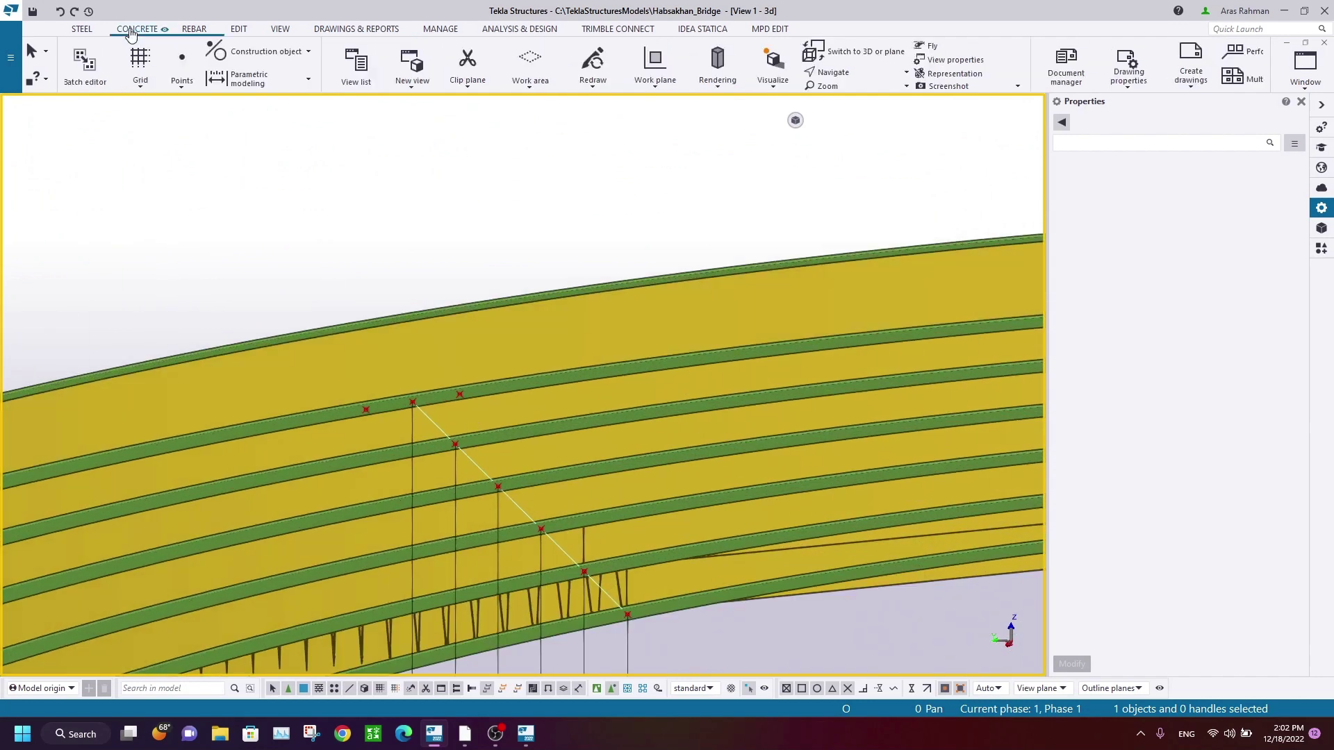
pyautogui.click(127, 63)
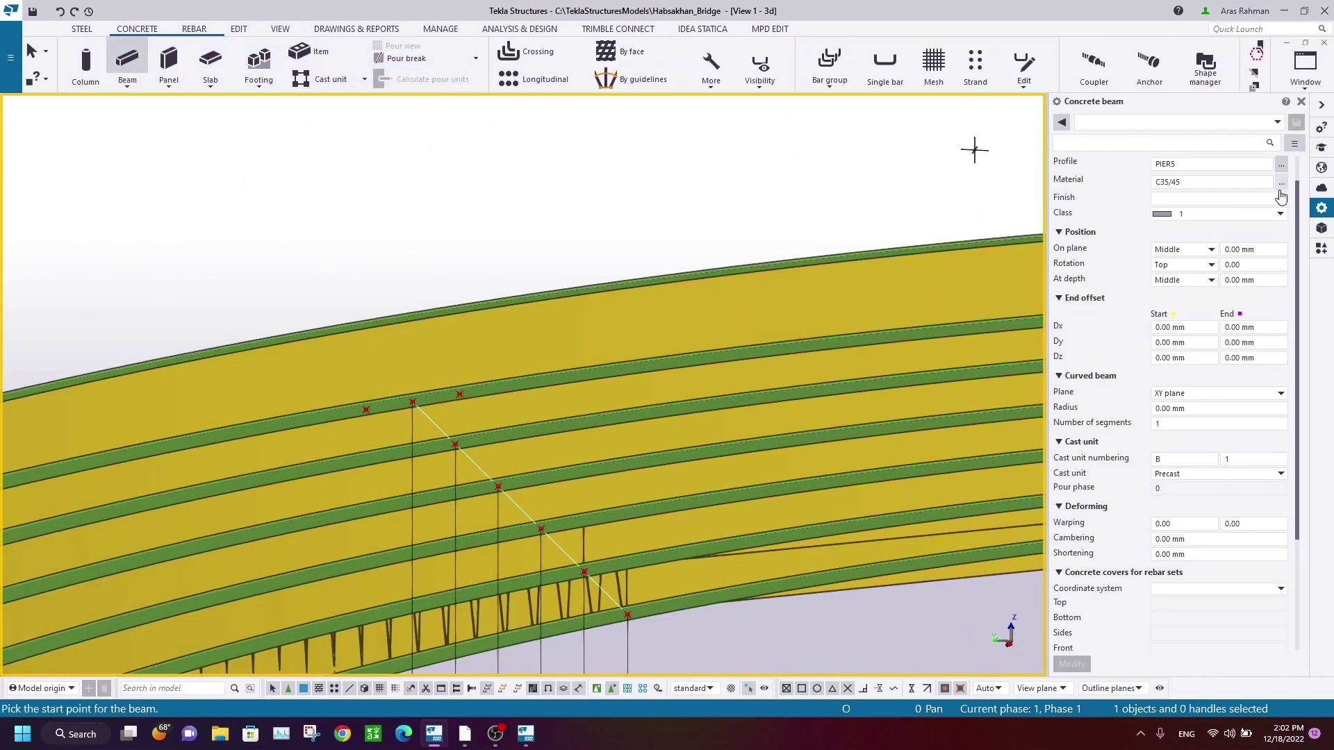
pyautogui.scroll(1, 1252, 179)
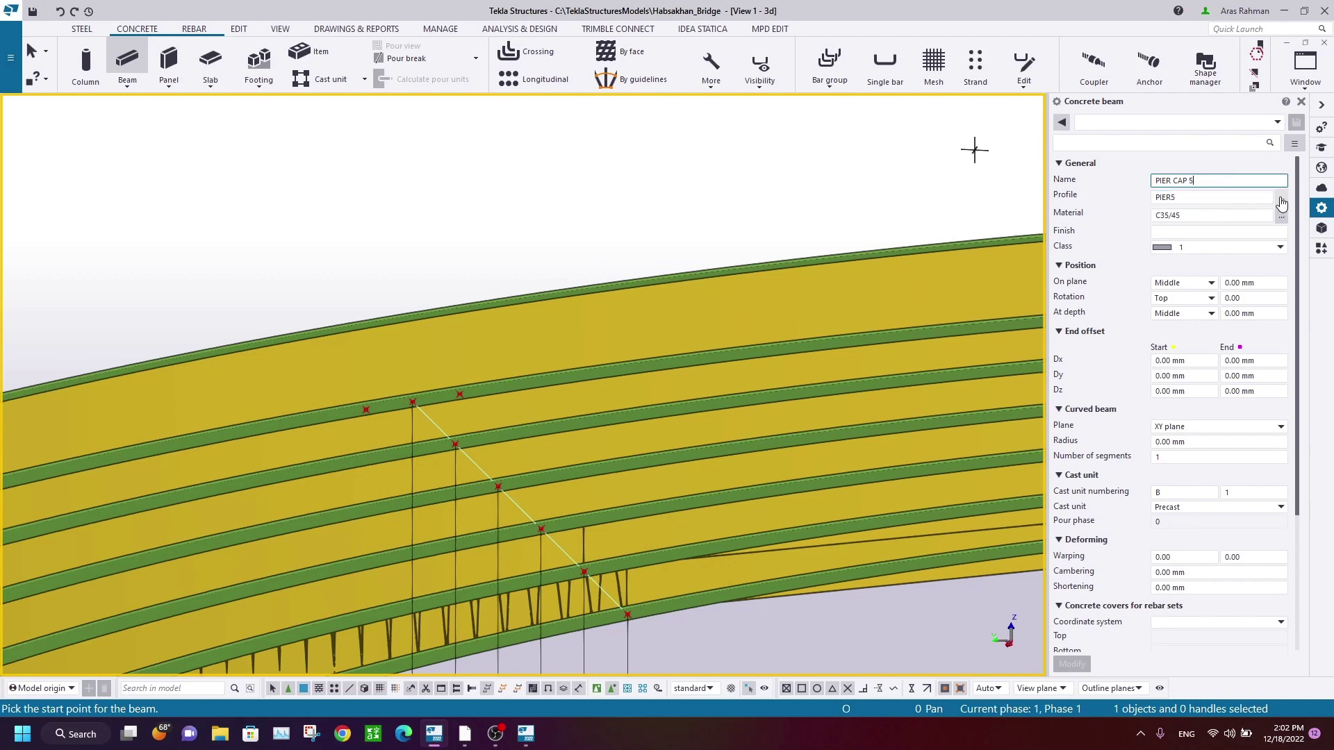
# Step: Look for the imported profile under Others in the profile catalog, and set the beam's profile to PIER5
pyautogui.click(1281, 201)
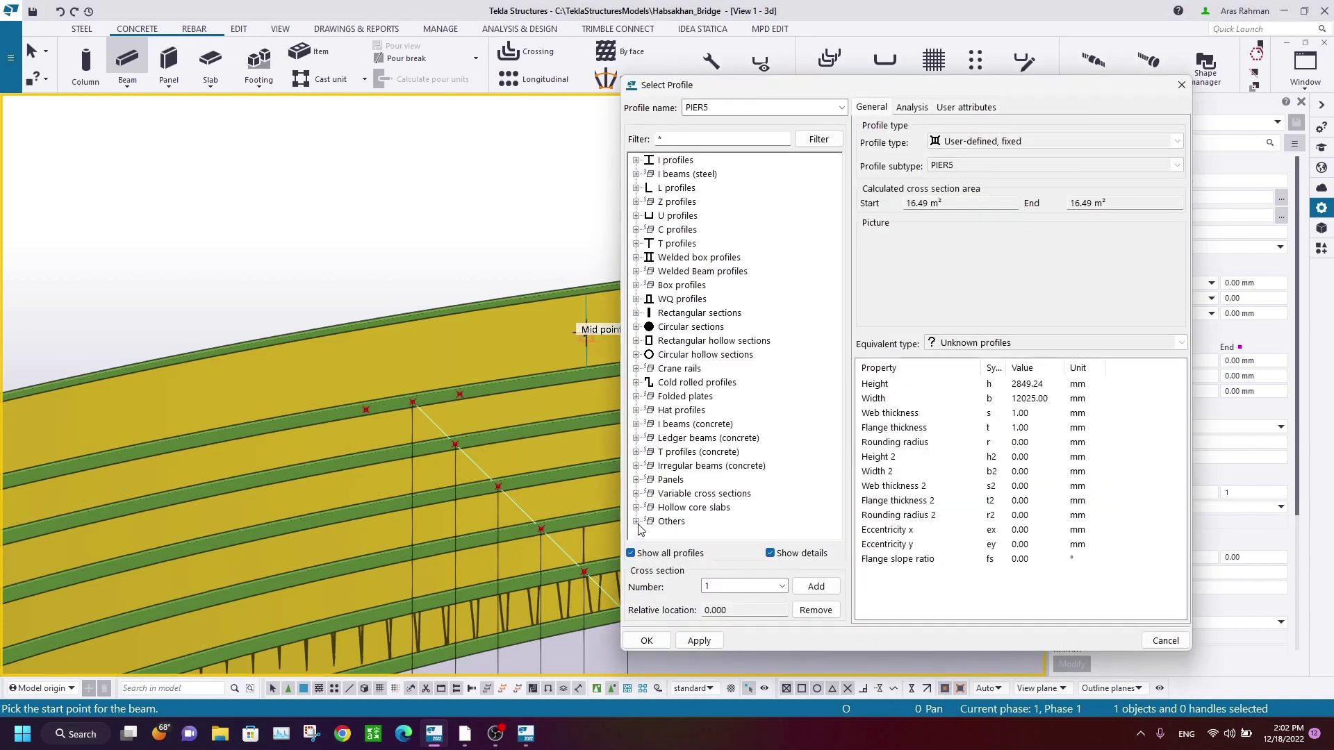
pyautogui.click(636, 521)
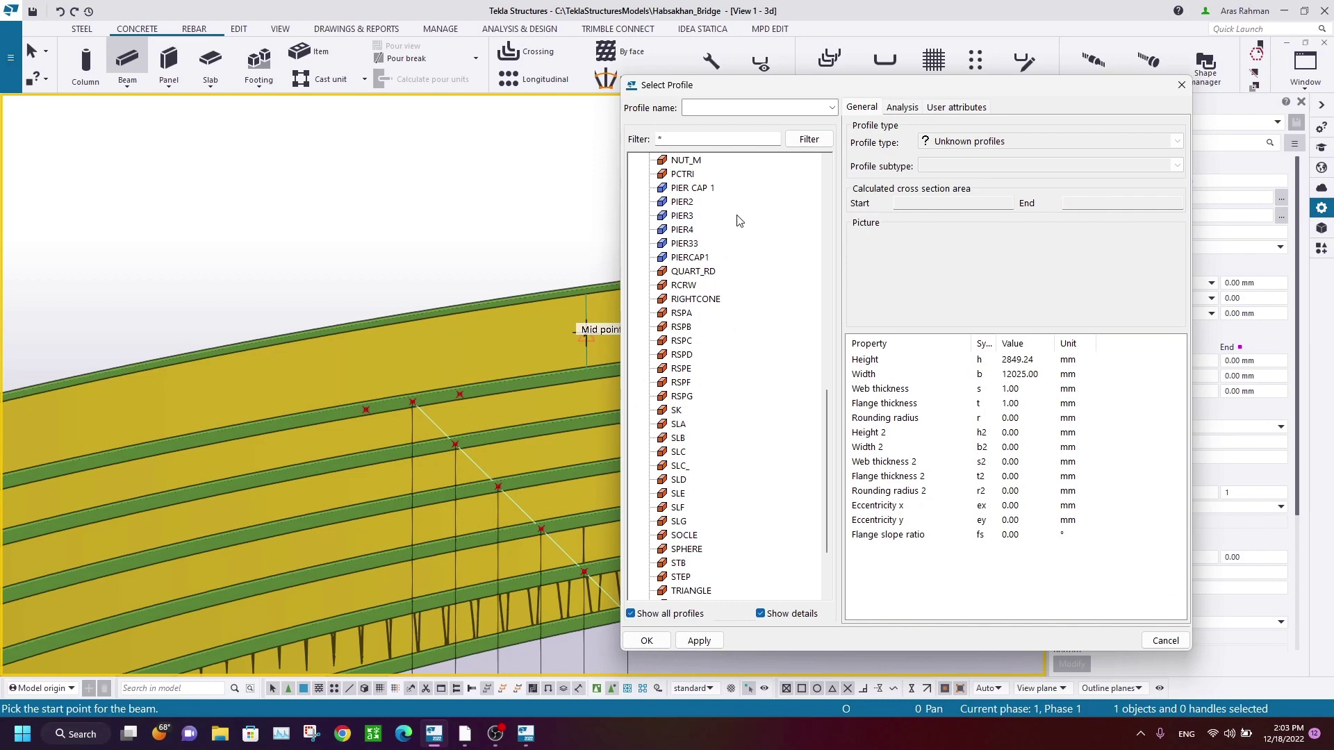
pyautogui.scroll(-3, 707, 206)
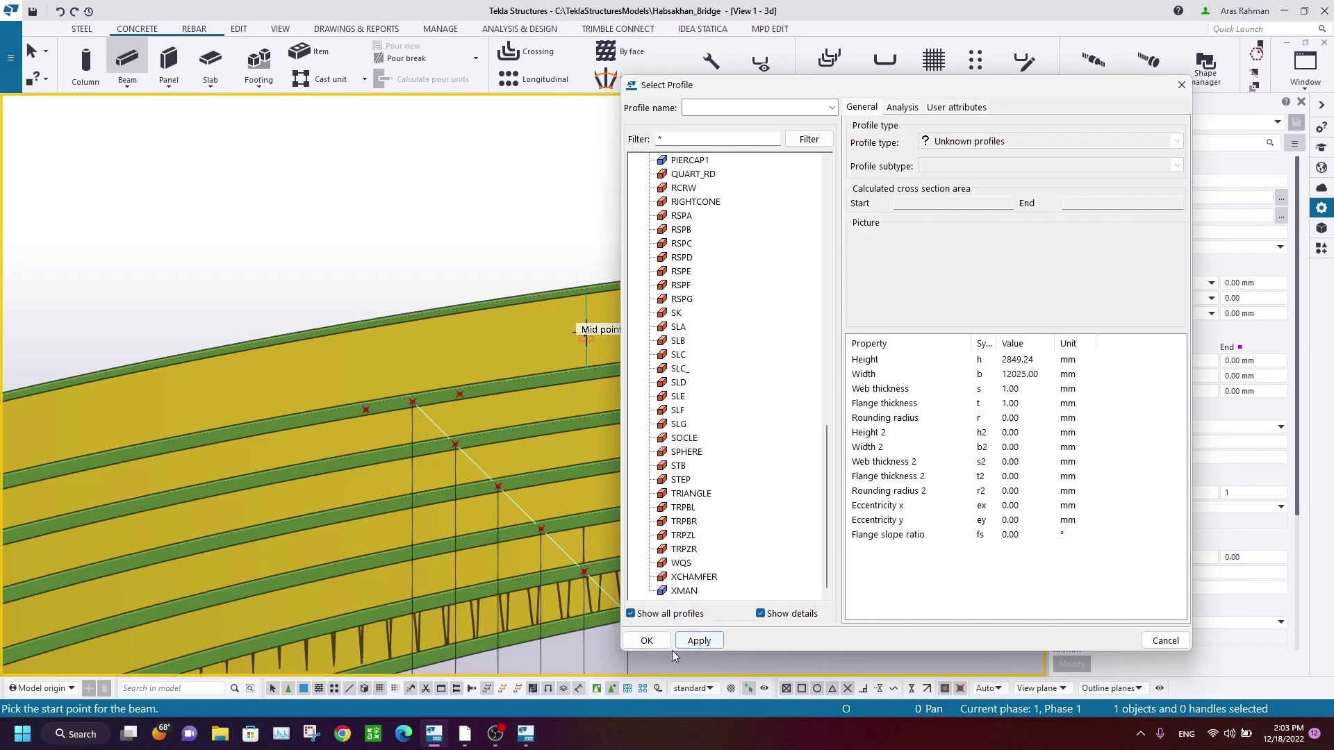
pyautogui.click(647, 644)
pyautogui.press('BackSpace')
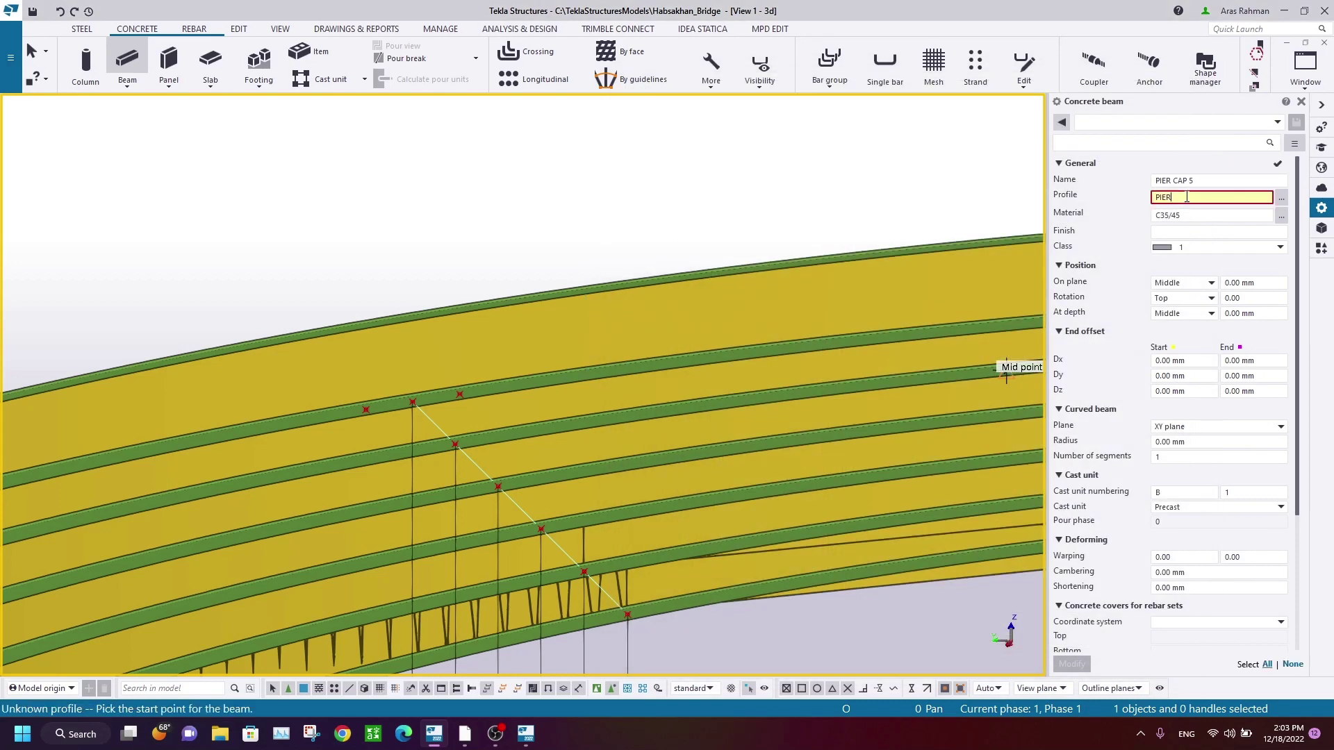
pyautogui.write('5')
pyautogui.scroll(-2, 332, 265)
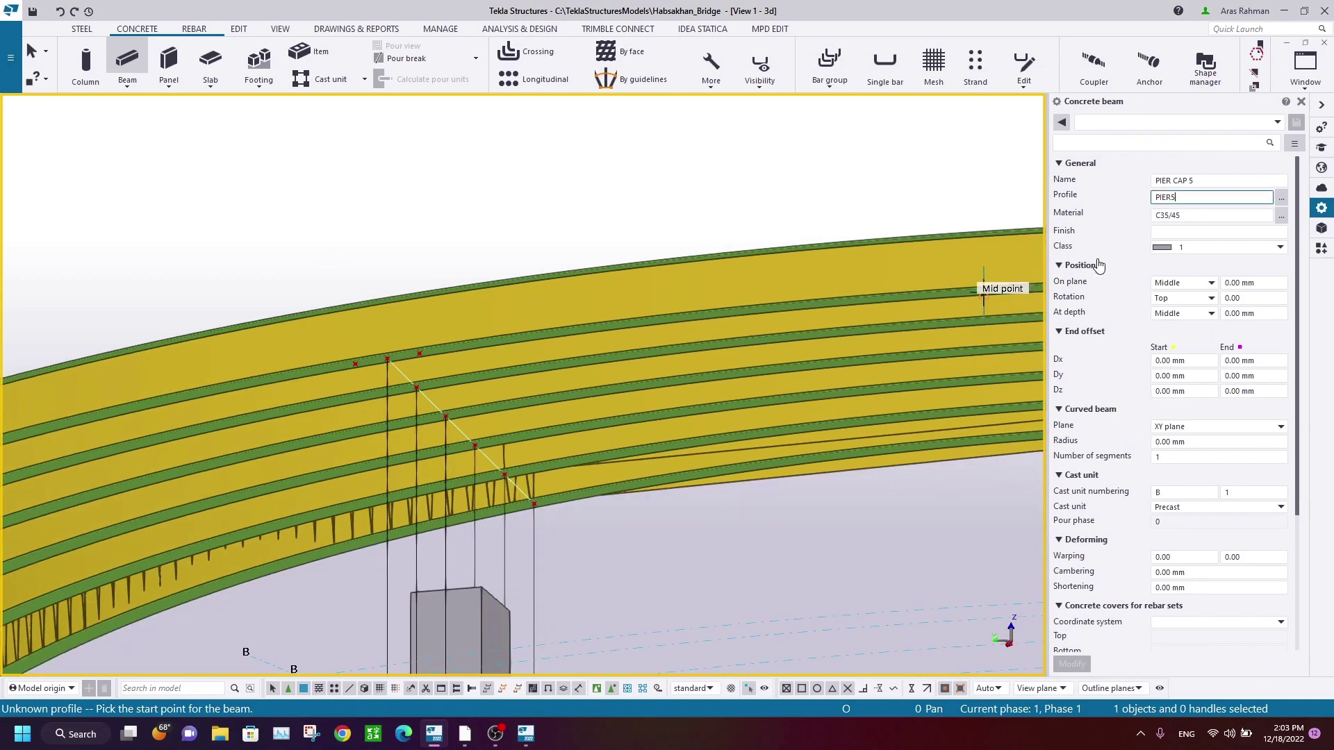
# Step: Create the pier cap beam between the two points on either side of grid B's support, and end the command
pyautogui.scroll(5, 348, 334)
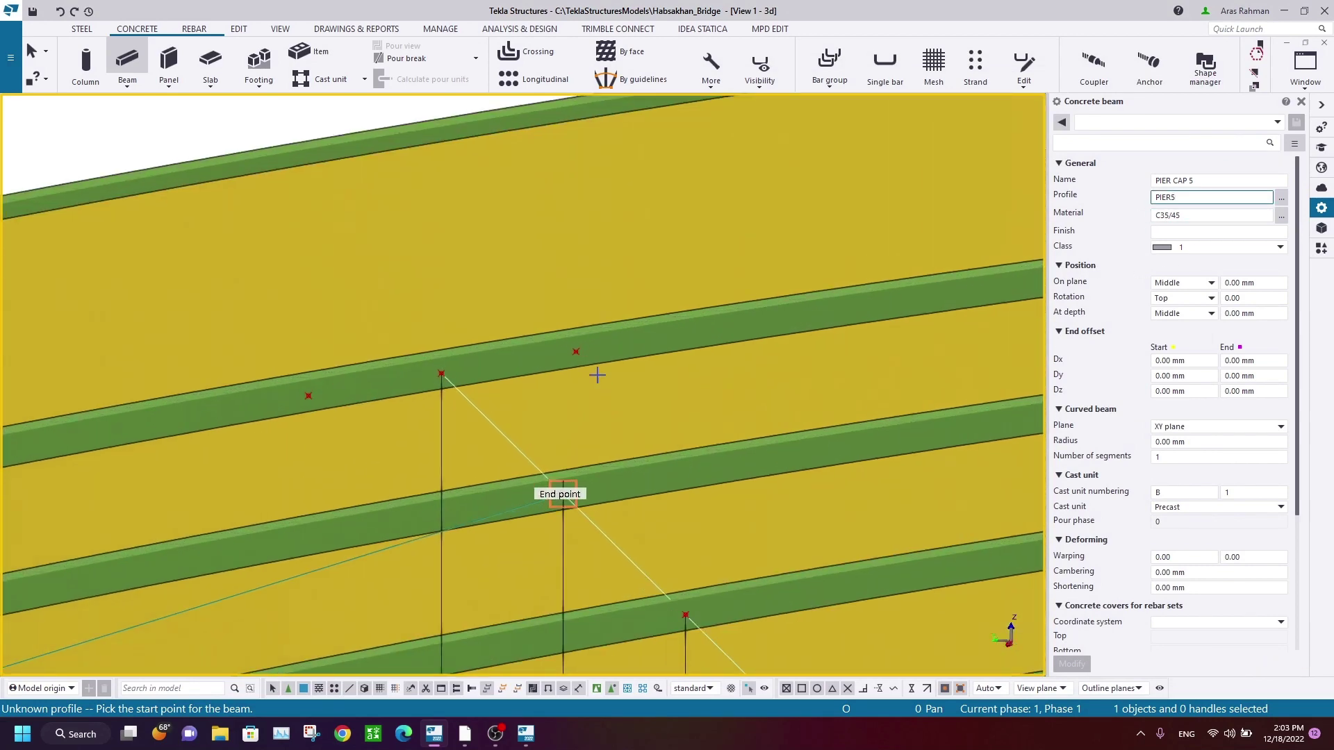
pyautogui.click(577, 353)
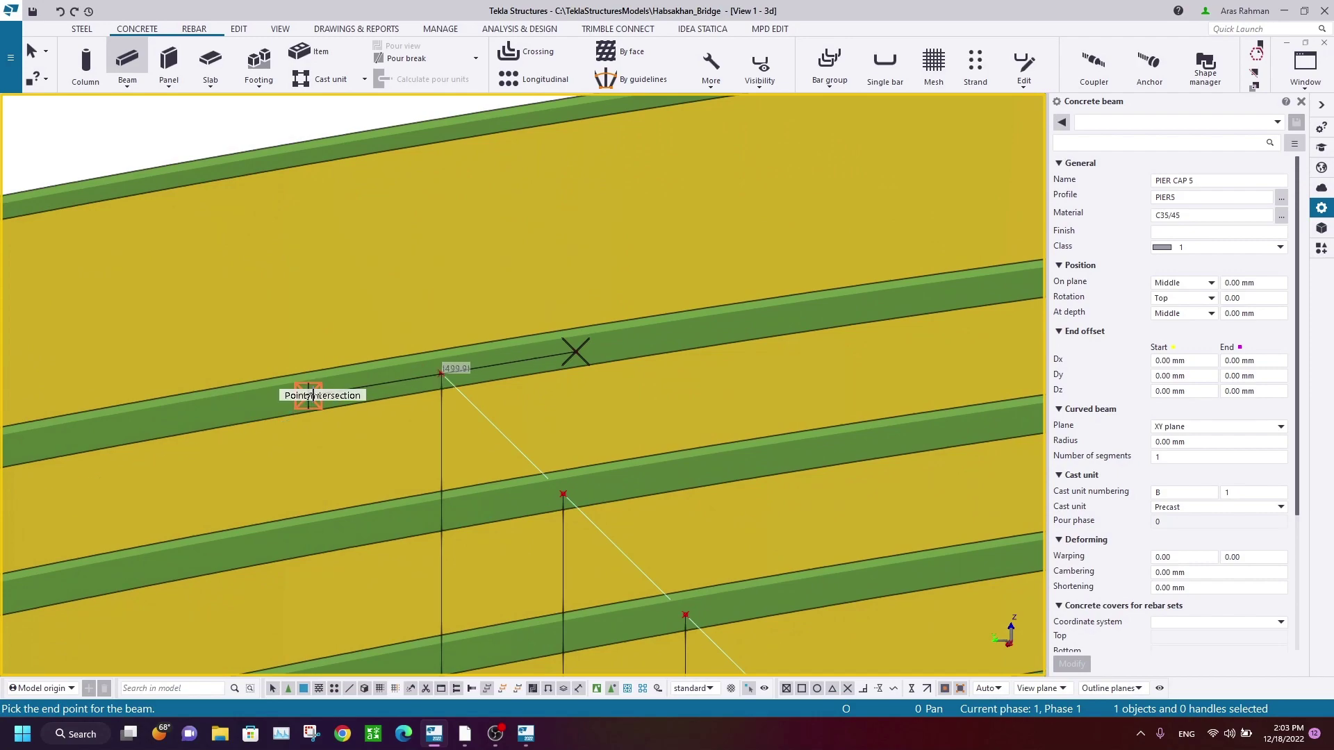
pyautogui.click(313, 399)
pyautogui.scroll(-5, 387, 313)
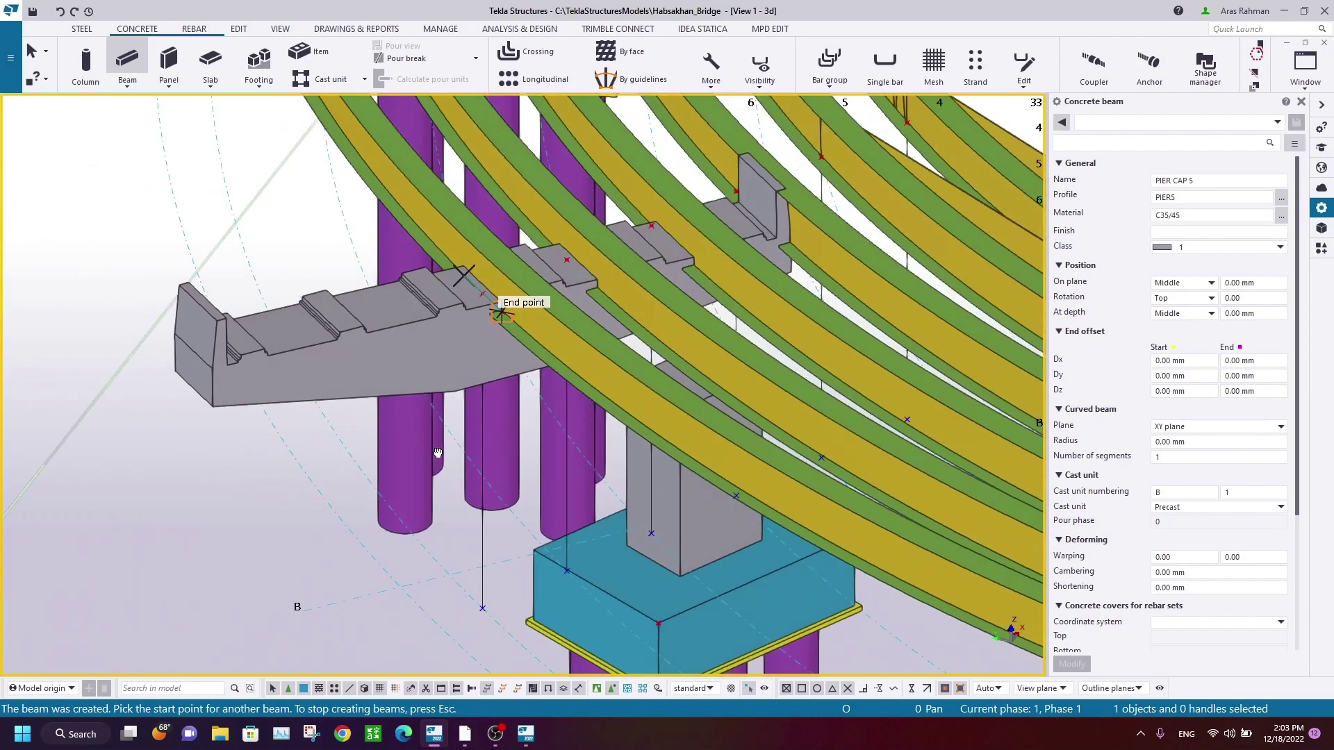
pyautogui.keyDown('ctrl'); pyautogui.moveTo(438, 453); pyautogui.dragTo(325, 448, button='middle'); pyautogui.keyUp('ctrl')
pyautogui.rightClick(236, 108)
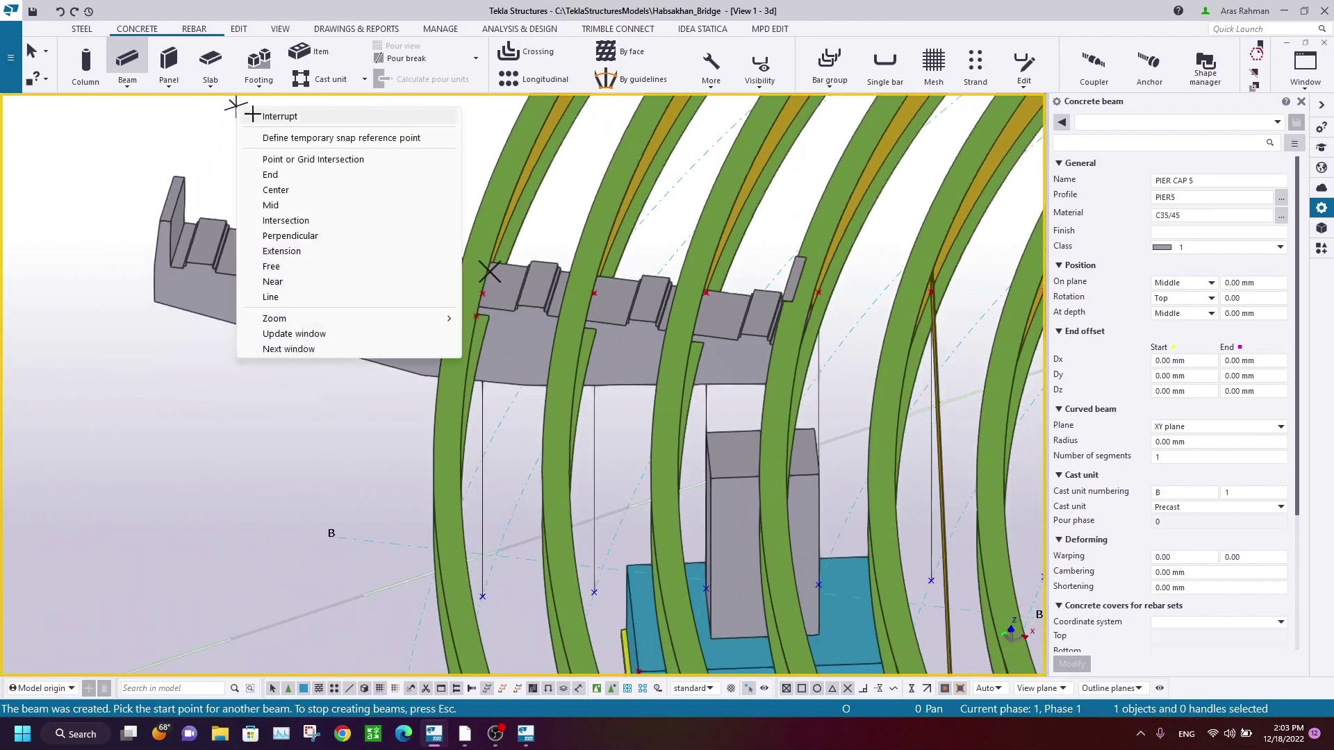
pyautogui.click(289, 117)
# Step: Examine the new pier cap's girder seats and its position relative to the girders and the column
pyautogui.keyDown('ctrl'); pyautogui.moveTo(304, 137); pyautogui.dragTo(467, 328, button='middle'); pyautogui.keyUp('ctrl')
pyautogui.scroll(5, 444, 281)
pyautogui.scroll(-3, 376, 305)
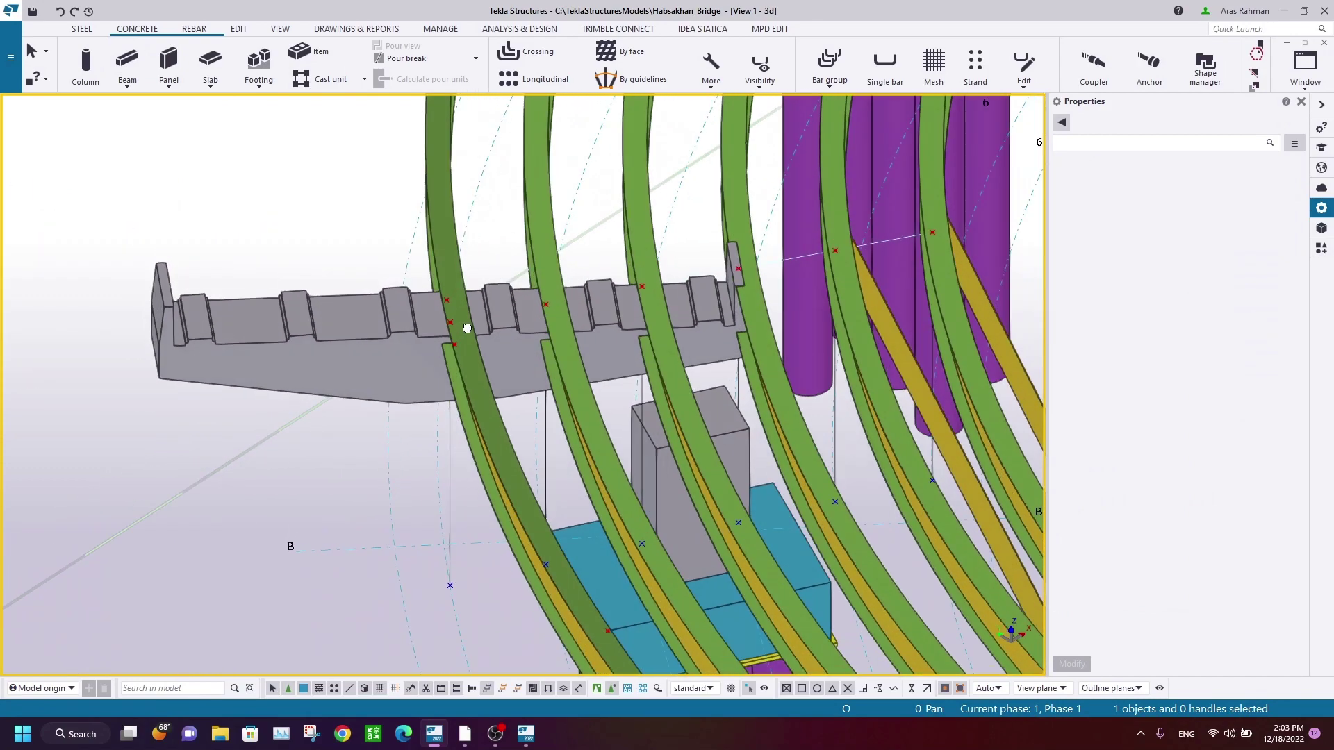
pyautogui.scroll(3, 200, 339)
pyautogui.scroll(2, 183, 354)
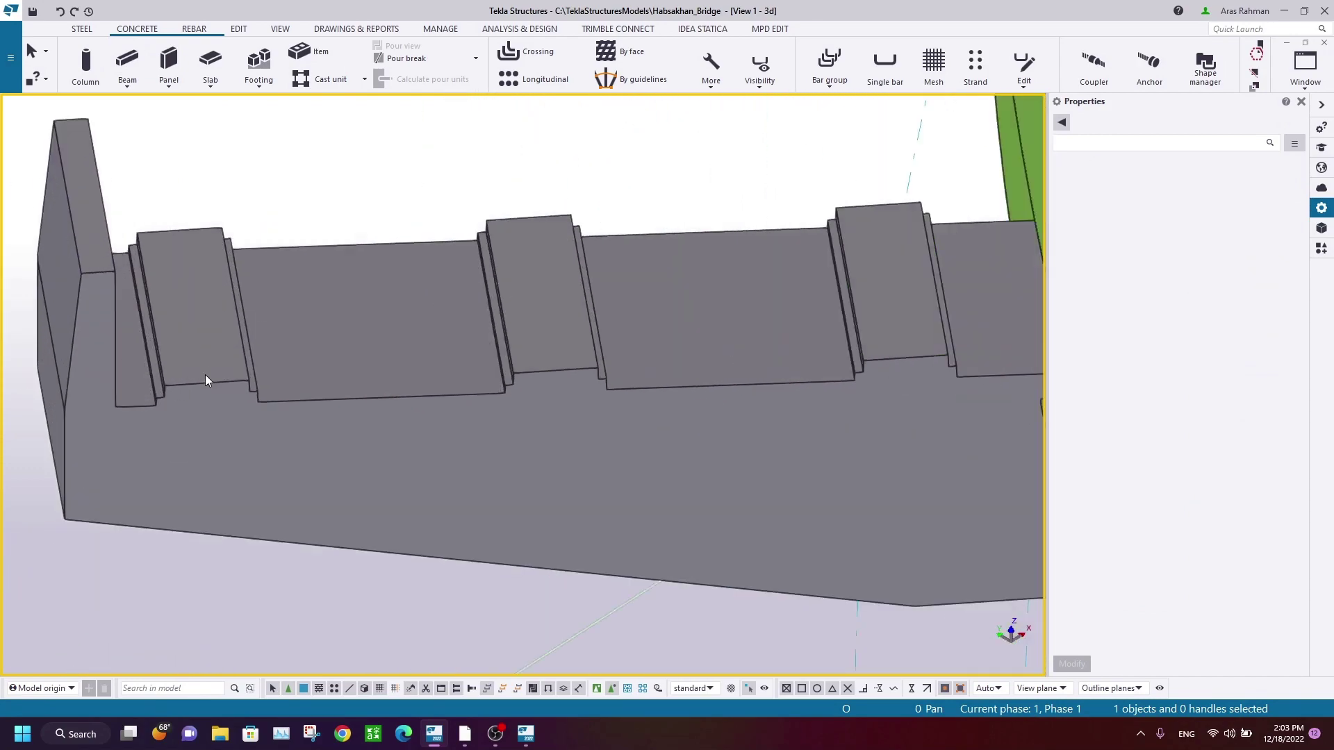
pyautogui.moveTo(206, 375); pyautogui.dragTo(281, 355, button='middle')
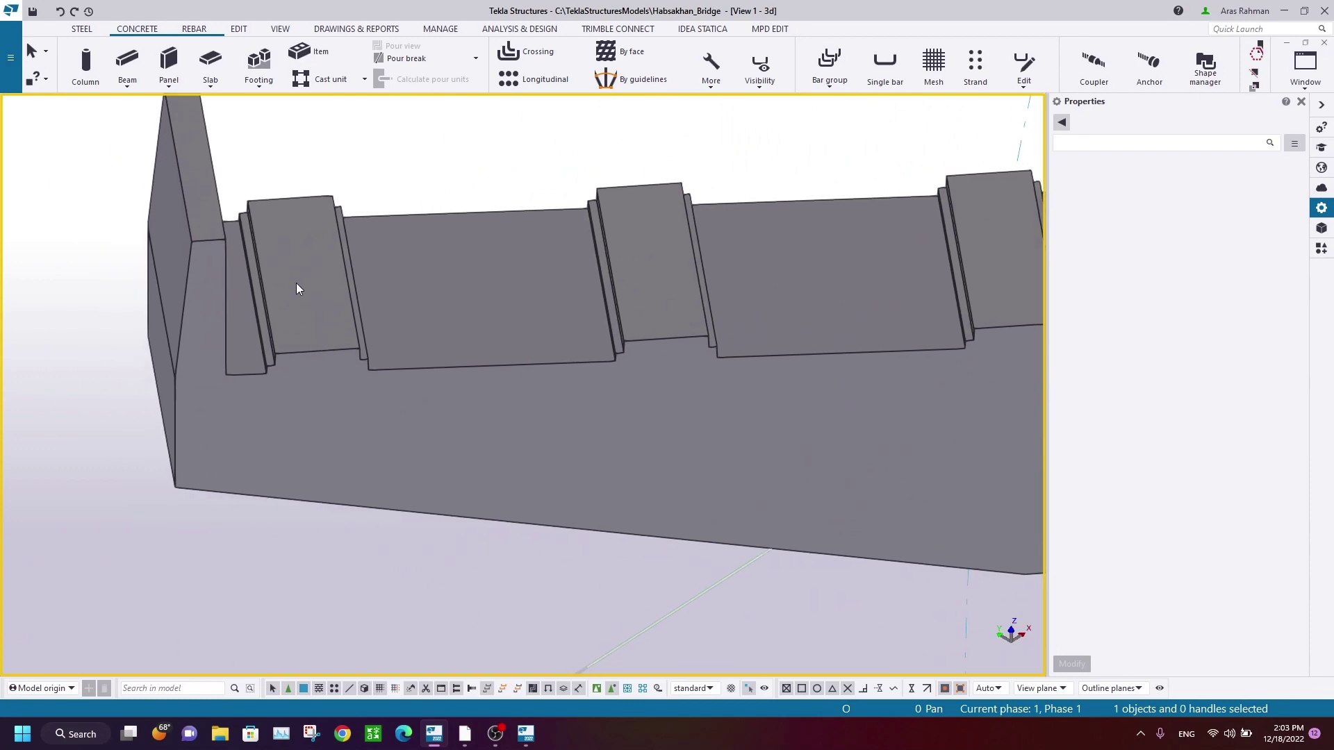
pyautogui.scroll(-8, 308, 273)
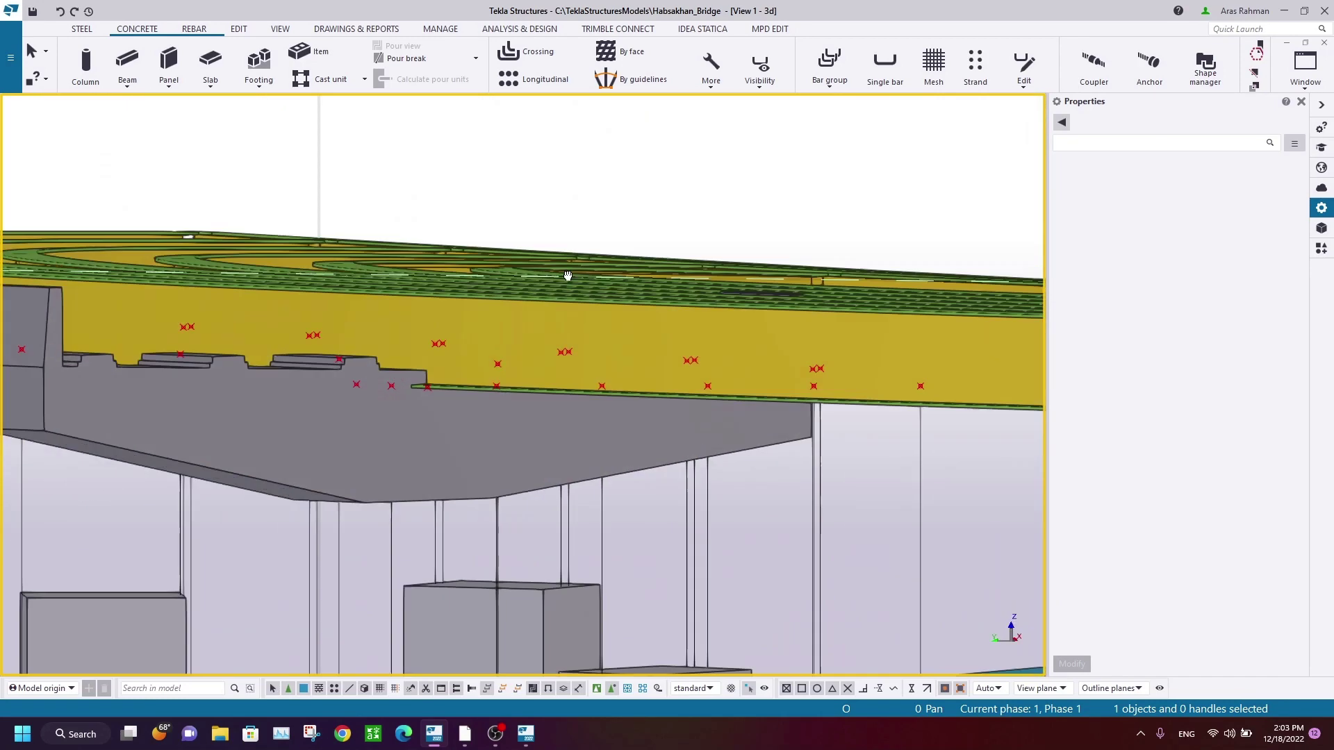
pyautogui.keyDown('ctrl'); pyautogui.moveTo(568, 276); pyautogui.dragTo(251, 128, button='middle'); pyautogui.keyUp('ctrl')
pyautogui.scroll(2, 327, 400)
pyautogui.scroll(-1, 606, 271)
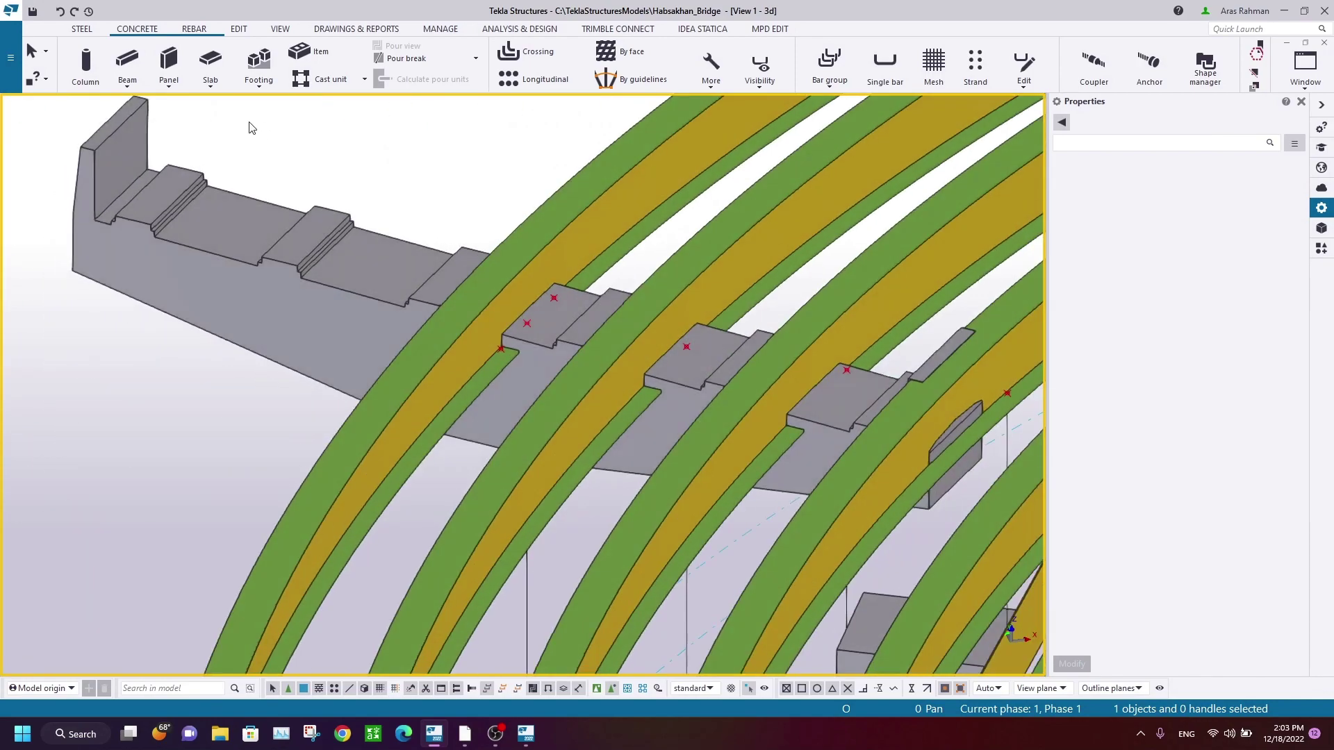
# Step: Add a construction line with extension 0 between the midpoints of the long edges of the cap's outermost girder seat
pyautogui.click(238, 29)
pyautogui.click(1049, 52)
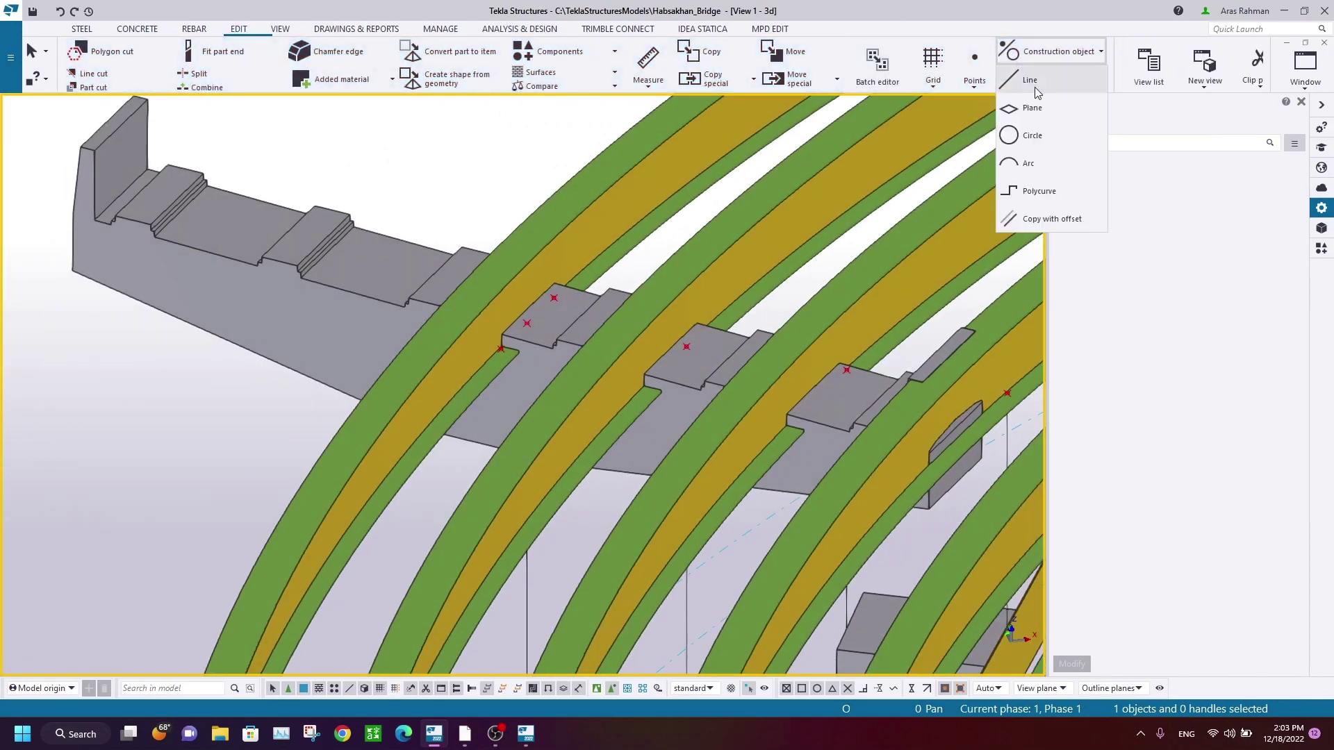
pyautogui.click(1035, 91)
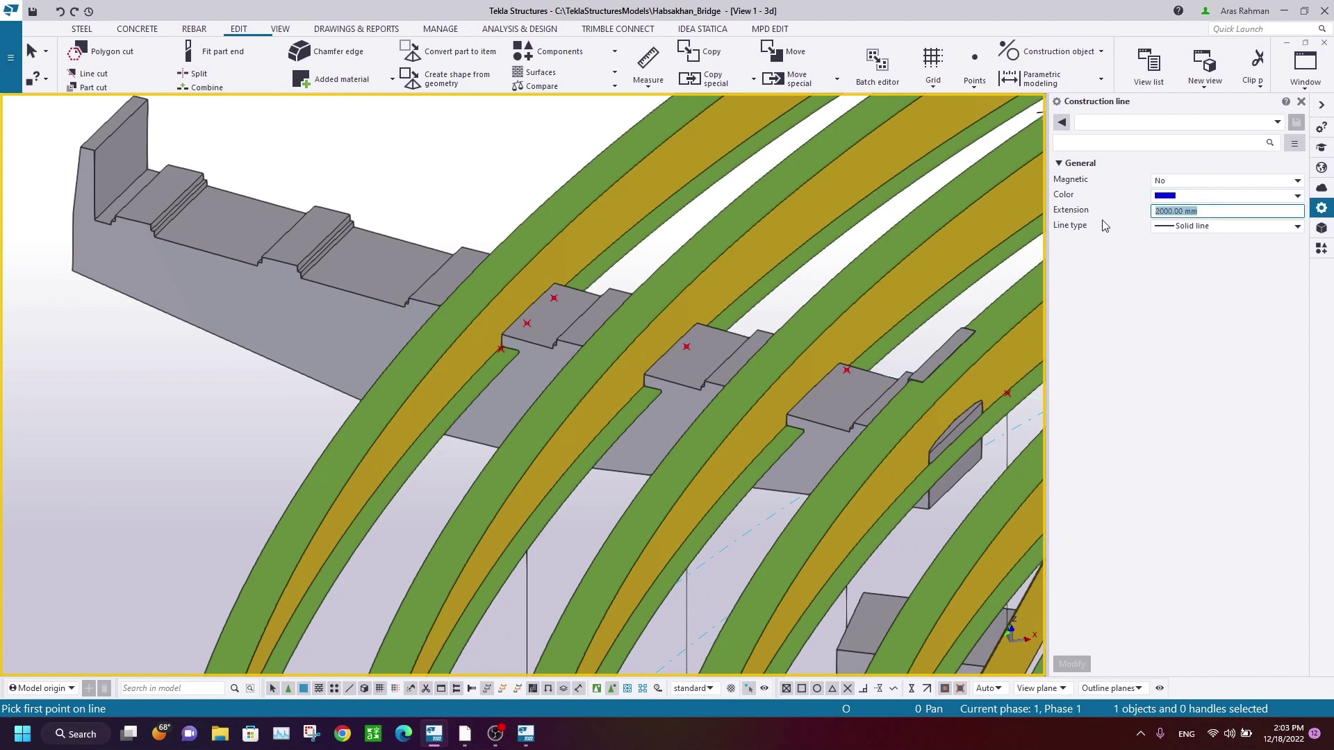
pyautogui.scroll(6, 341, 166)
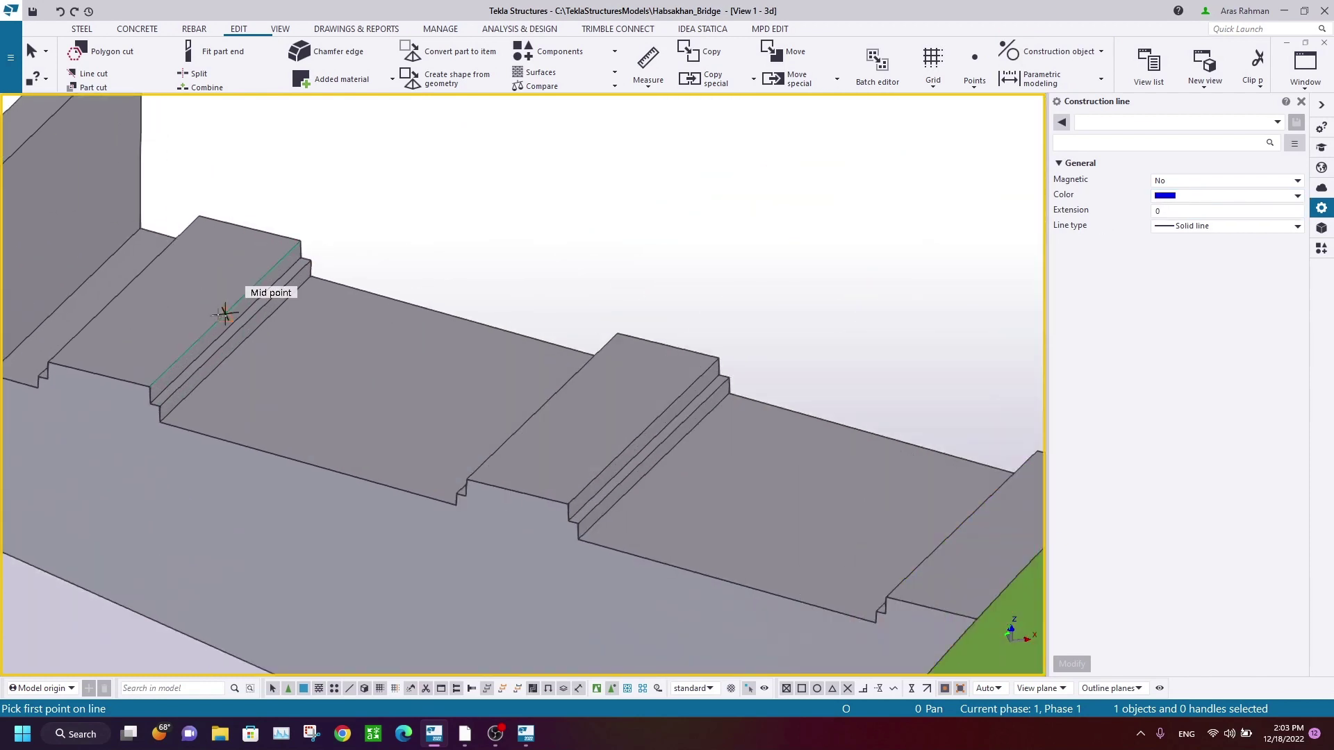
pyautogui.click(130, 289)
pyautogui.rightClick(407, 178)
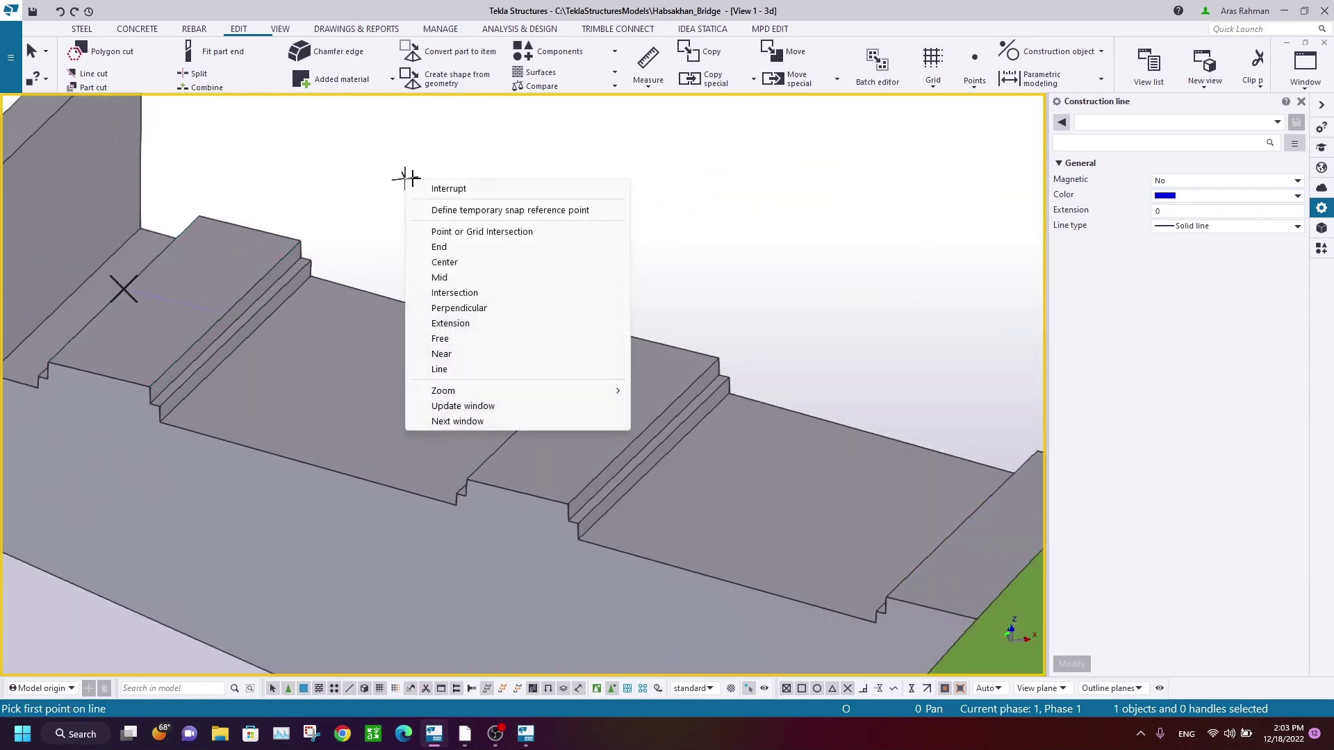
pyautogui.click(470, 189)
# Step: Move the pier cap and its construction line linearly from the line's midpoint to the support point under the outer girder
pyautogui.scroll(-3, 419, 218)
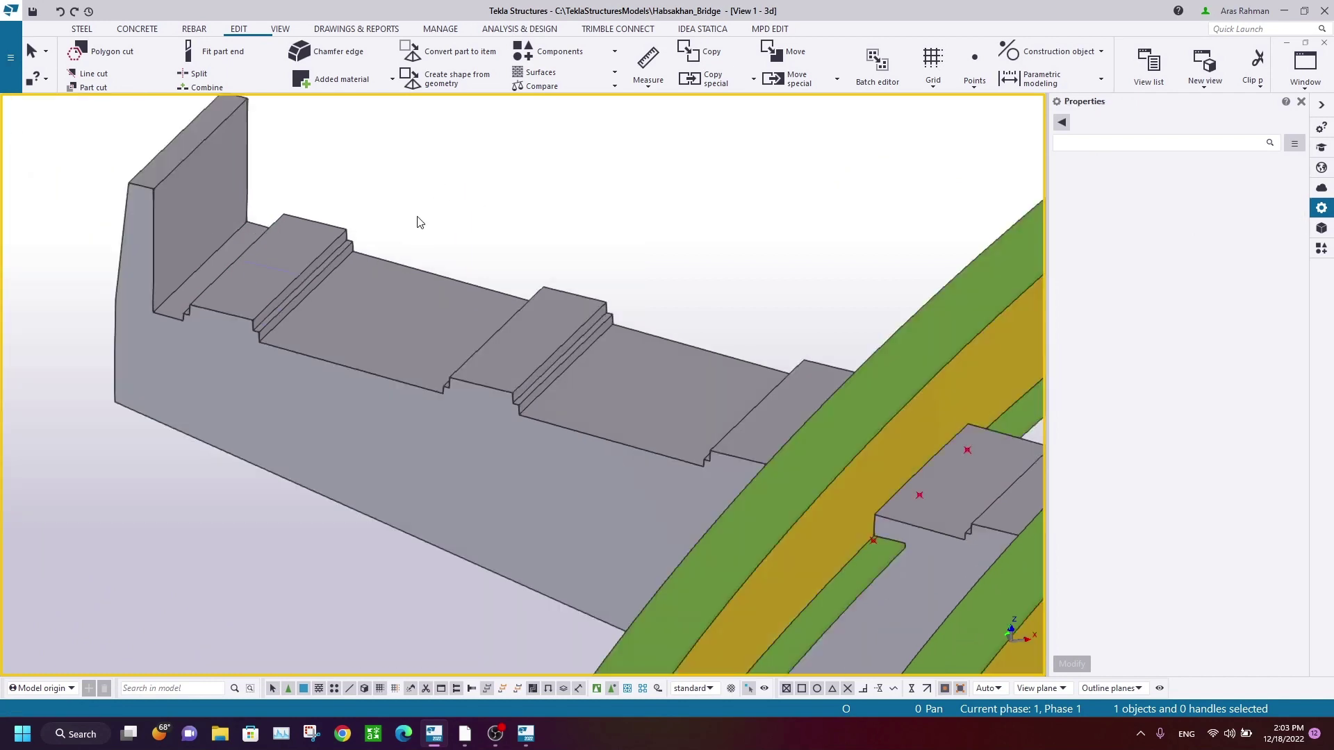
pyautogui.moveTo(416, 128); pyautogui.dragTo(60, 448)
pyautogui.rightClick(518, 168)
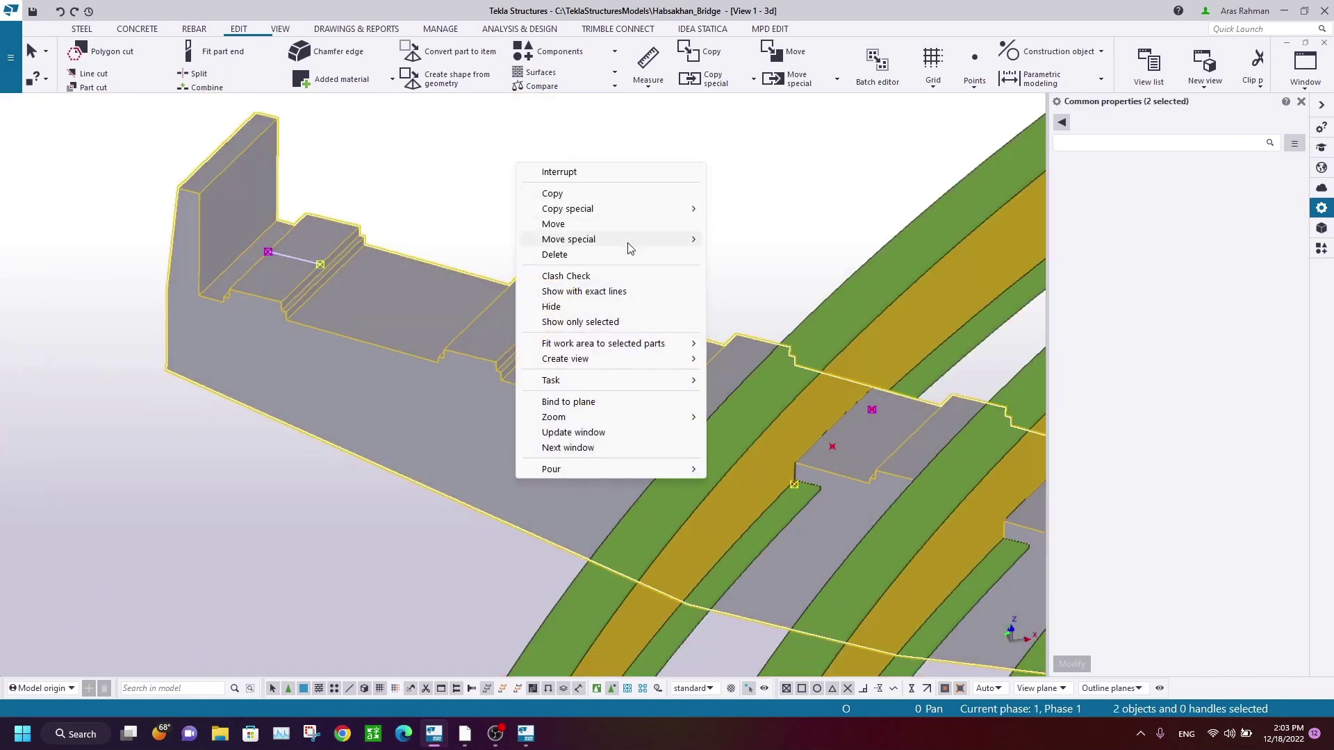
pyautogui.click(743, 239)
pyautogui.scroll(6, 299, 261)
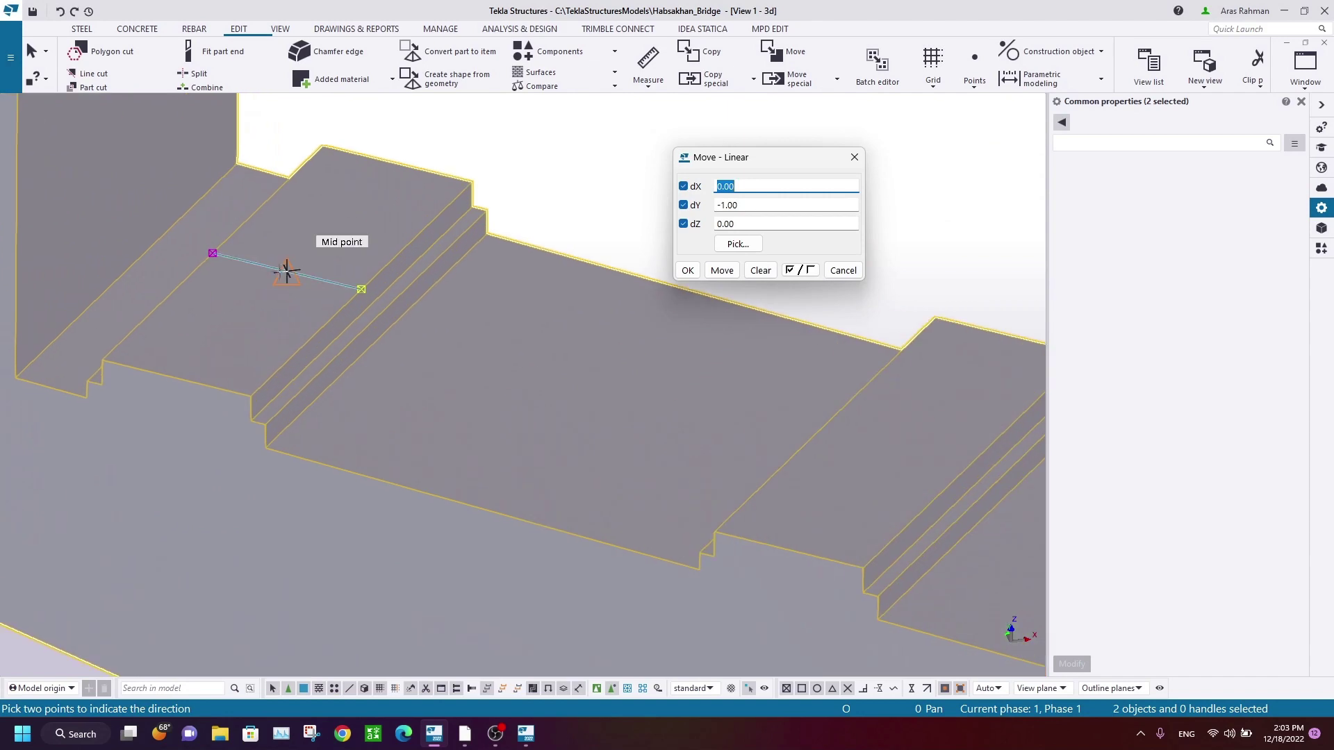
pyautogui.scroll(-5, 278, 189)
pyautogui.scroll(6, 651, 311)
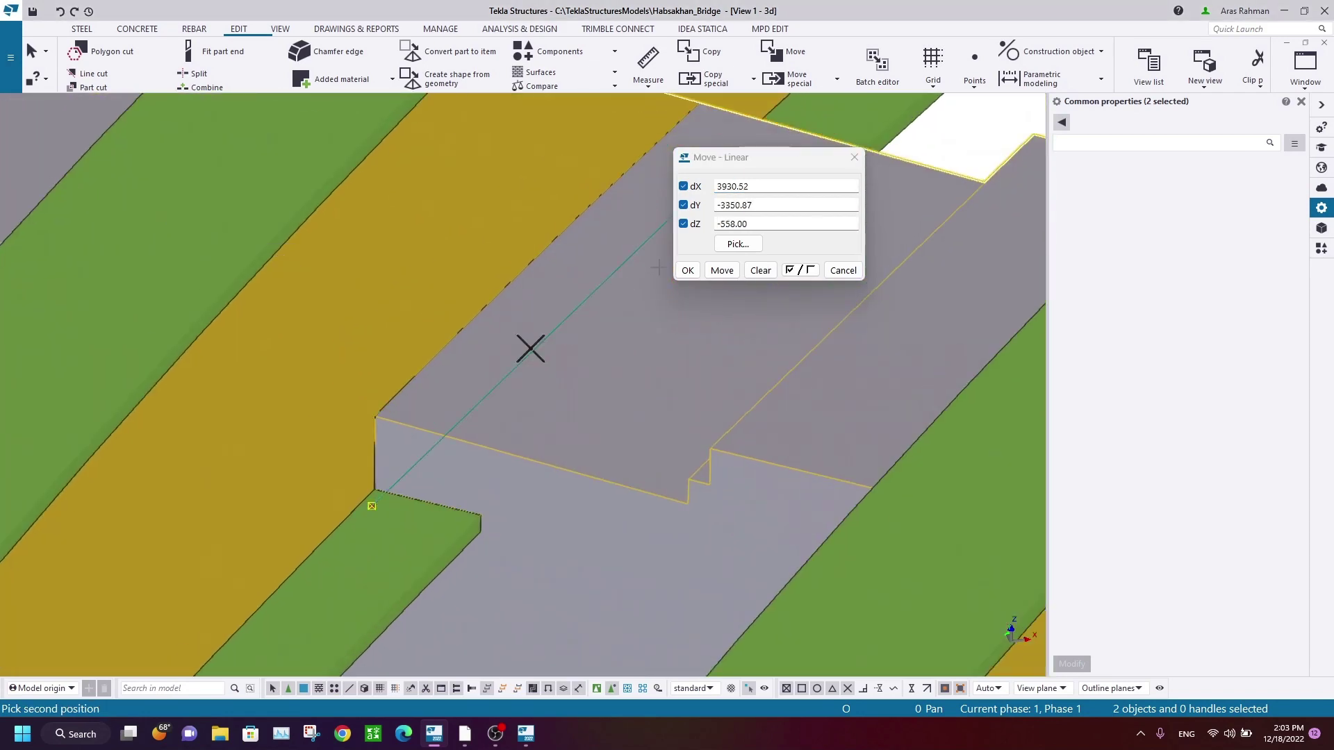
pyautogui.click(720, 271)
pyautogui.click(855, 157)
pyautogui.scroll(-3, 425, 271)
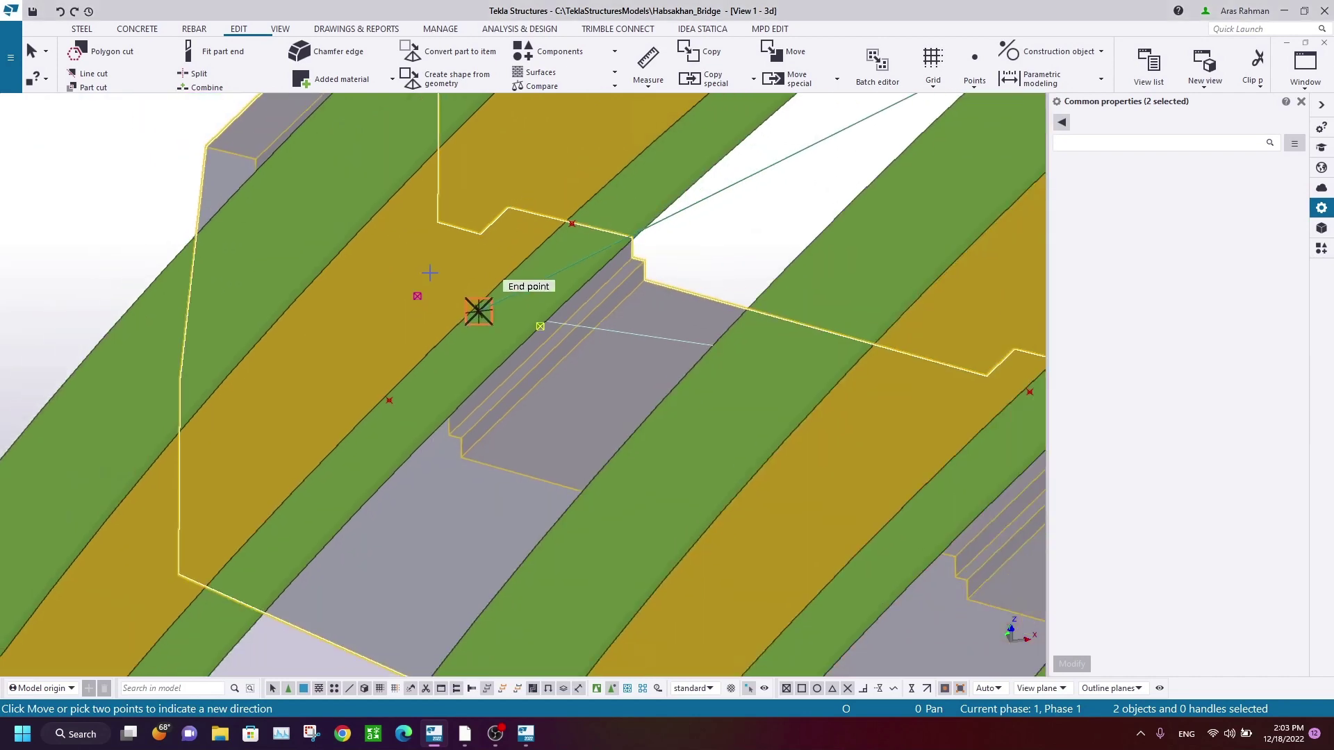
pyautogui.moveTo(429, 274); pyautogui.dragTo(646, 322, button='middle')
pyautogui.rightClick(141, 233)
pyautogui.click(198, 243)
pyautogui.click(332, 228)
# Step: Examine the moved pier cap's alignment with the girders and grid B's support from above
pyautogui.scroll(-2, 334, 229)
pyautogui.keyDown('ctrl'); pyautogui.moveTo(334, 229); pyautogui.dragTo(616, 227, button='middle'); pyautogui.keyUp('ctrl')
pyautogui.moveTo(640, 304); pyautogui.dragTo(371, 353, button='middle')
pyautogui.scroll(3, 418, 268)
pyautogui.keyDown('ctrl'); pyautogui.moveTo(469, 328); pyautogui.dragTo(406, 240, button='middle'); pyautogui.keyUp('ctrl')
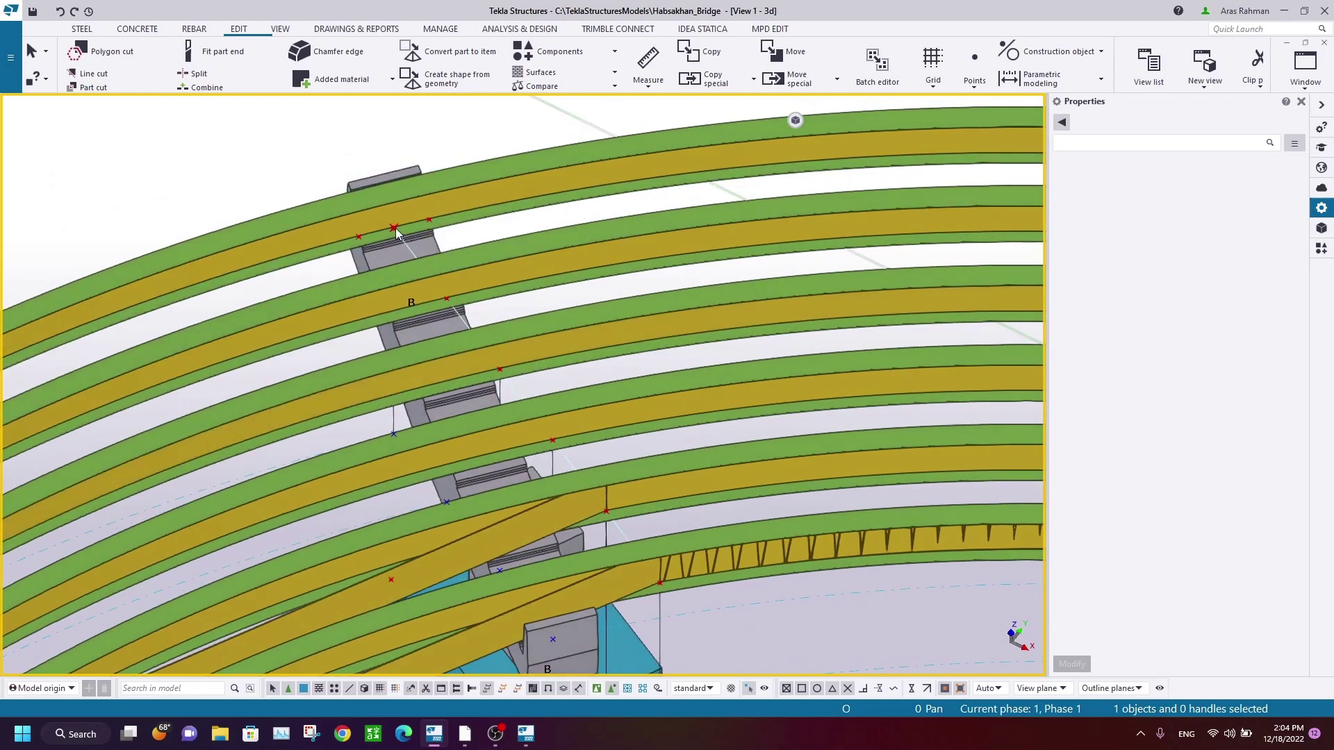
pyautogui.keyDown('ctrl'); pyautogui.moveTo(351, 182); pyautogui.dragTo(449, 272, button='middle'); pyautogui.keyUp('ctrl')
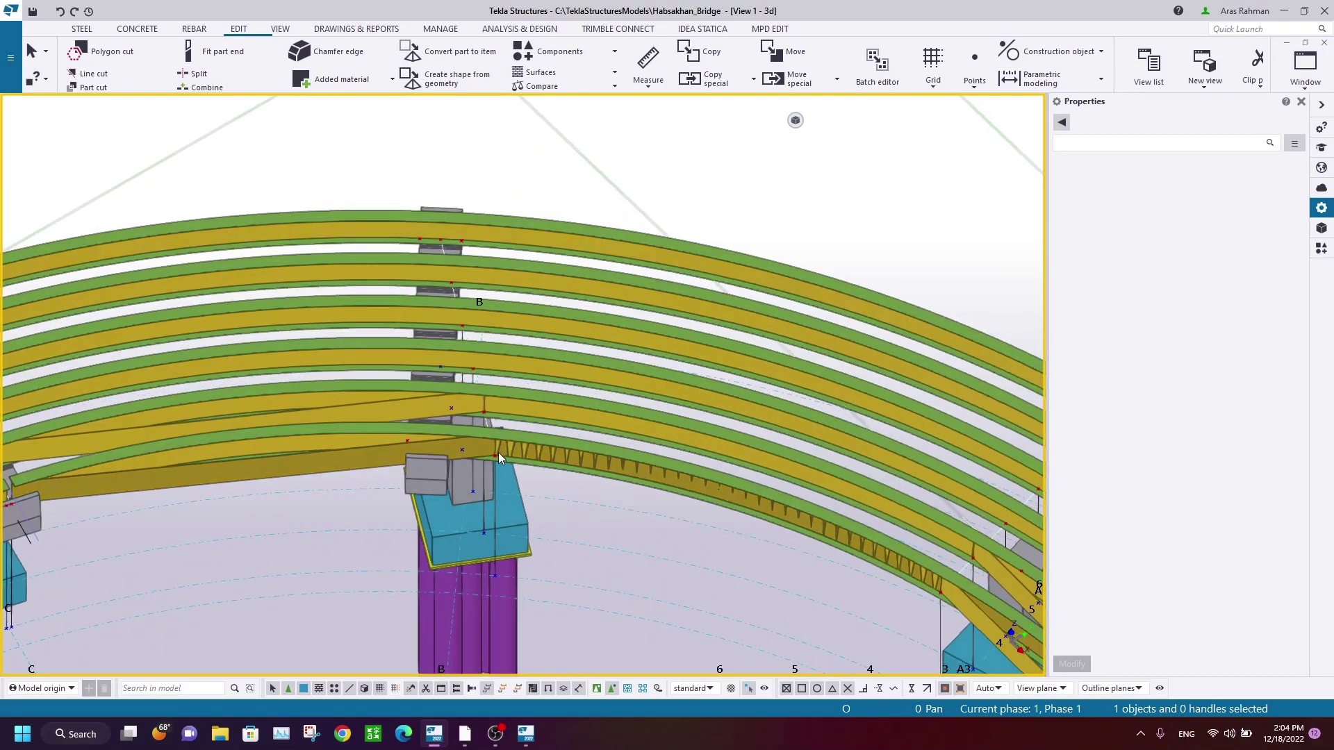
pyautogui.keyDown('ctrl'); pyautogui.moveTo(499, 452); pyautogui.dragTo(531, 281, button='middle'); pyautogui.keyUp('ctrl')
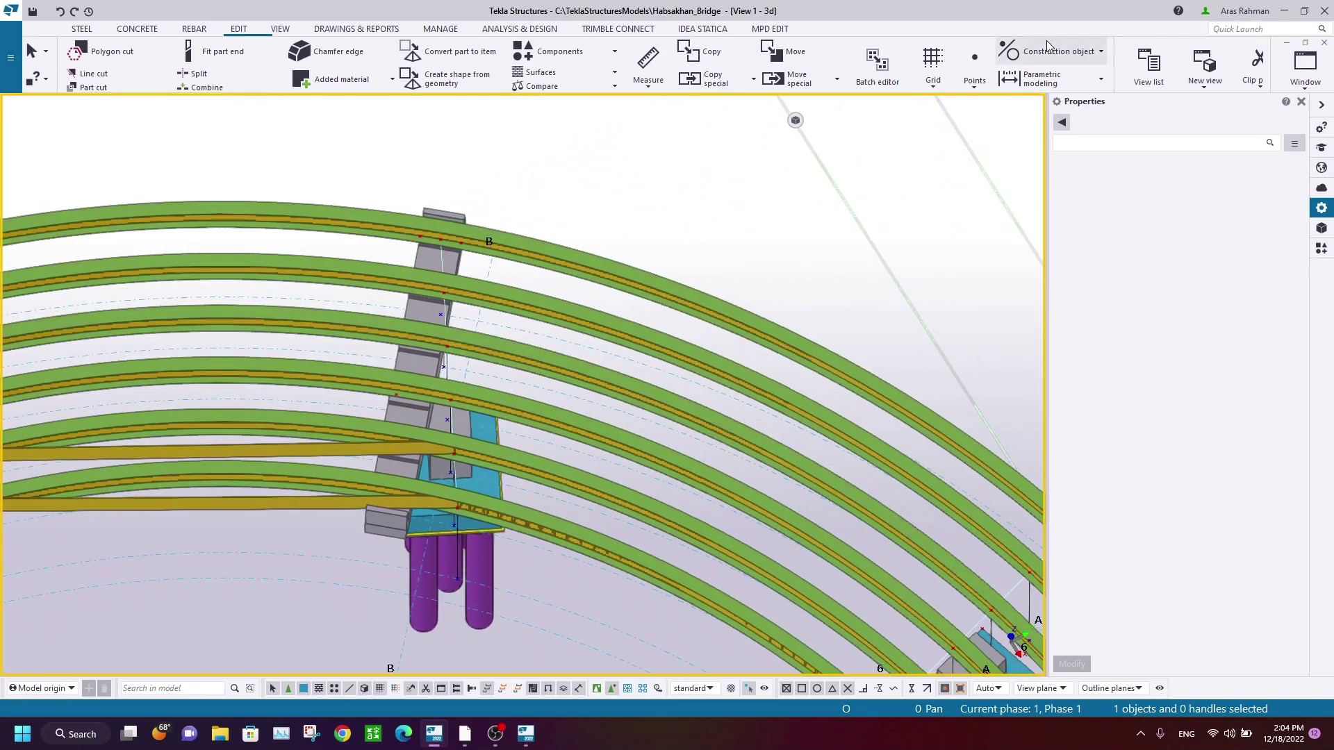
# Step: Add a construction line through the support points of the two outermost girders at grid B
pyautogui.click(1065, 54)
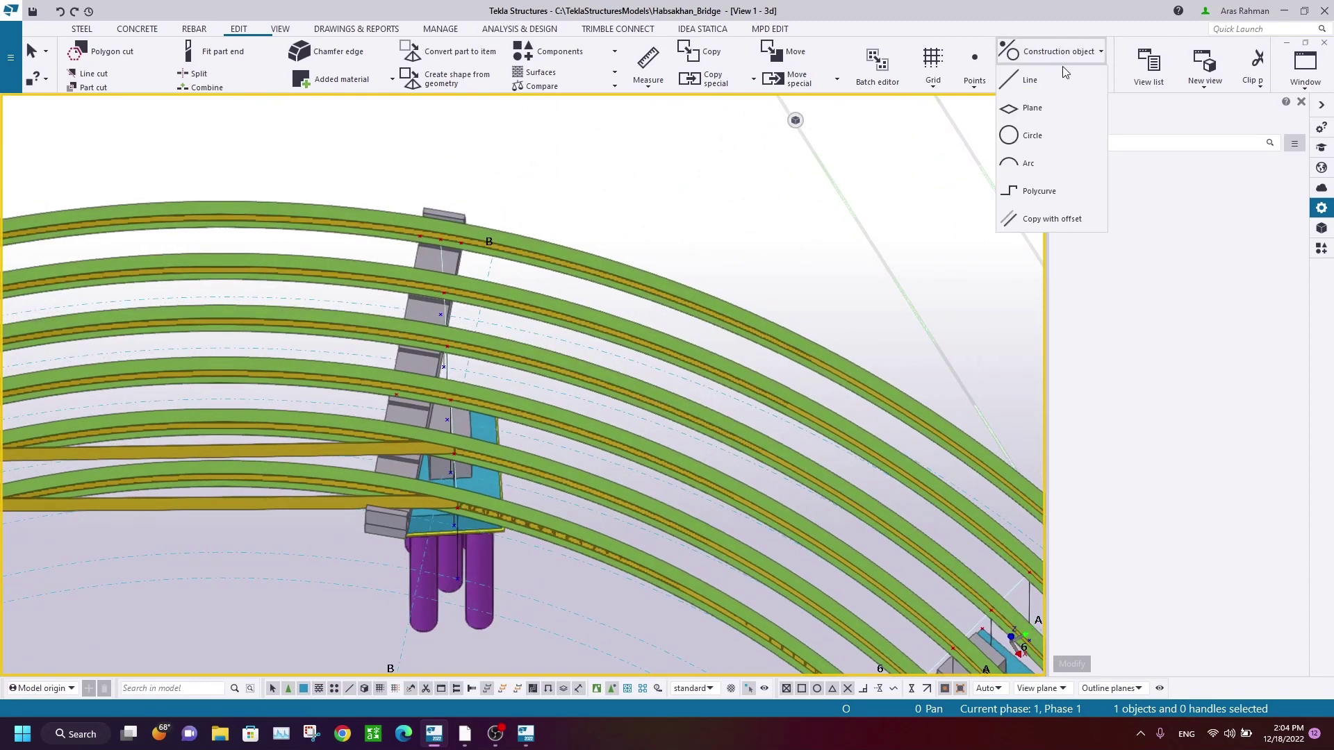
pyautogui.scroll(5, 427, 299)
pyautogui.click(557, 261)
pyautogui.scroll(6, 449, 278)
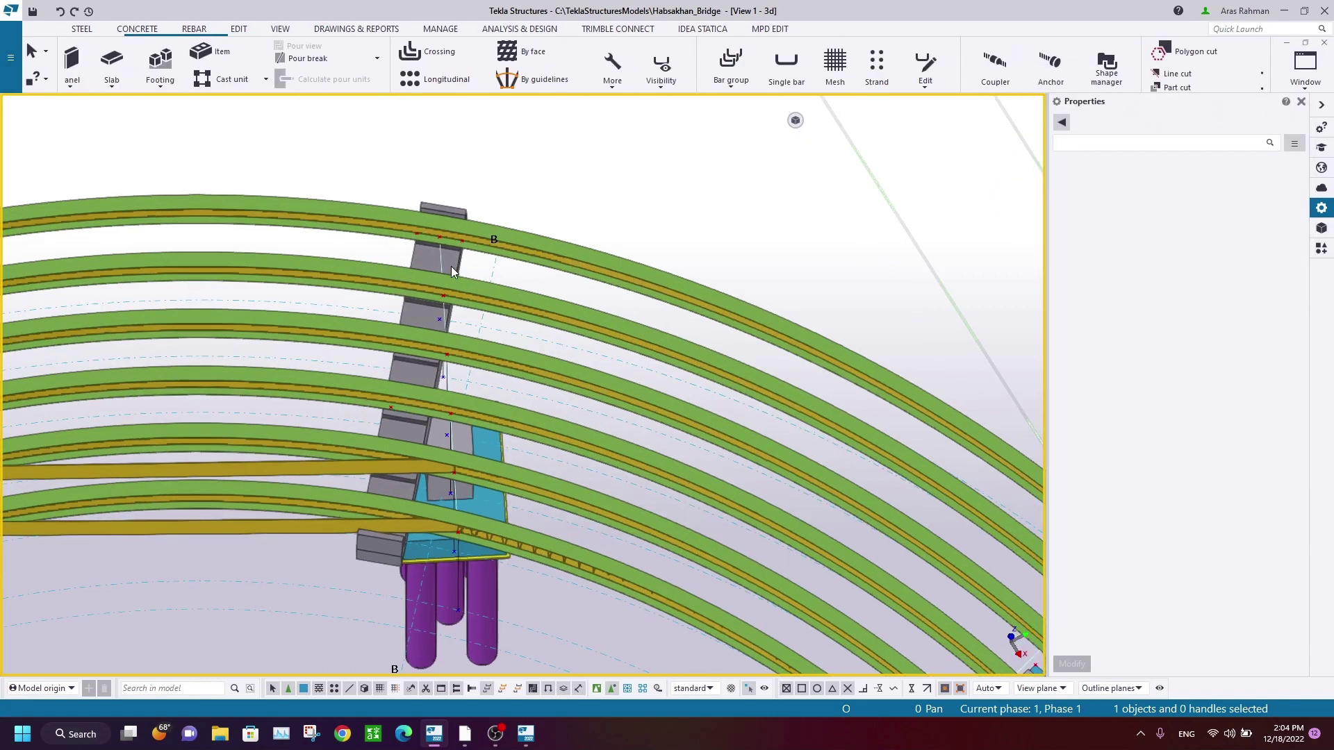
# Step: Set the extension of the construction line through the girder support points to 2000 mm
pyautogui.click(455, 598)
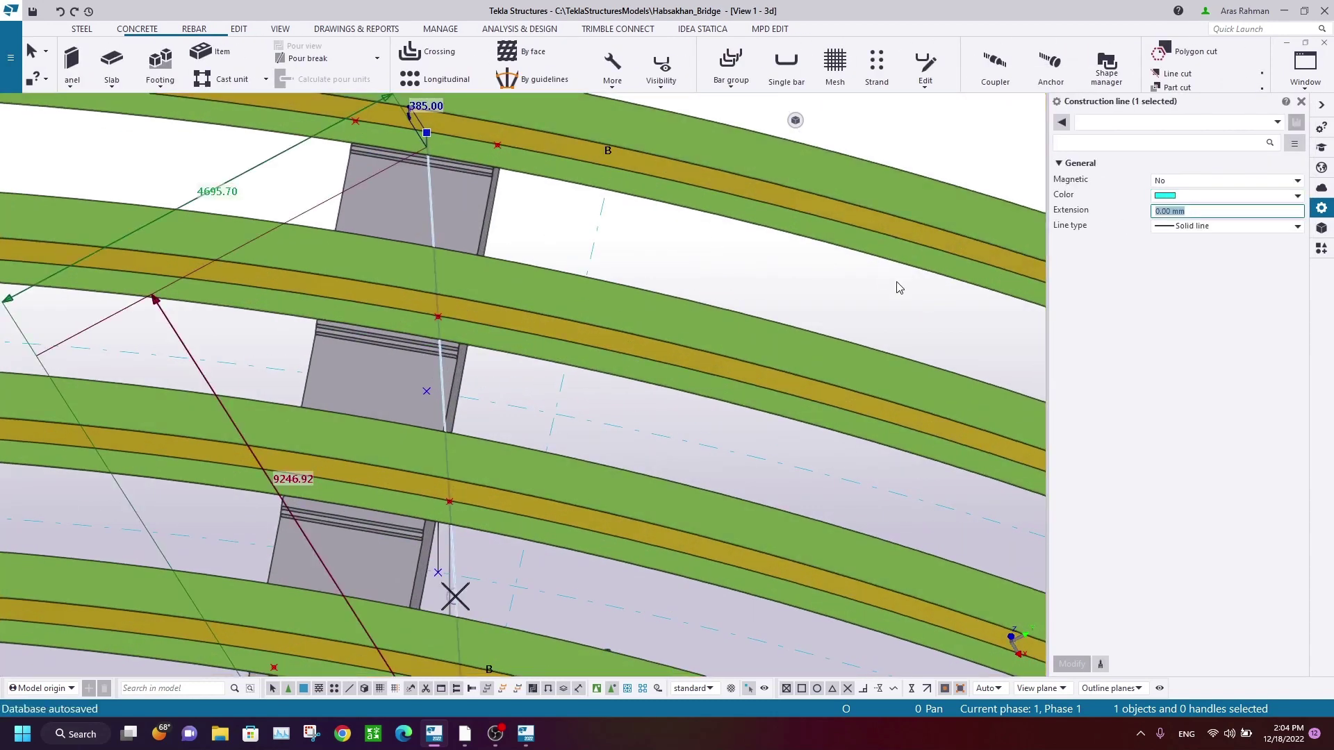
pyautogui.scroll(-2, 757, 245)
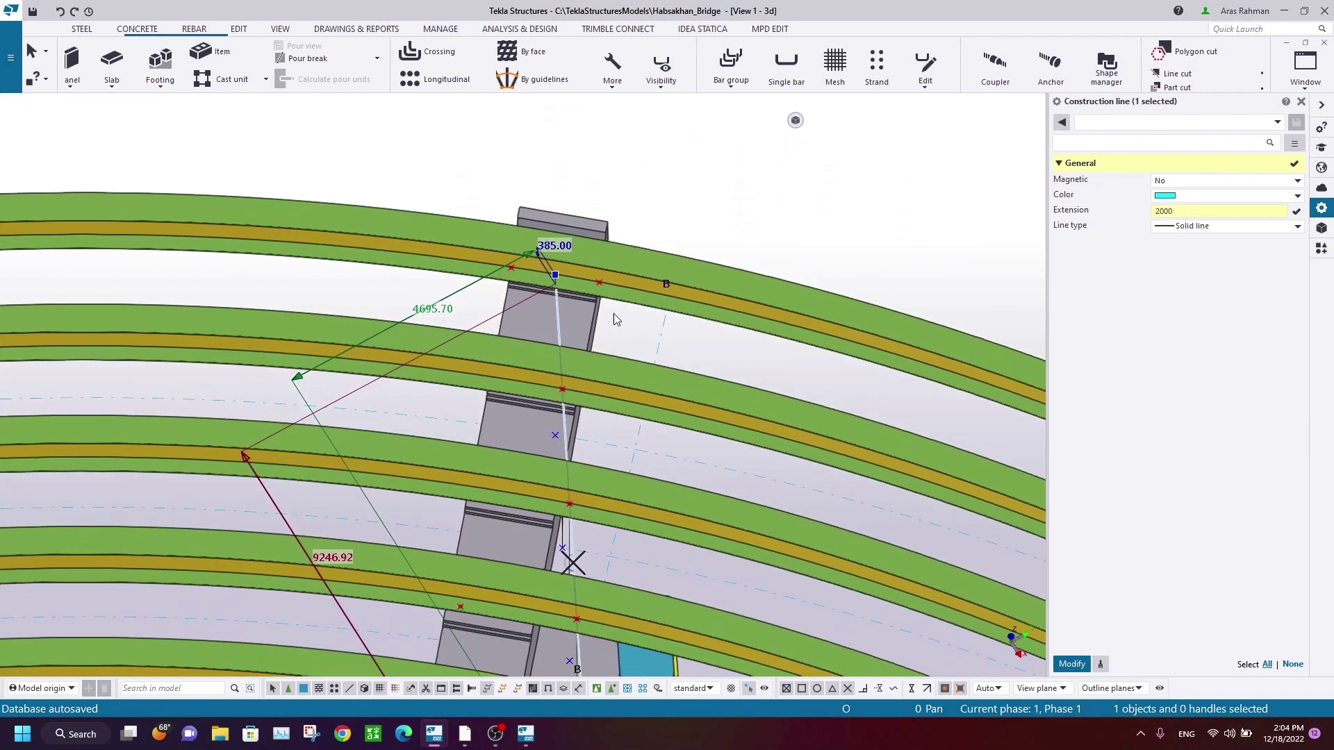
pyautogui.scroll(-2, 957, 473)
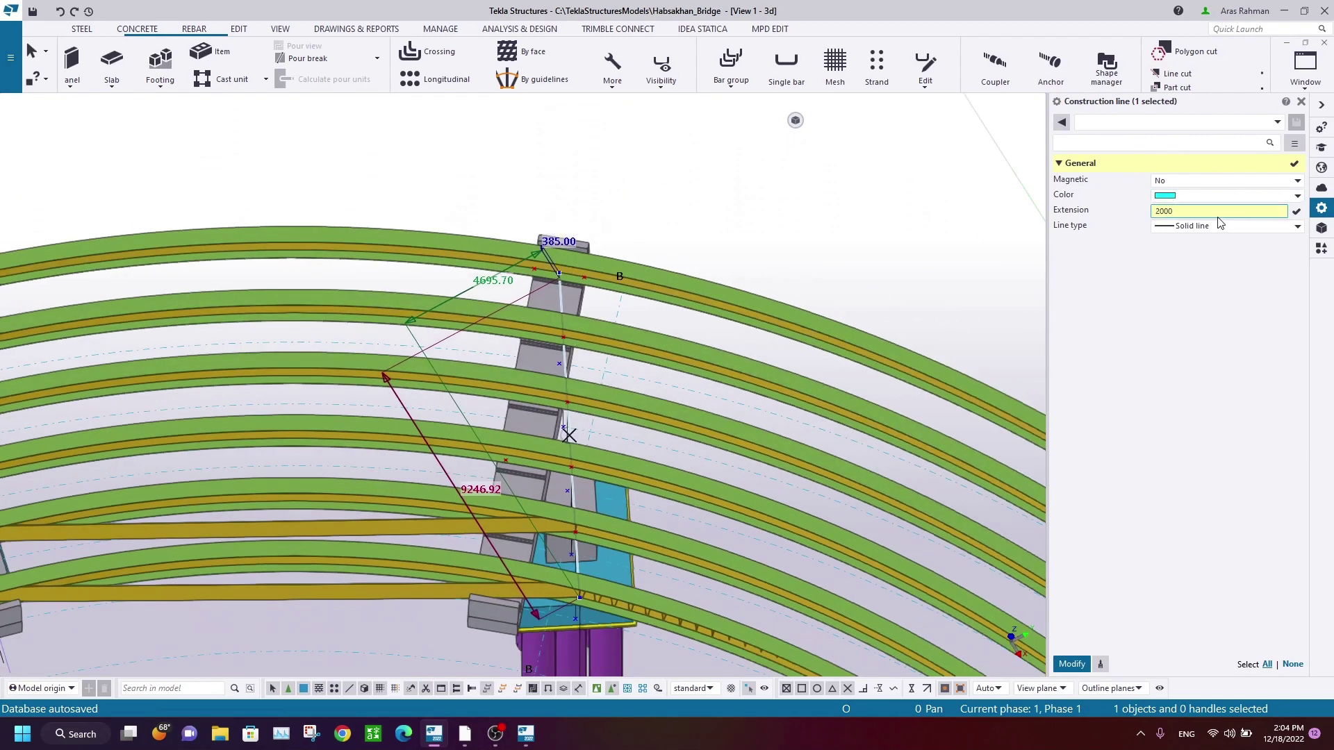
pyautogui.click(1072, 665)
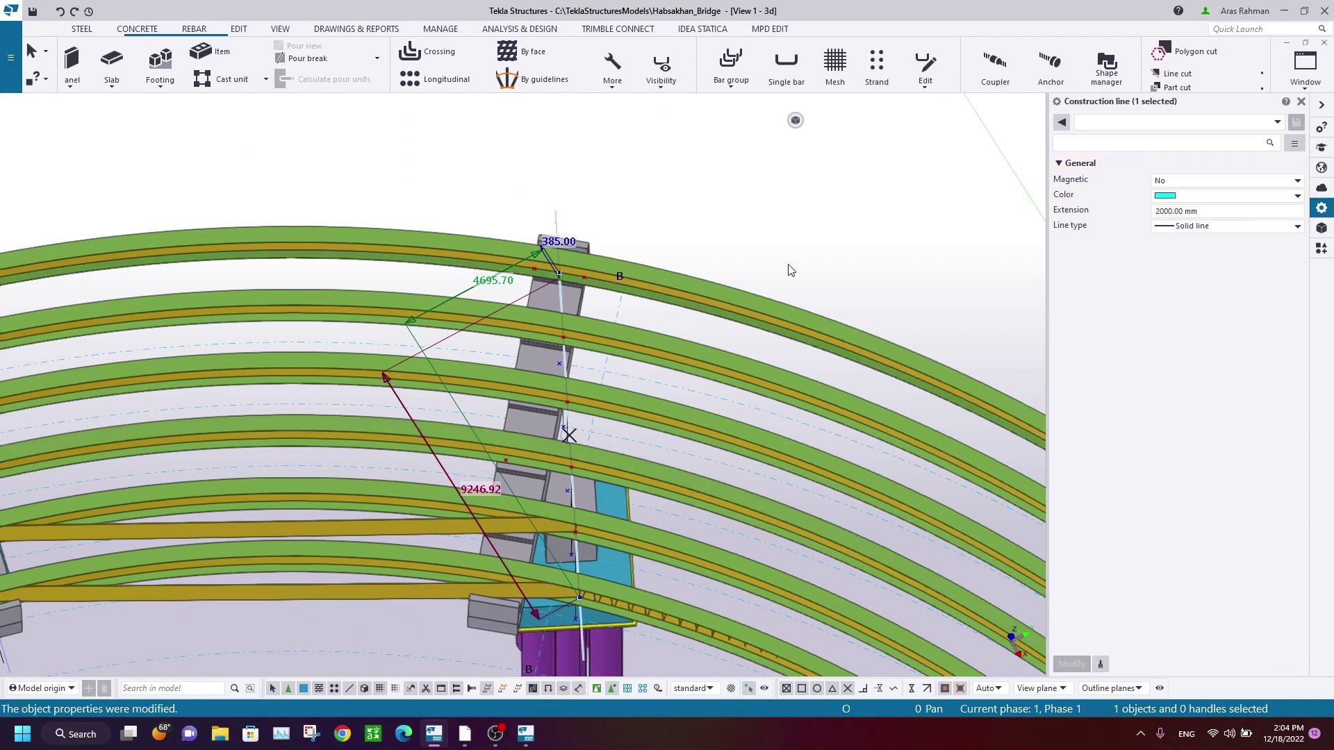
pyautogui.click(737, 159)
# Step: Add a construction line along the pier cap's centre between the midpoints of the outer top edges at its two ends
pyautogui.scroll(1, 574, 275)
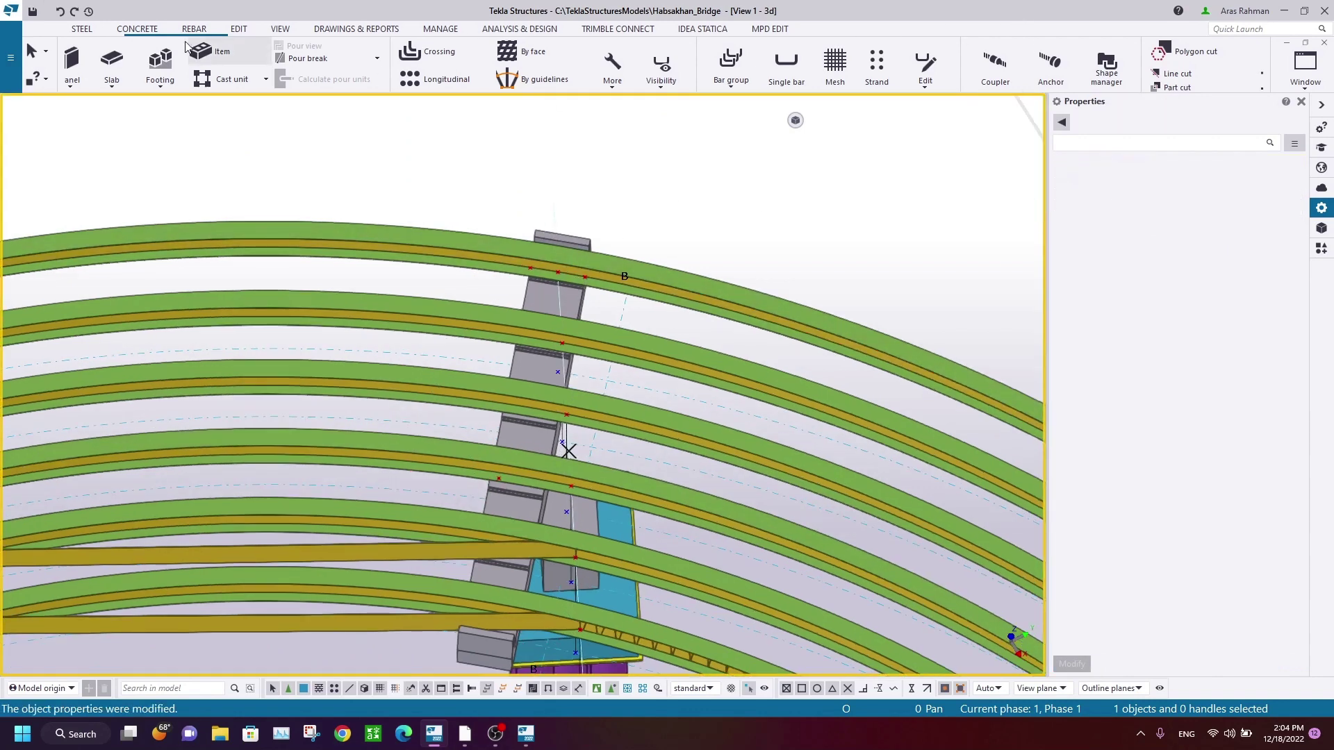
pyautogui.click(239, 31)
pyautogui.click(1054, 51)
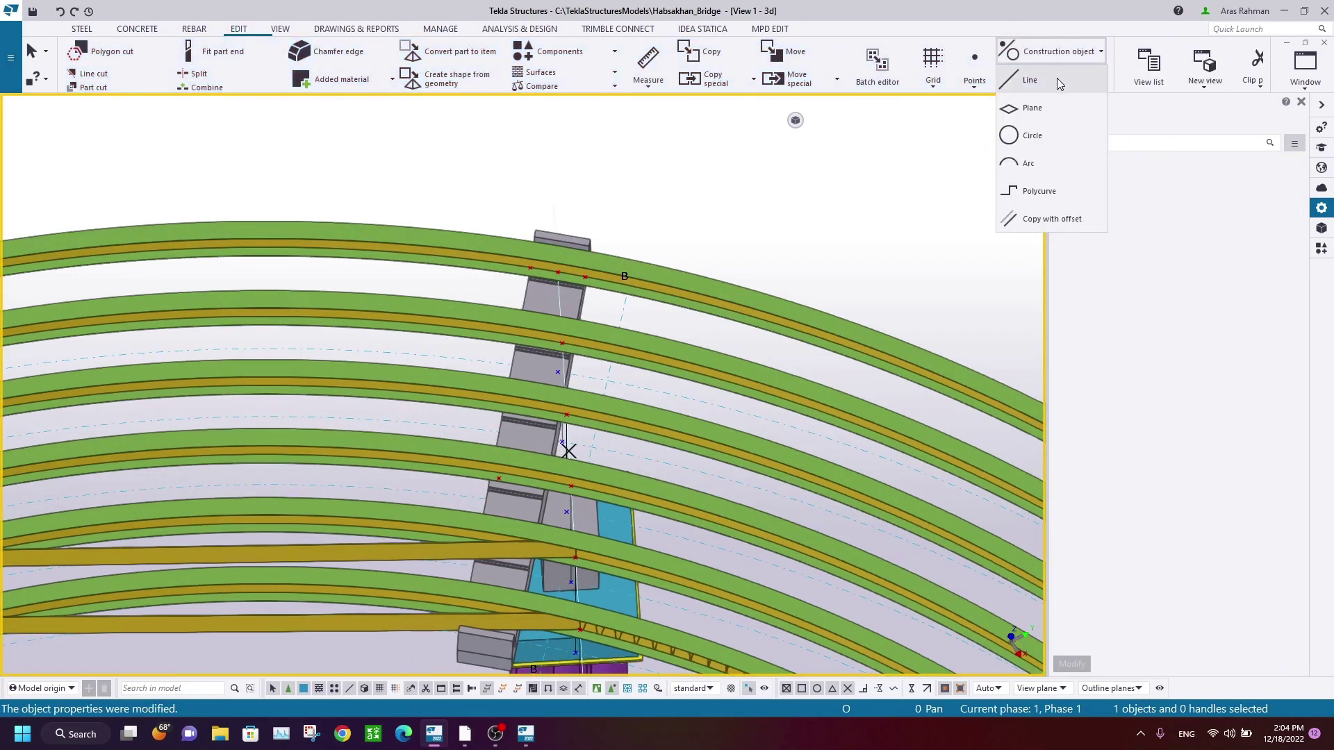
pyautogui.click(1030, 81)
pyautogui.scroll(6, 570, 240)
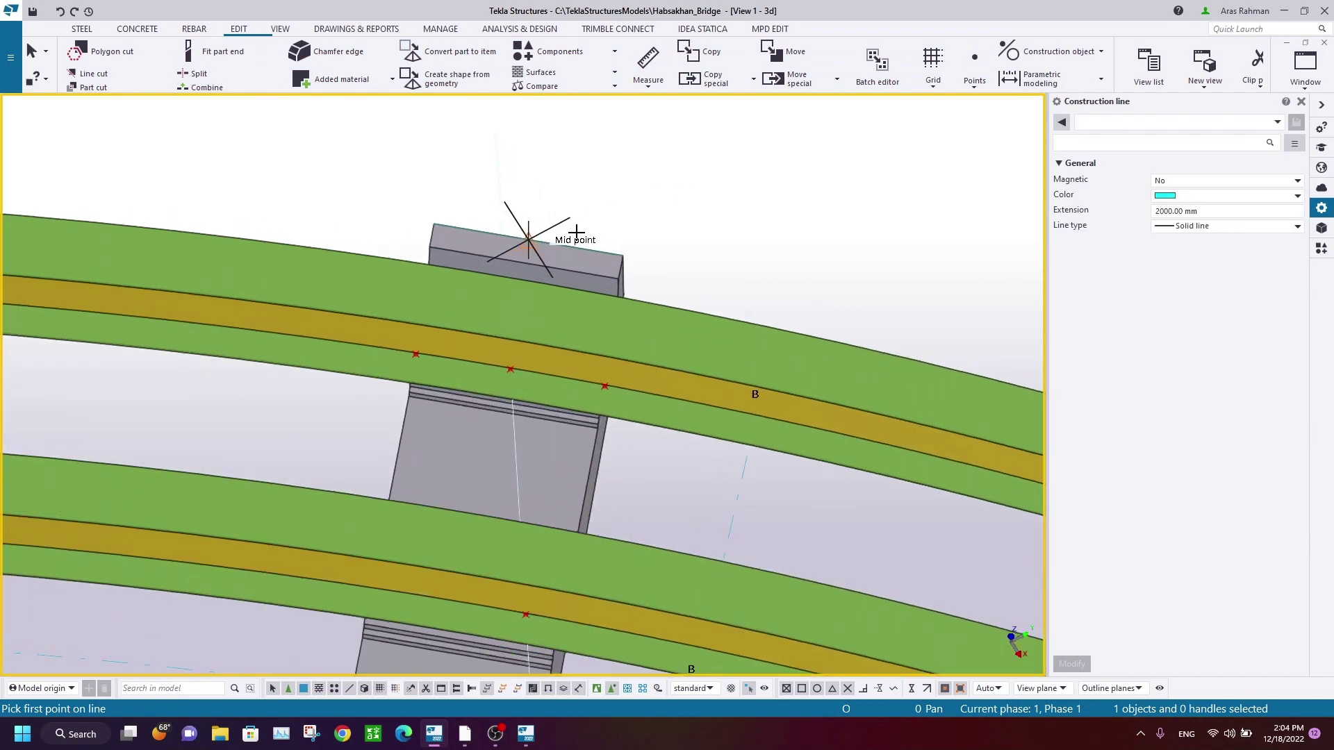
pyautogui.scroll(-4, 518, 160)
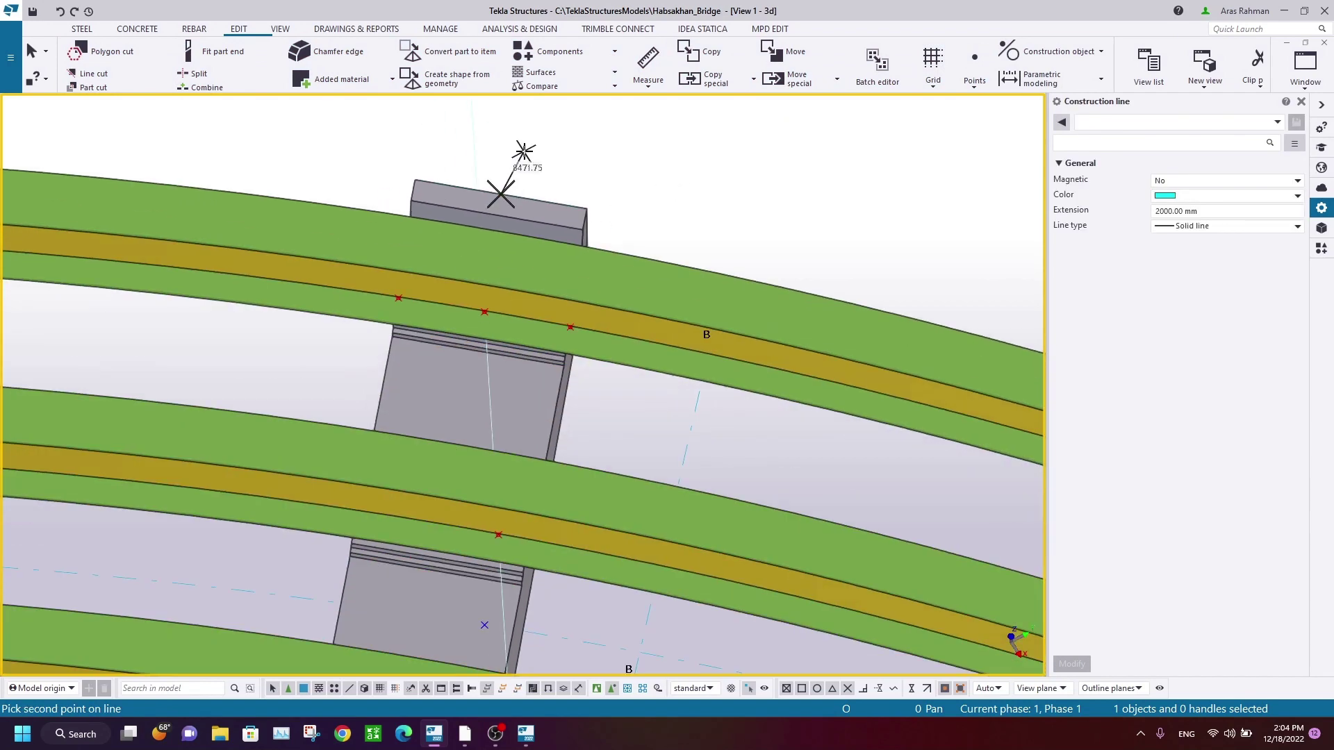
pyautogui.scroll(5, 461, 479)
pyautogui.scroll(2, 461, 479)
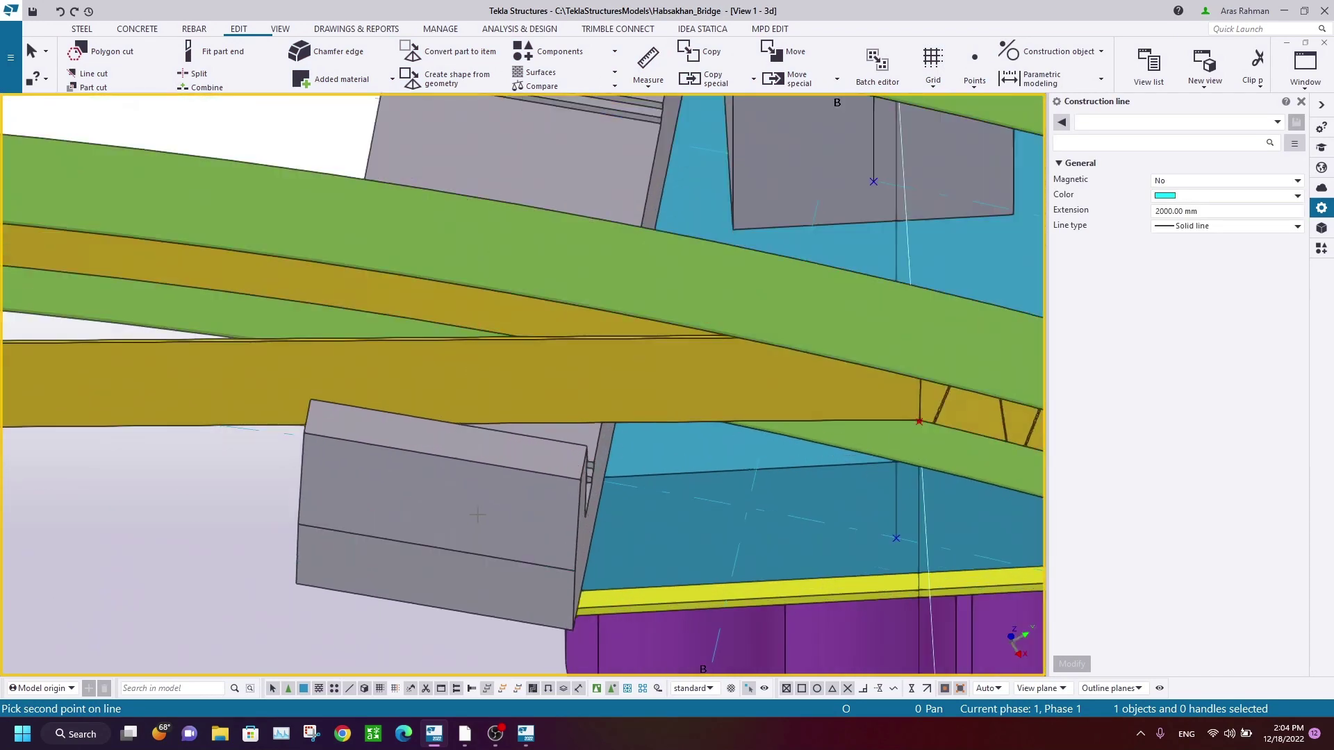
pyautogui.click(442, 456)
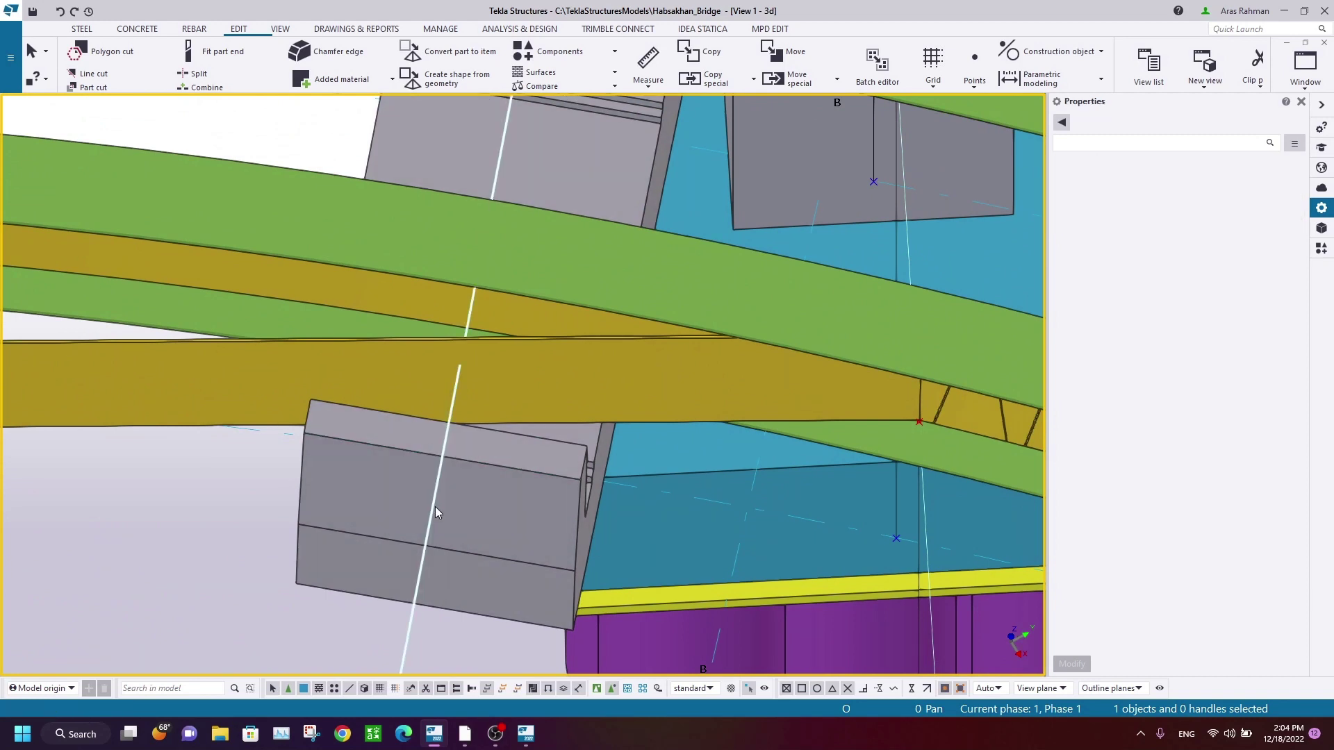
# Step: Change the colour of the cap's lengthwise centre construction line to red
pyautogui.click(1195, 202)
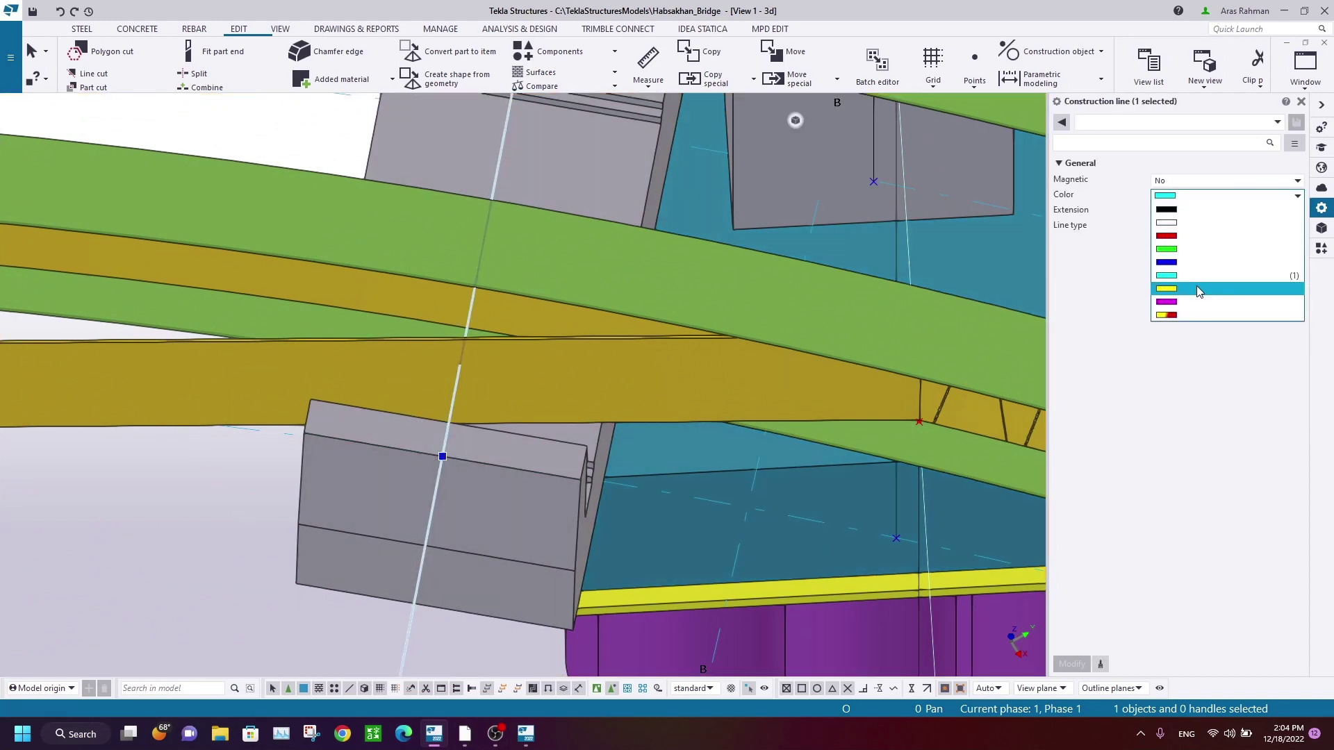
pyautogui.click(1182, 235)
pyautogui.scroll(-2, 613, 411)
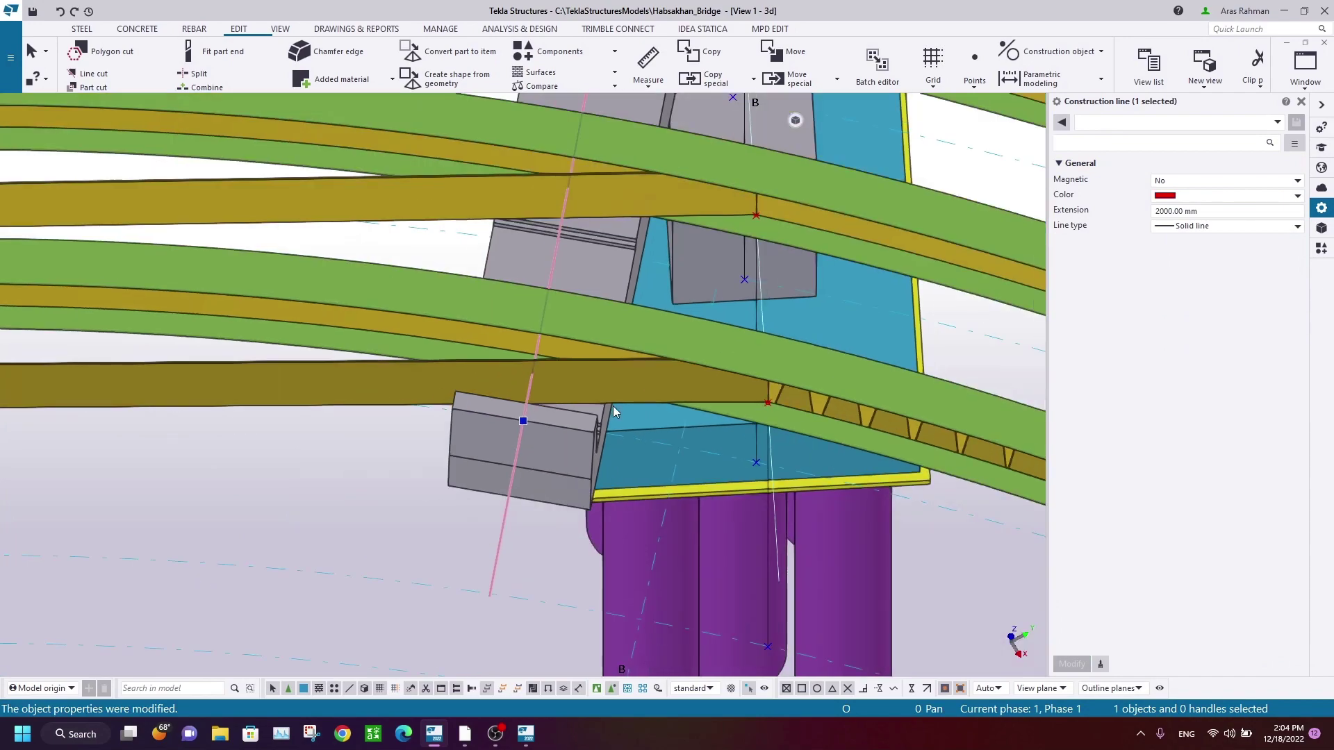
# Step: Examine the pier cap's centre line against the girder support points and the vertical construction line at the outer girder
pyautogui.keyDown('ctrl'); pyautogui.moveTo(614, 412); pyautogui.dragTo(822, 420, button='middle'); pyautogui.keyUp('ctrl')
pyautogui.scroll(-2, 771, 305)
pyautogui.moveTo(903, 208); pyautogui.dragTo(585, 565, button='middle')
pyautogui.moveTo(857, 477); pyautogui.dragTo(678, 523, button='middle')
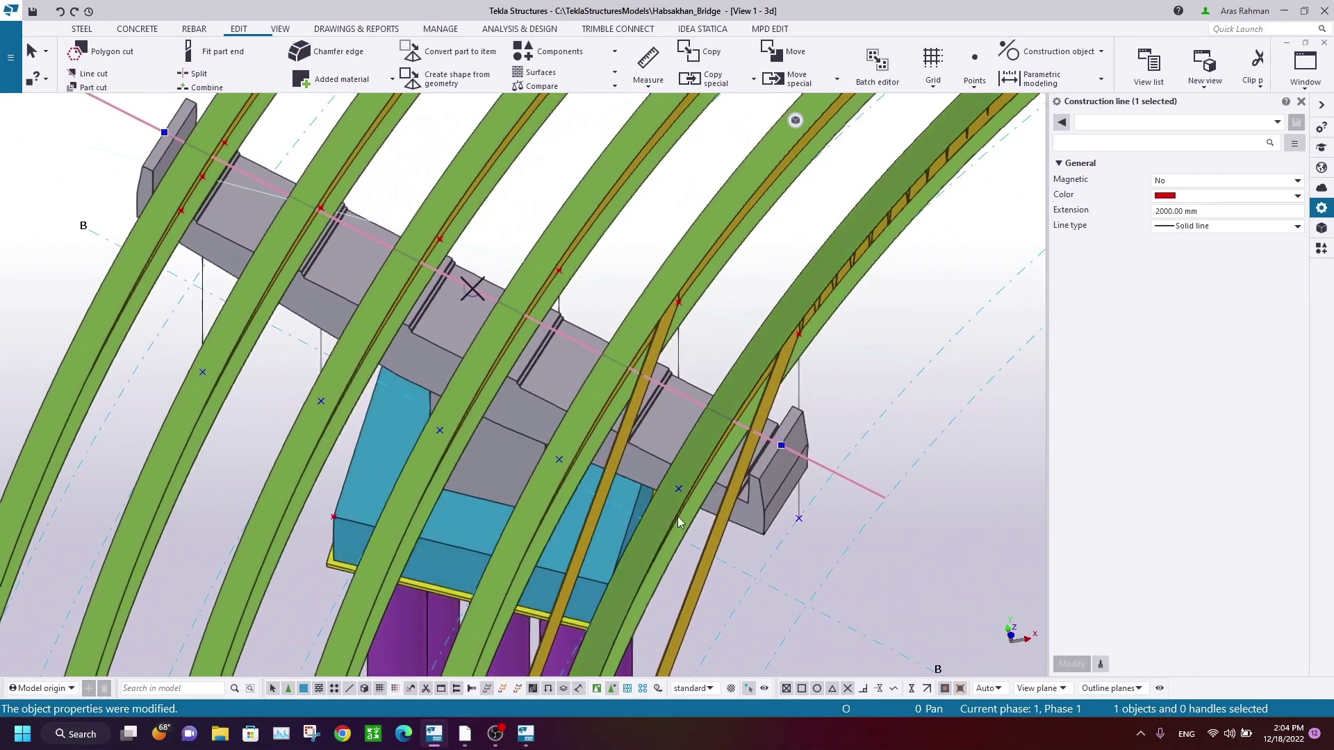
pyautogui.click(889, 344)
pyautogui.moveTo(812, 446)
pyautogui.keyDown('ctrl'); pyautogui.mouseDown(button='middle')
pyautogui.moveTo(655, 347)
pyautogui.moveTo(613, 352)
pyautogui.moveTo(661, 369)
pyautogui.moveTo(700, 435)
pyautogui.moveTo(828, 463)
pyautogui.mouseUp(button='middle'); pyautogui.keyUp('ctrl')
pyautogui.click(815, 349)
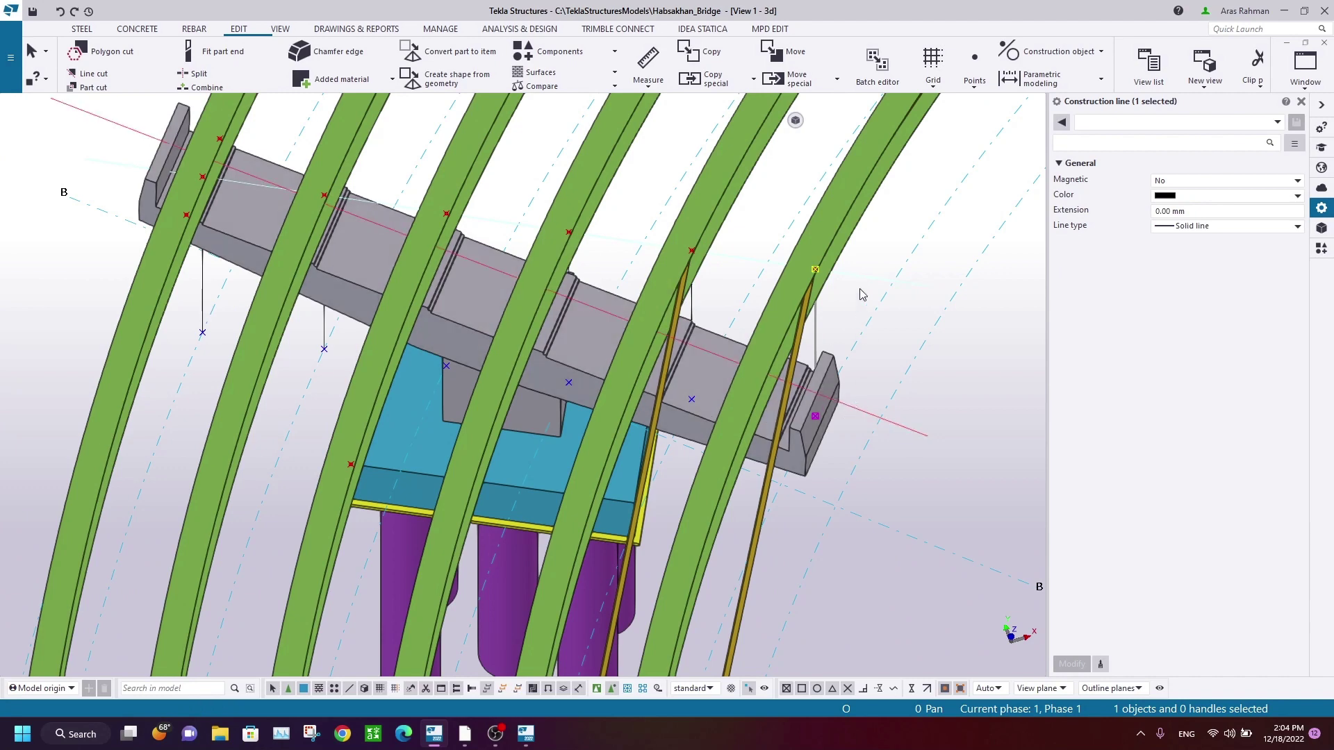
pyautogui.keyDown('ctrl'); pyautogui.moveTo(852, 448); pyautogui.dragTo(827, 428, button='middle'); pyautogui.keyUp('ctrl')
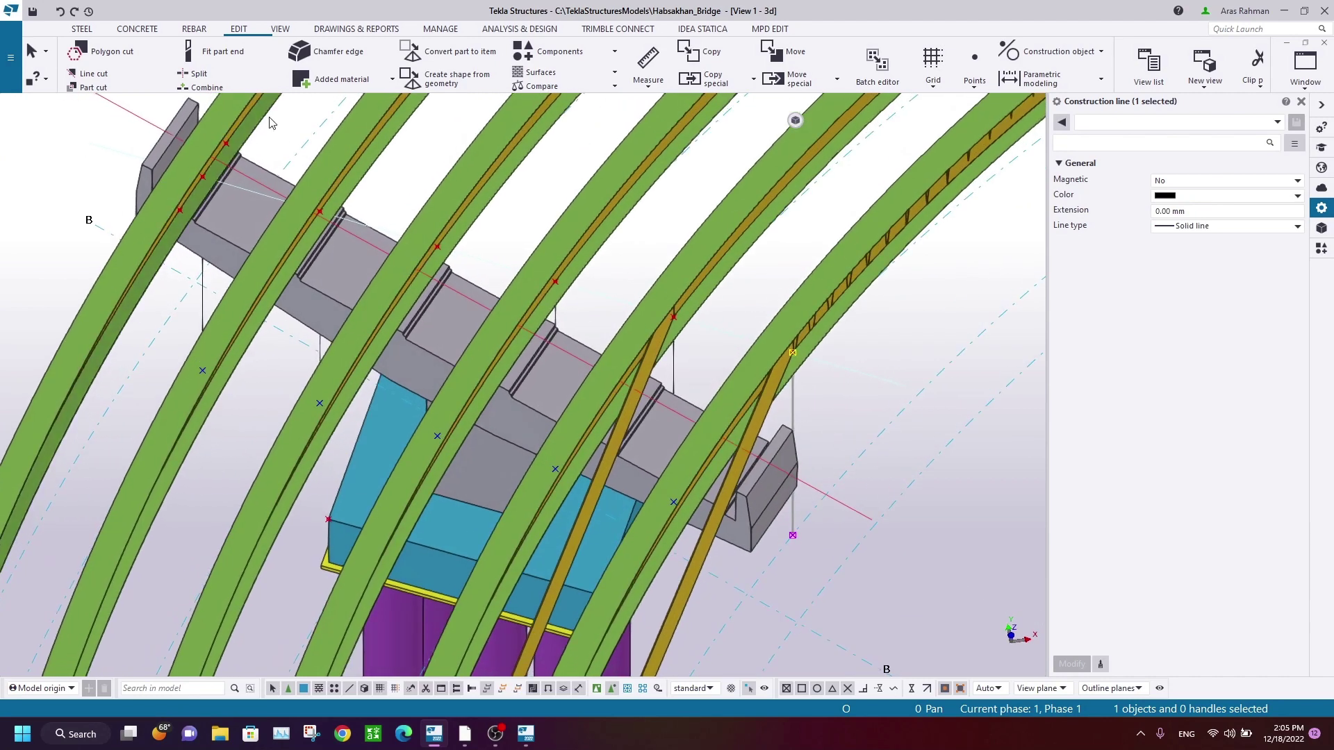
# Step: Create a new view on the plane of the top face of the pier cap's end block
pyautogui.click(279, 30)
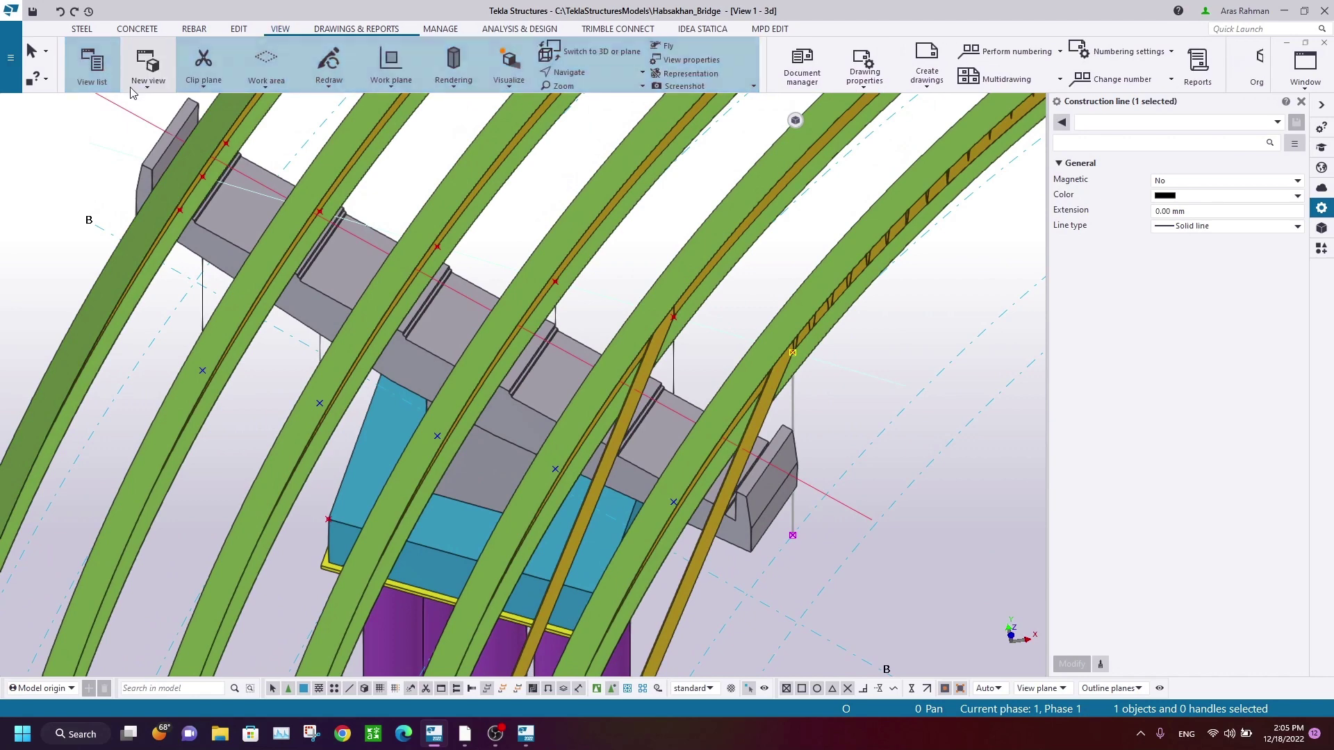
pyautogui.click(148, 66)
pyautogui.click(159, 270)
pyautogui.scroll(4, 790, 366)
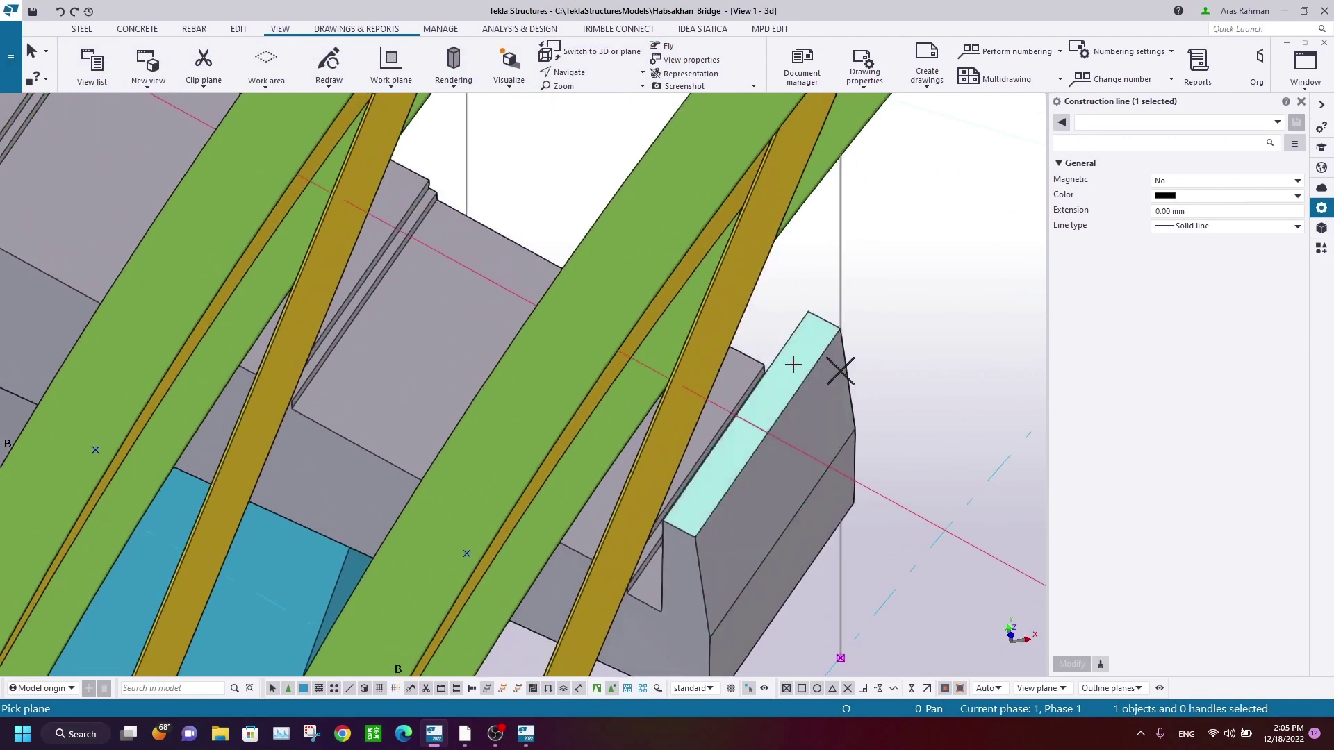
pyautogui.click(775, 382)
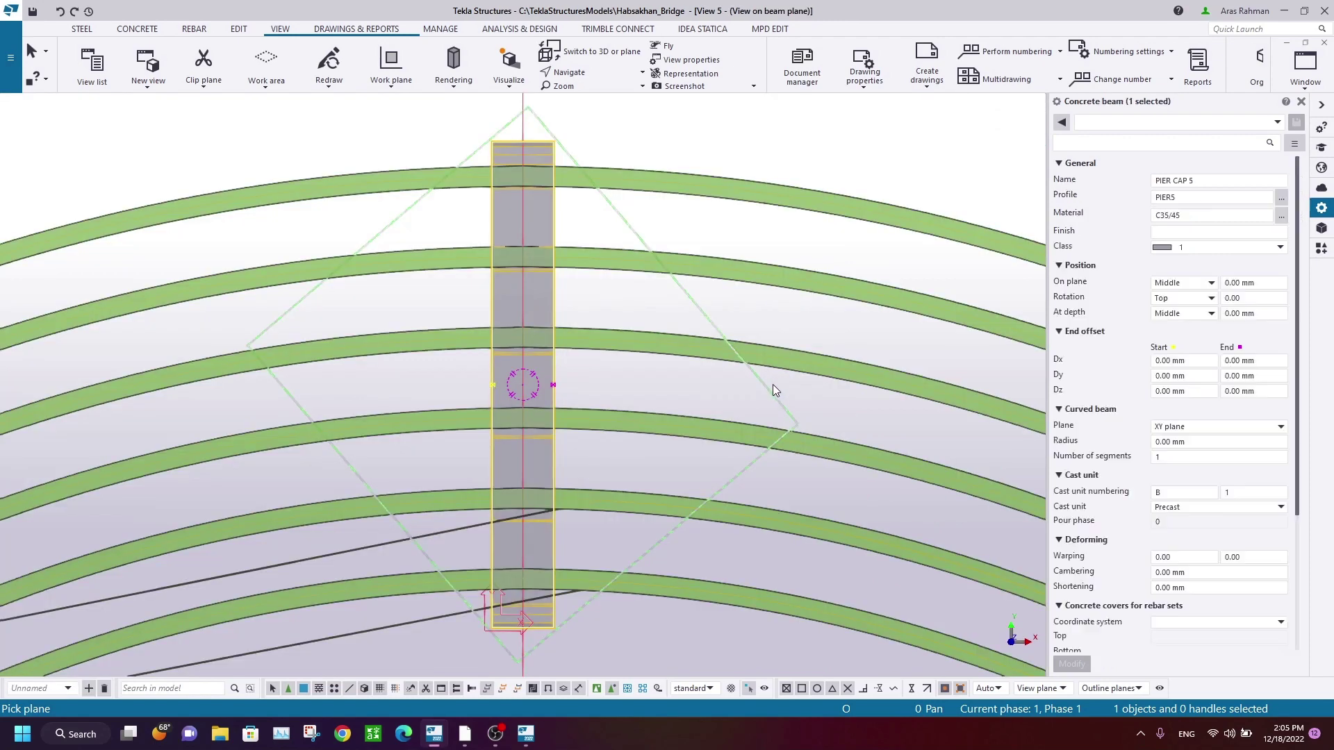
pyautogui.rightClick(645, 159)
pyautogui.click(699, 171)
pyautogui.click(615, 200)
# Step: Set the new plane view's depth to 2000 both up and down
pyautogui.moveTo(534, 528); pyautogui.dragTo(556, 257, button='middle')
pyautogui.scroll(3, 561, 392)
pyautogui.scroll(-3, 561, 393)
pyautogui.moveTo(549, 418); pyautogui.dragTo(479, 515, button='middle')
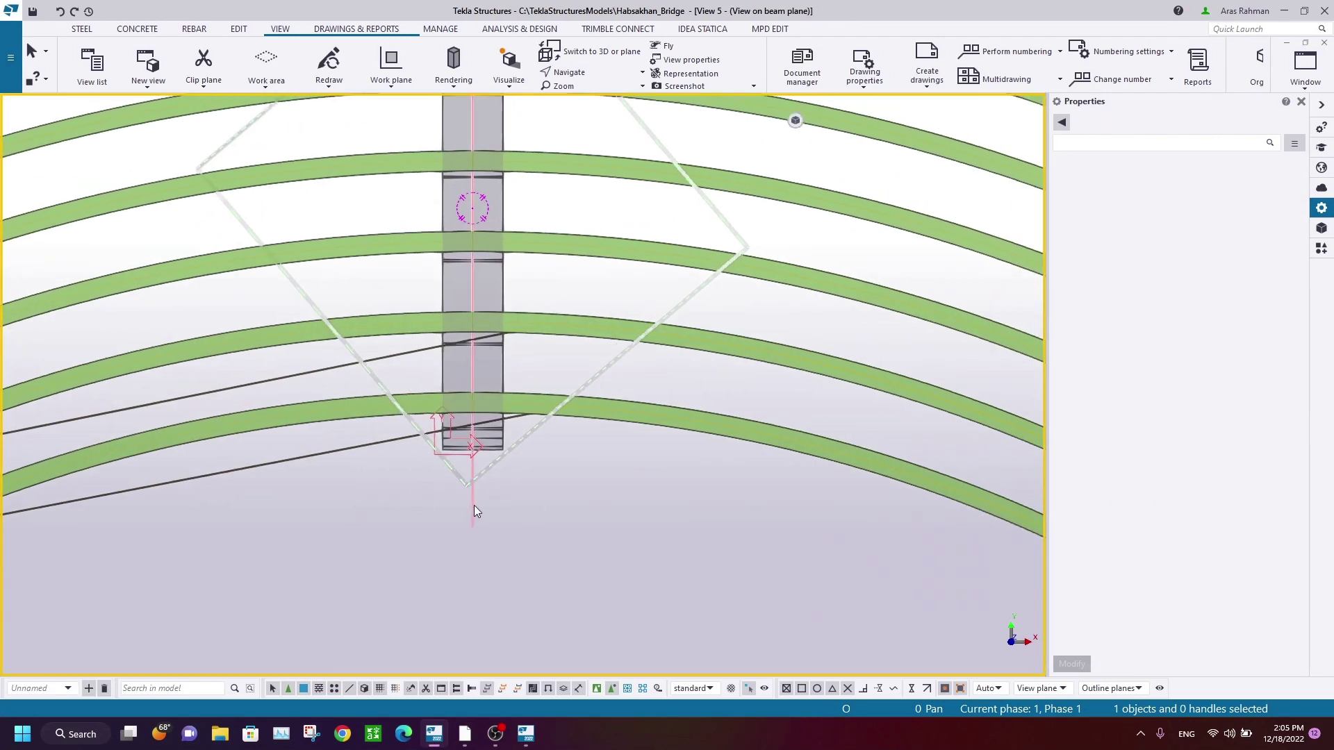
pyautogui.doubleClick(557, 457)
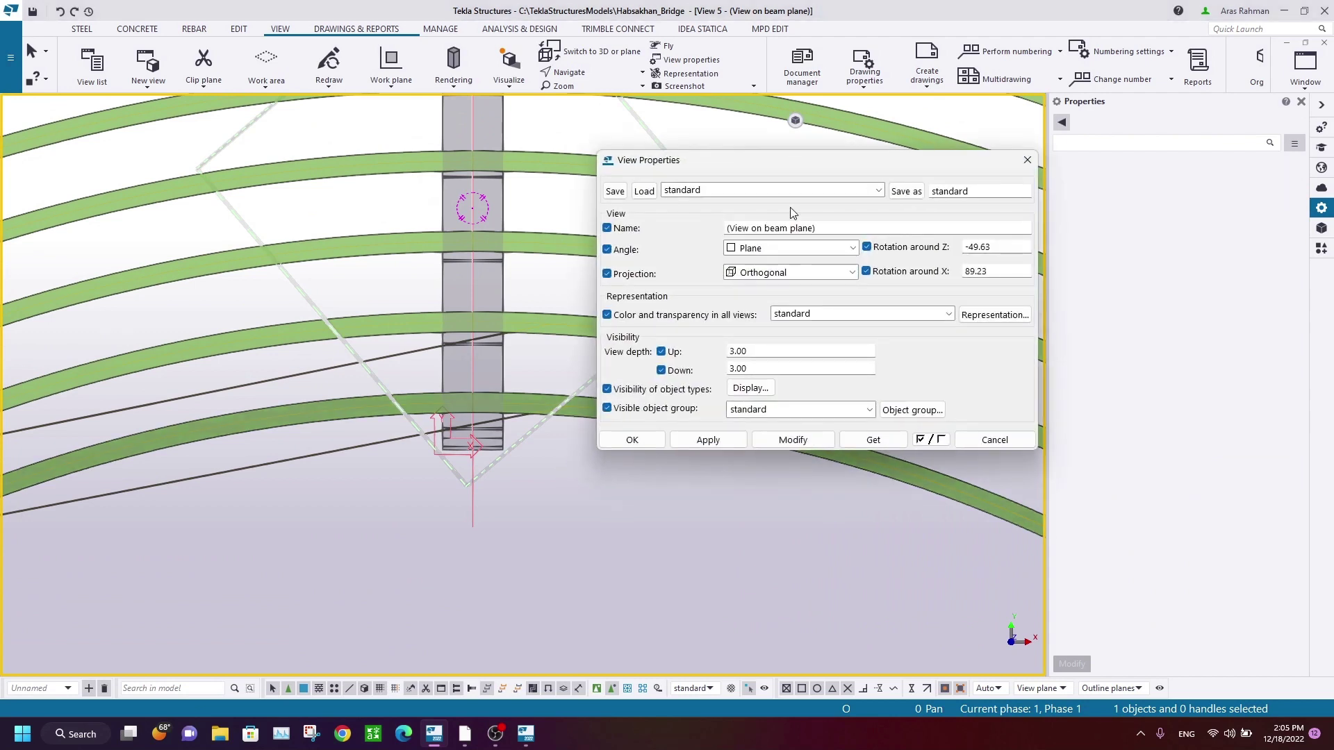
pyautogui.moveTo(786, 173); pyautogui.dragTo(772, 172)
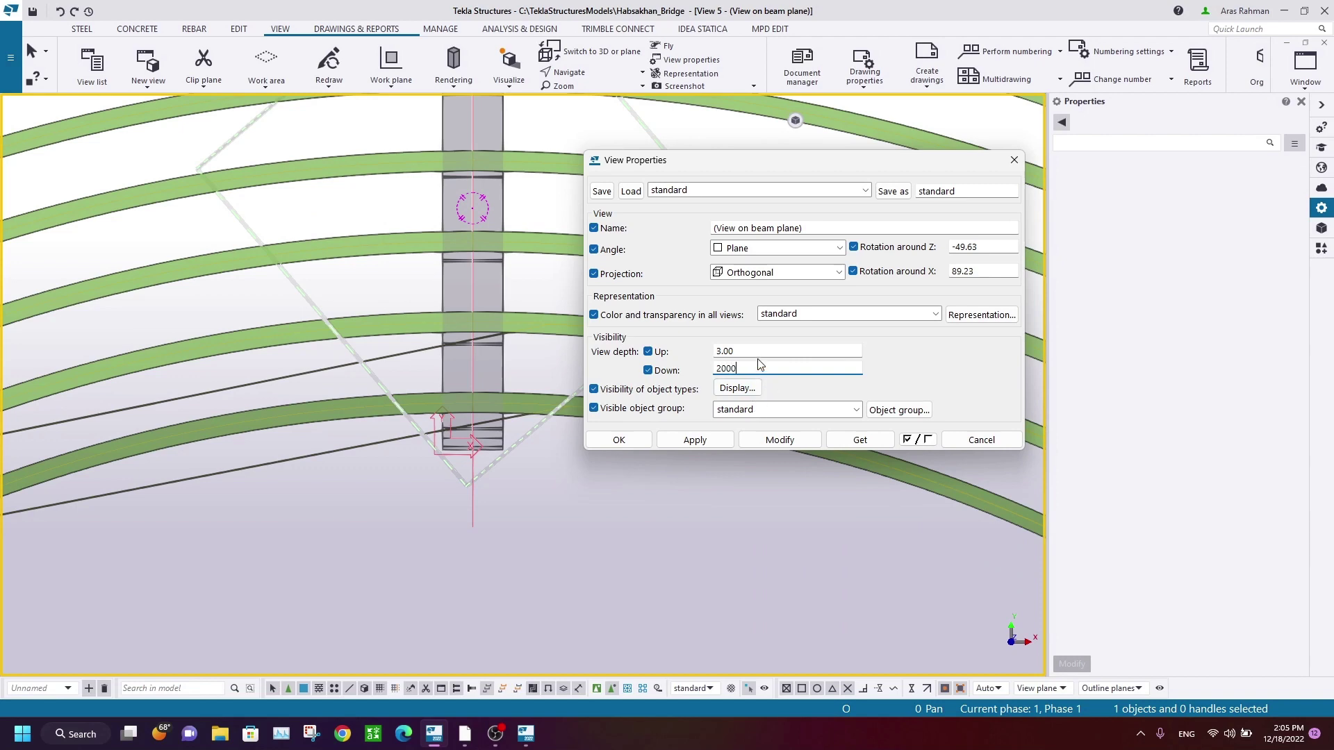
pyautogui.click(776, 444)
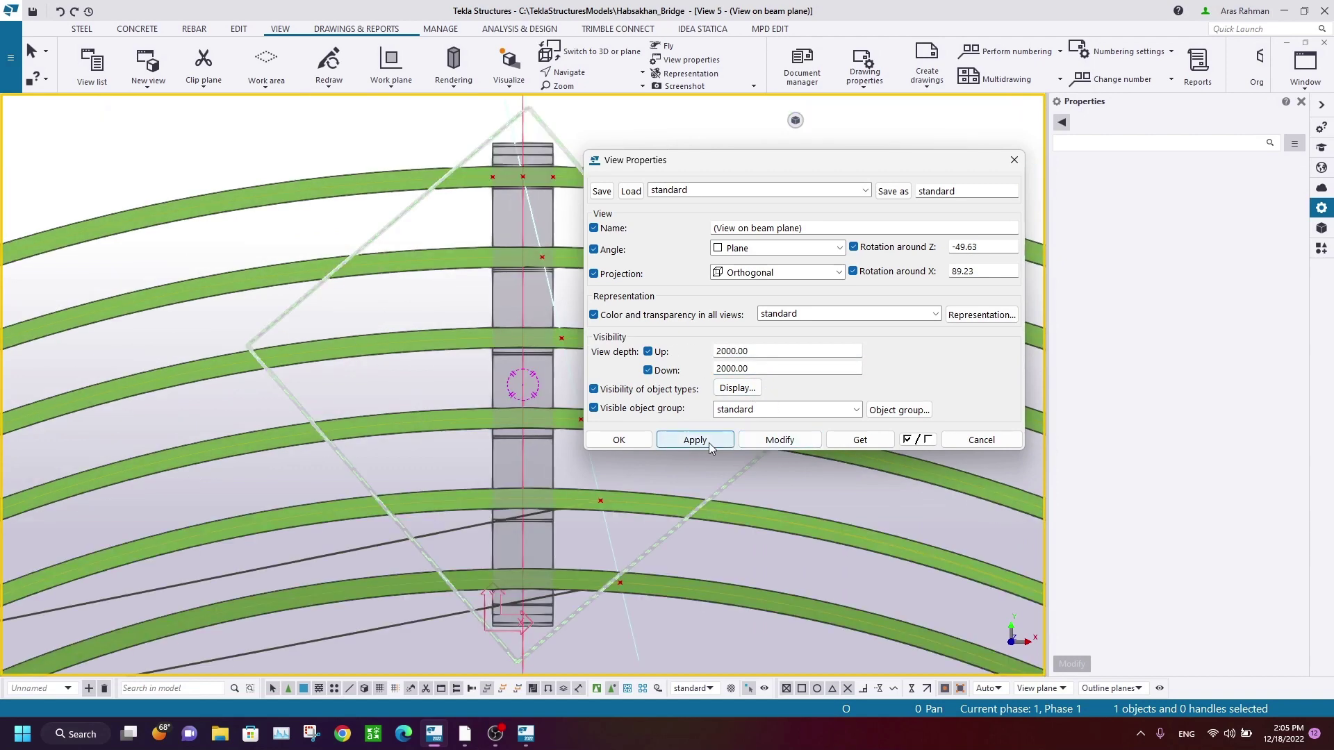
pyautogui.click(620, 441)
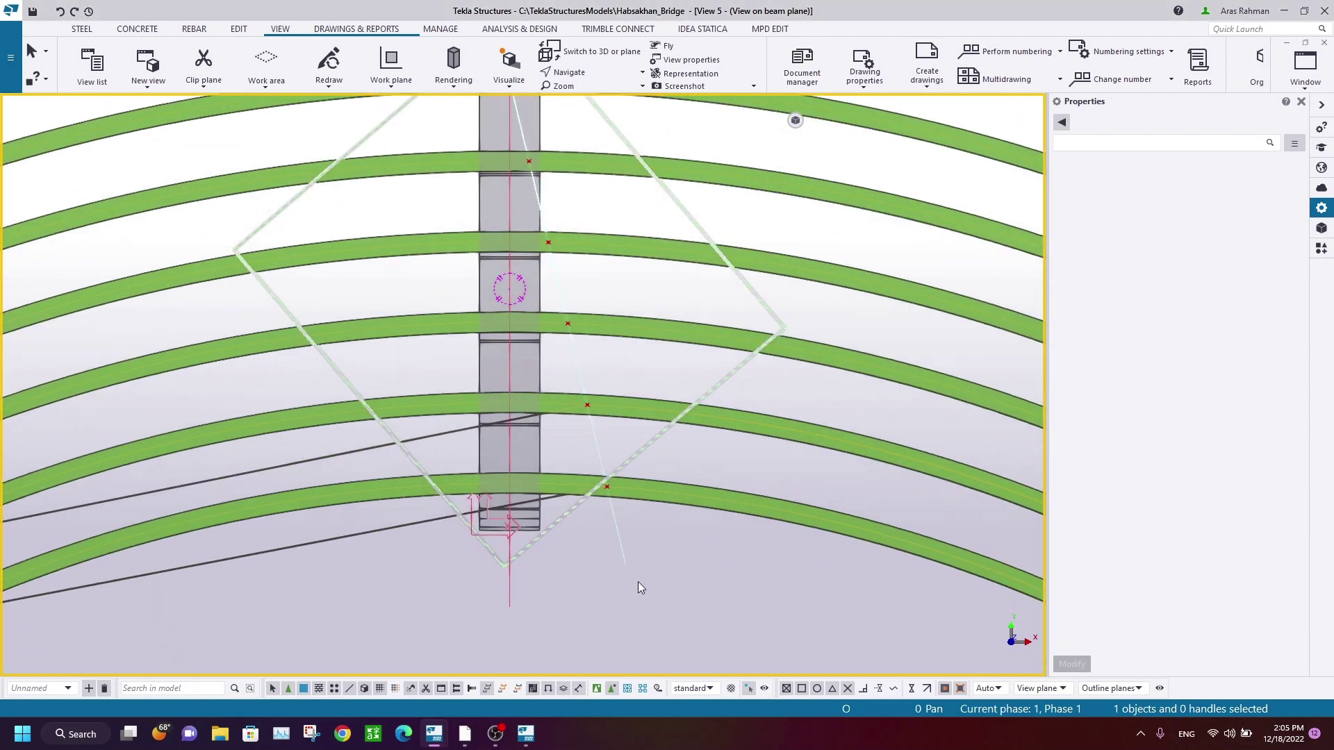
# Step: Measure the angle between the pier cap's red centre line and the girder support line from their intersection at the outer girder
pyautogui.click(626, 561)
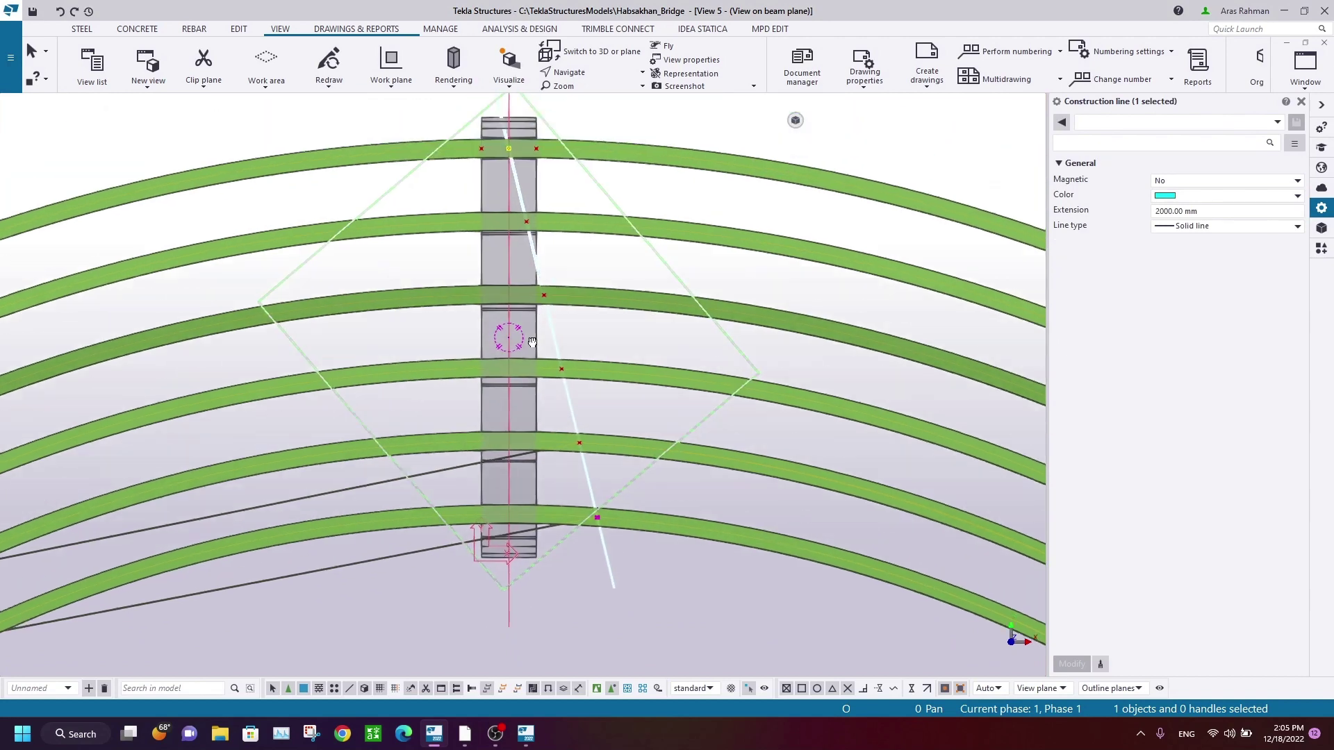
pyautogui.click(525, 208)
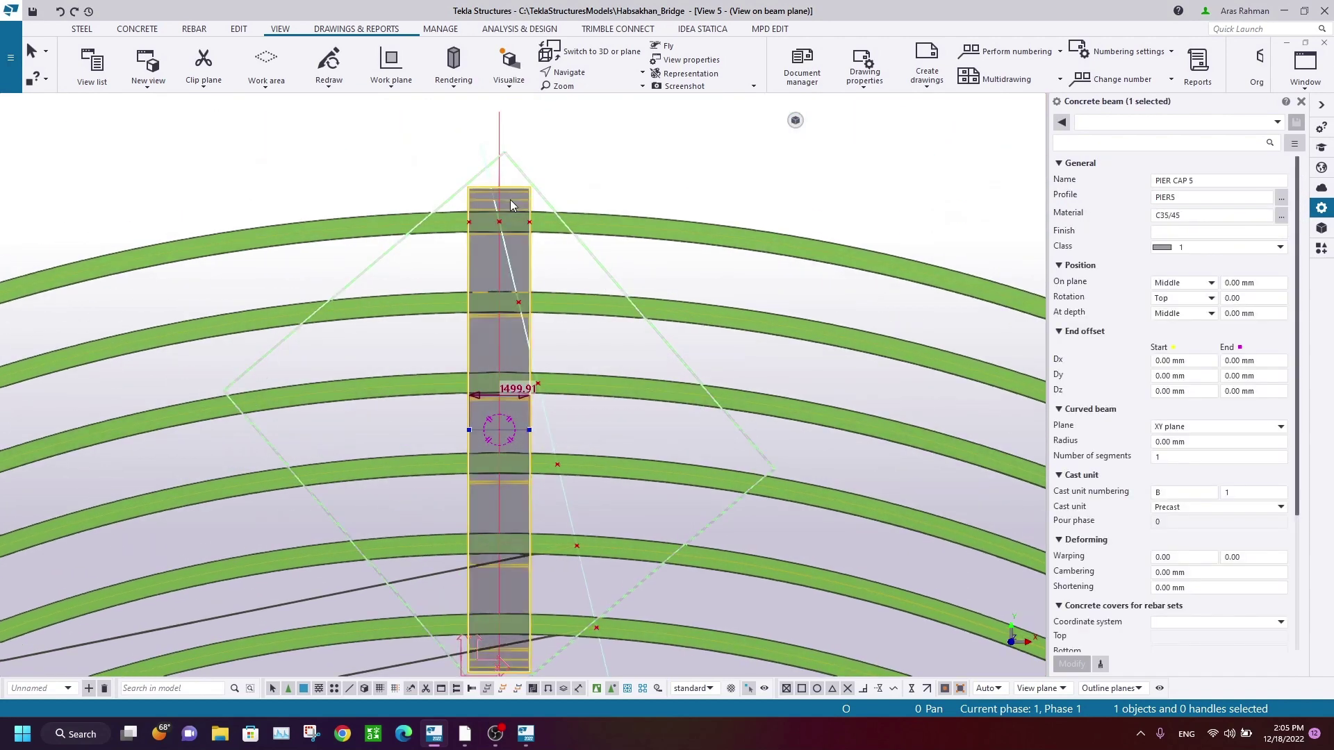
pyautogui.scroll(-2, 514, 219)
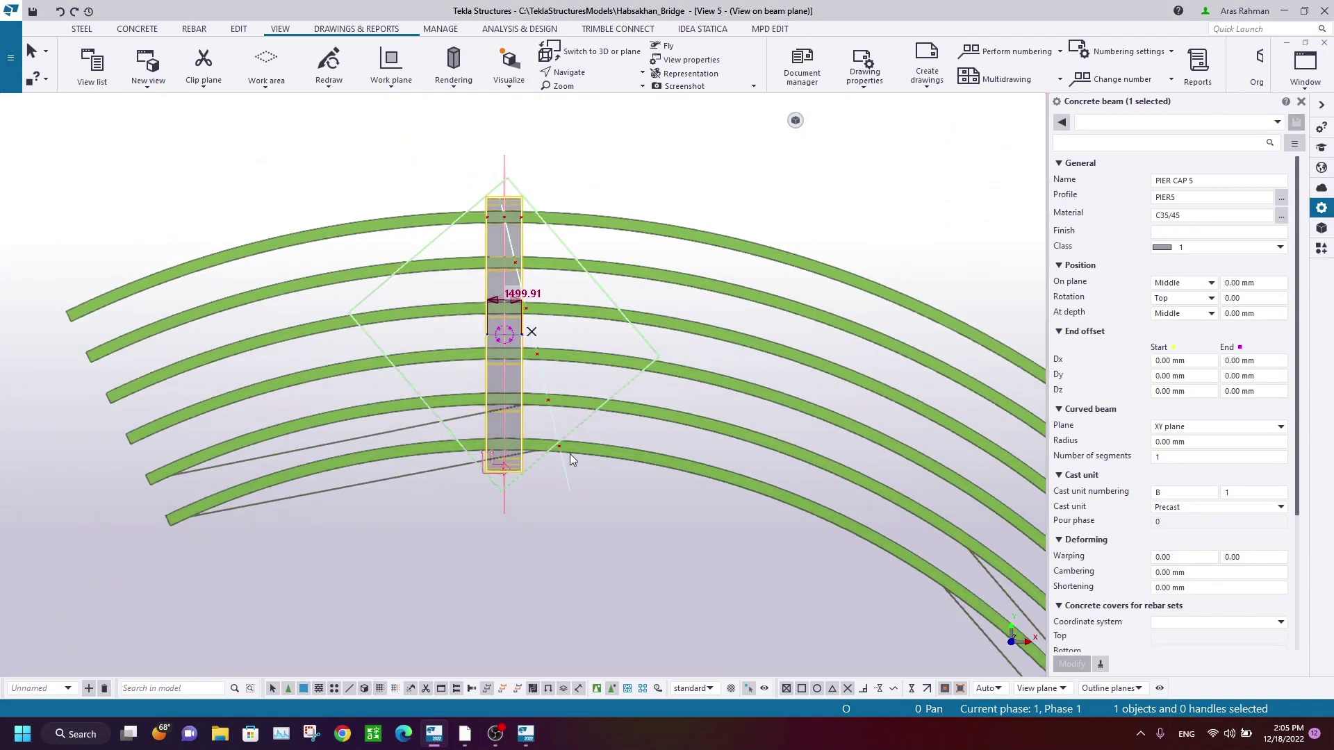
pyautogui.scroll(10, 561, 240)
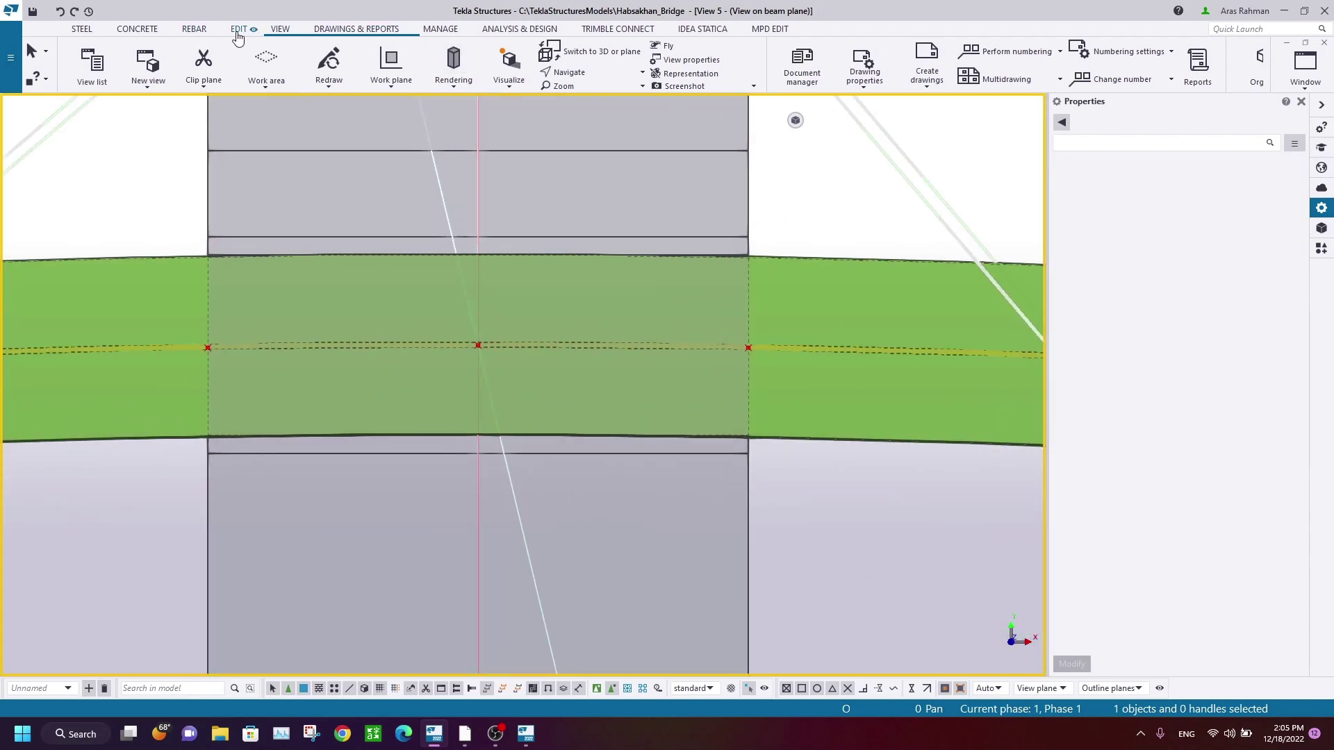
pyautogui.click(236, 31)
pyautogui.click(648, 78)
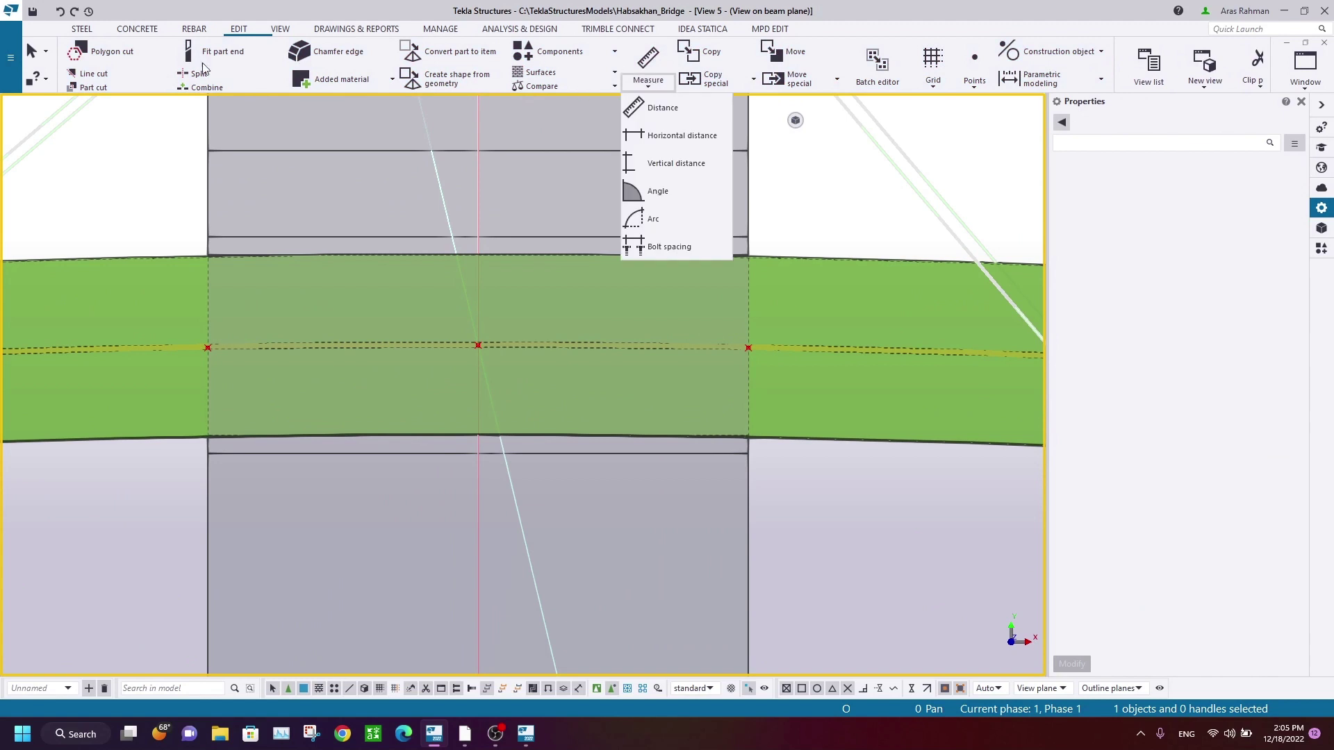
pyautogui.click(678, 244)
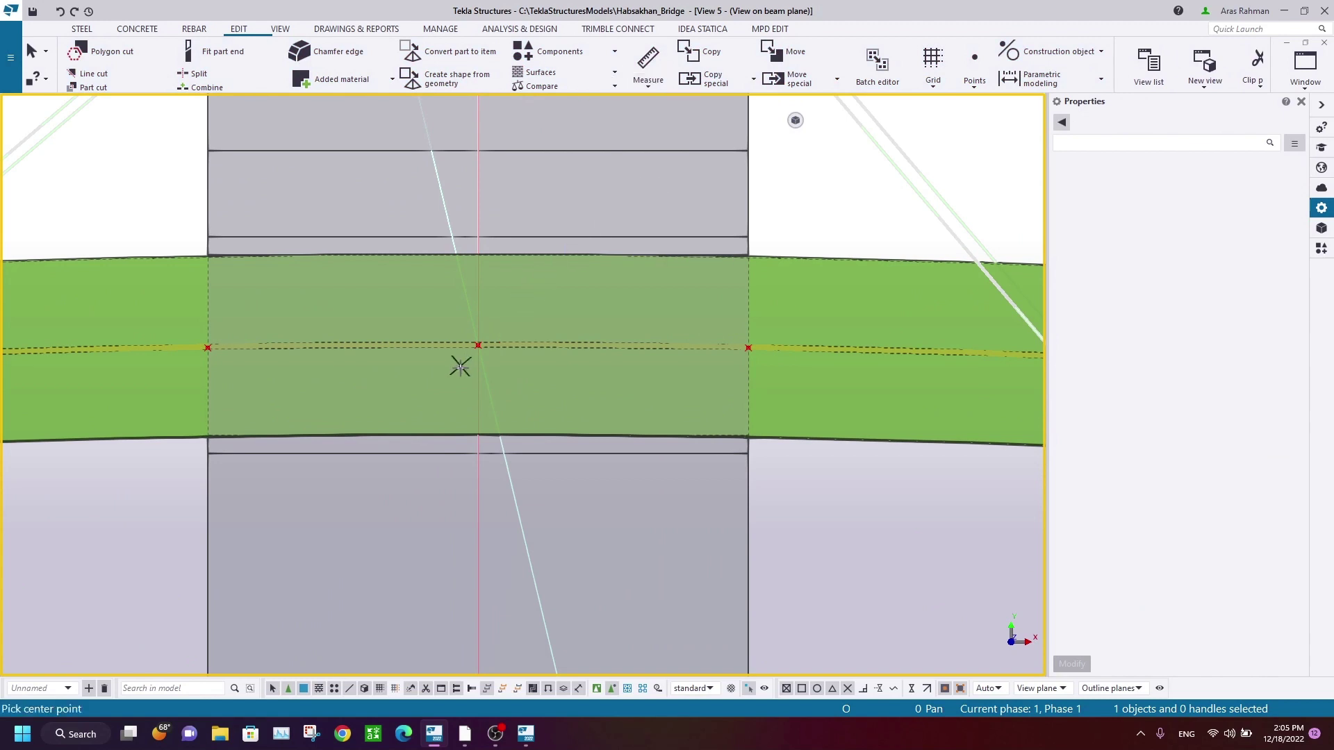
pyautogui.scroll(2, 460, 366)
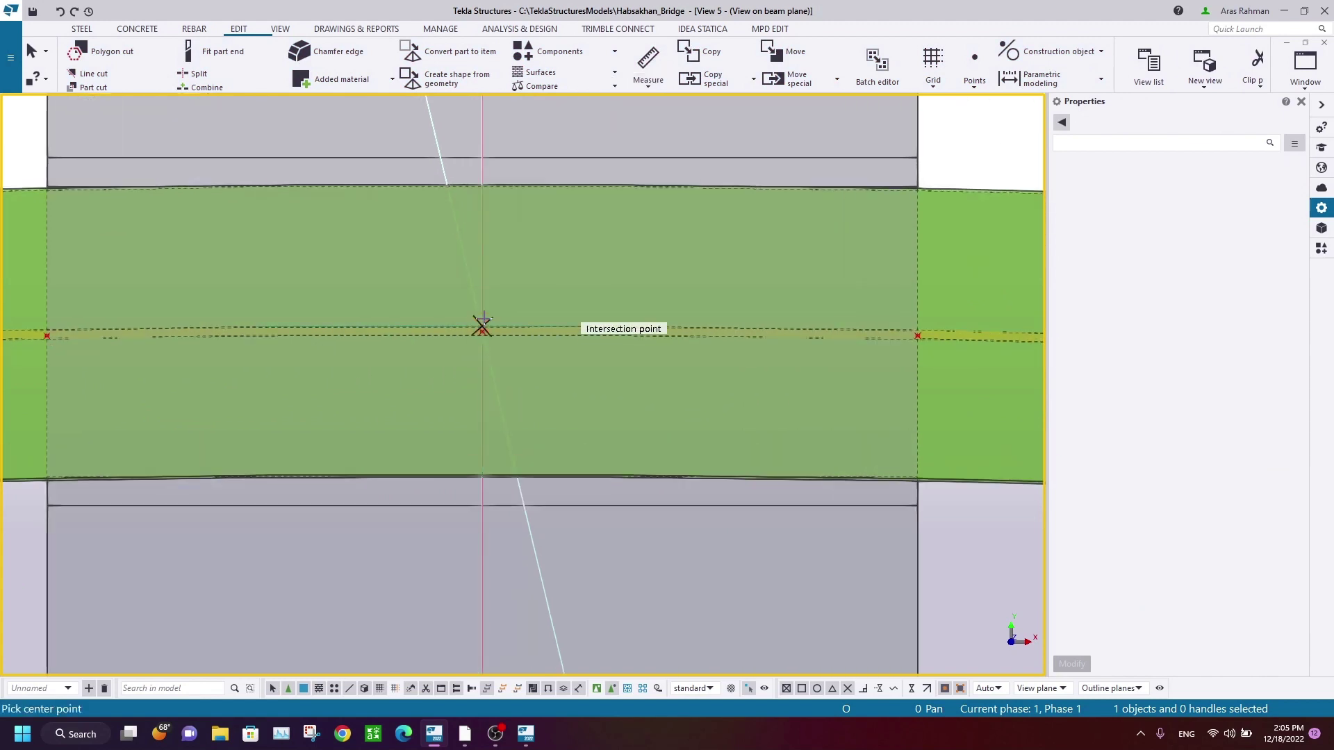
pyautogui.scroll(-6, 486, 328)
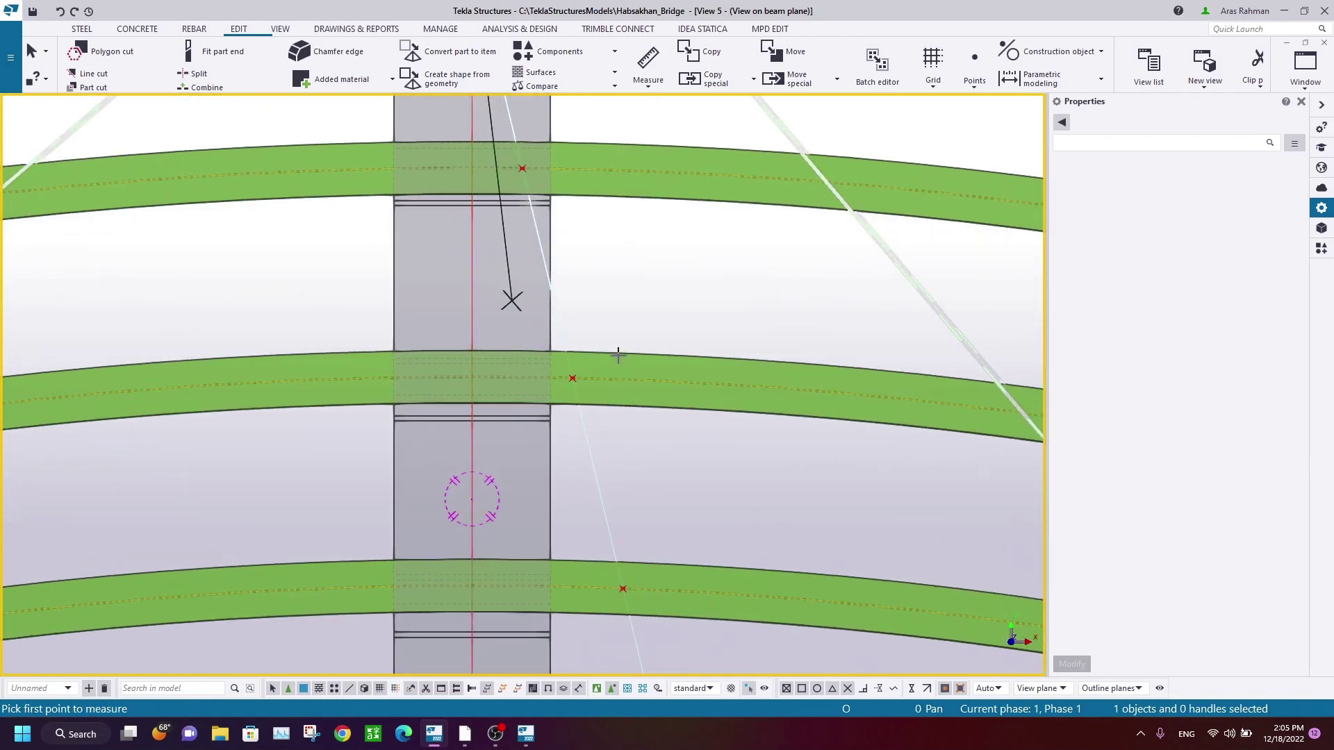
pyautogui.scroll(1, 478, 219)
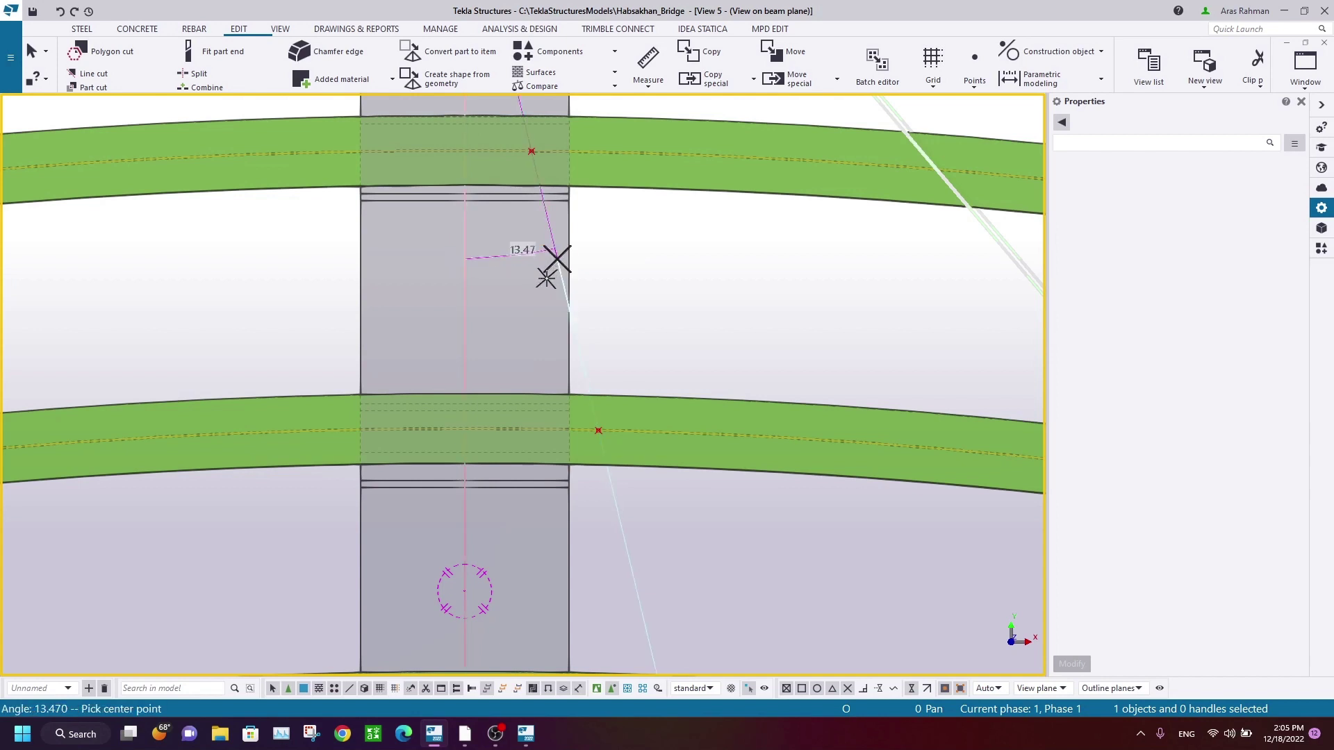
pyautogui.scroll(4, 505, 246)
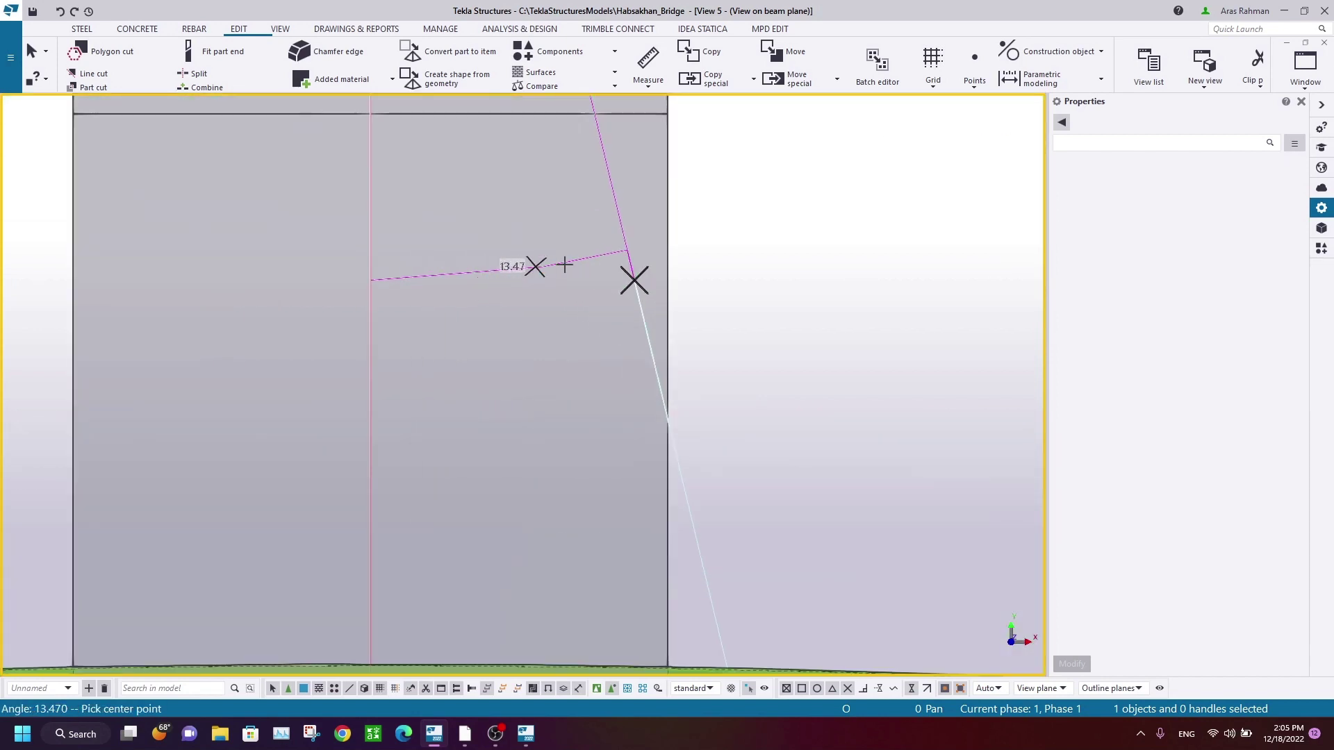
# Step: Leave the angle measurement and inspect the pier cap's alignment against the support points across all girders
pyautogui.rightClick(762, 198)
pyautogui.click(768, 202)
pyautogui.scroll(-5, 528, 258)
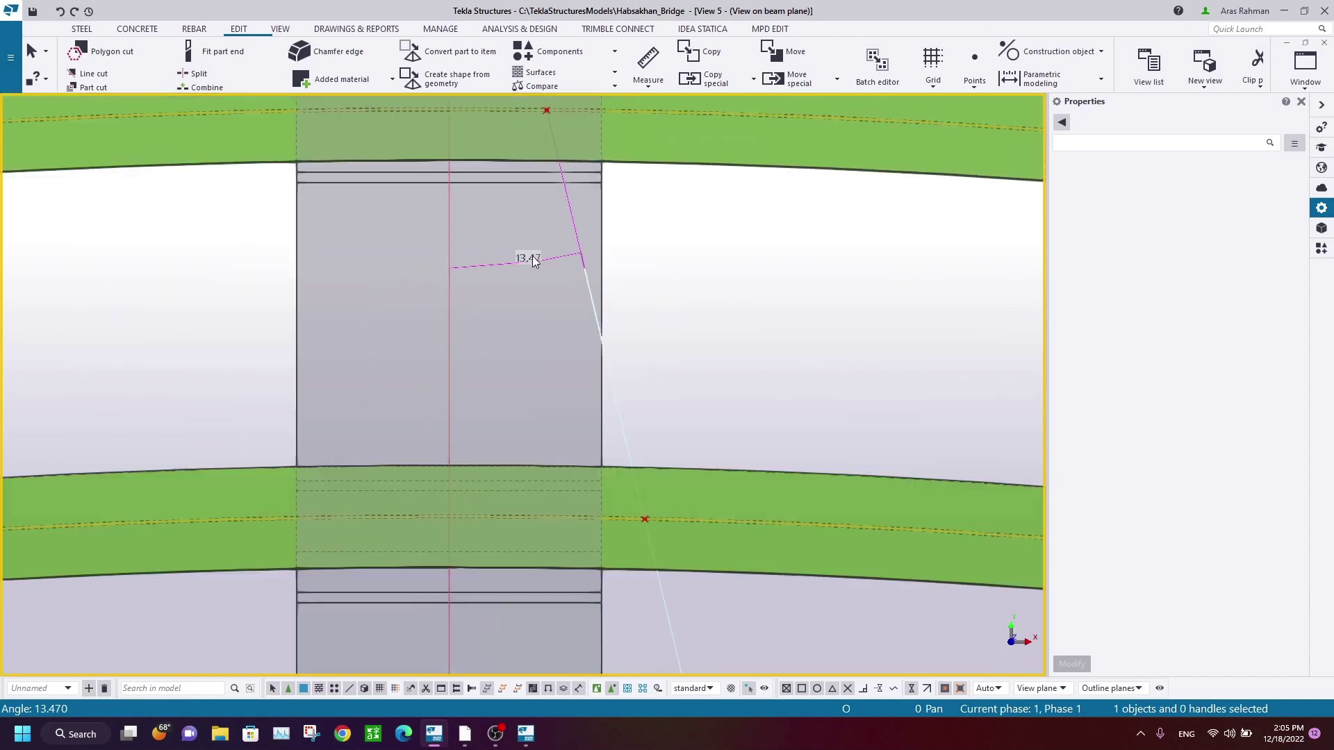
pyautogui.scroll(-5, 521, 264)
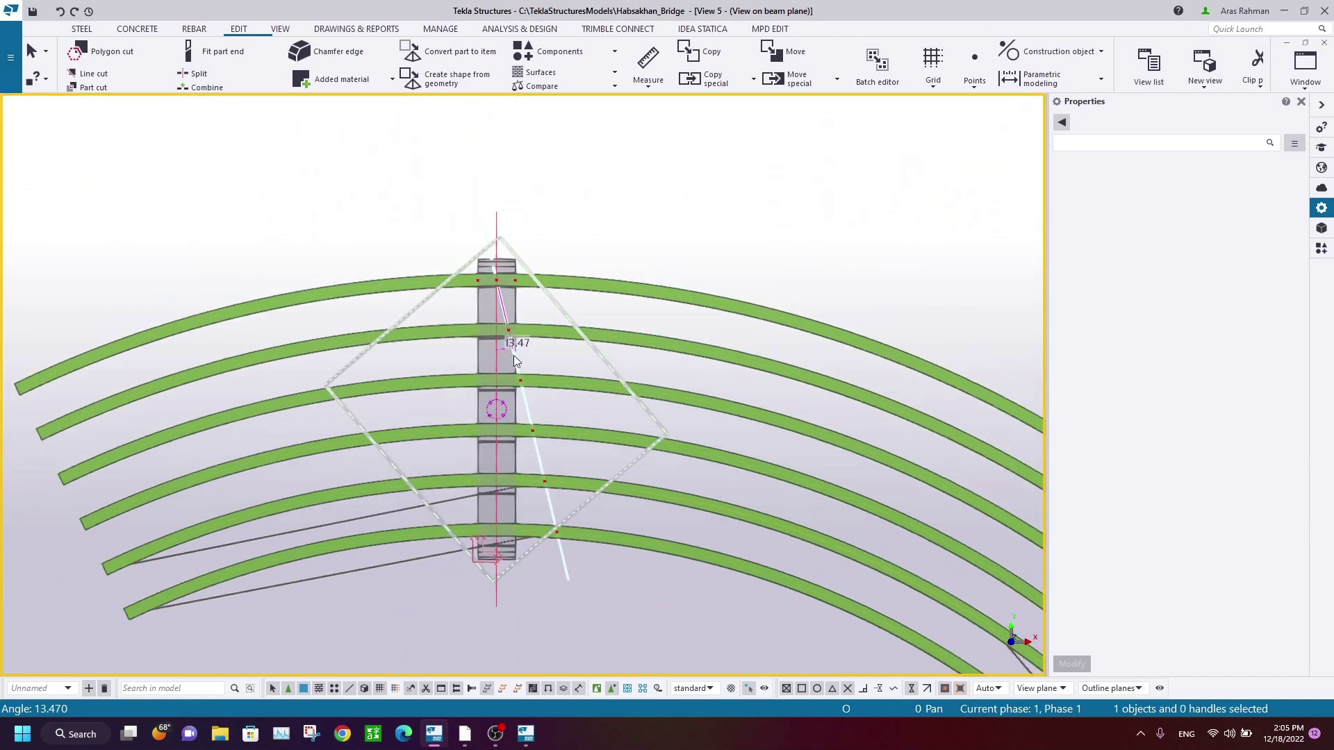
pyautogui.scroll(4, 526, 295)
pyautogui.click(524, 443)
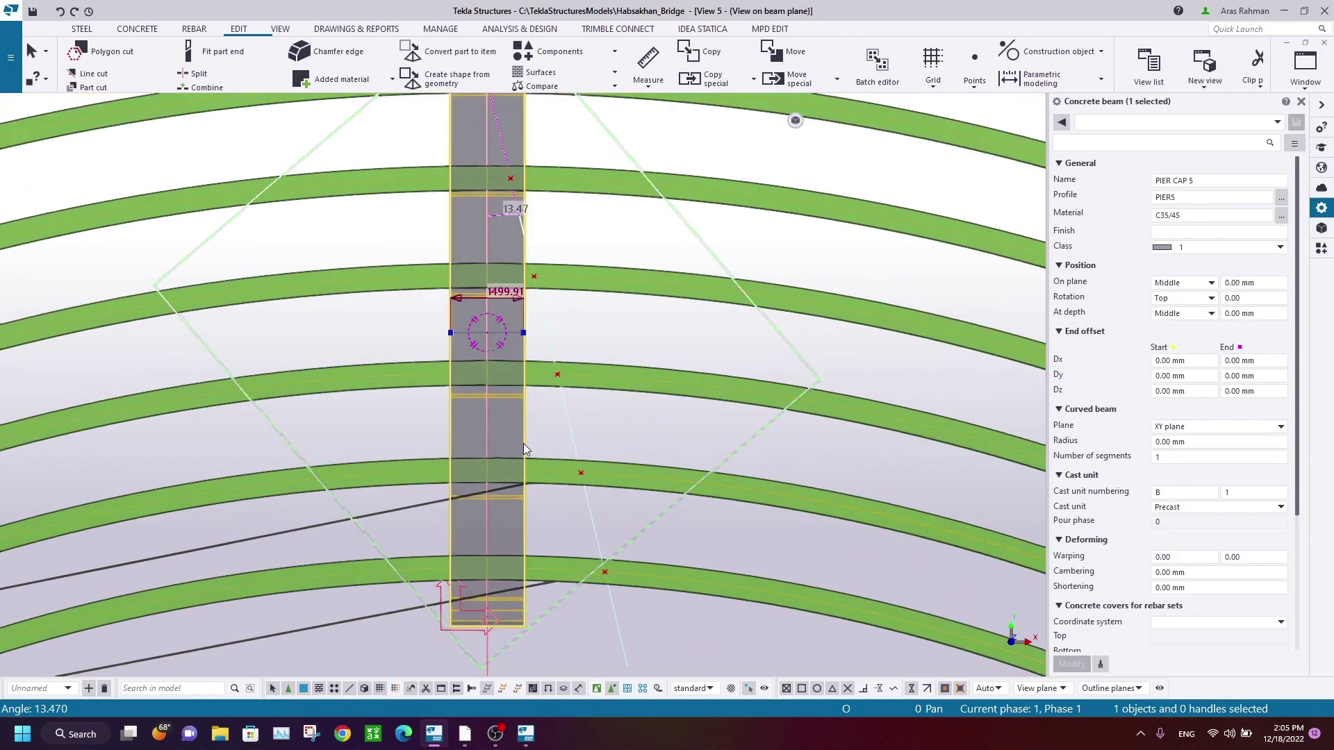
pyautogui.scroll(-3, 553, 297)
pyautogui.moveTo(568, 297); pyautogui.dragTo(562, 340, button='middle')
pyautogui.rightClick(598, 169)
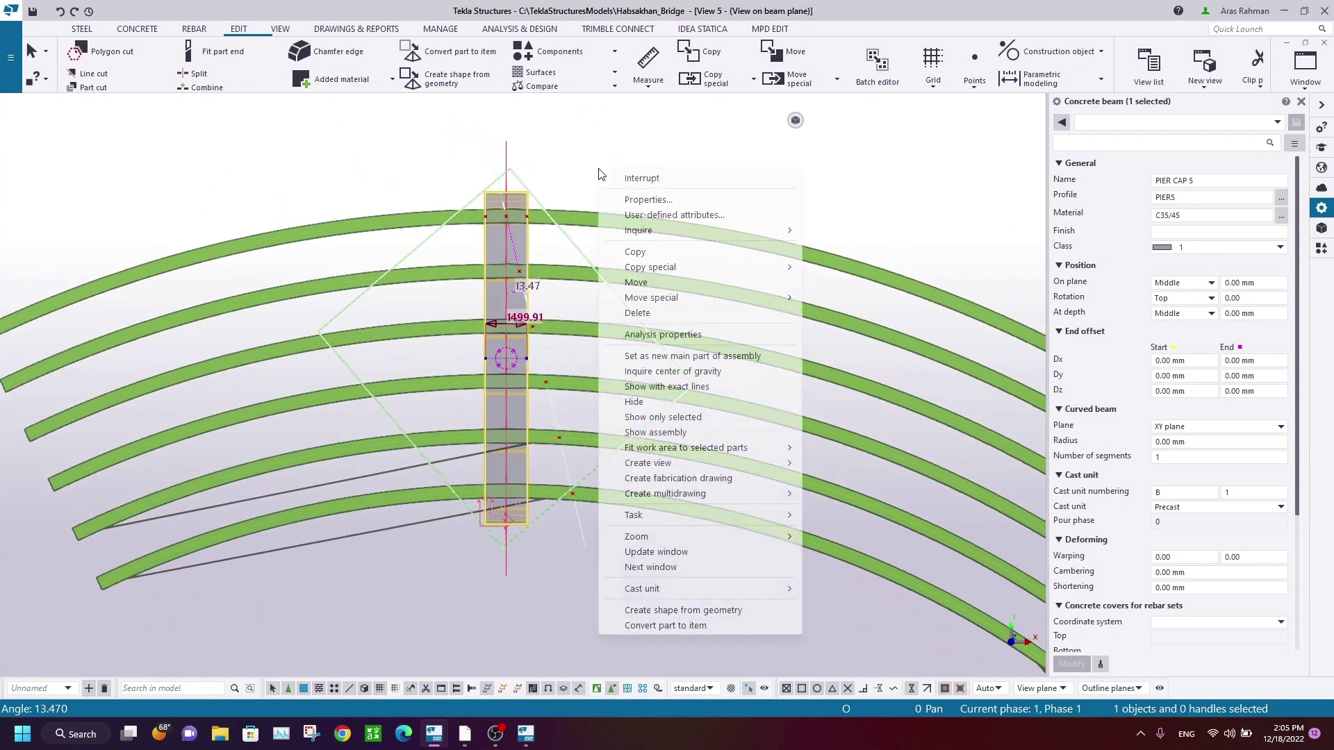
pyautogui.click(611, 178)
# Step: Rotate the pier cap and its red centre line 13.47 degrees around Z about their intersection with the support line at the outer girder
pyautogui.scroll(3, 511, 136)
pyautogui.click(490, 158)
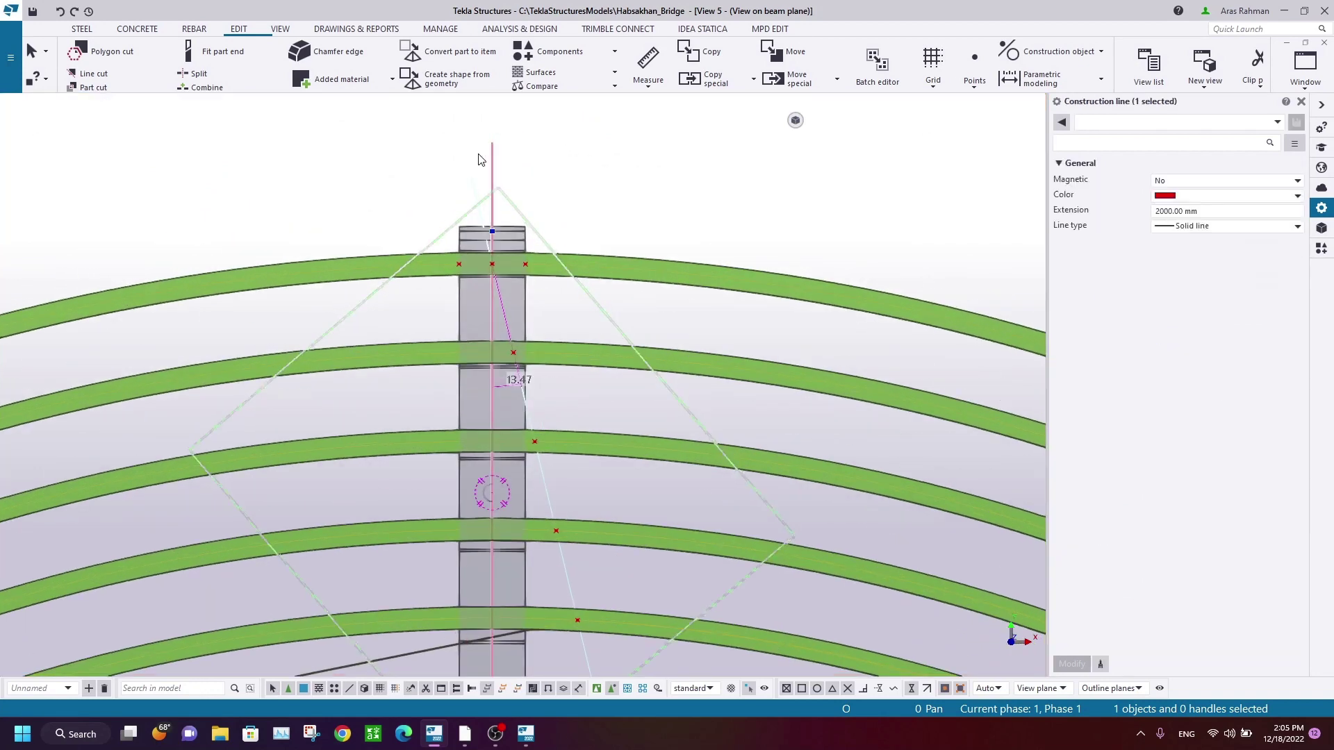
pyautogui.keyDown('ctrl'); pyautogui.click(527, 303); pyautogui.keyUp('ctrl')
pyautogui.rightClick(665, 159)
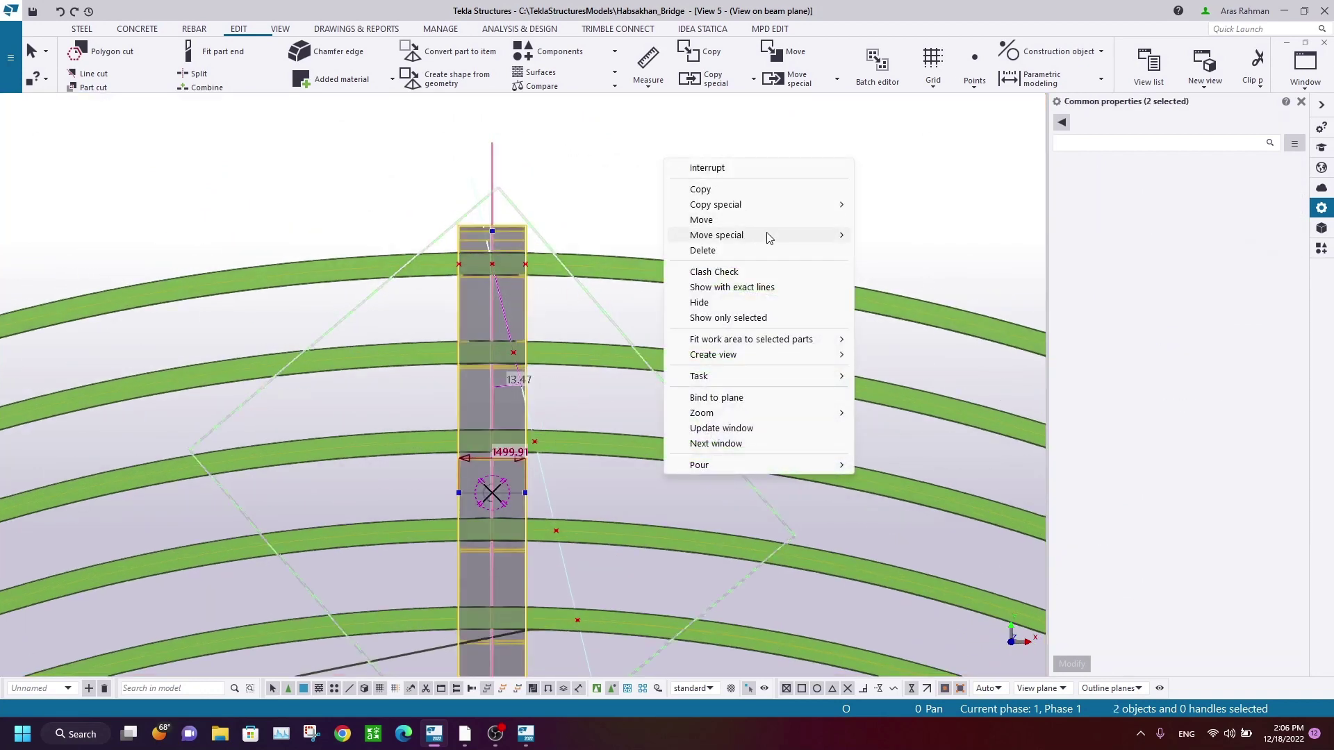
pyautogui.moveTo(799, 235)
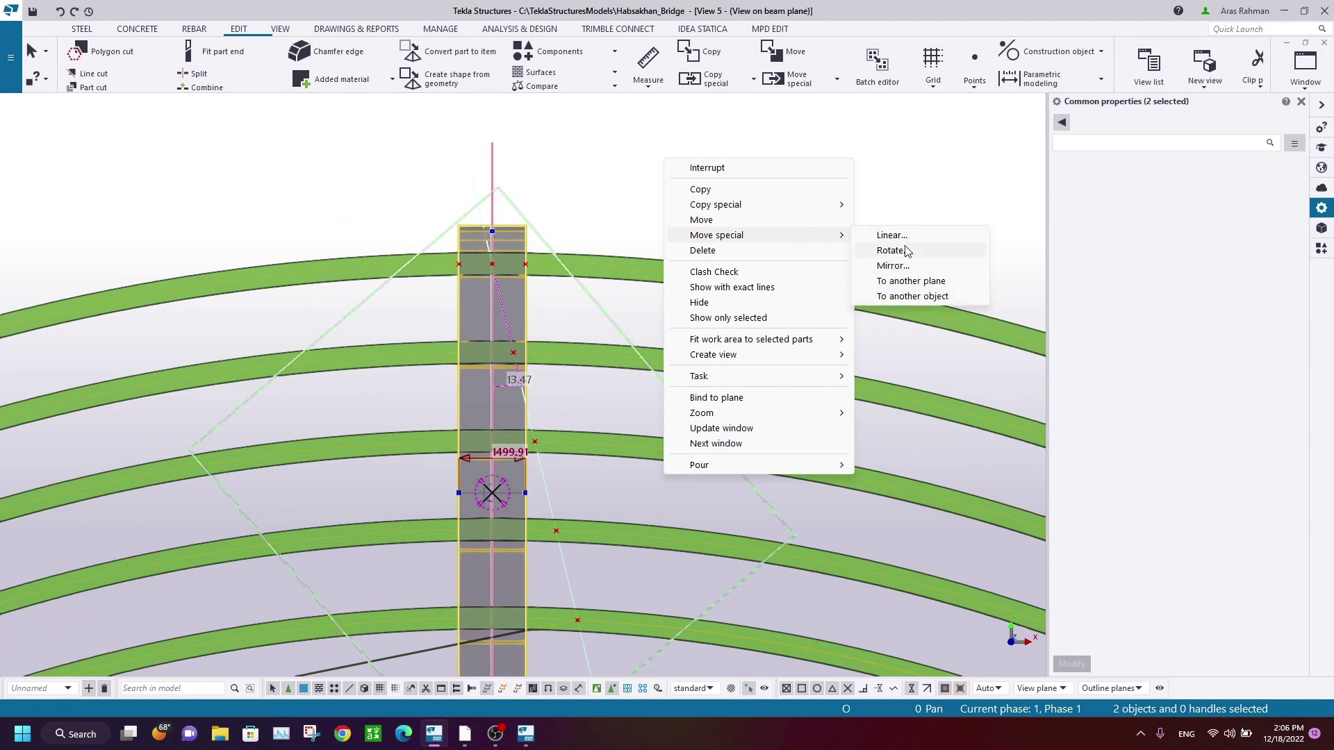
pyautogui.click(890, 251)
pyautogui.scroll(5, 531, 188)
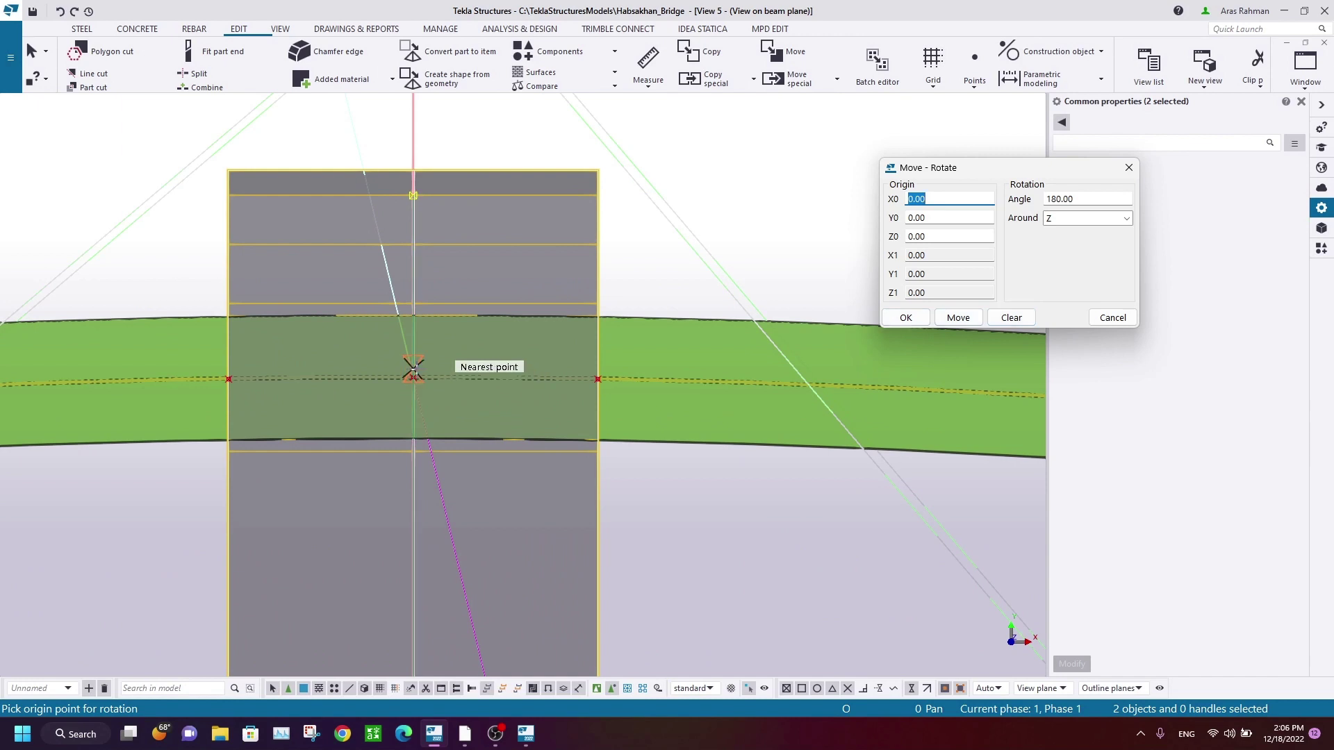
pyautogui.click(413, 377)
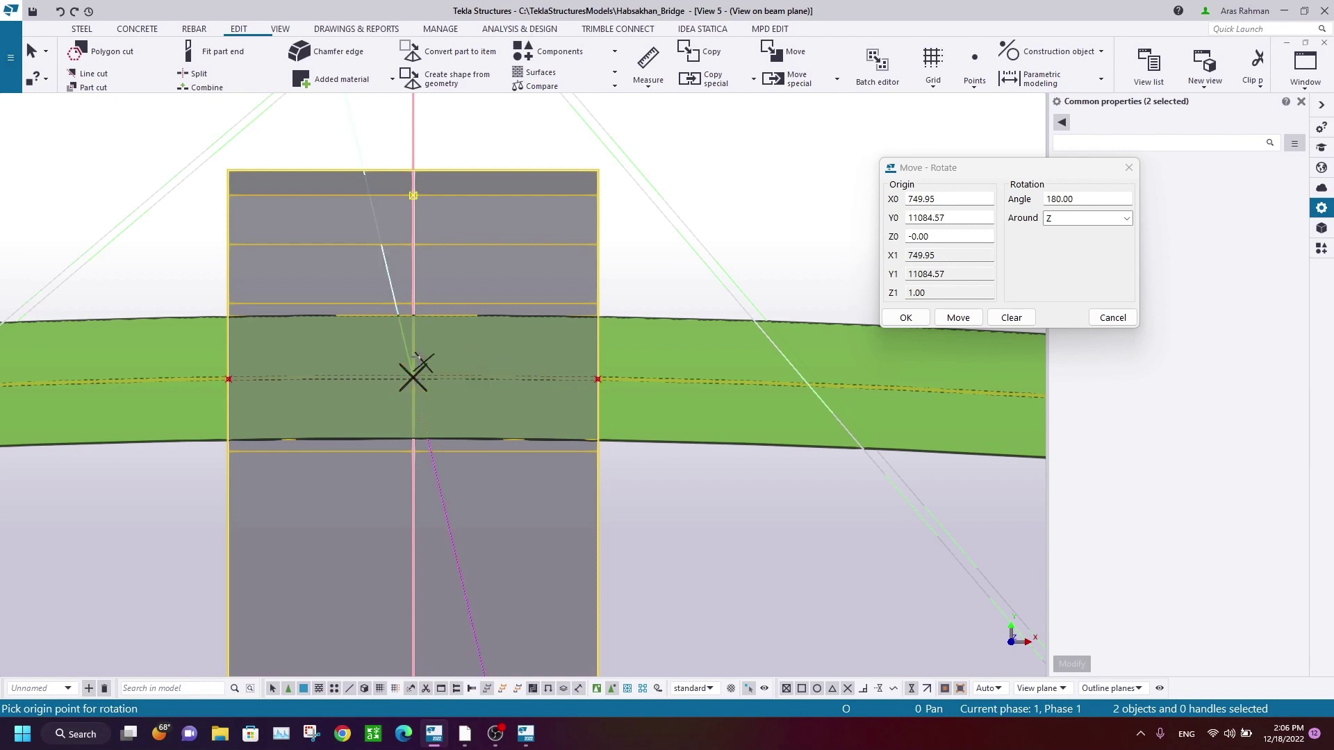
pyautogui.scroll(-5, 420, 360)
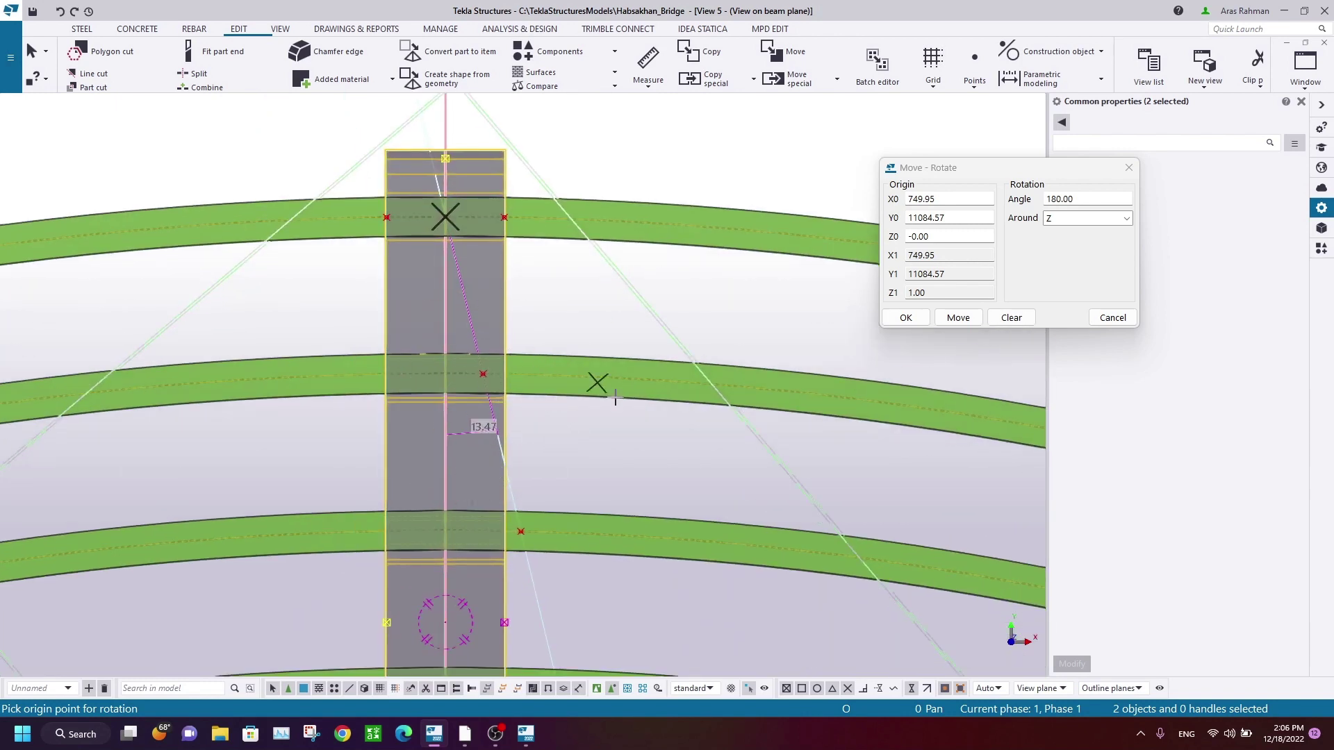
pyautogui.moveTo(1083, 200); pyautogui.dragTo(1050, 201)
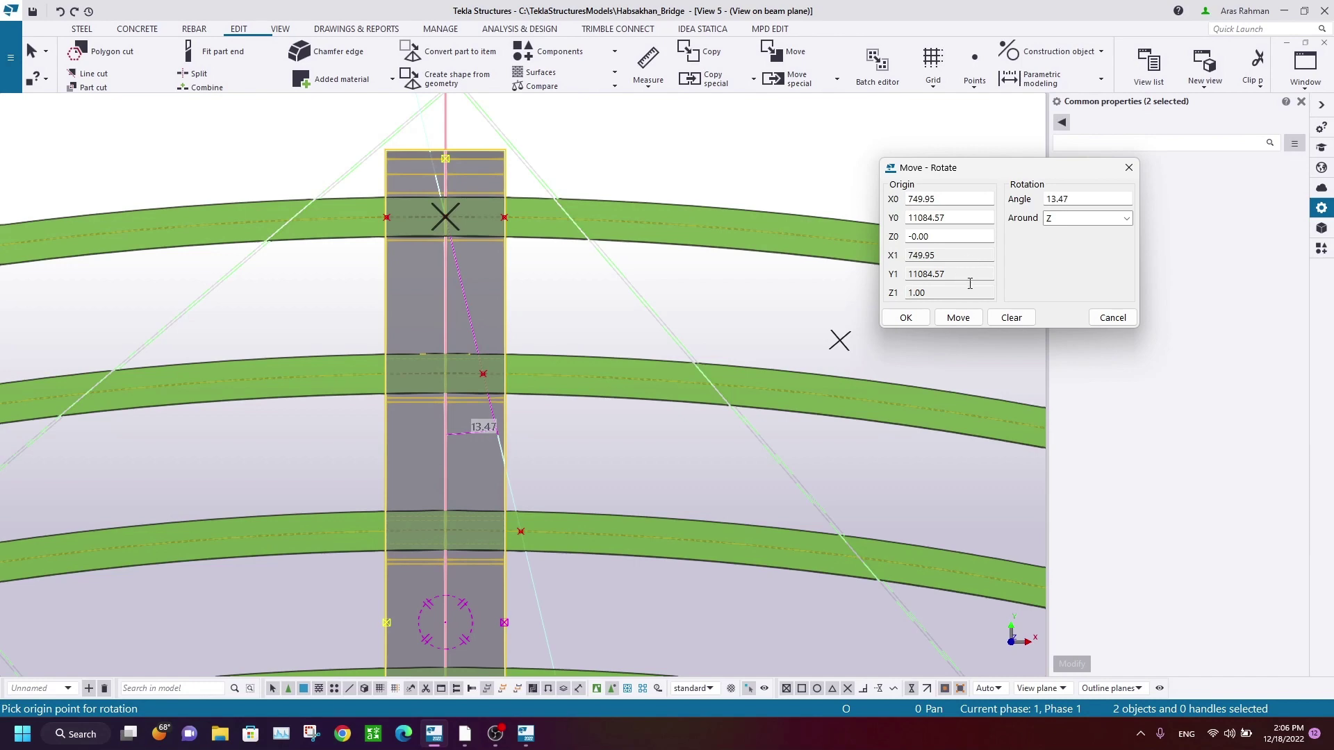
pyautogui.click(969, 319)
pyautogui.scroll(-3, 376, 276)
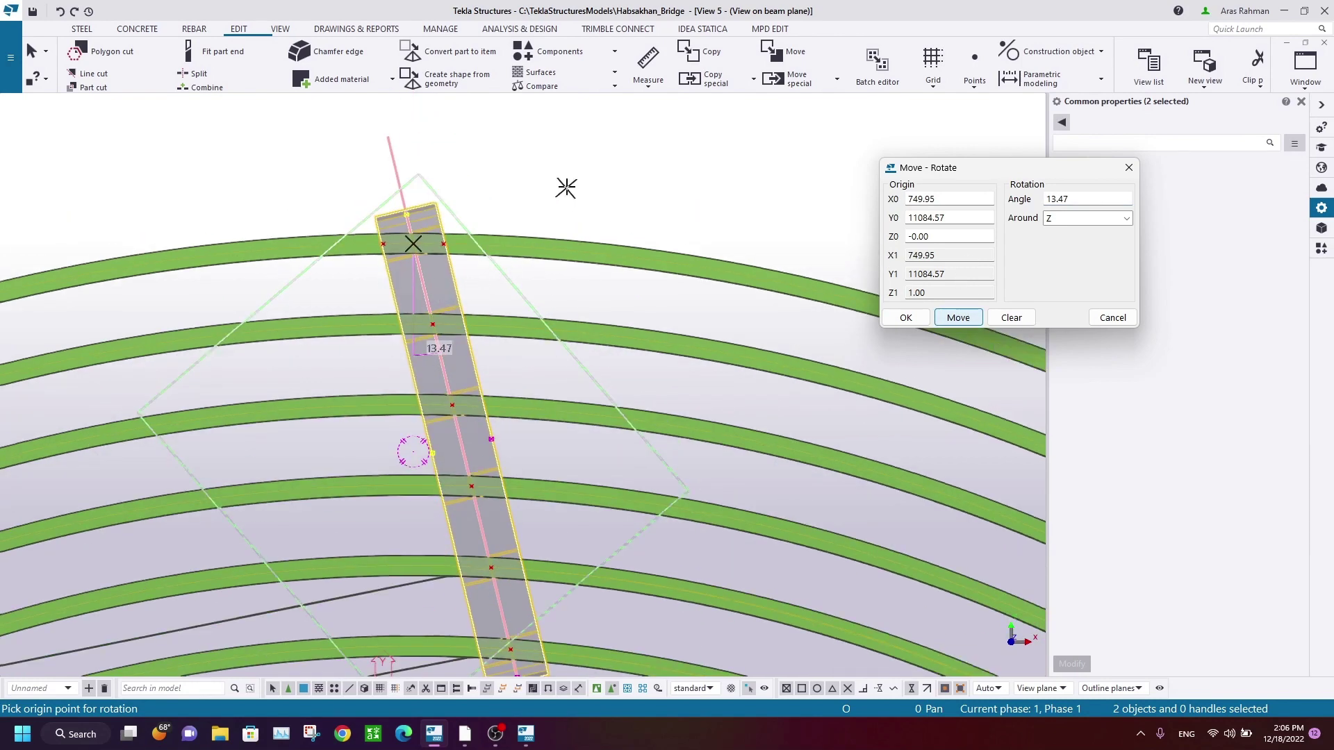
pyautogui.rightClick(567, 187)
pyautogui.click(622, 201)
# Step: Check the rotated pier cap's centre line against the girder support line and support points from end to end
pyautogui.scroll(-3, 563, 202)
pyautogui.scroll(4, 564, 497)
pyautogui.scroll(8, 495, 381)
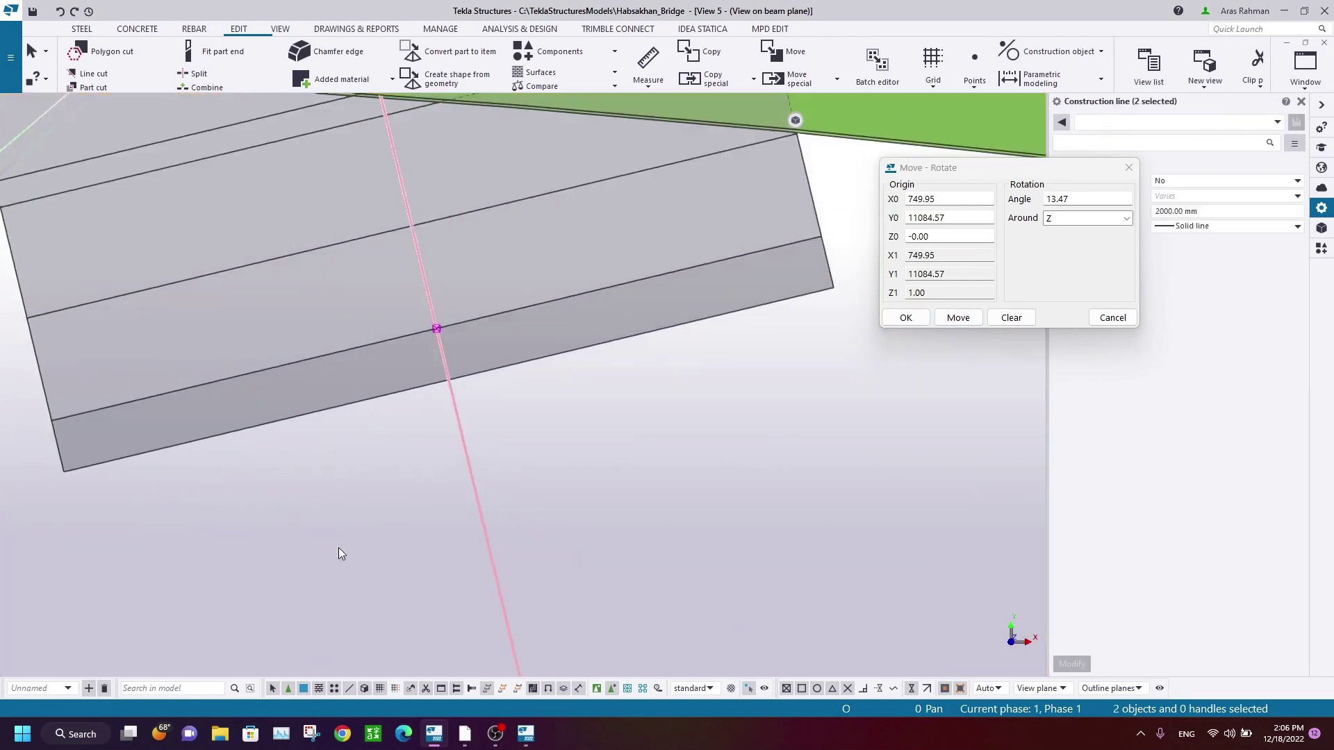
pyautogui.scroll(3, 482, 443)
pyautogui.click(489, 424)
pyautogui.click(400, 268)
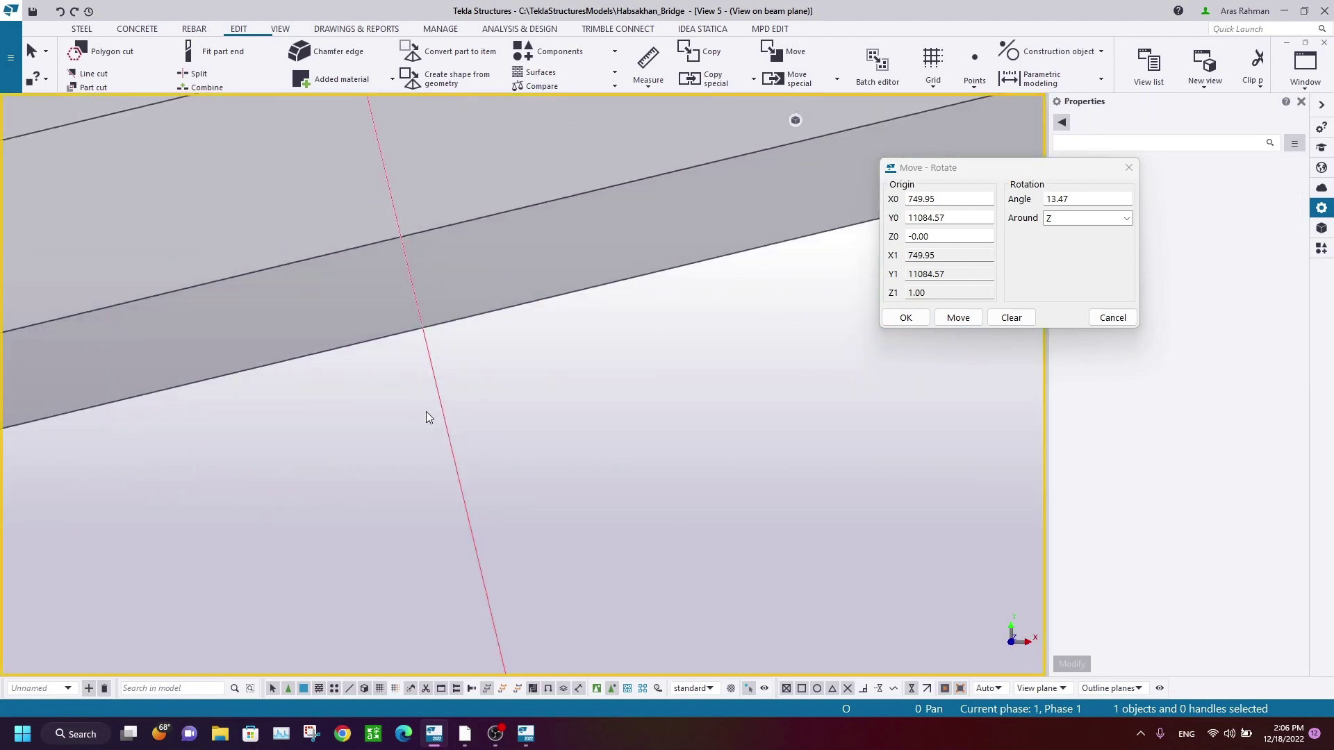
pyautogui.scroll(-5, 456, 349)
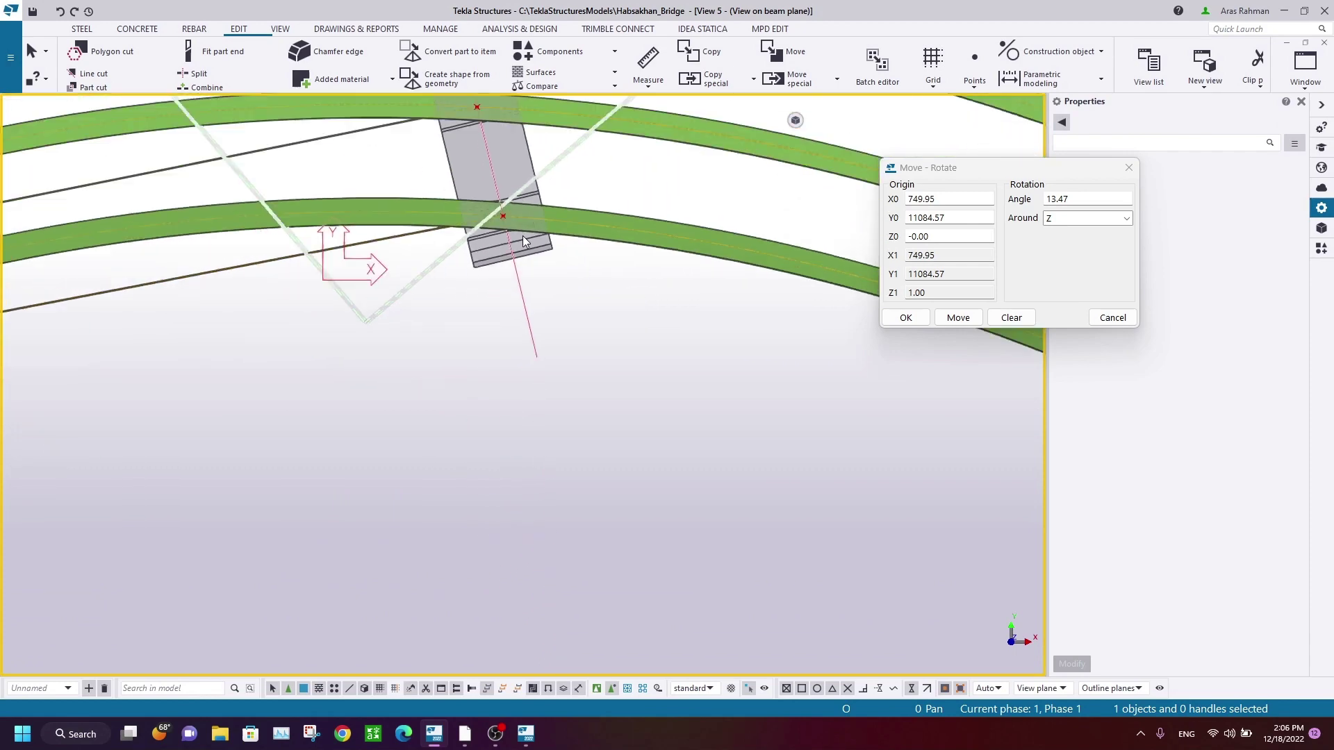
pyautogui.moveTo(561, 261); pyautogui.dragTo(560, 374, button='middle')
pyautogui.scroll(3, 564, 376)
pyautogui.moveTo(462, 218); pyautogui.dragTo(509, 518, button='middle')
pyautogui.scroll(-3, 458, 228)
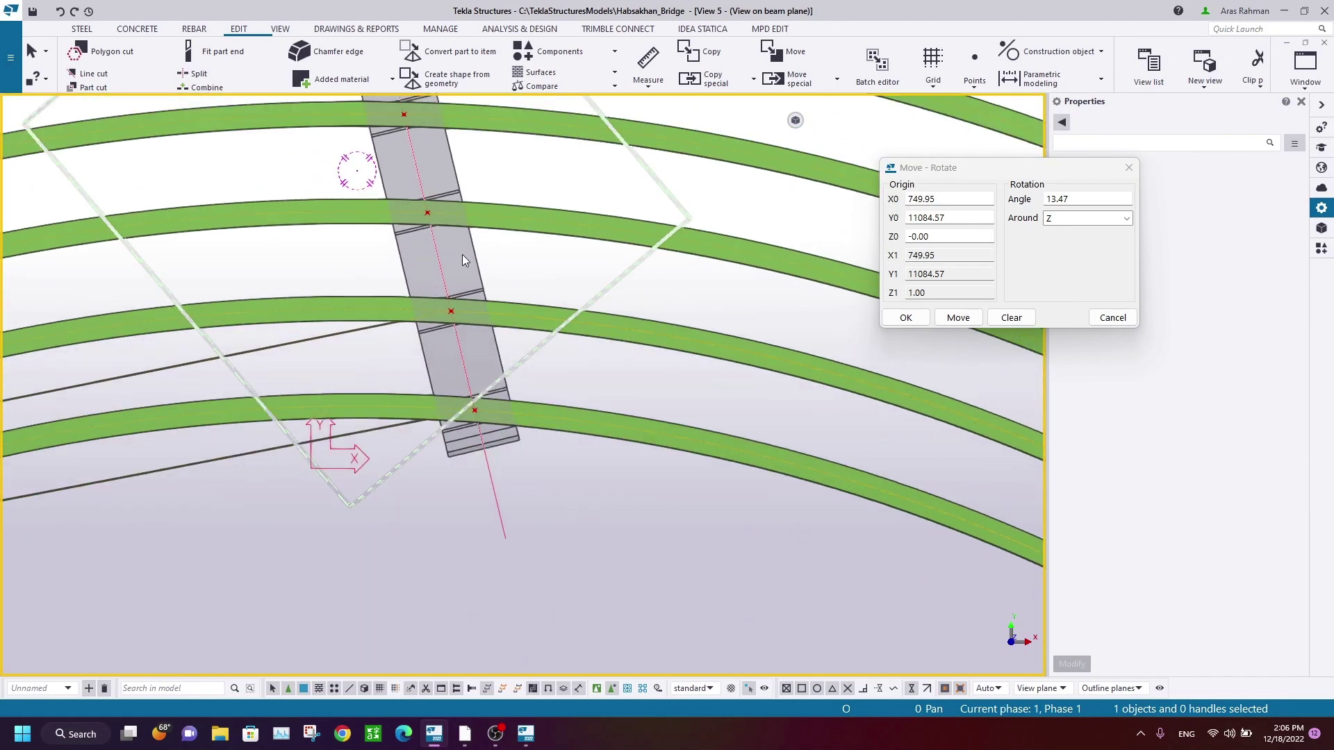
pyautogui.keyDown('ctrl'); pyautogui.moveTo(463, 259); pyautogui.dragTo(440, 211, button='middle'); pyautogui.keyUp('ctrl')
# Step: Clear the angle dimension from the plane view and close the Move - Rotate dialog
pyautogui.scroll(5, 468, 353)
pyautogui.rightClick(499, 160)
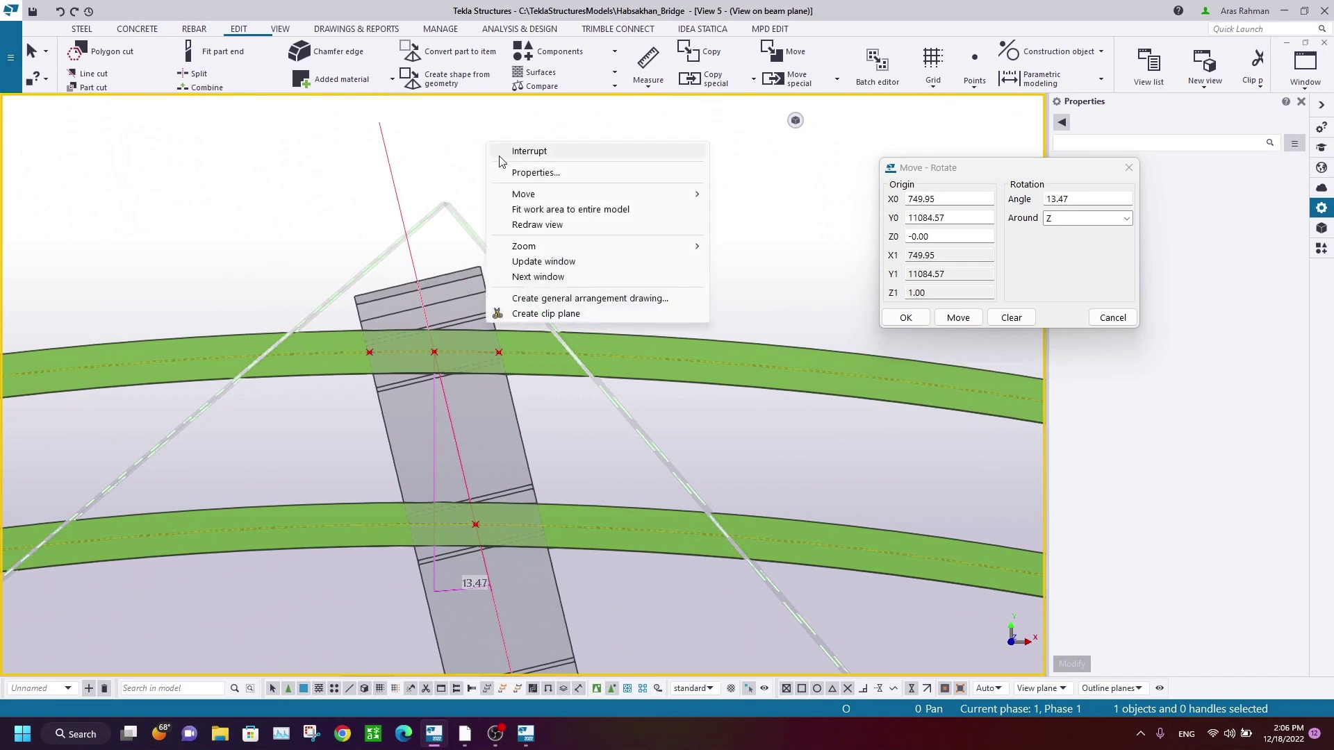
pyautogui.click(502, 152)
pyautogui.click(1129, 168)
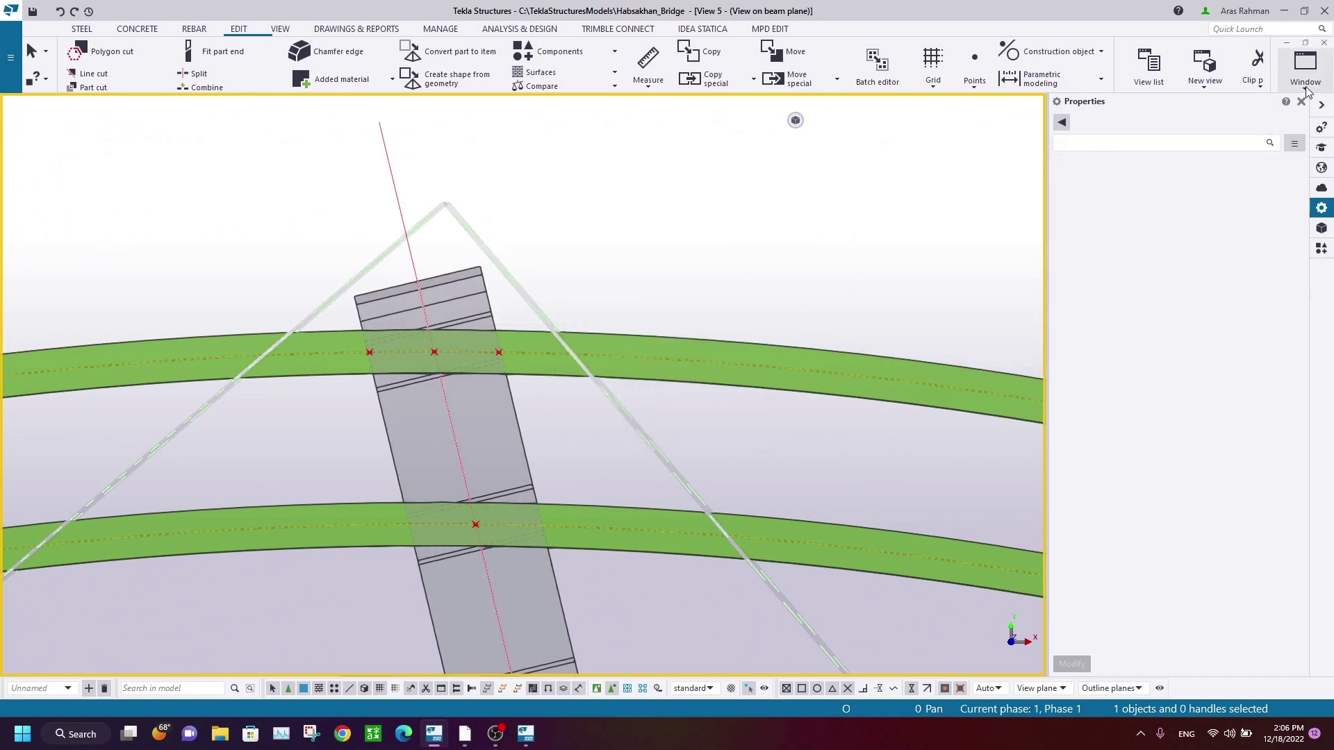
# Step: Switch to the View 1 - 3d view and redraw it
pyautogui.click(1306, 64)
pyautogui.click(1261, 250)
pyautogui.click(1305, 64)
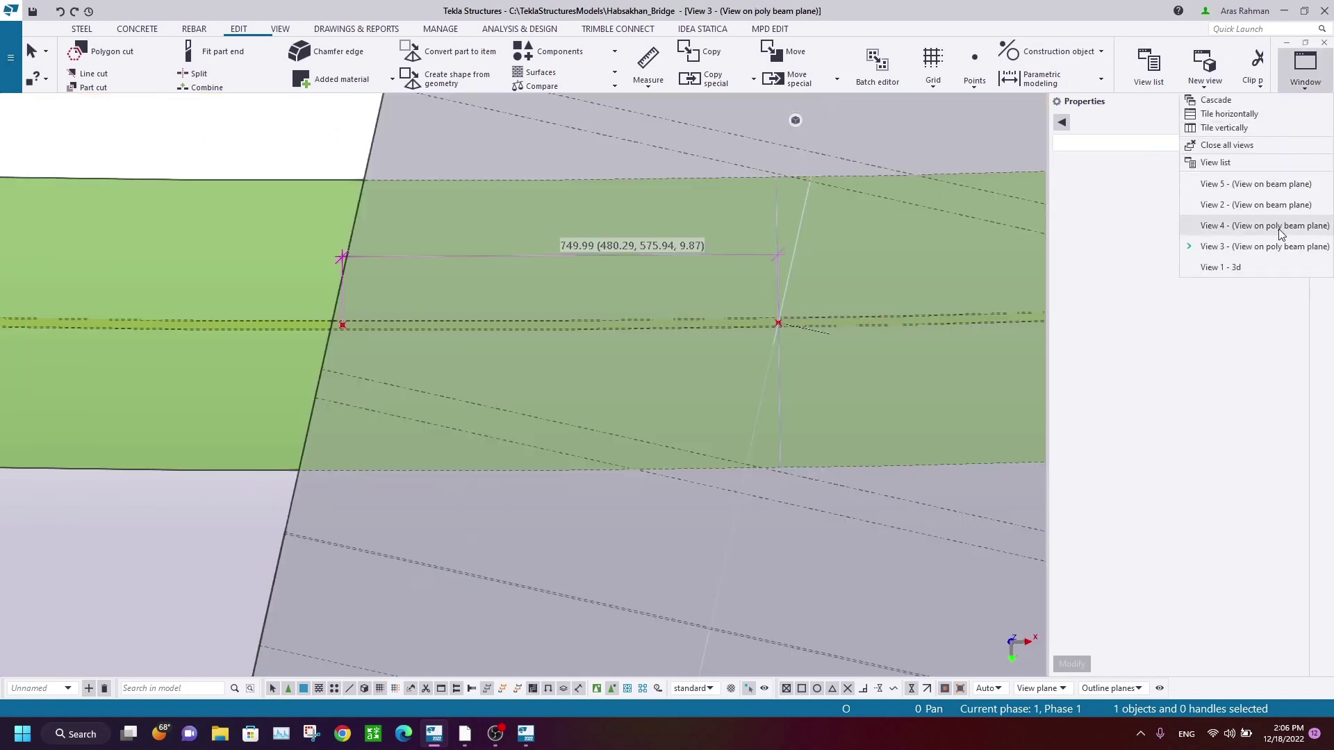
pyautogui.click(1223, 267)
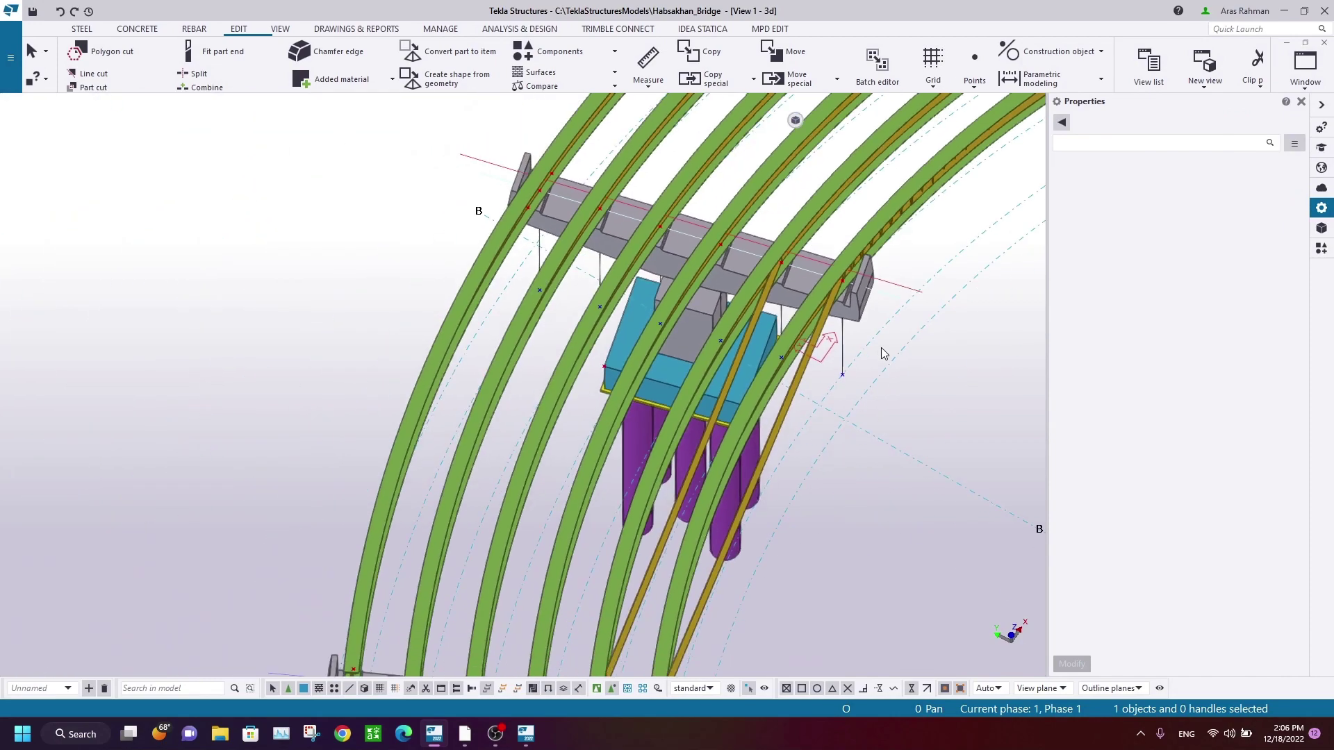
pyautogui.keyDown('ctrl'); pyautogui.moveTo(881, 349); pyautogui.dragTo(306, 160, button='middle'); pyautogui.keyUp('ctrl')
pyautogui.rightClick(151, 185)
pyautogui.click(230, 270)
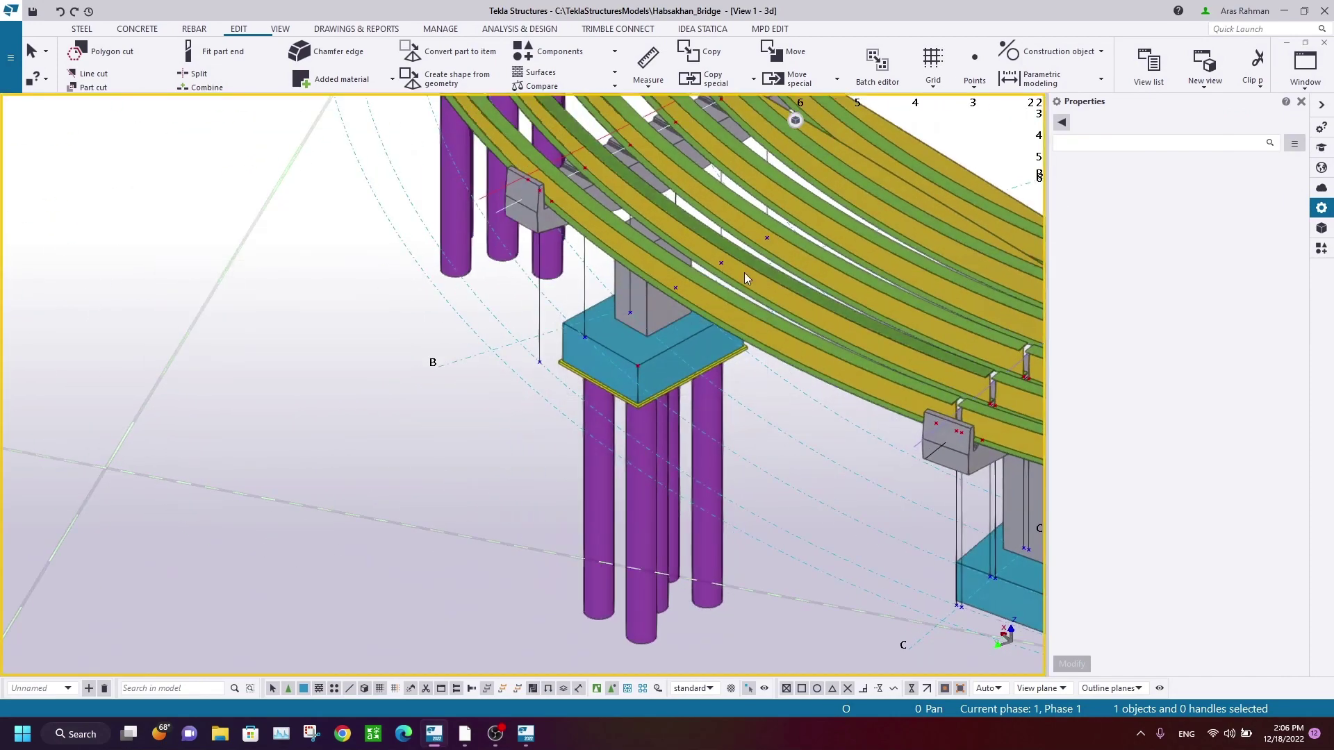
# Step: Examine the rotated pier cap's girder seats and support points along grid B from above and below
pyautogui.scroll(6, 531, 299)
pyautogui.press('v')
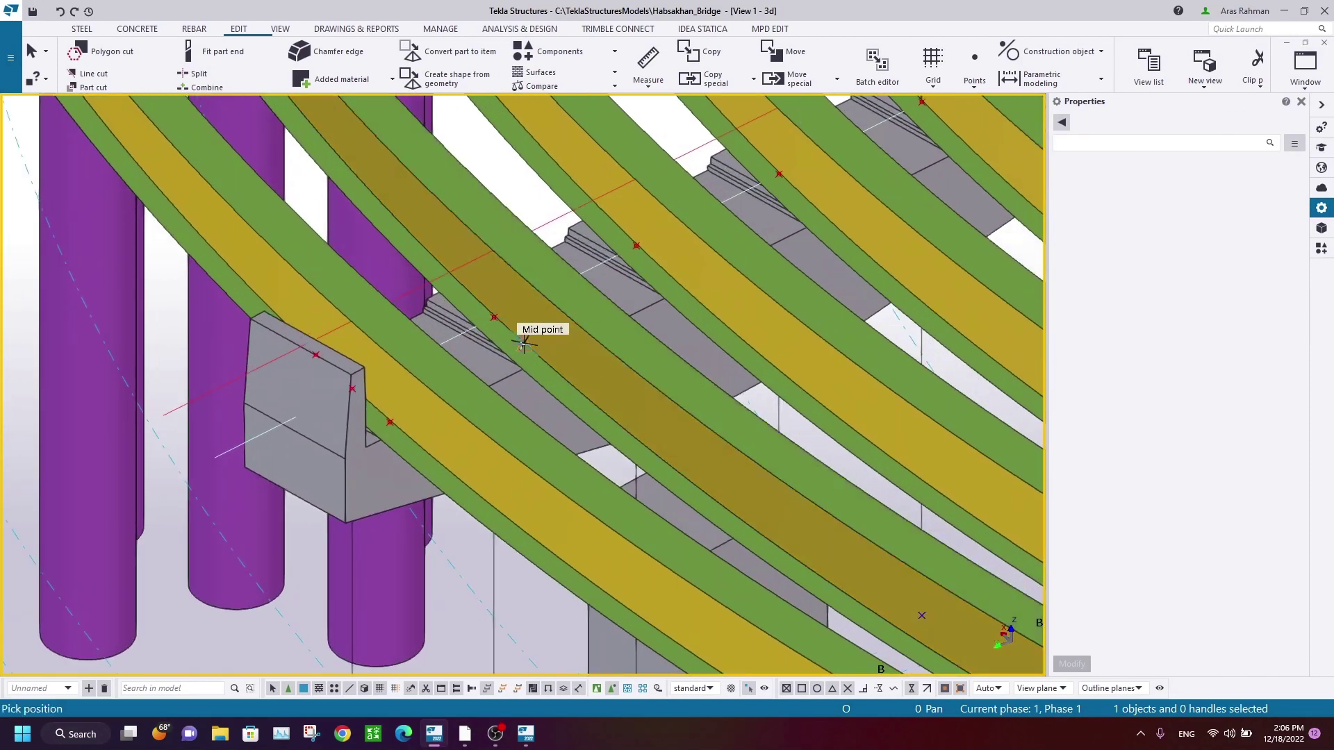
pyautogui.keyDown('ctrl'); pyautogui.moveTo(695, 490); pyautogui.dragTo(481, 443, button='middle'); pyautogui.keyUp('ctrl')
pyautogui.scroll(2, 606, 455)
pyautogui.press('v')
pyautogui.click(650, 460)
pyautogui.scroll(-9, 602, 426)
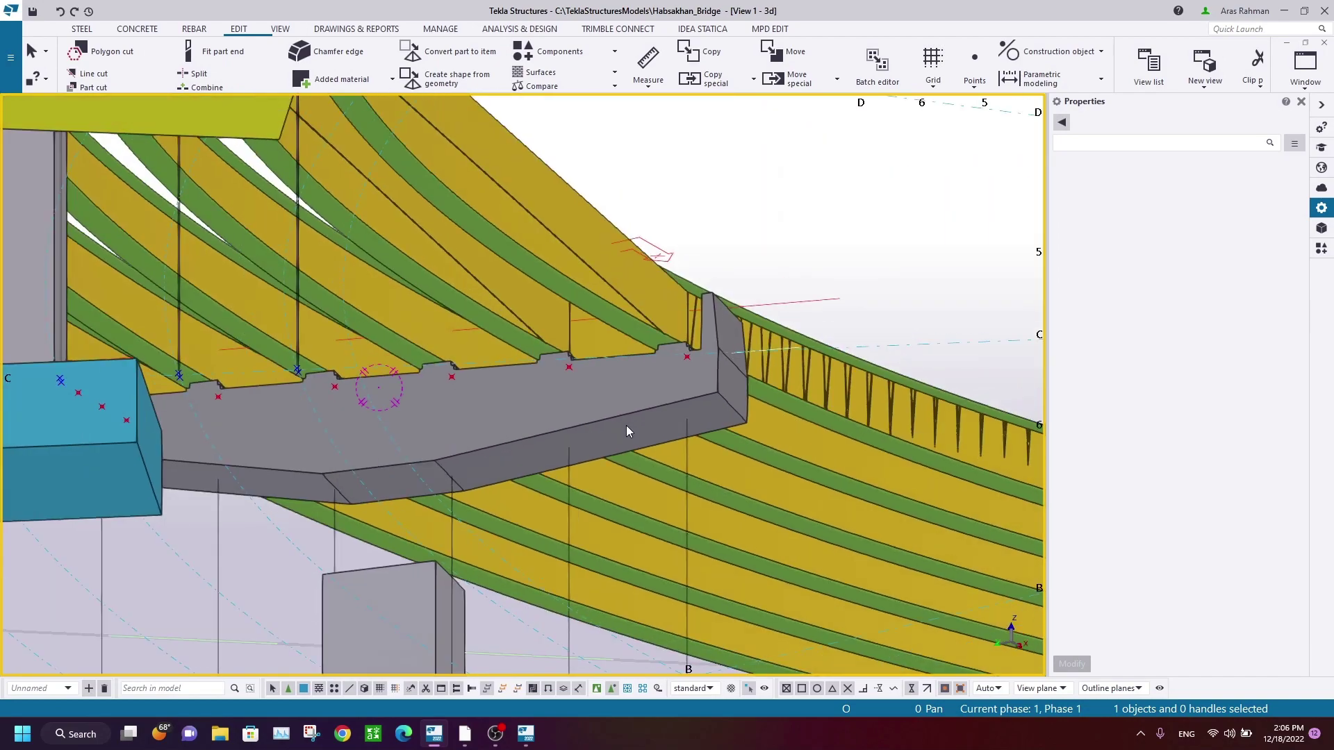
pyautogui.keyDown('ctrl'); pyautogui.moveTo(627, 426); pyautogui.dragTo(627, 507, button='middle'); pyautogui.keyUp('ctrl')
pyautogui.scroll(4, 552, 477)
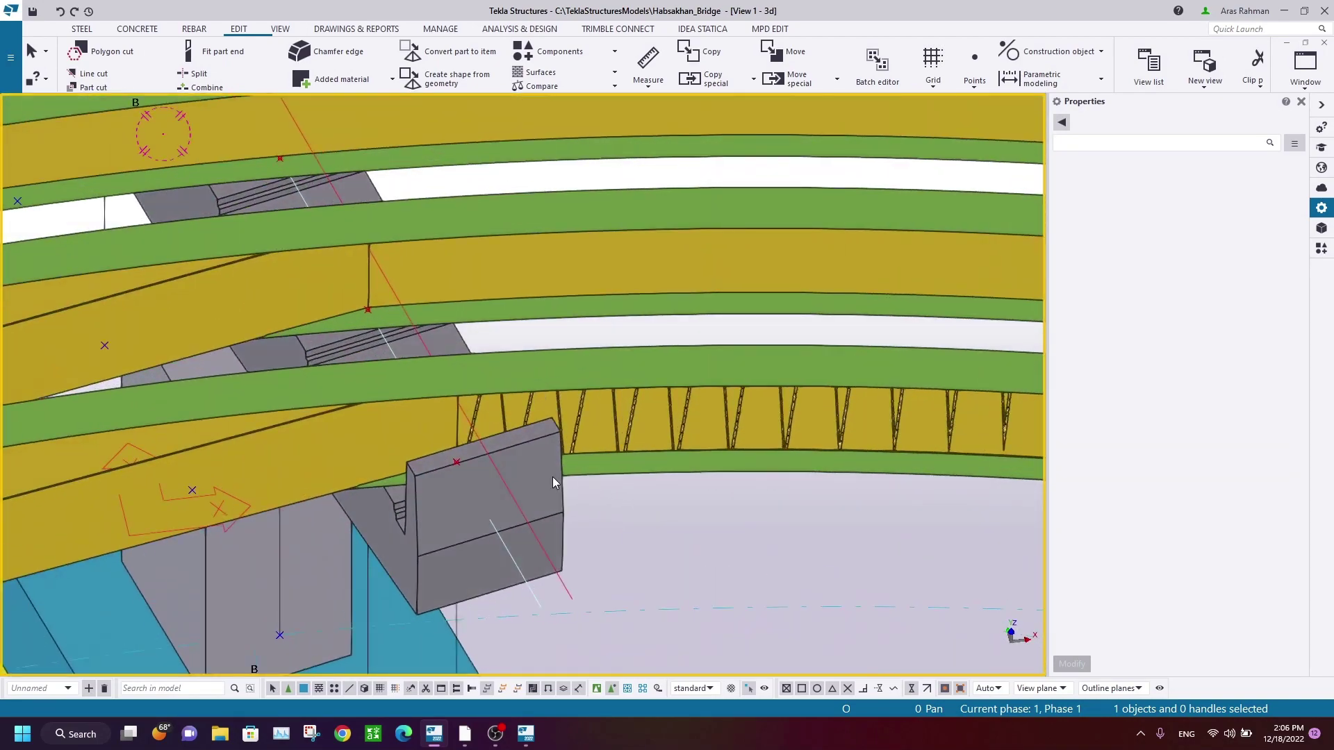
# Step: Examine the corner of the pier cap's end block where the outer girder crosses it
pyautogui.click(560, 431)
pyautogui.keyDown('ctrl'); pyautogui.moveTo(445, 531); pyautogui.dragTo(433, 571, button='middle'); pyautogui.keyUp('ctrl')
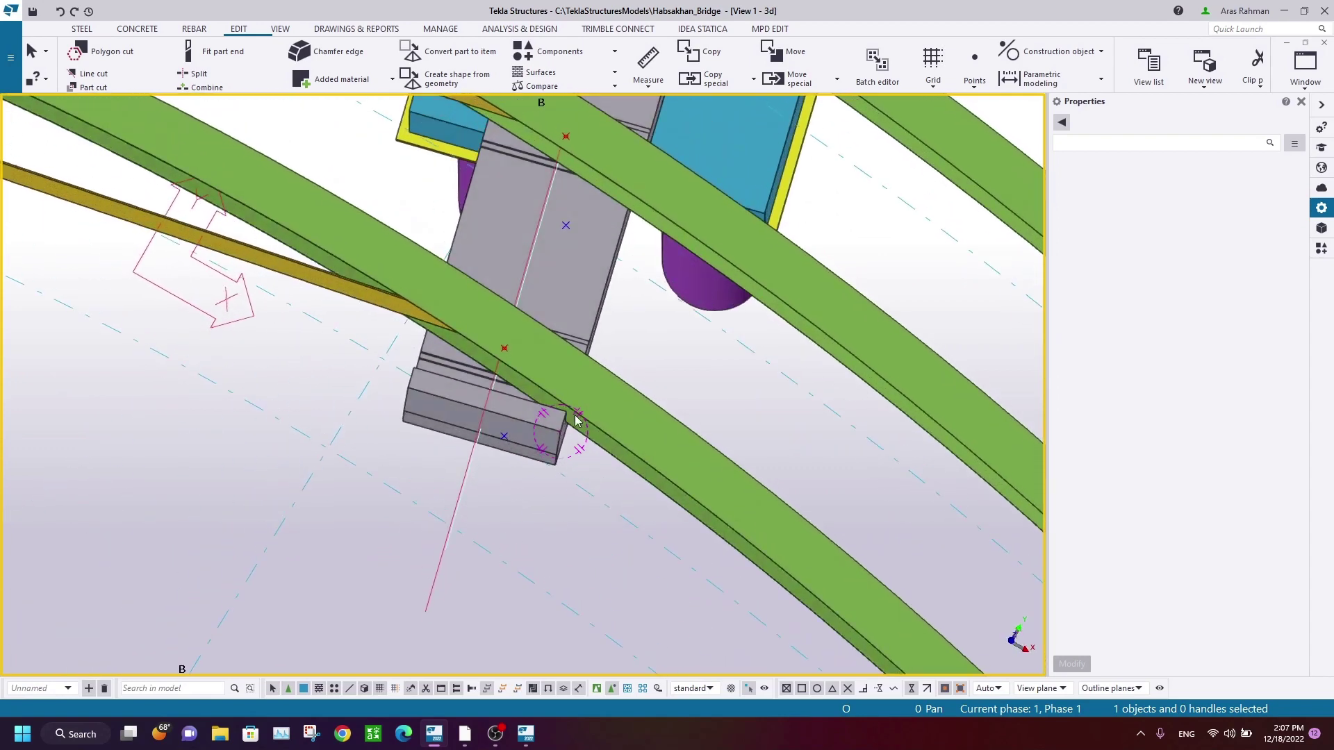
pyautogui.scroll(9, 564, 423)
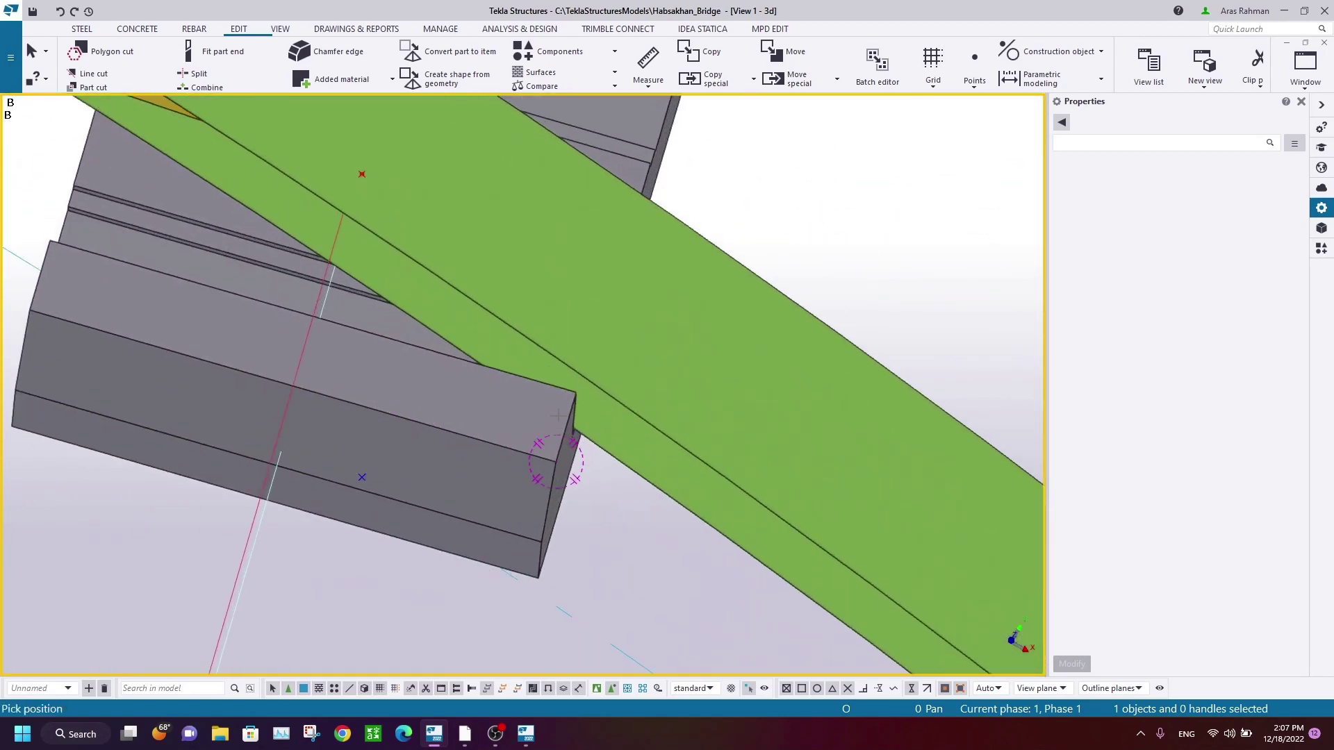
pyautogui.click(576, 393)
pyautogui.scroll(-3, 526, 284)
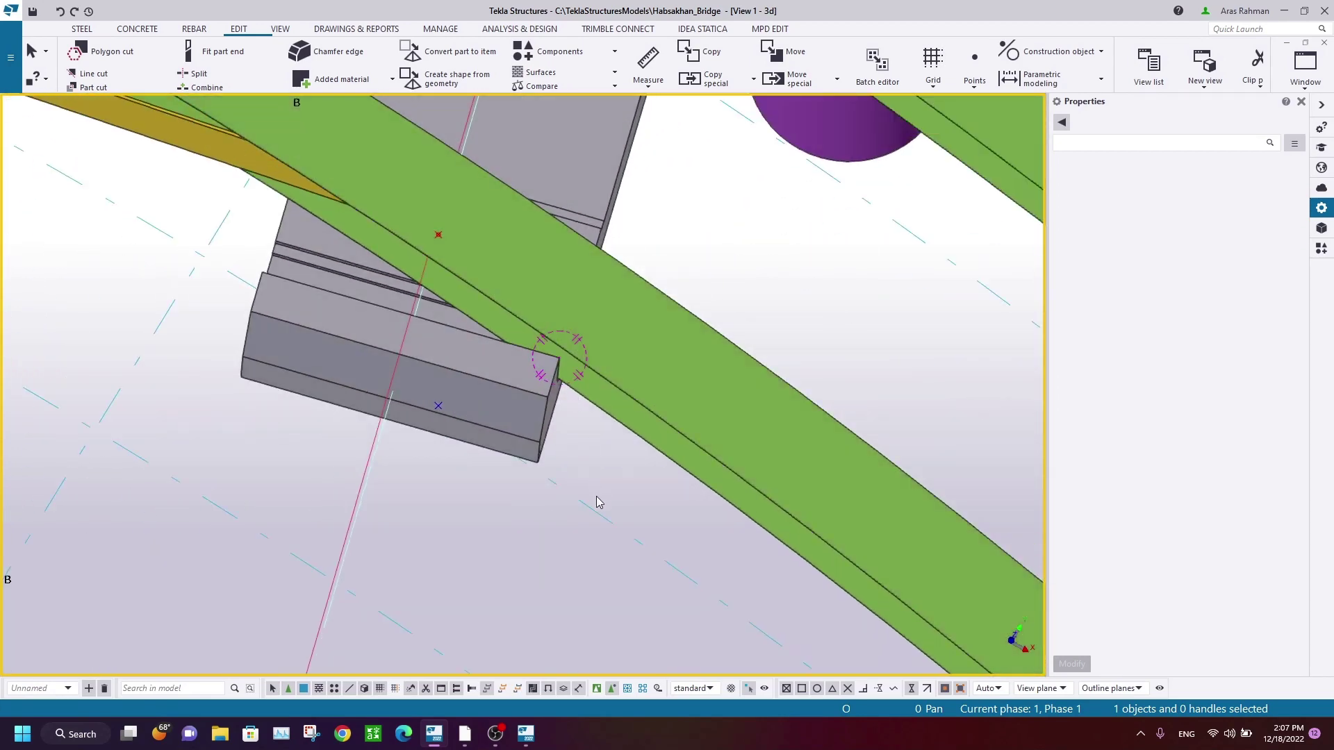
pyautogui.keyDown('ctrl'); pyautogui.moveTo(598, 501); pyautogui.dragTo(431, 390, button='middle'); pyautogui.keyUp('ctrl')
# Step: Switch to AutoCAD, inspect the short ledge line beside the end upstand in Pier 5.dwg, and return to Tekla Structures
pyautogui.moveTo(465, 734)
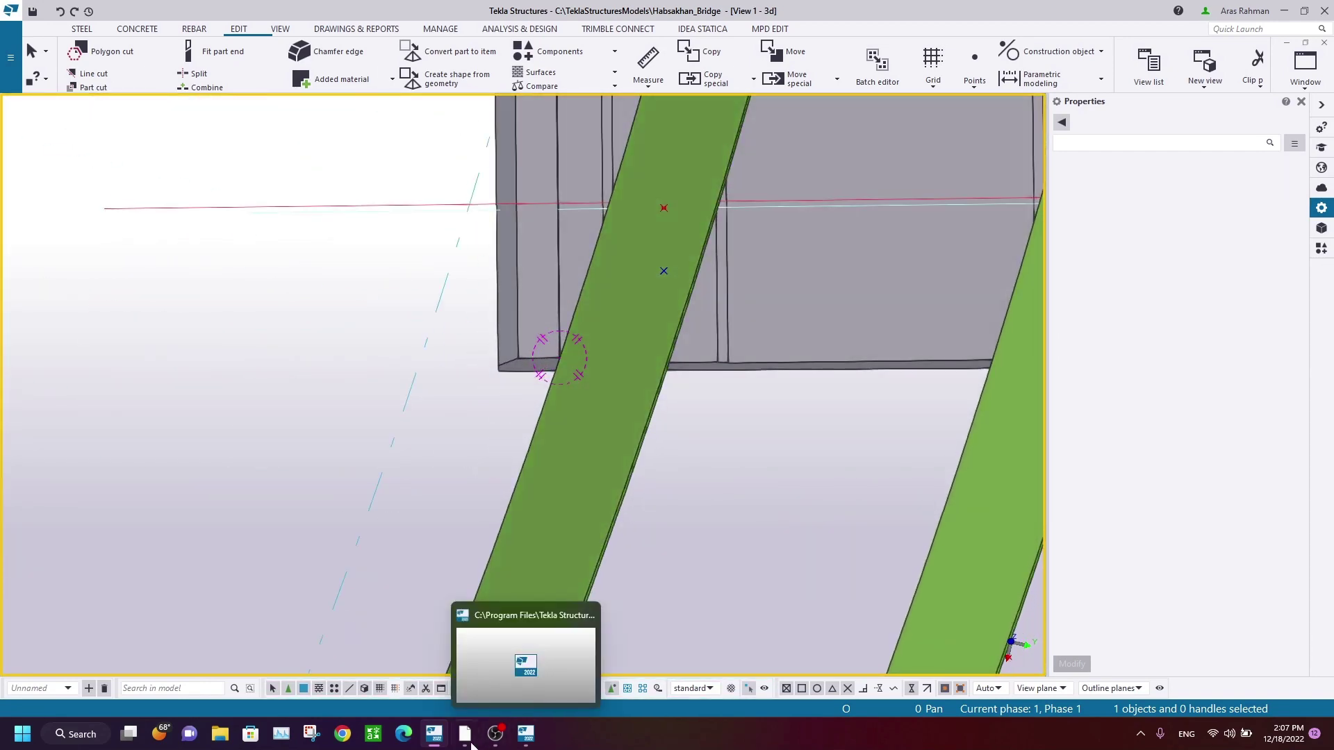
pyautogui.click(544, 623)
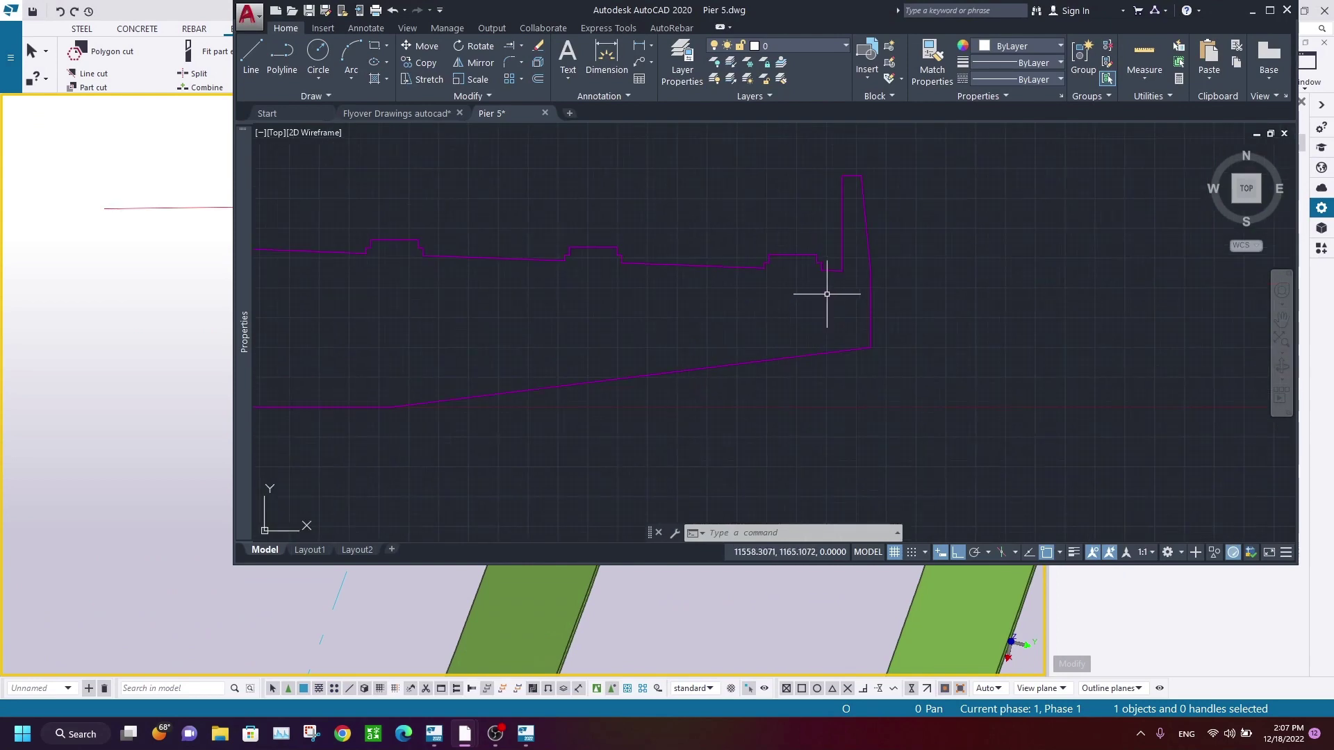
pyautogui.click(842, 223)
pyautogui.click(822, 288)
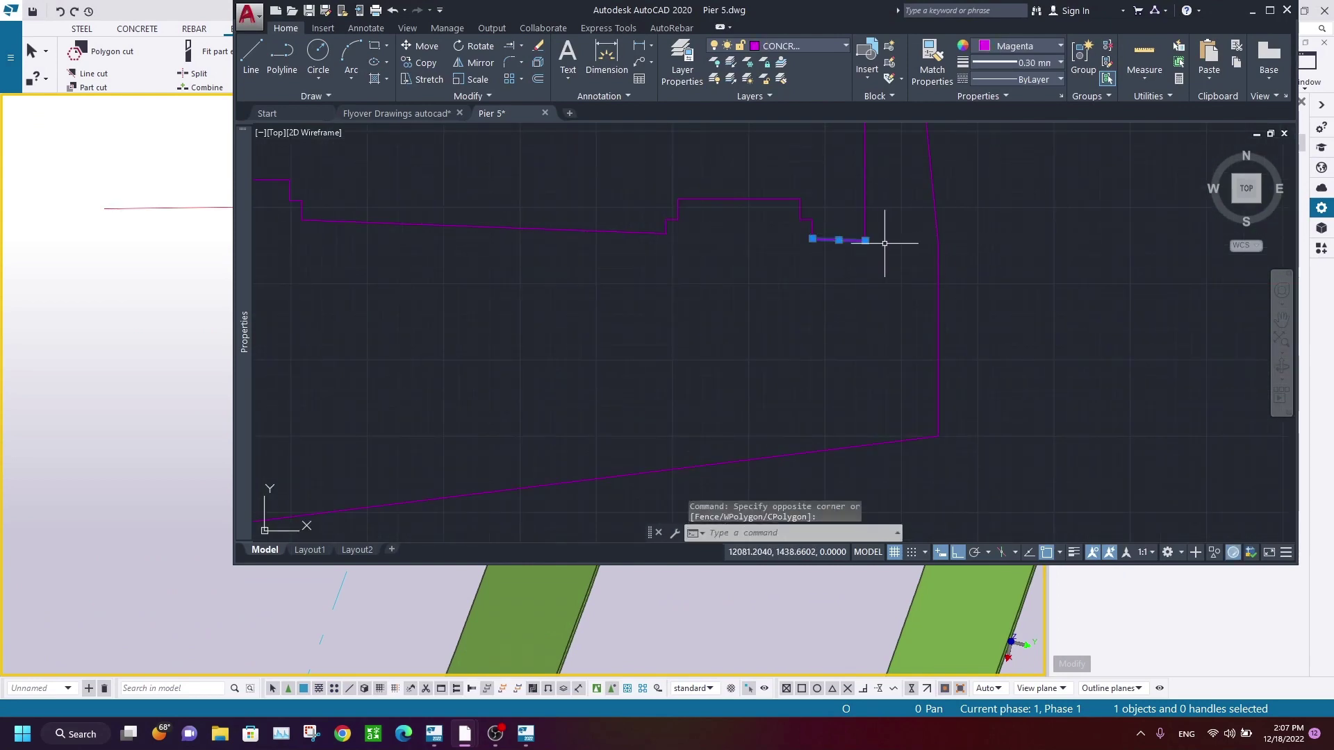
pyautogui.press('Escape')
pyautogui.click(1260, 10)
# Step: Review the pier cap at grid B in 3D together with the girders and the neighbouring piers
pyautogui.scroll(-5, 703, 337)
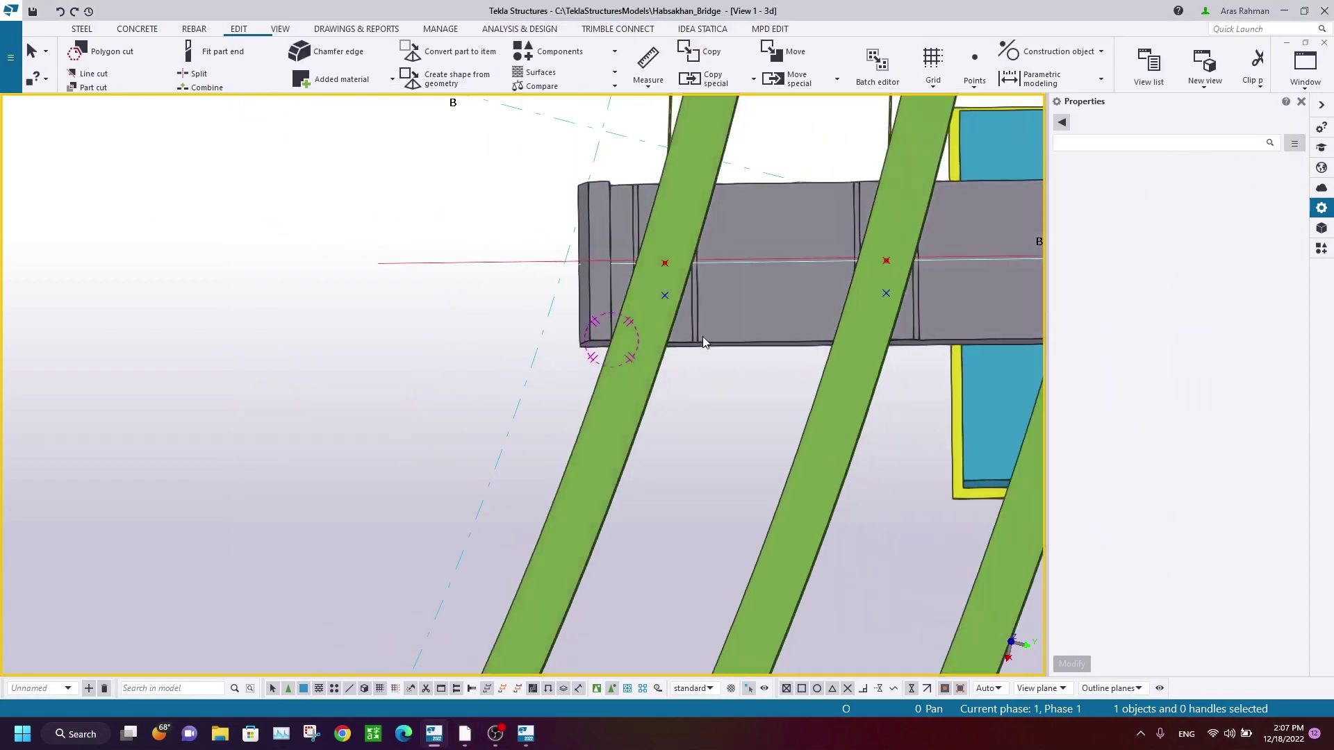
pyautogui.keyDown('ctrl'); pyautogui.moveTo(702, 452); pyautogui.dragTo(407, 408, button='middle'); pyautogui.keyUp('ctrl')
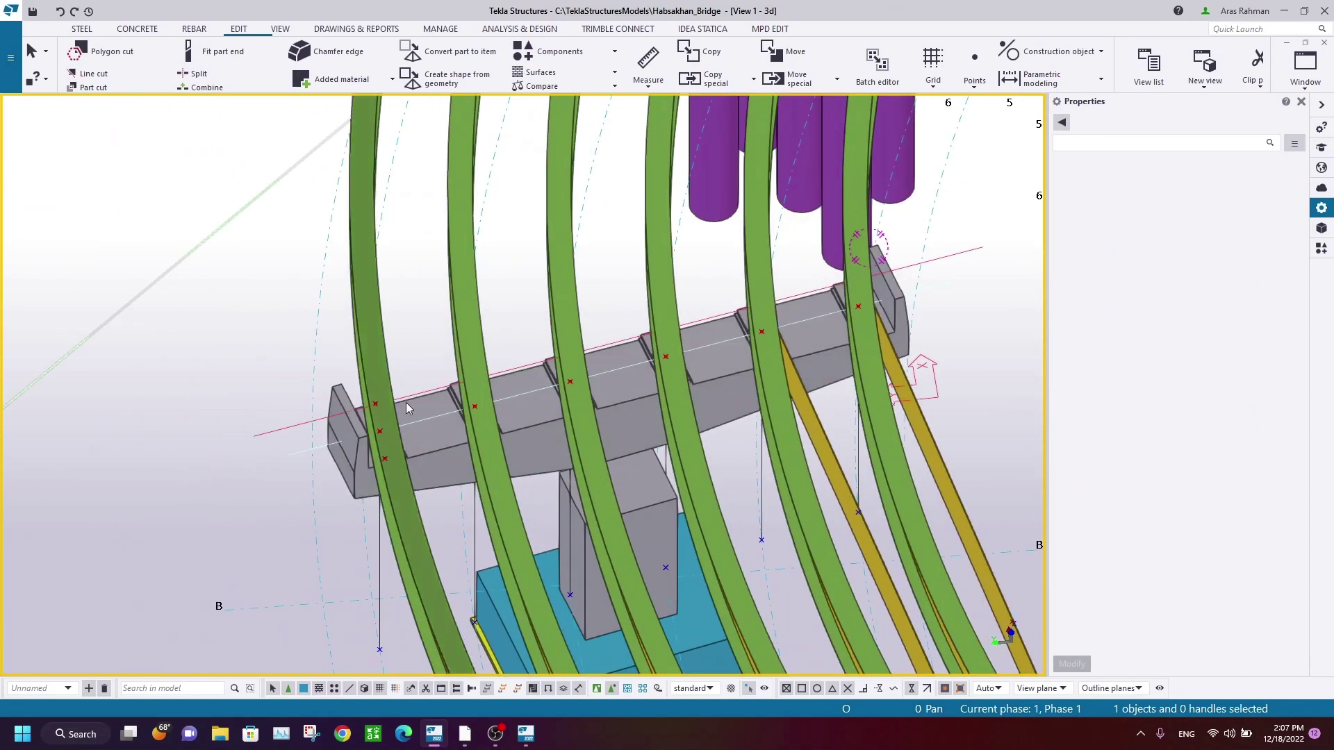
pyautogui.click(900, 315)
pyautogui.click(1010, 286)
pyautogui.keyDown('ctrl'); pyautogui.moveTo(656, 381); pyautogui.dragTo(710, 407, button='middle'); pyautogui.keyUp('ctrl')
pyautogui.rightClick(678, 270)
pyautogui.click(727, 344)
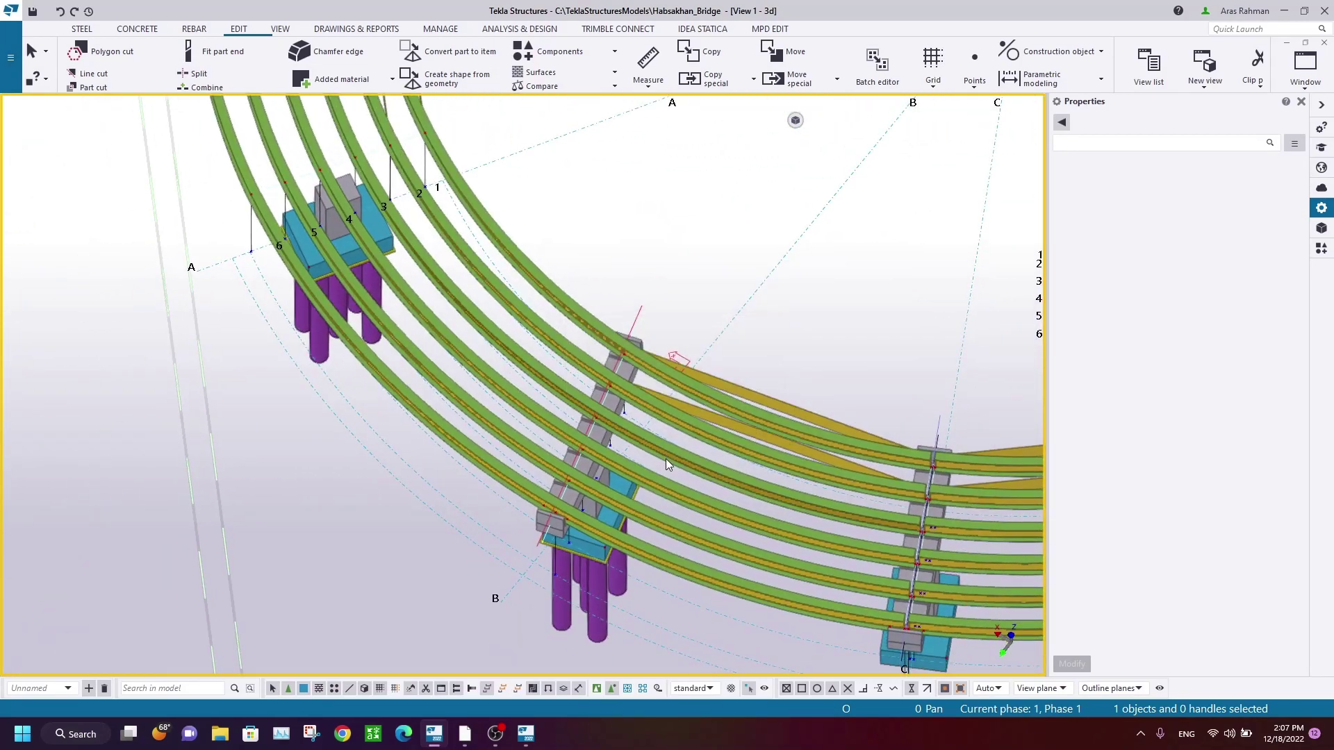
pyautogui.keyDown('ctrl'); pyautogui.moveTo(666, 459); pyautogui.dragTo(667, 348, button='middle'); pyautogui.keyUp('ctrl')
pyautogui.rightClick(695, 261)
pyautogui.click(745, 341)
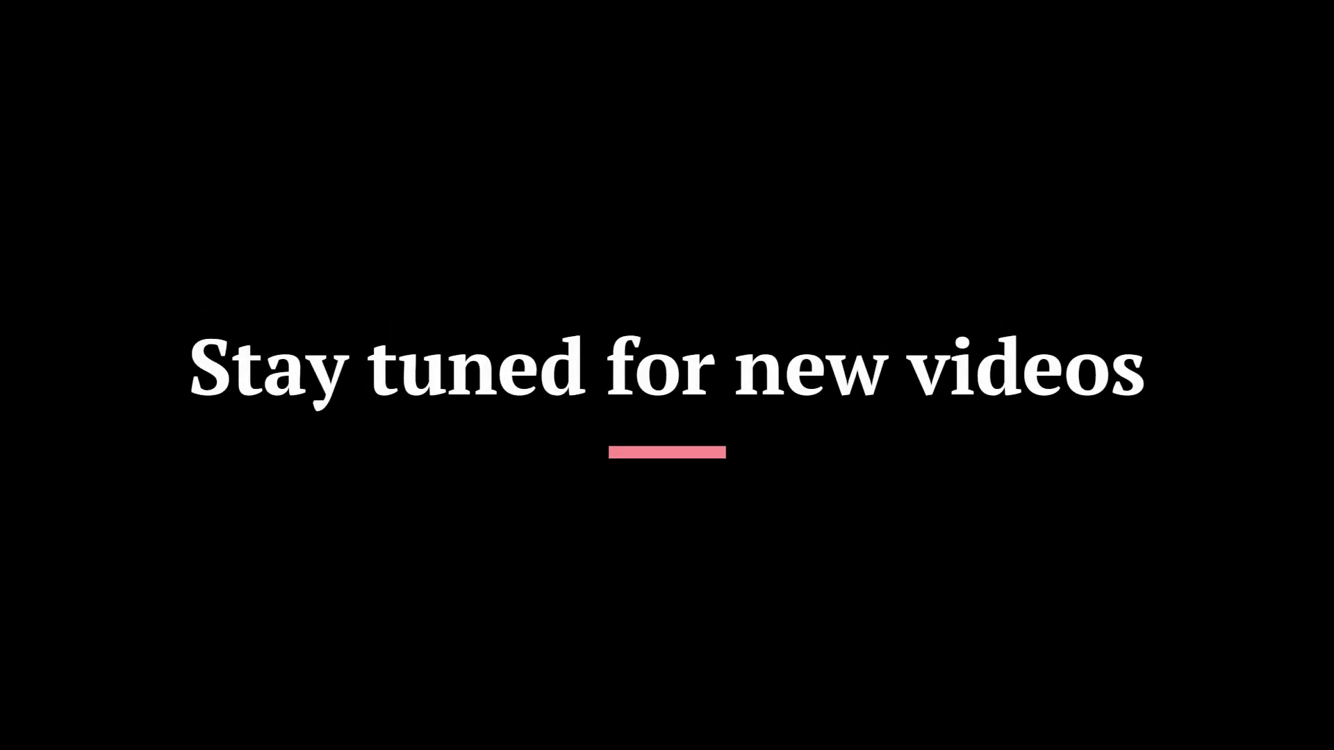